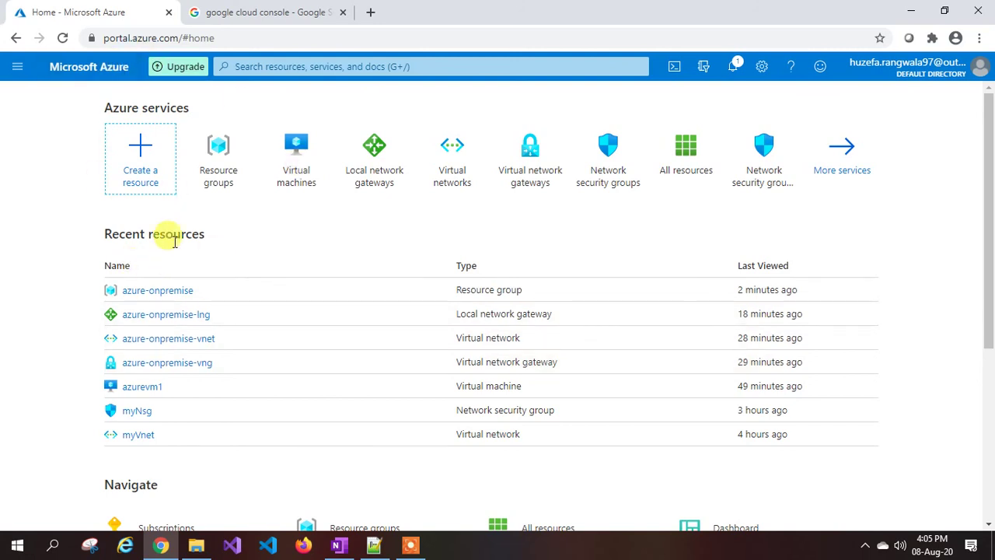
Open the Google Cloud Console link from the 'google cloud console' search results.
left_click(269, 13)
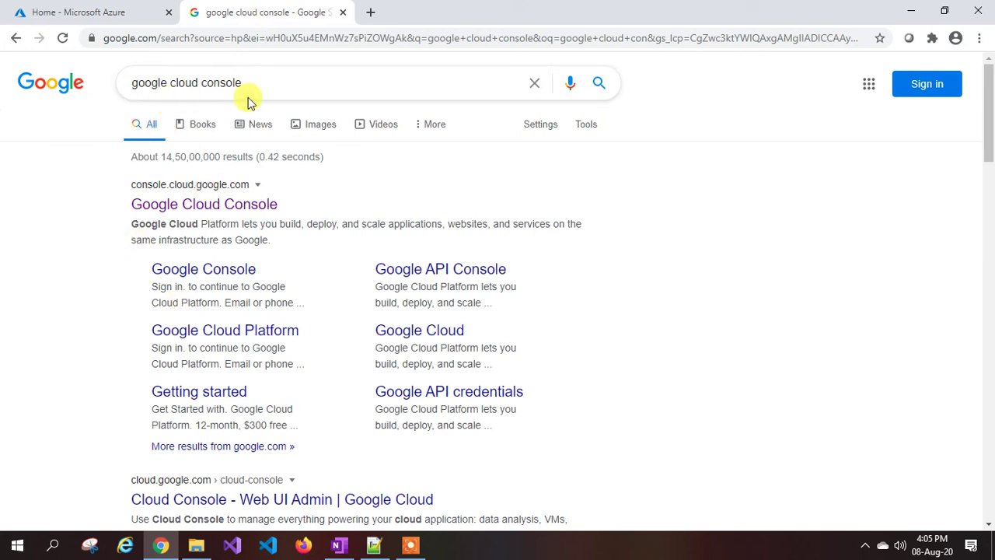
left_click(233, 207)
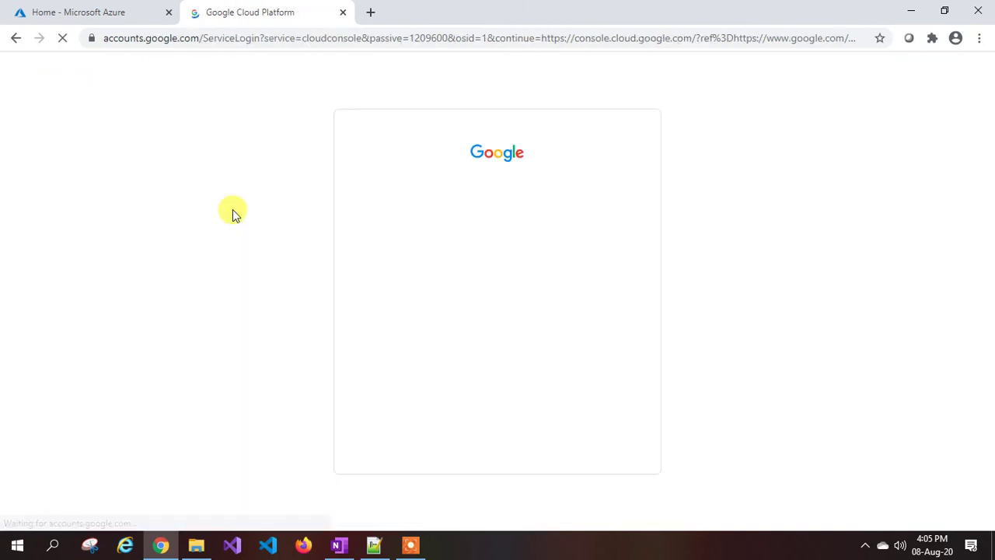
Sign in with the chosen account and its password, then select the ASRtest project.
left_click(442, 244)
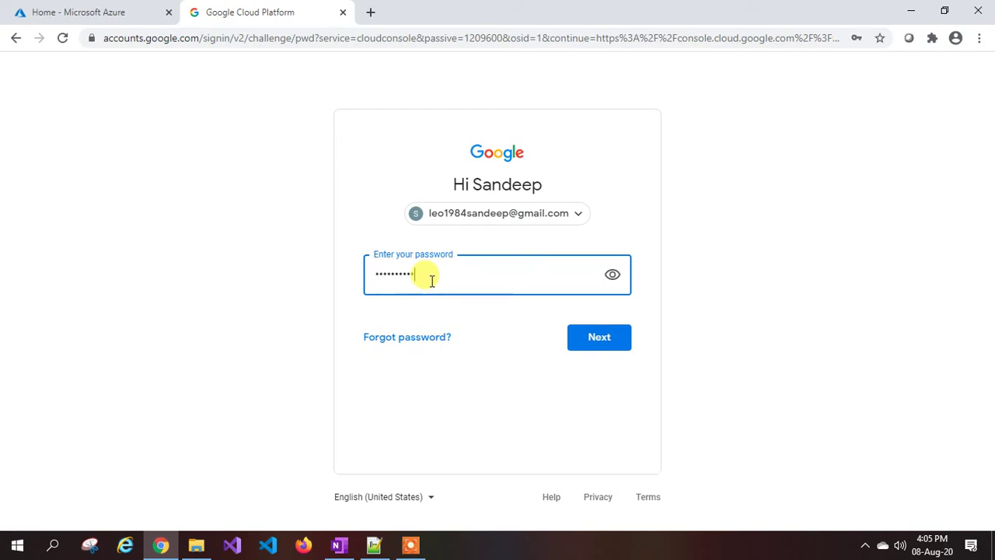
key("Return")
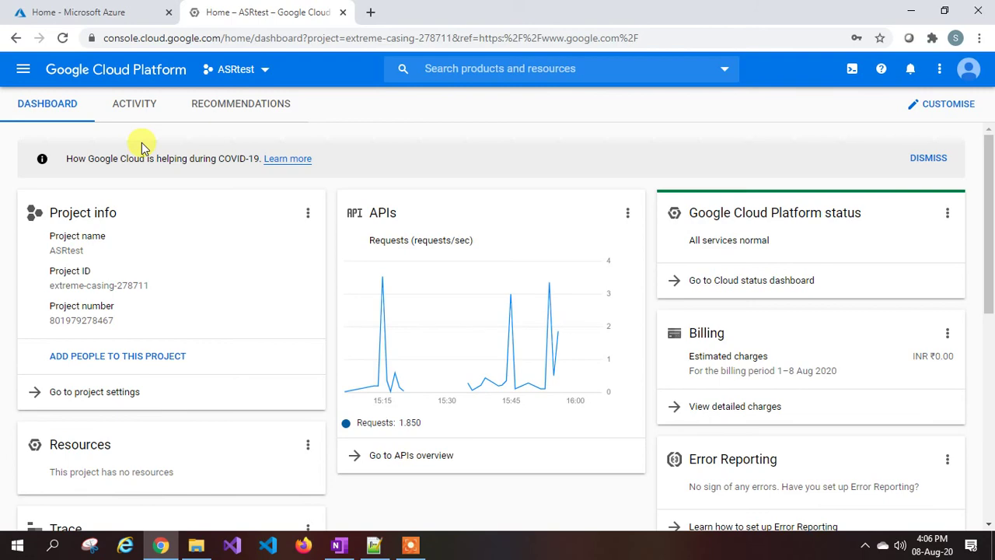
left_click(263, 70)
left_click(282, 225)
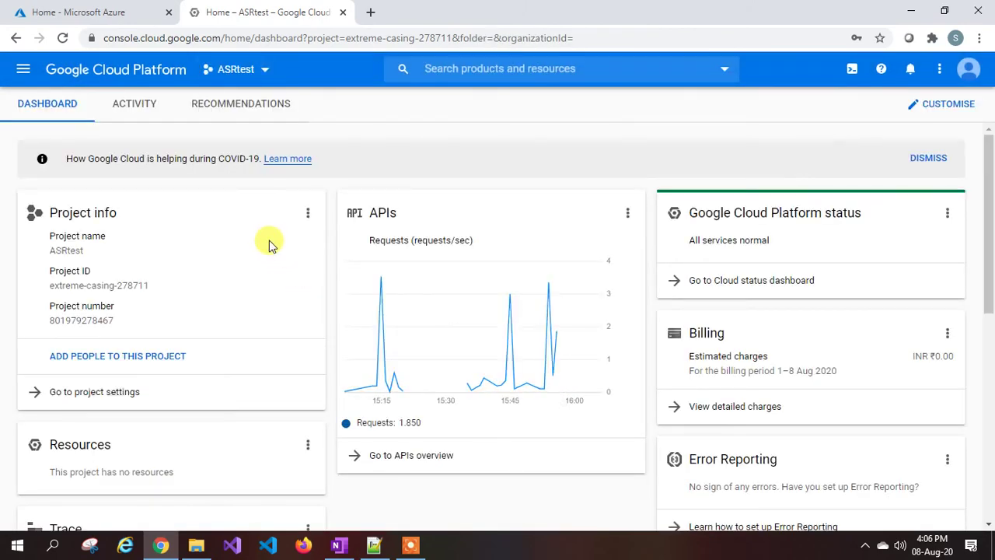
Start a new Azure virtual network in a new resource group azure-to-gcp.
left_click(105, 13)
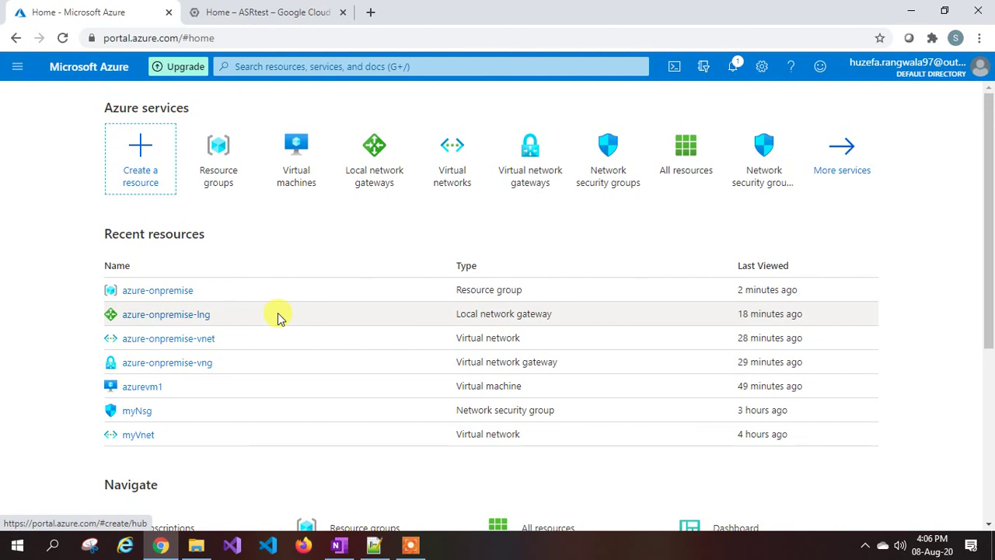
left_click(17, 66)
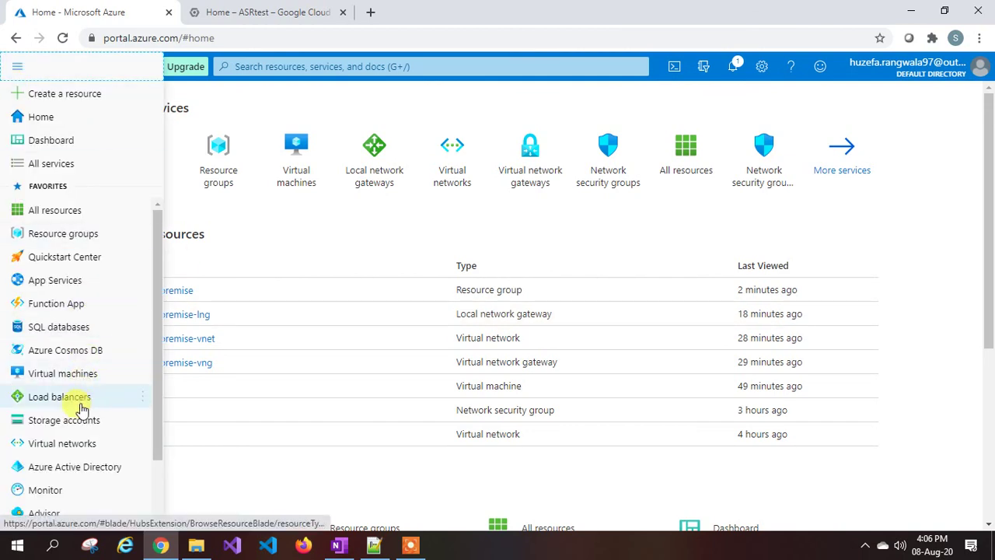
left_click(87, 443)
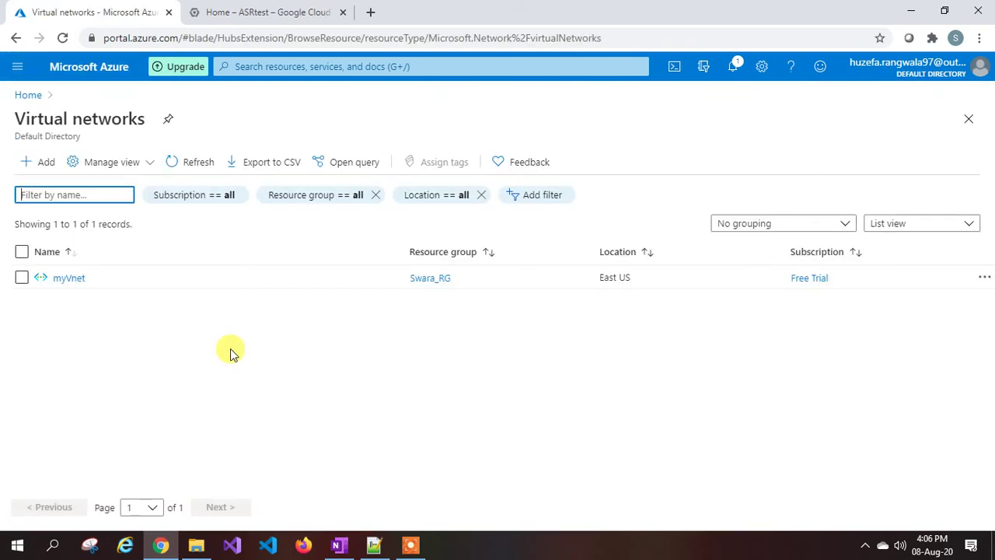
left_click(40, 164)
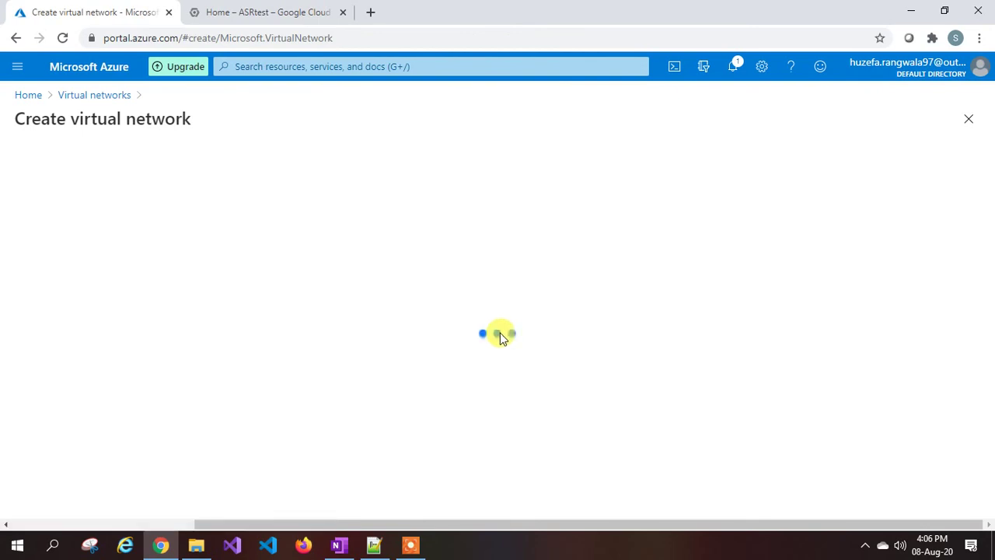
left_click(223, 336)
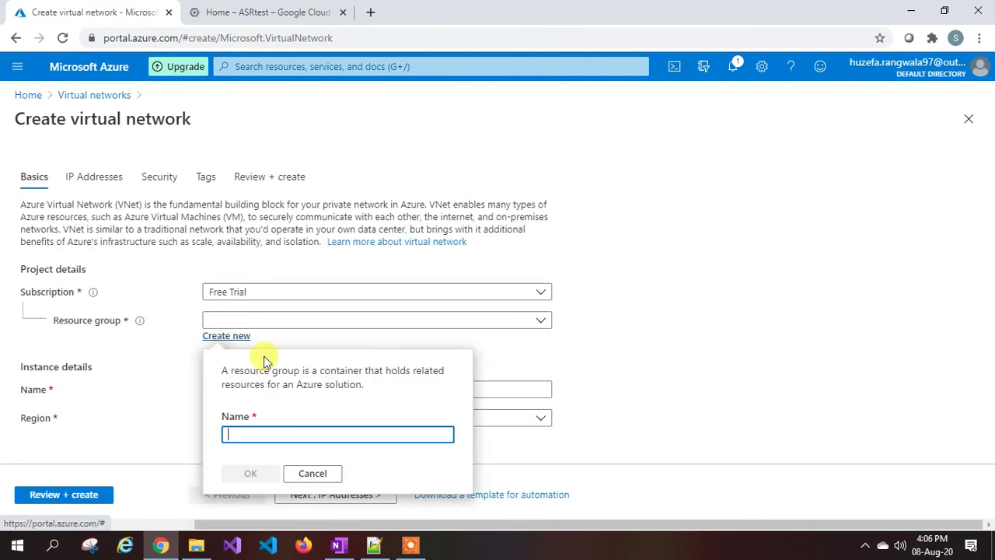
type("azure")
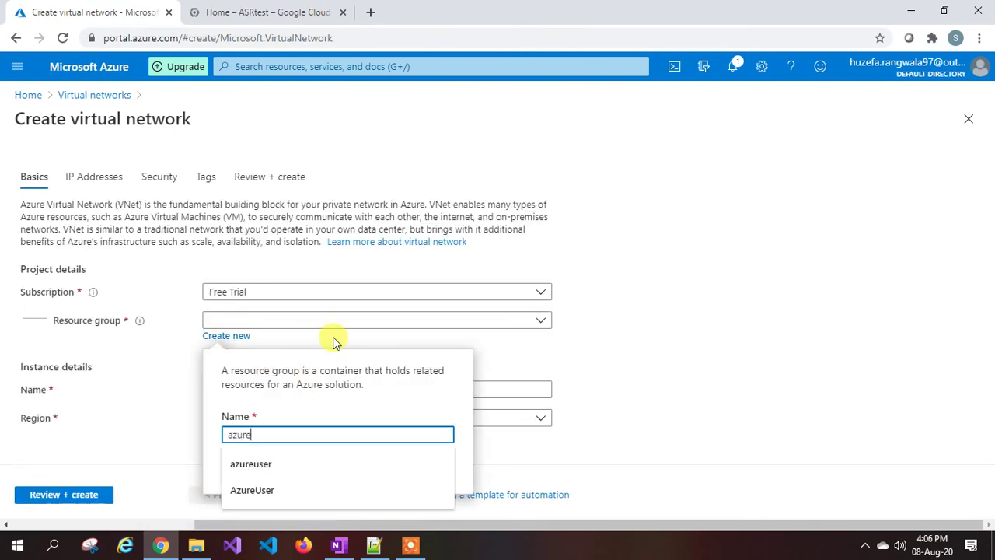
type("-to-gcp")
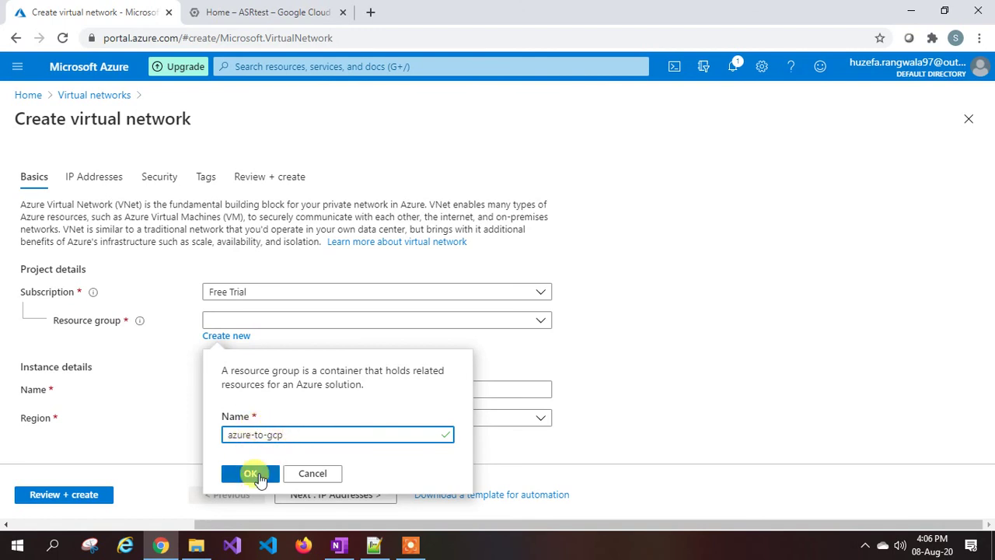
left_click(259, 474)
Name the network azure-to-gcp-vnet in West Europe and continue to IP Addresses.
left_click(249, 391)
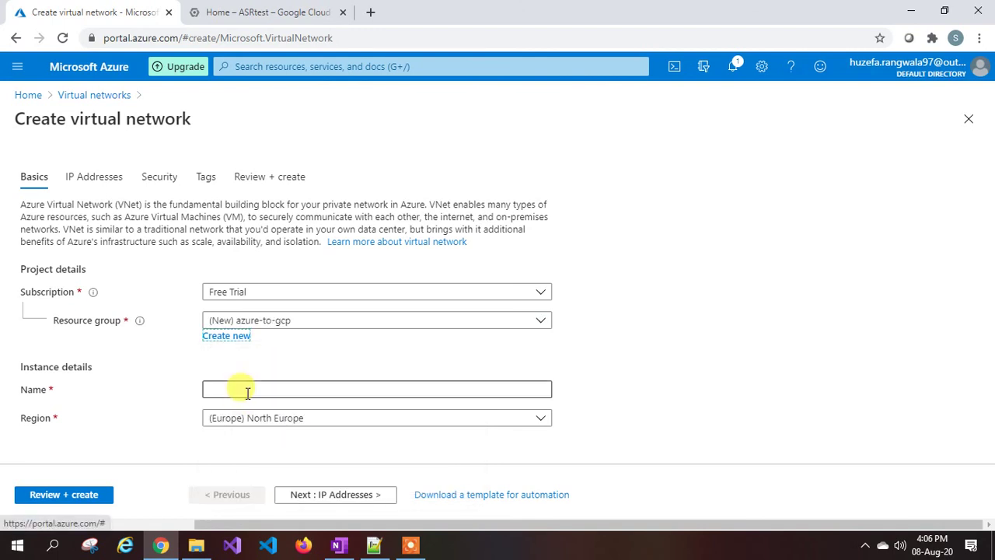
type("azure-to")
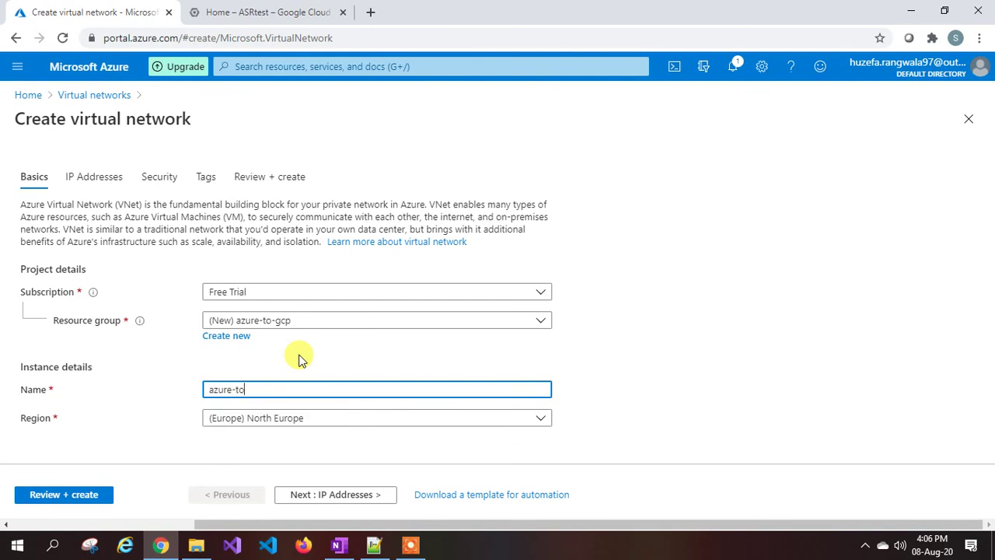
type("-gcp-vnet")
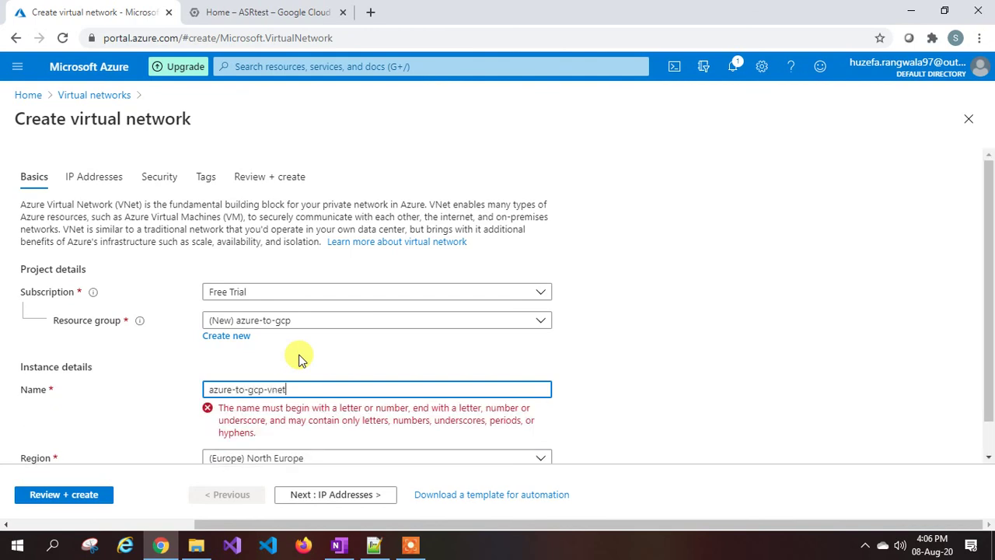
left_click(268, 423)
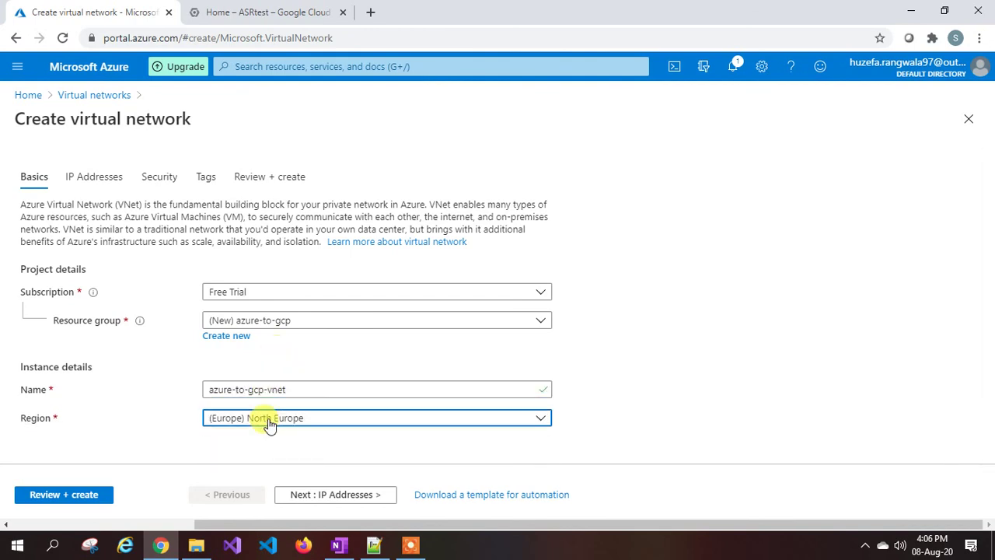
left_click(294, 328)
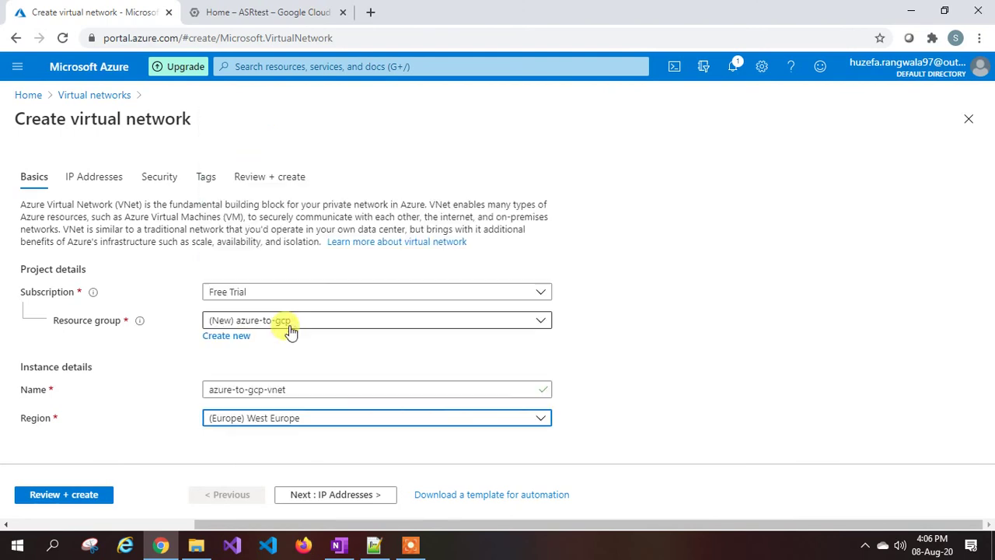
left_click(325, 494)
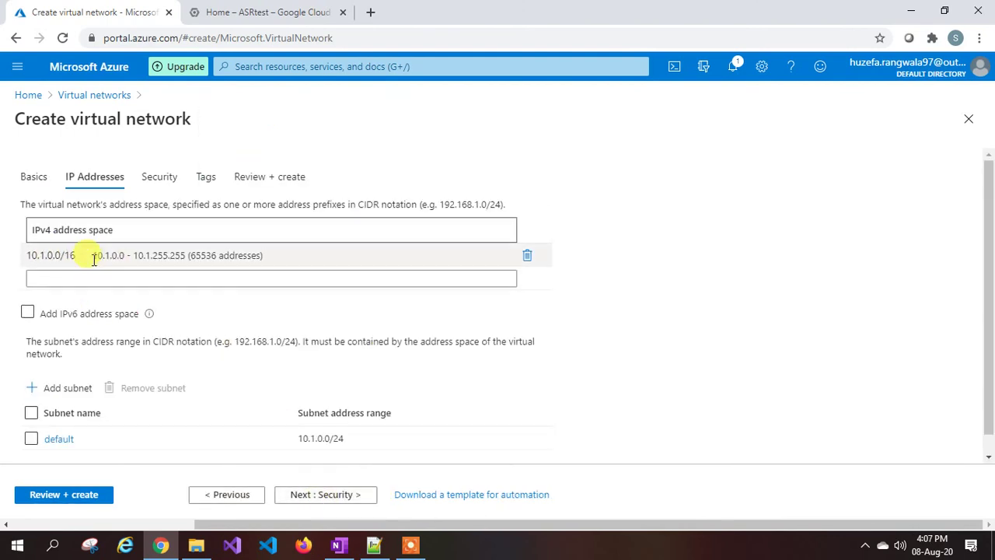
Keep address space 10.1.0.0/16, review and create azure-to-gcp-vnet, then return to Google Cloud.
left_click(49, 261)
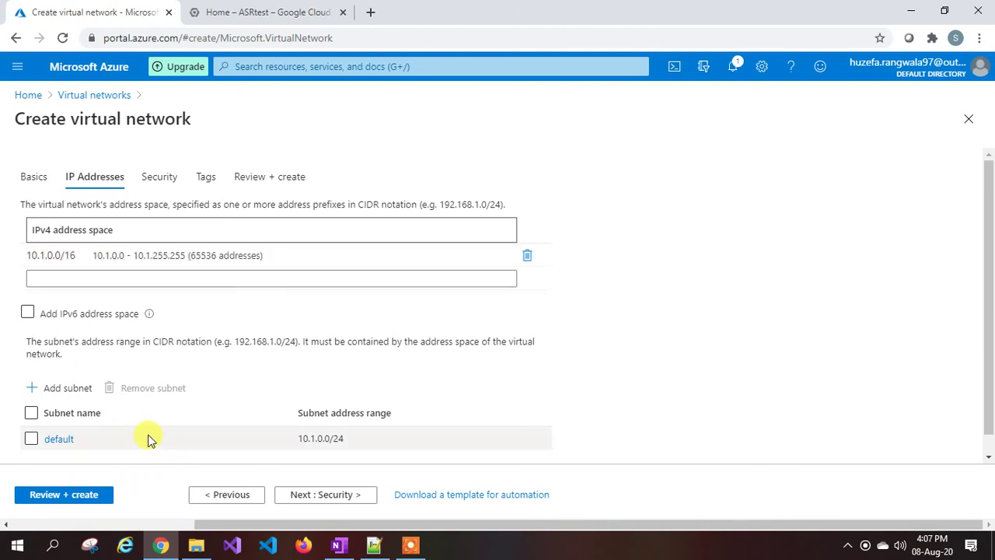
left_click(333, 495)
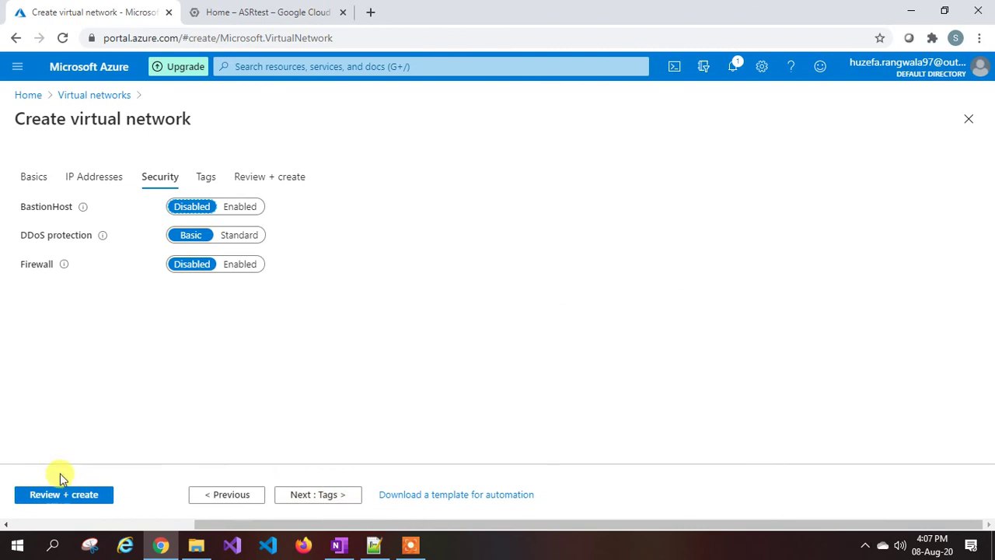
left_click(81, 499)
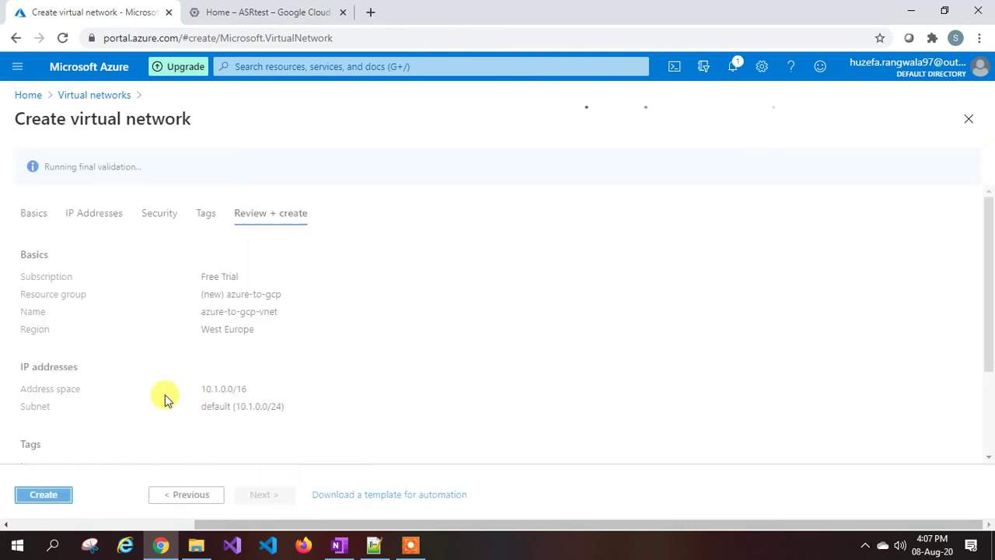
left_click(43, 495)
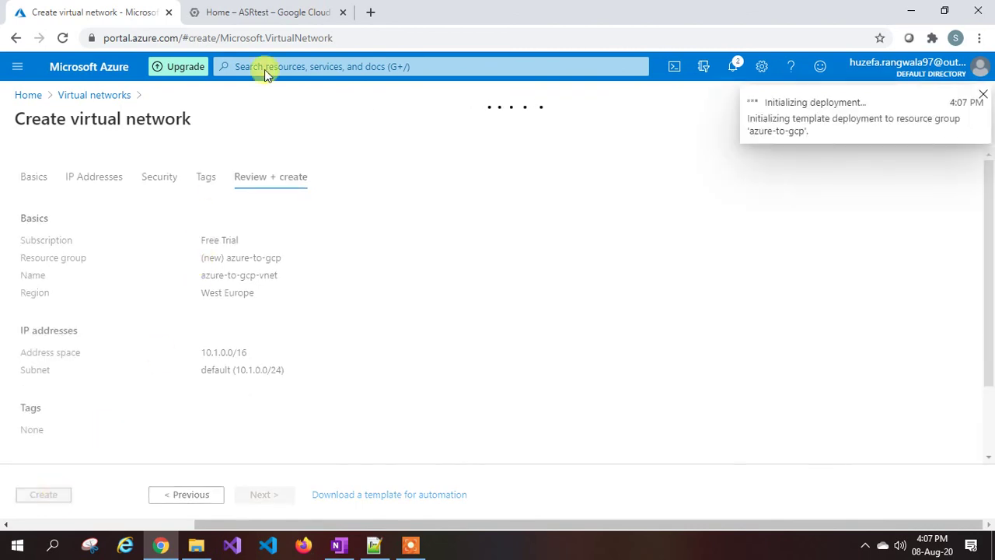
left_click(279, 12)
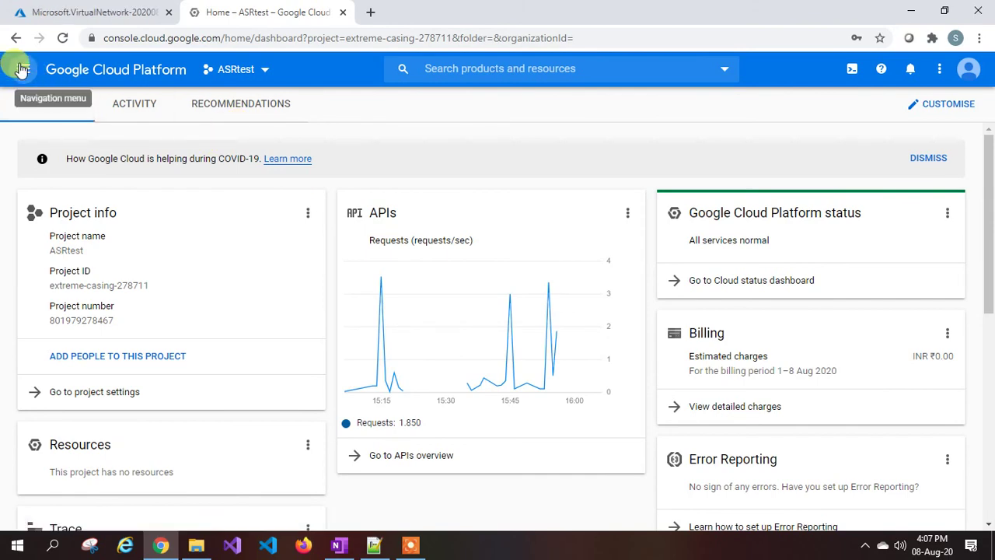
Go to VPC network > VPC networks and start a new VPC network.
left_click(23, 69)
scroll(138, 334, "down", 5)
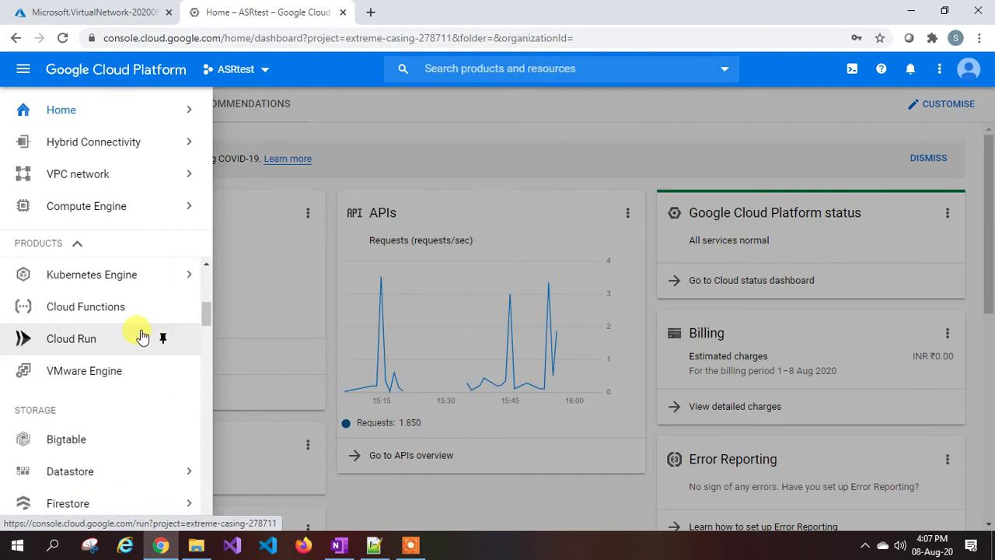
scroll(142, 336, "down", 6)
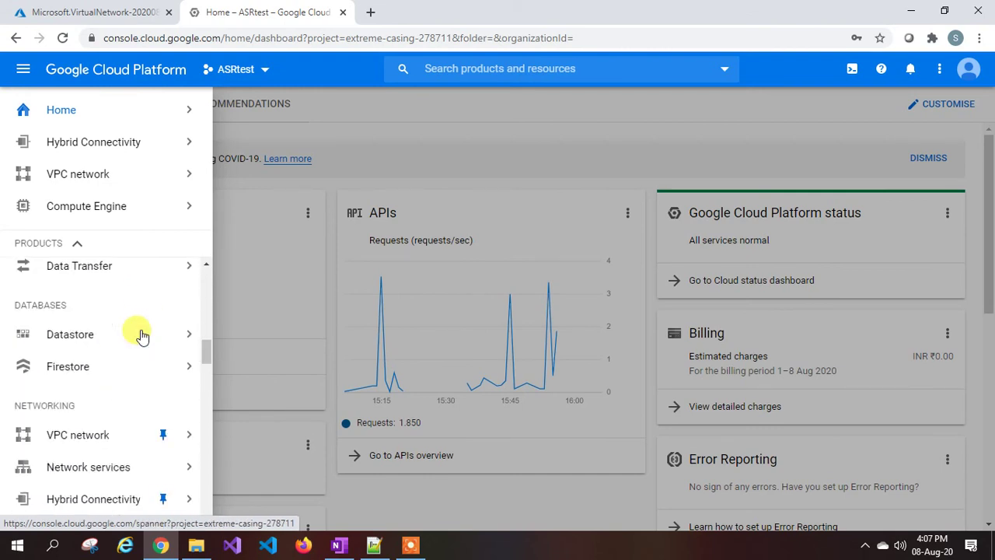
scroll(143, 335, "down", 3)
mouse_move(84, 295)
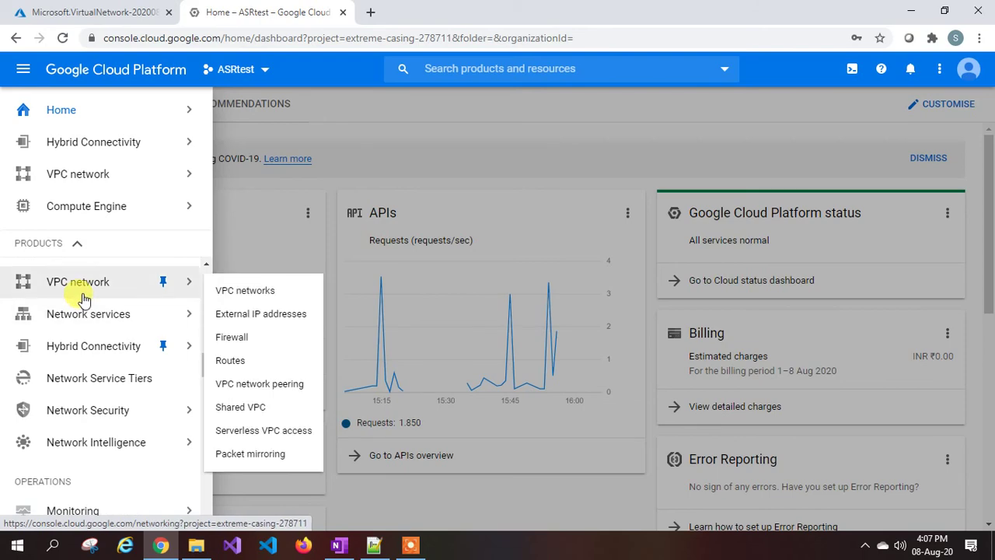
left_click(272, 297)
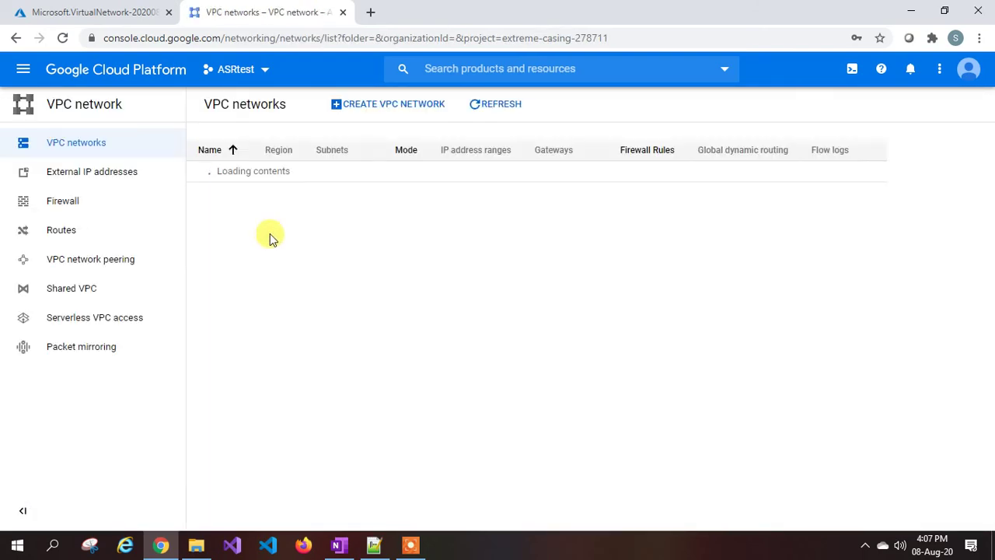
left_click(396, 107)
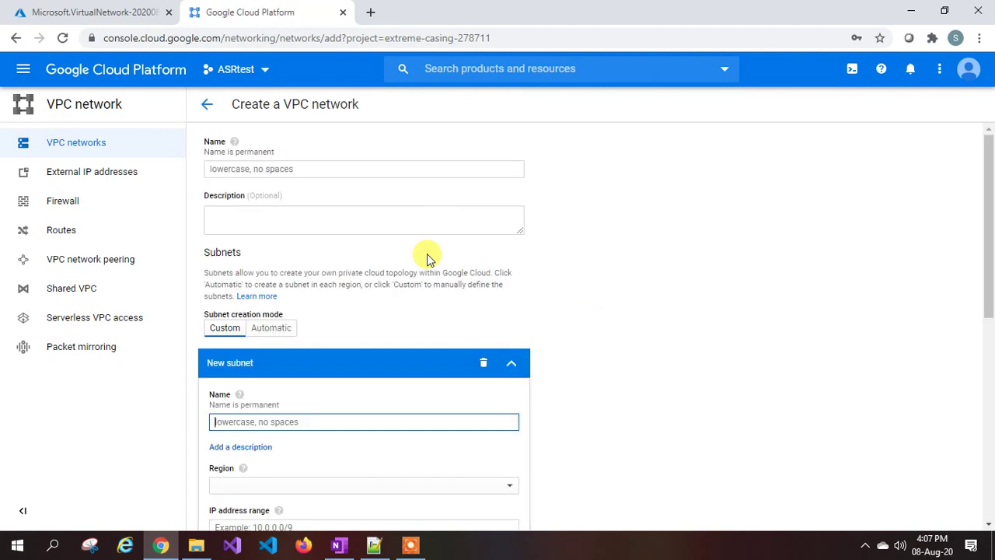
Name the VPC gcp-to-azure-vnet with subnet gcp-to-azure-subnet in europe-west1, range 192.168.0.0/16.
left_click(307, 168)
type("g")
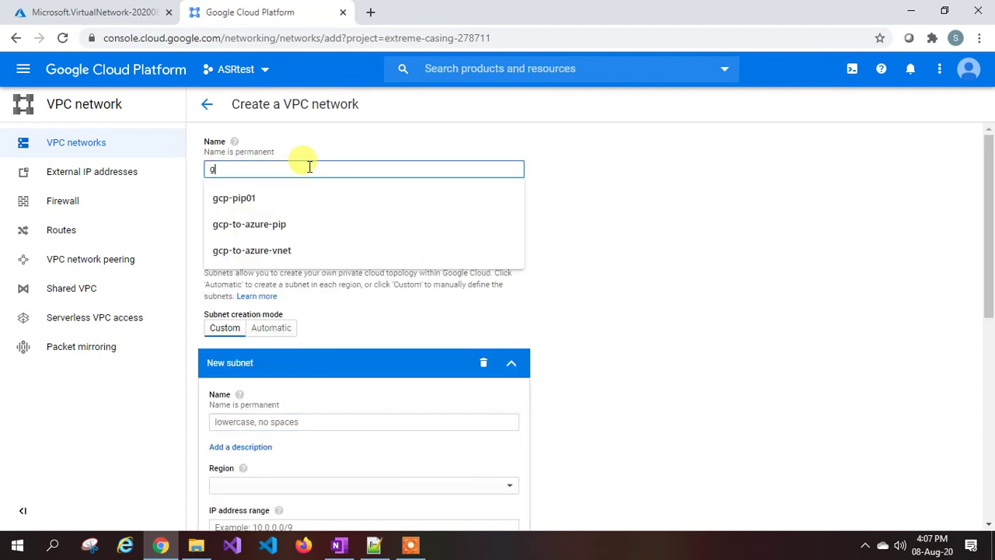
type("cp-to-azure")
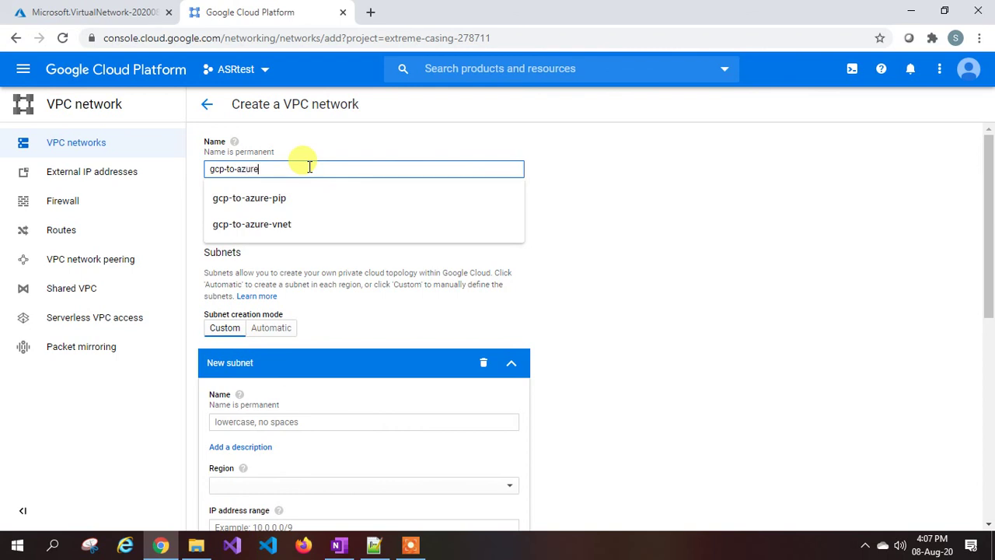
type("-vnet")
scroll(309, 173, "down", 1)
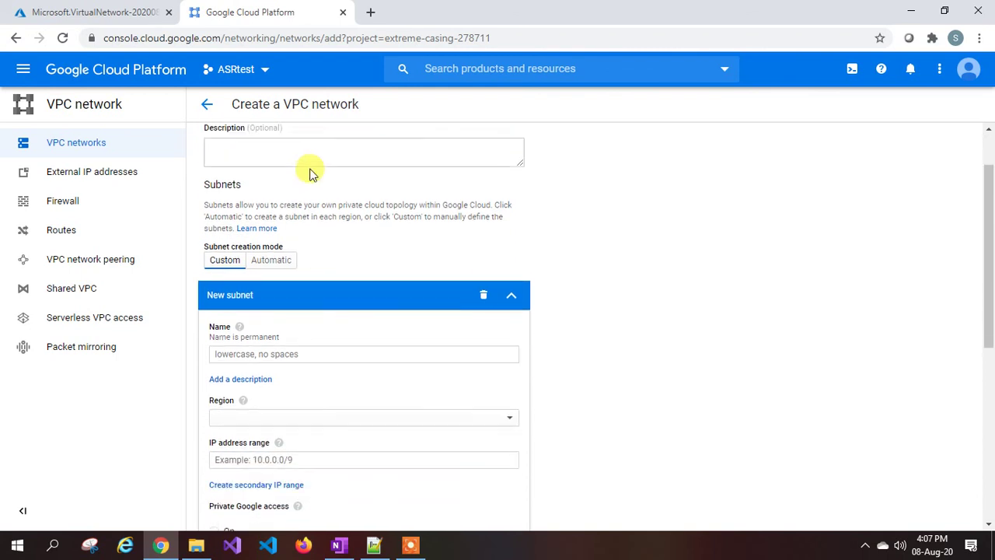
scroll(303, 260, "down", 2)
left_click(248, 202)
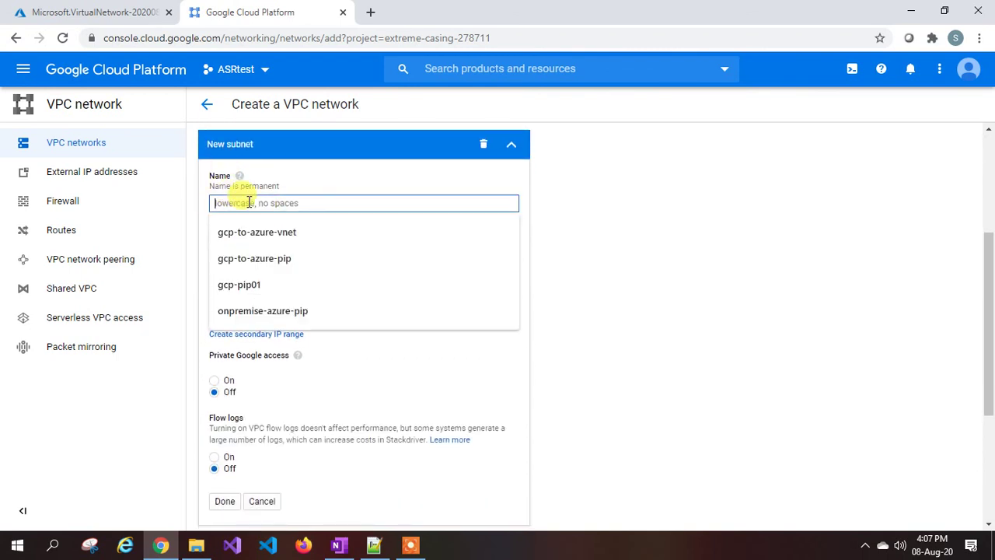
type("gc")
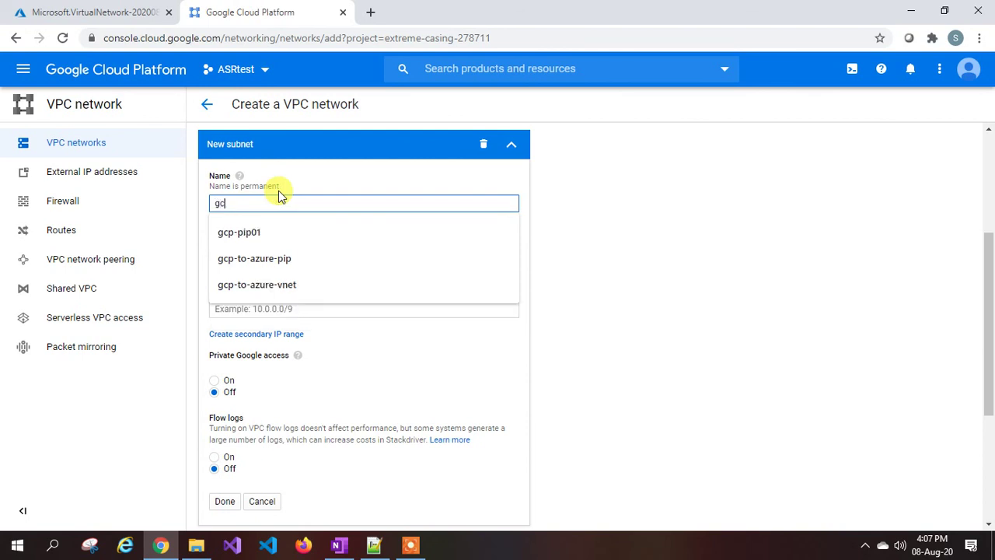
type("p-to-azure-")
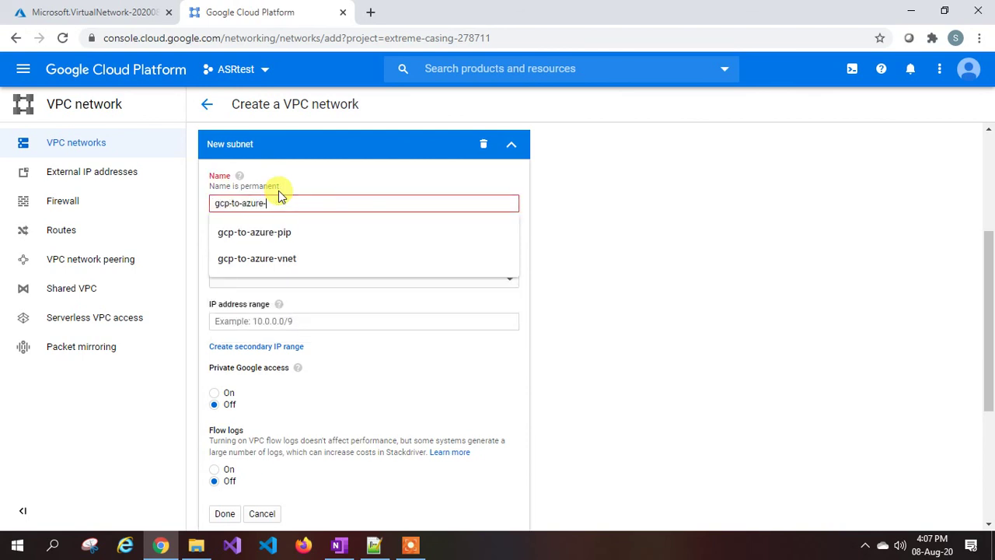
type("subnet")
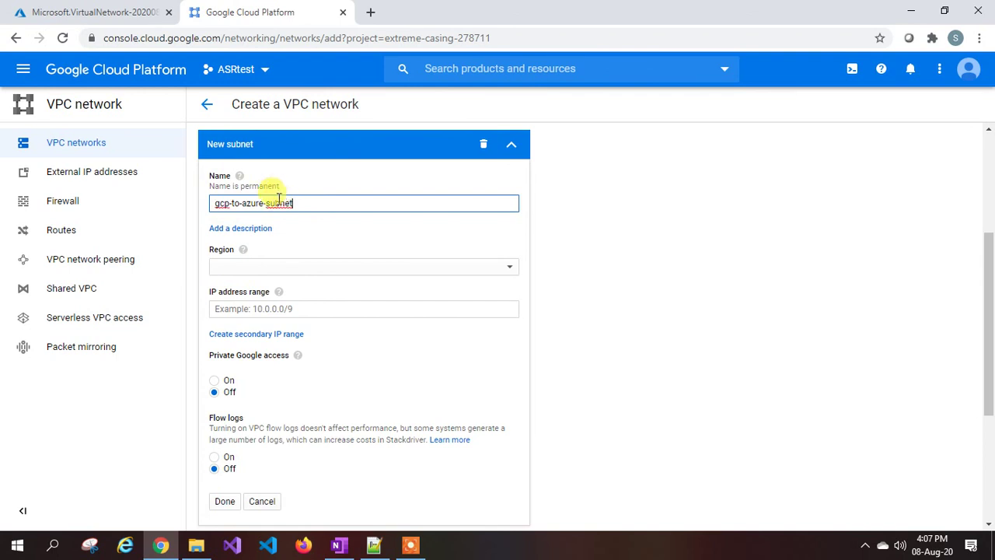
scroll(278, 198, "down", 1)
left_click(279, 200)
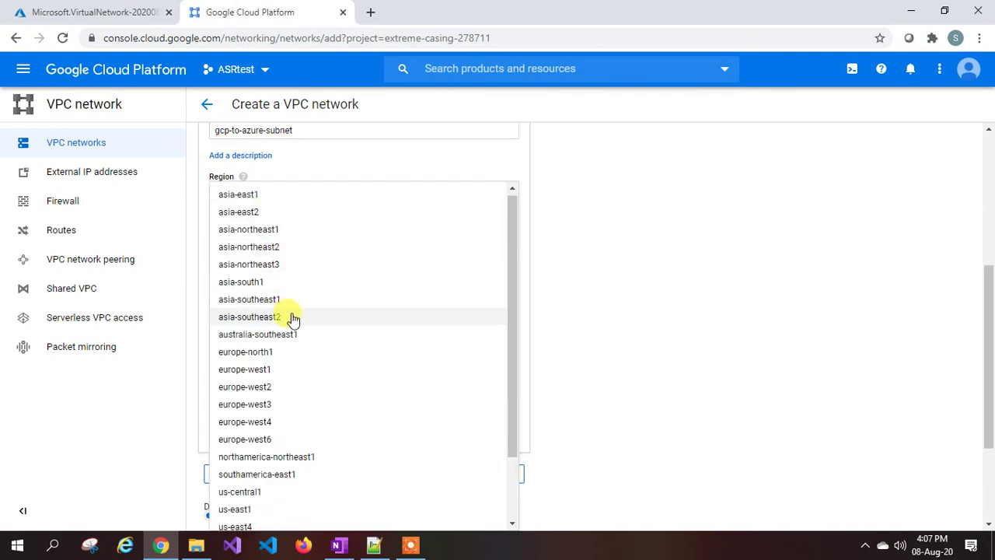
left_click(269, 370)
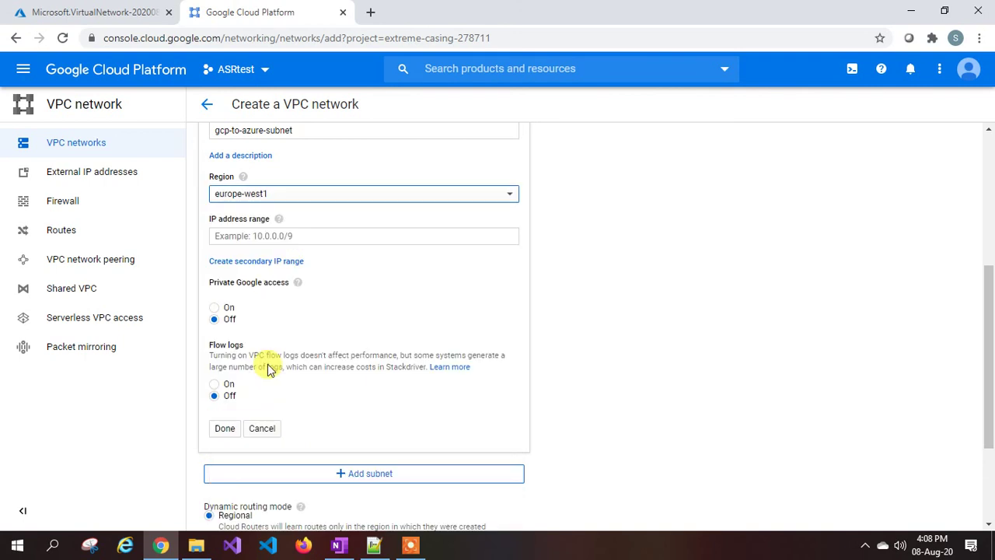
left_click(273, 236)
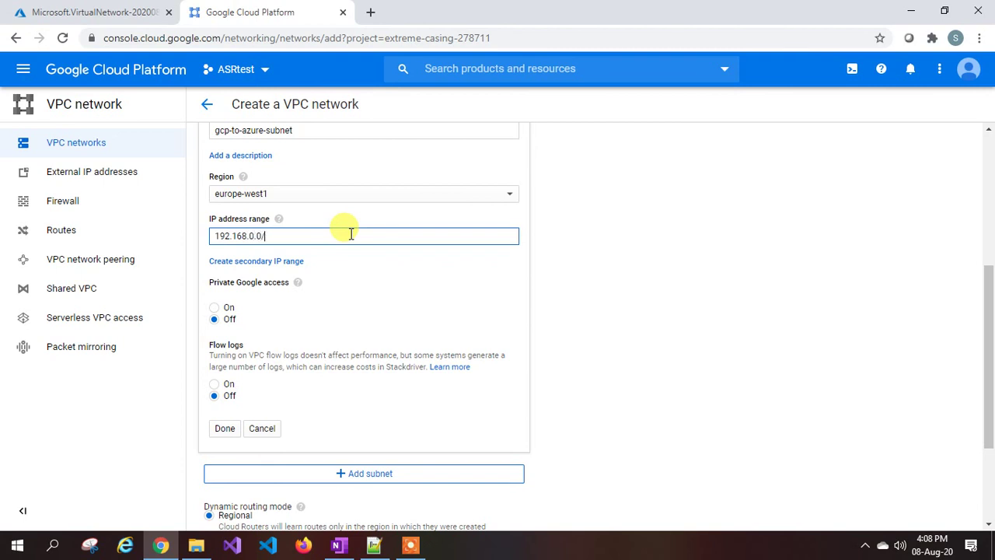
scroll(351, 233, "down", 1)
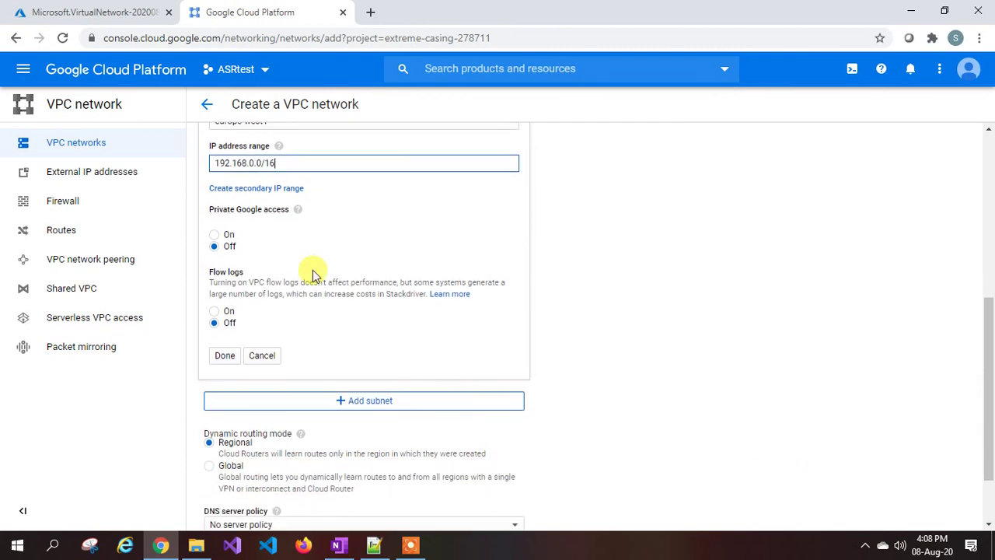
left_click(224, 355)
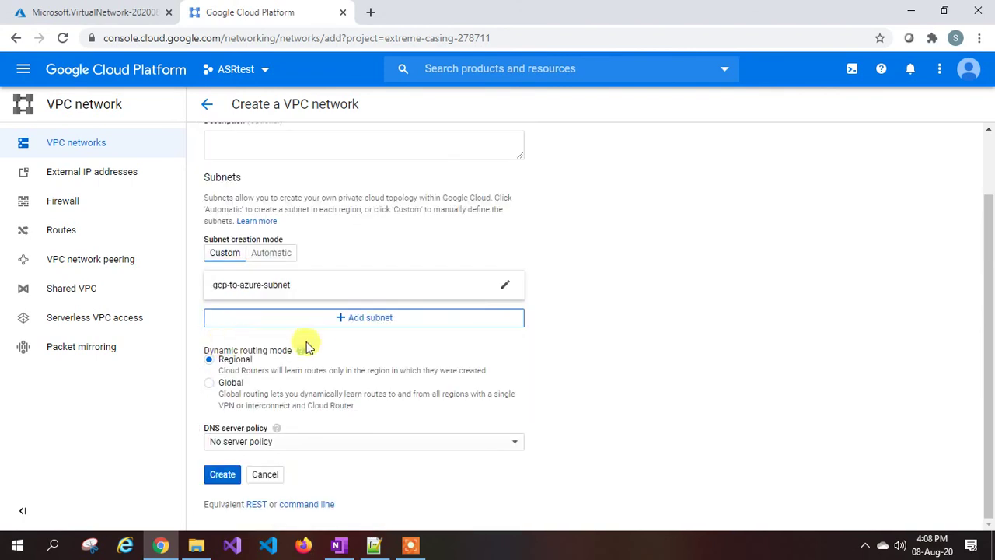
Create gcp-to-azure-vnet, check its progress in notifications, and return to the Azure deployment.
left_click(223, 476)
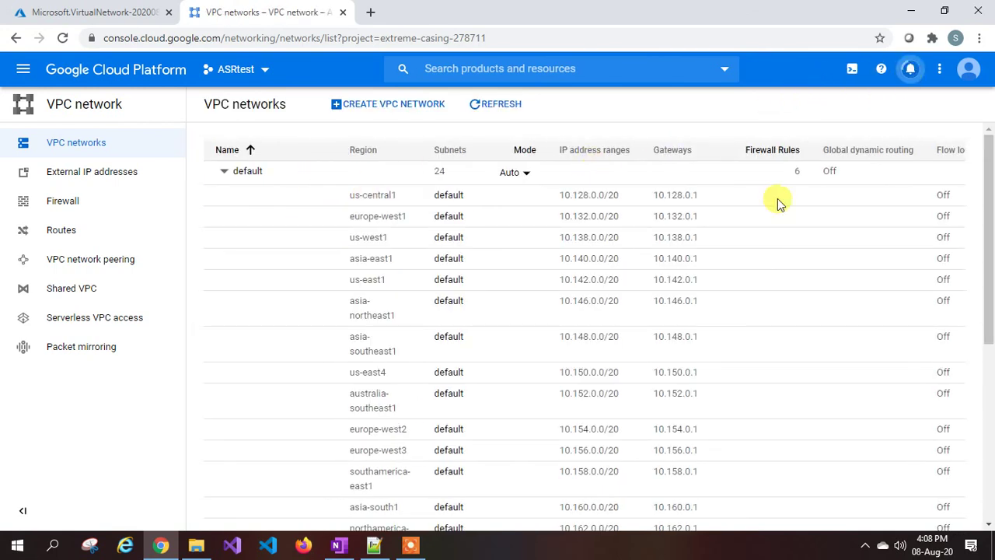
scroll(540, 289, "down", 5)
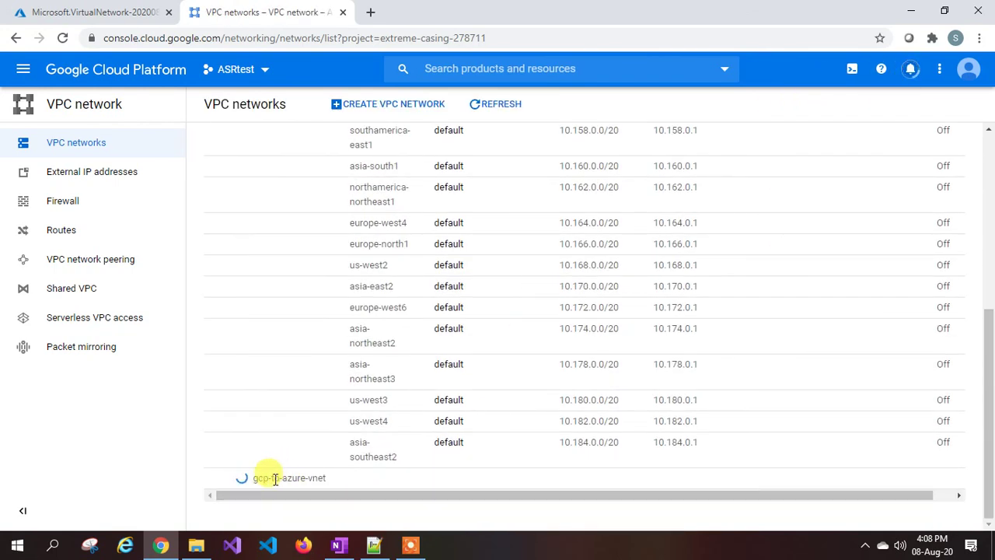
left_click(910, 69)
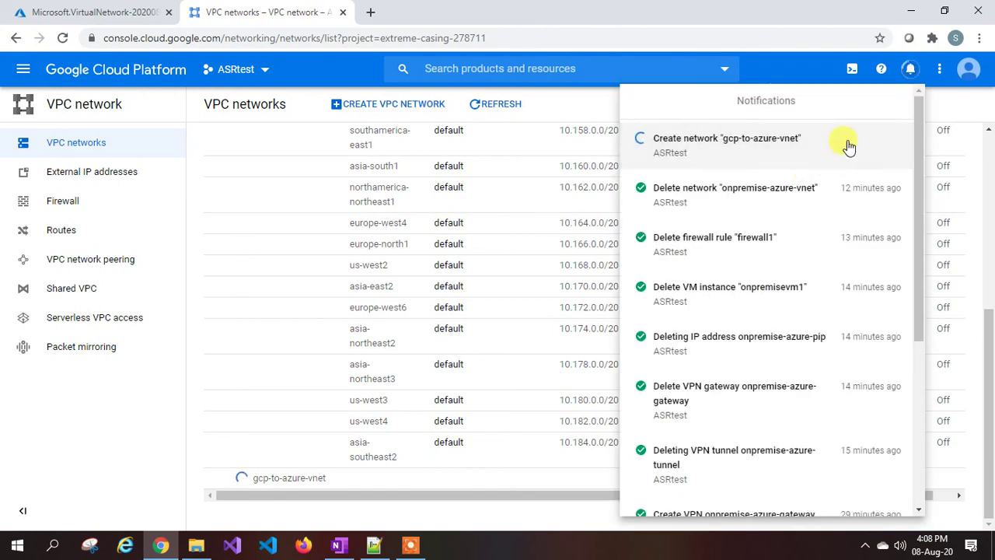
left_click(562, 115)
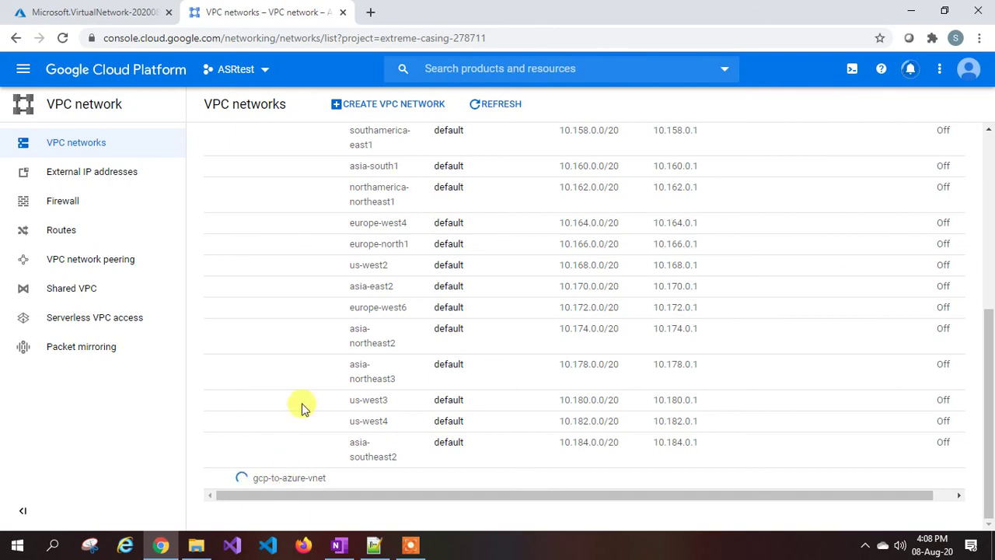
left_click(109, 14)
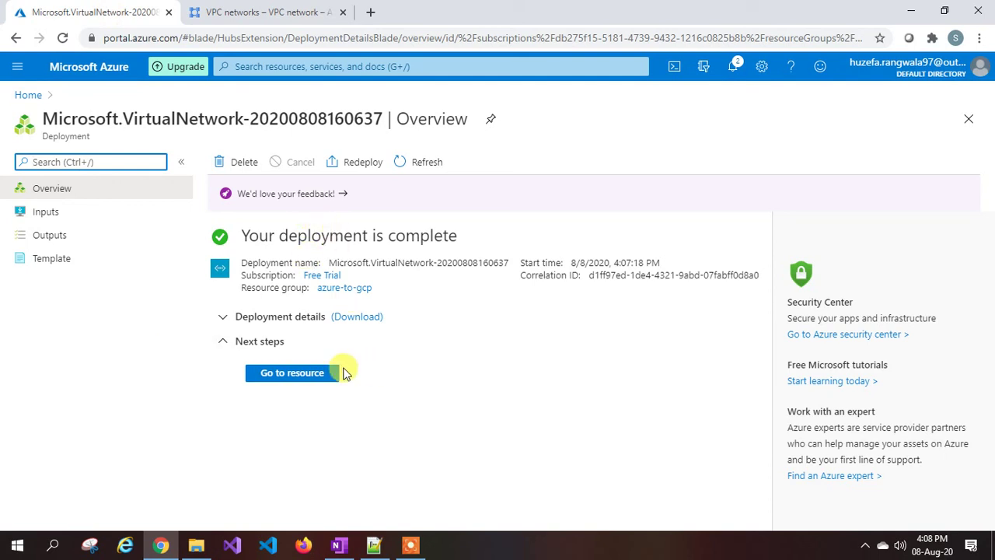
Add GatewaySubnet 10.1.1.0/24 to azure-to-gcp-vnet's subnets and refresh the list.
left_click(302, 374)
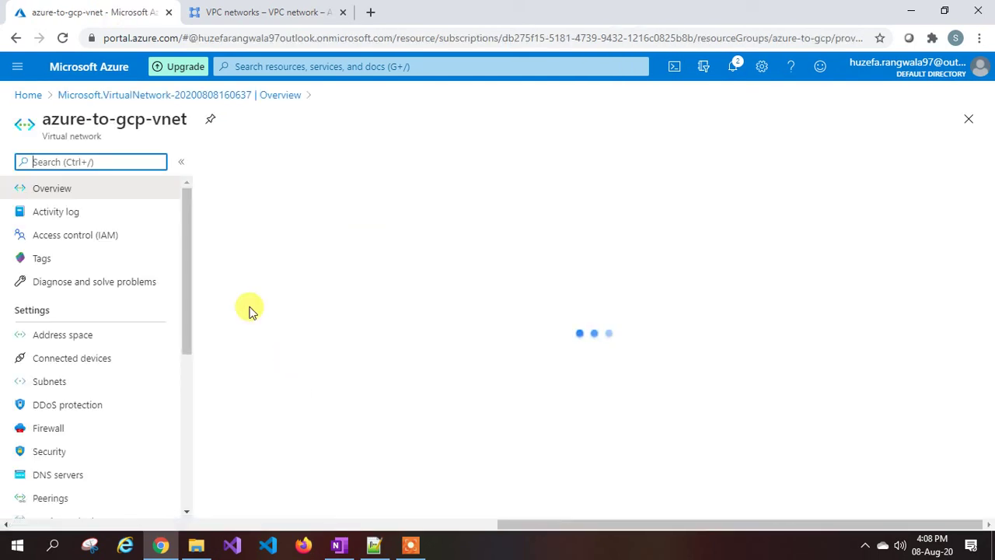
left_click_drag(46, 137, 101, 138)
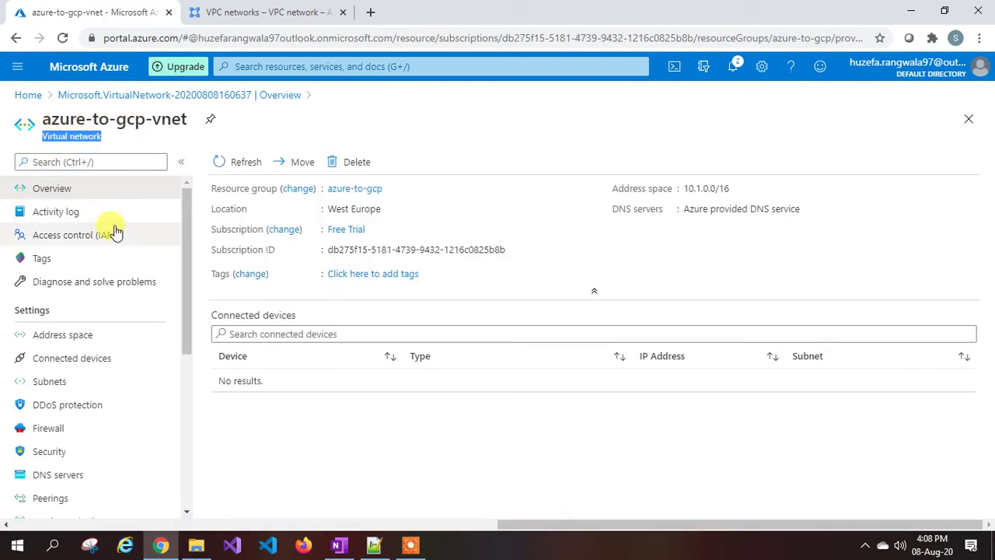
scroll(113, 264, "down", 2)
left_click(67, 234)
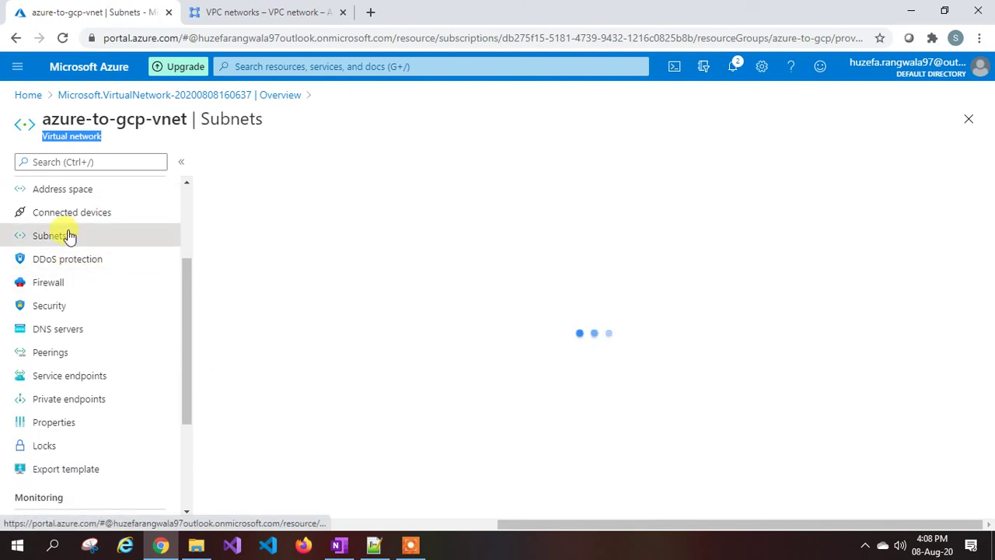
left_click(321, 170)
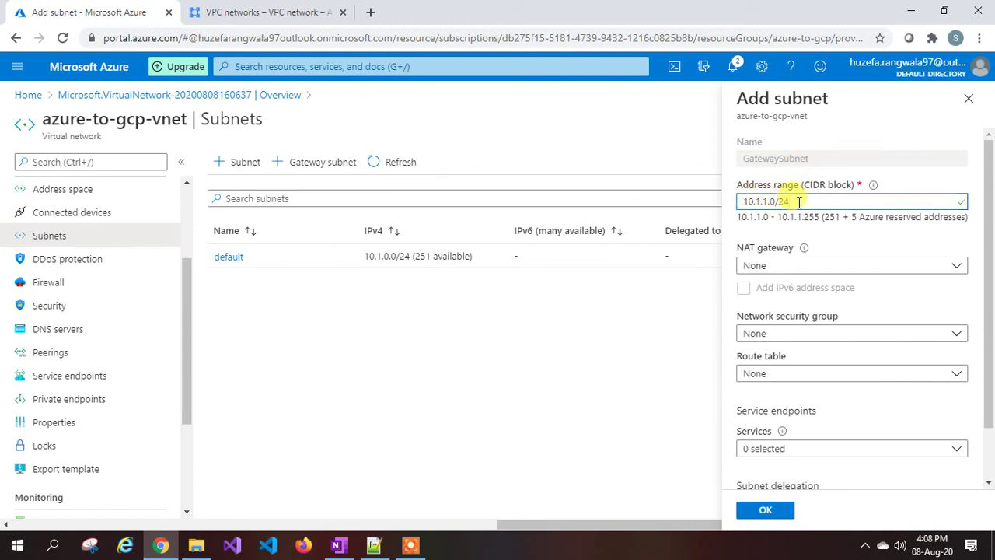
scroll(849, 290, "down", 2)
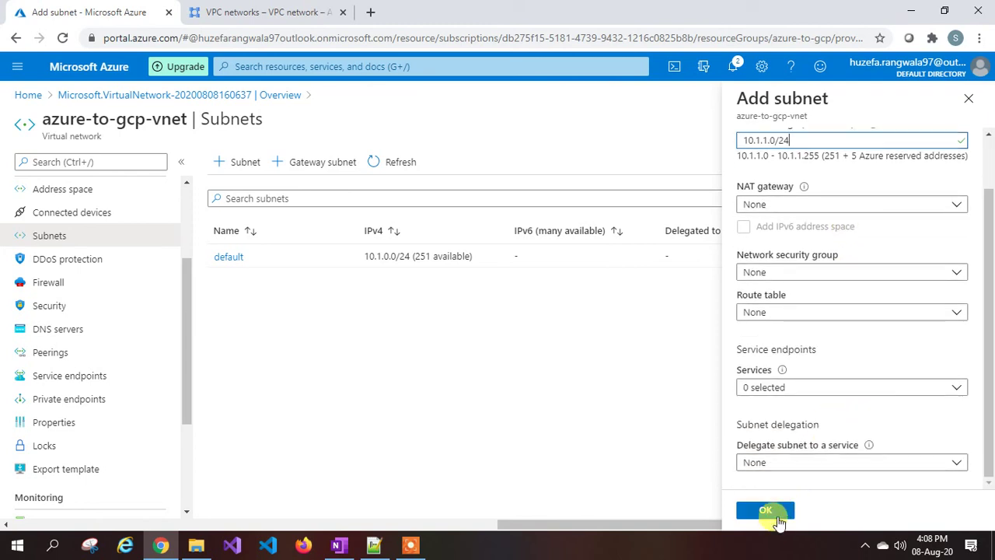
left_click(767, 510)
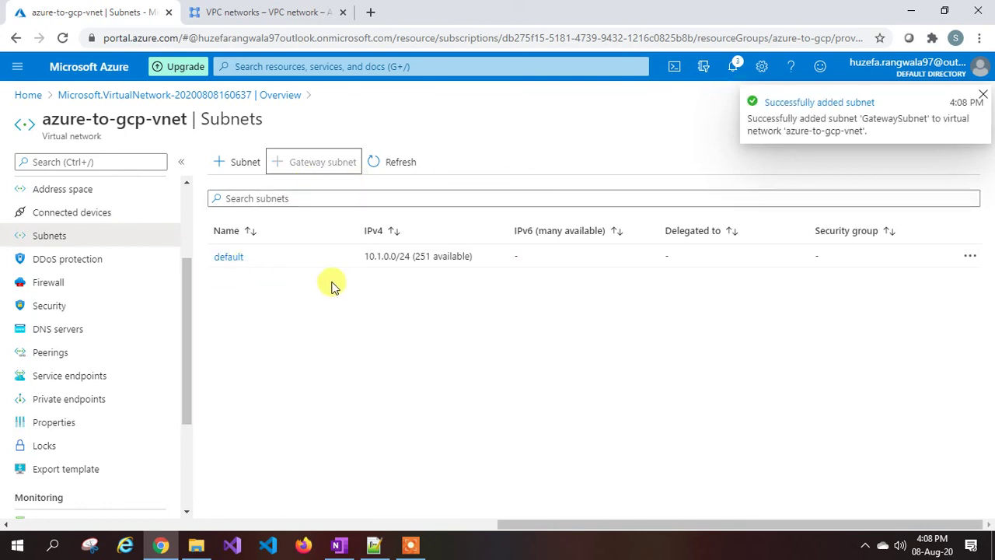
left_click(398, 162)
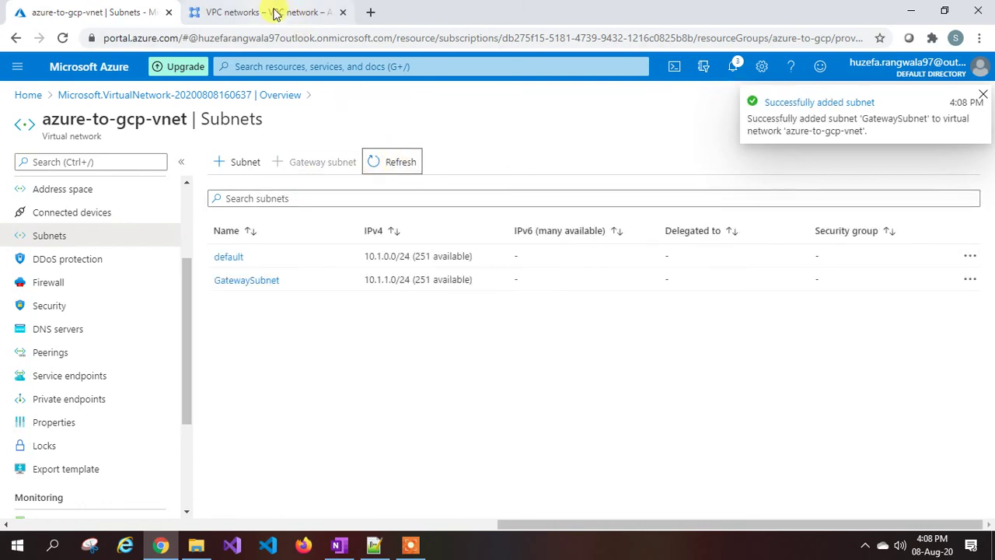
Review the Google Cloud VPC networks page.
left_click(276, 14)
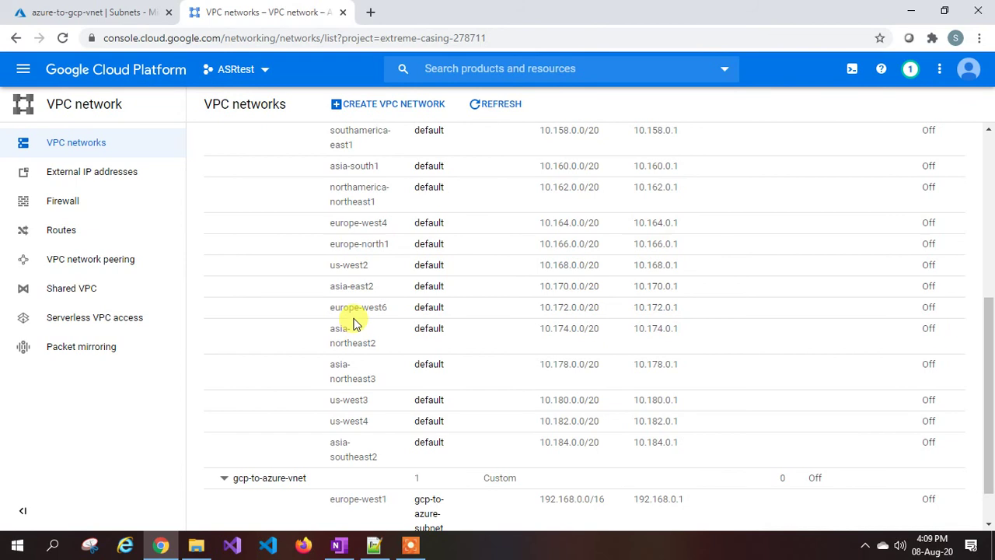
scroll(354, 322, "down", 1)
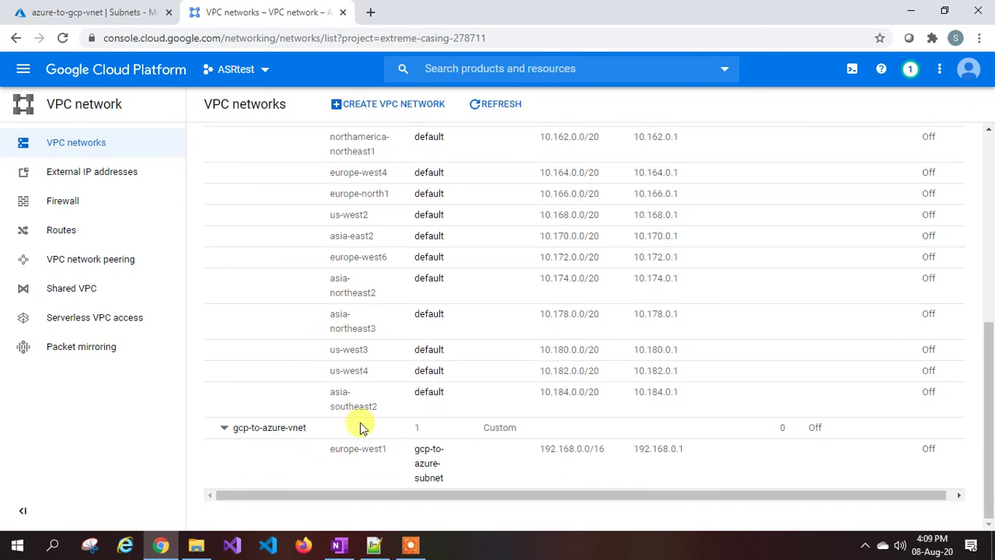
scroll(404, 260, "up", 3)
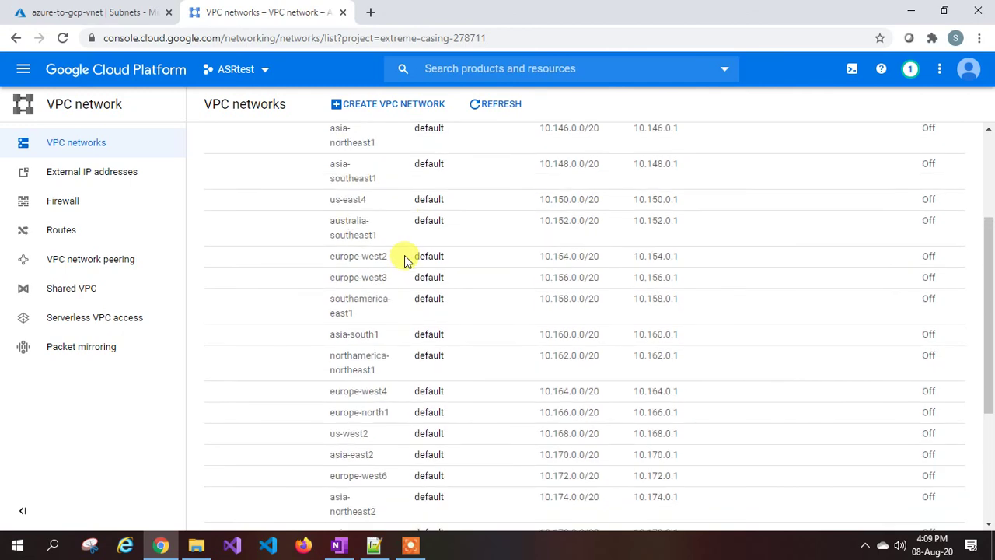
scroll(398, 260, "up", 2)
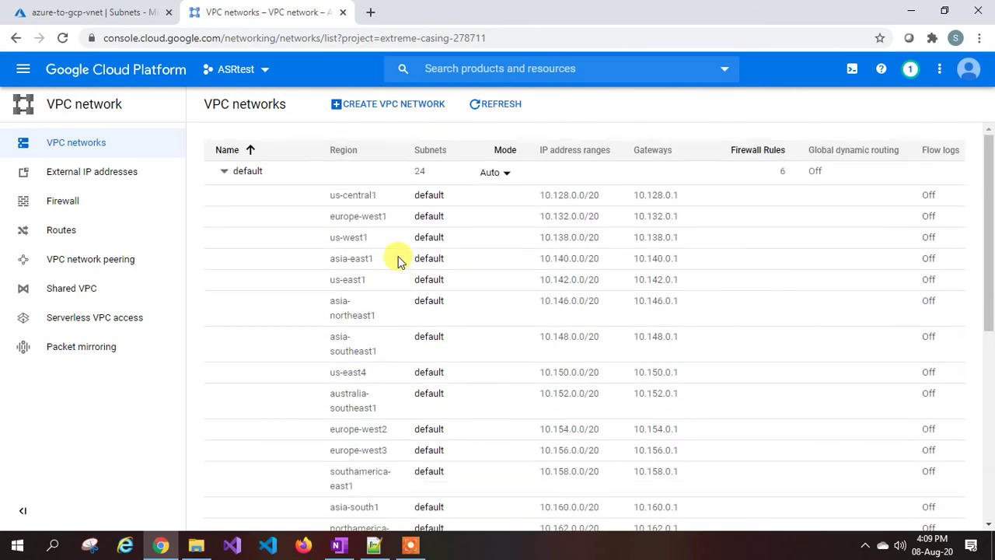
From the Azure home page, search for 'virtual network' services.
left_click(109, 12)
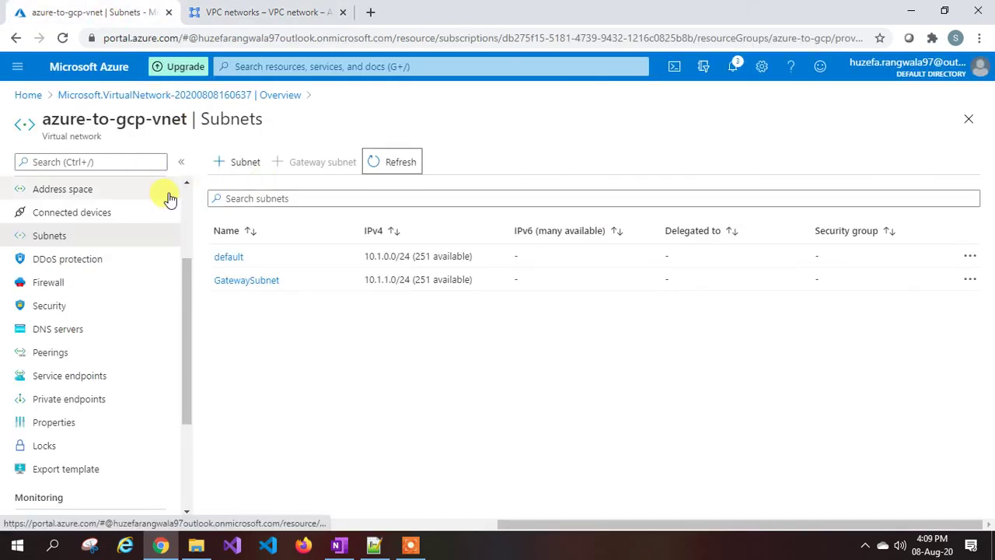
left_click(28, 95)
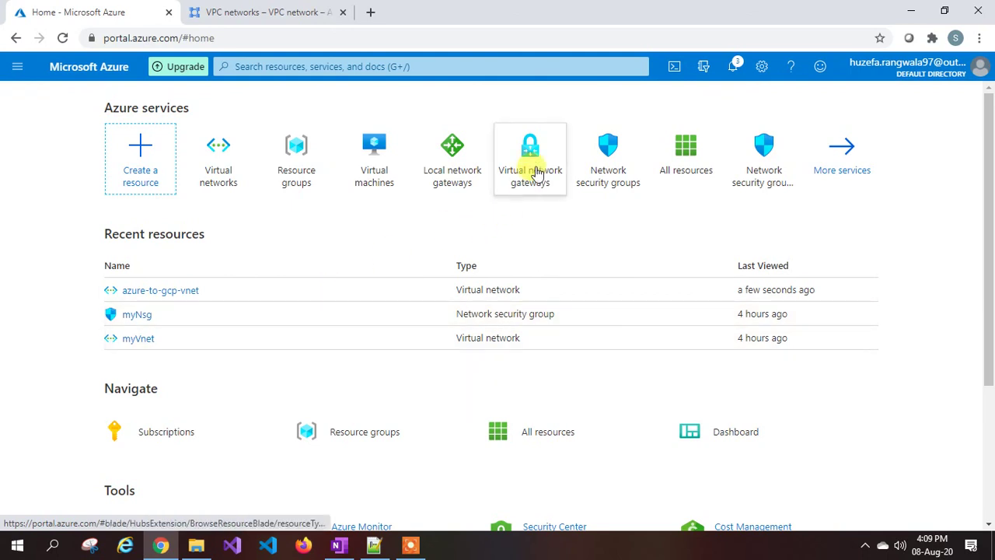
left_click(286, 67)
type("virutal")
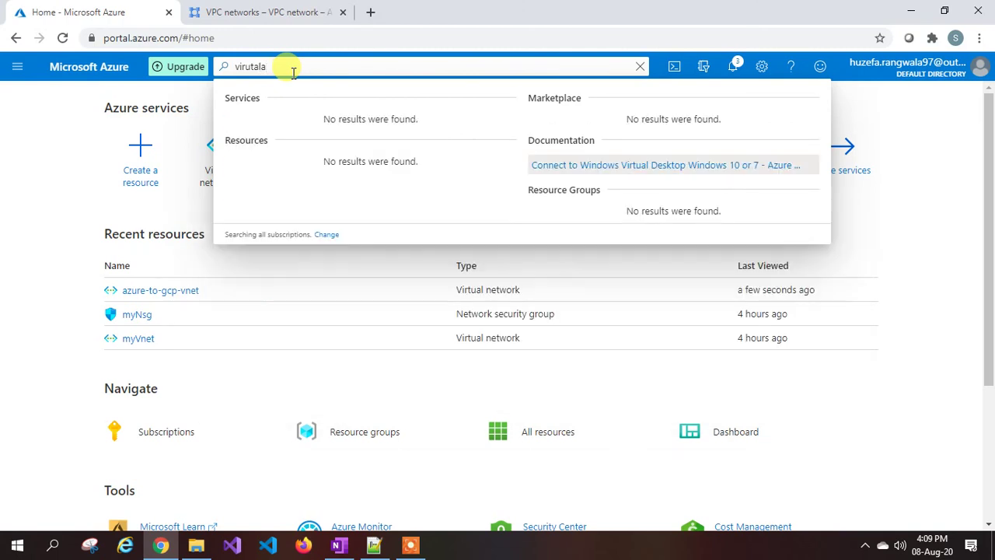
type(" netwo")
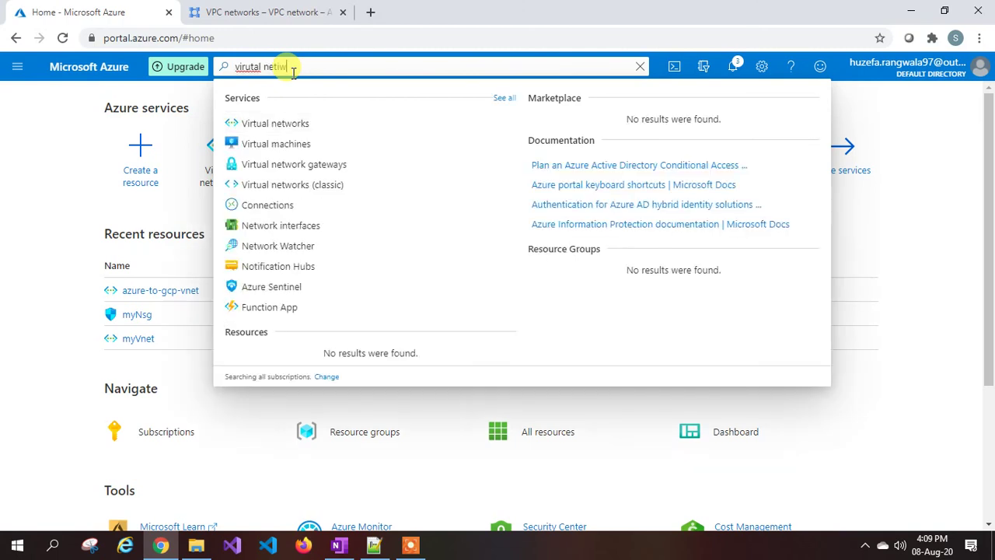
Start a new virtual network gateway named azure-to-gcp-vng in West Europe.
left_click(327, 164)
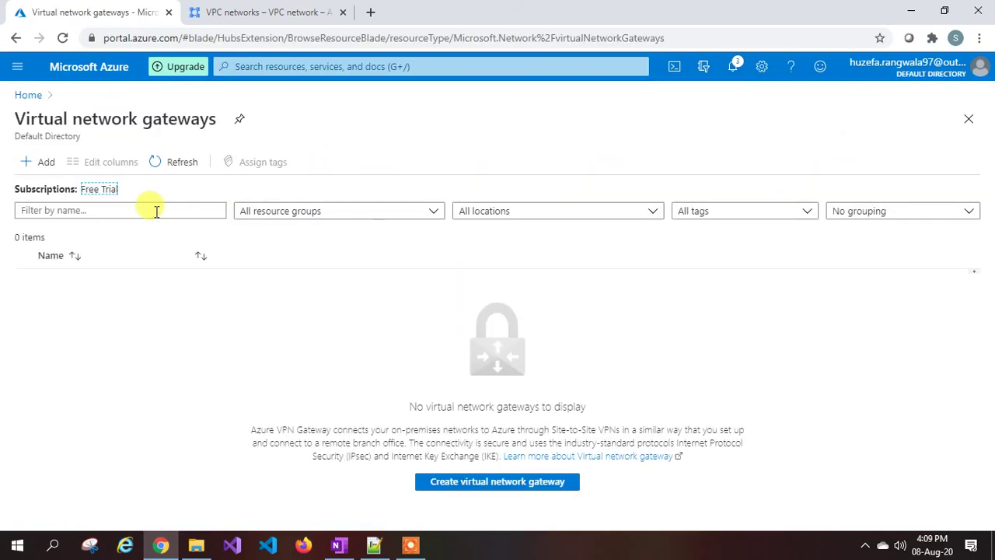
left_click(31, 165)
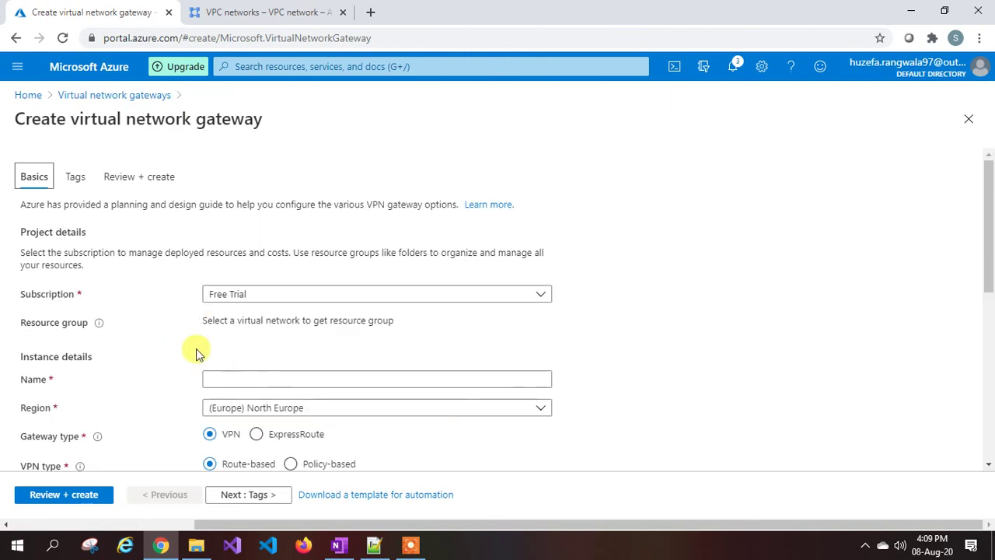
scroll(195, 349, "down", 3)
left_click(241, 233)
type("azure-to-gcp-vn")
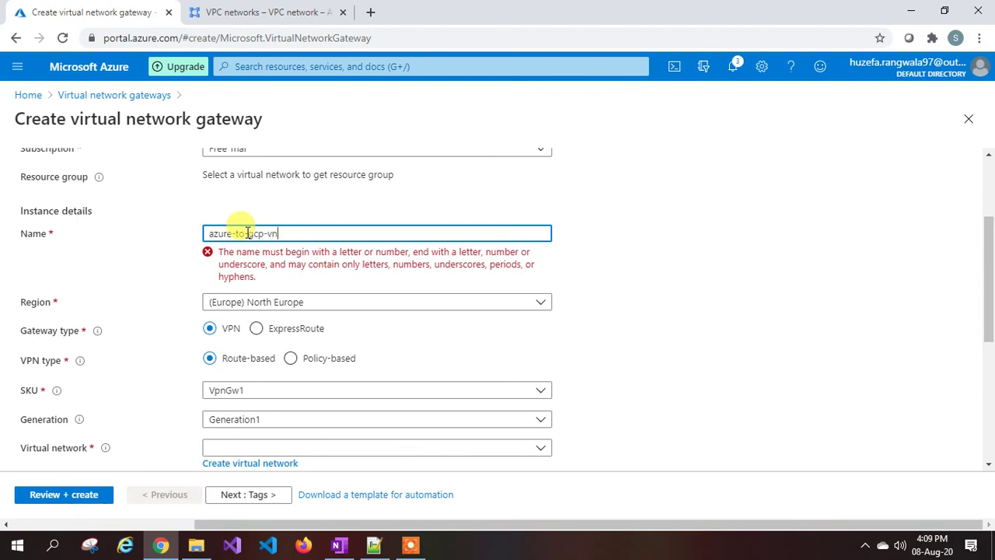
type("g")
left_click(269, 261)
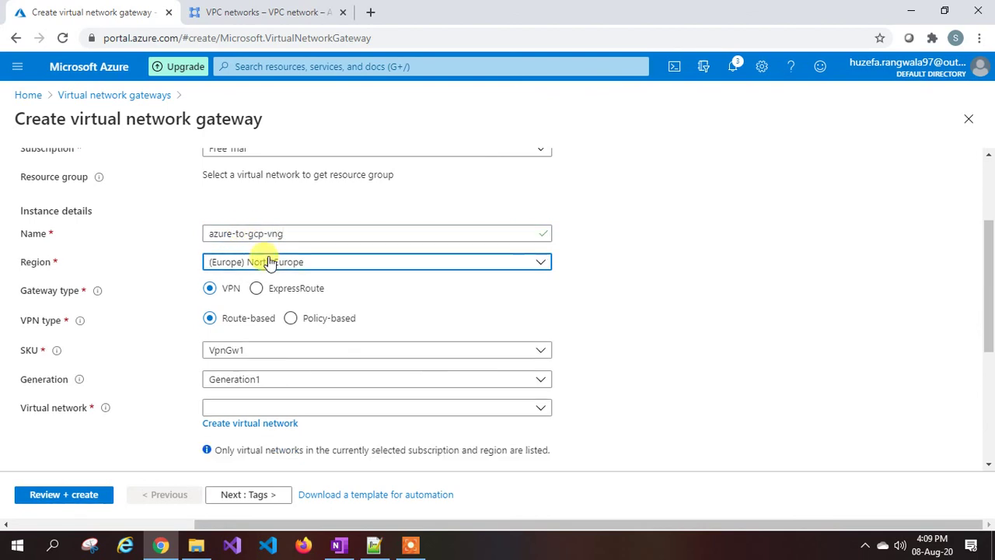
scroll(285, 362, "down", 3)
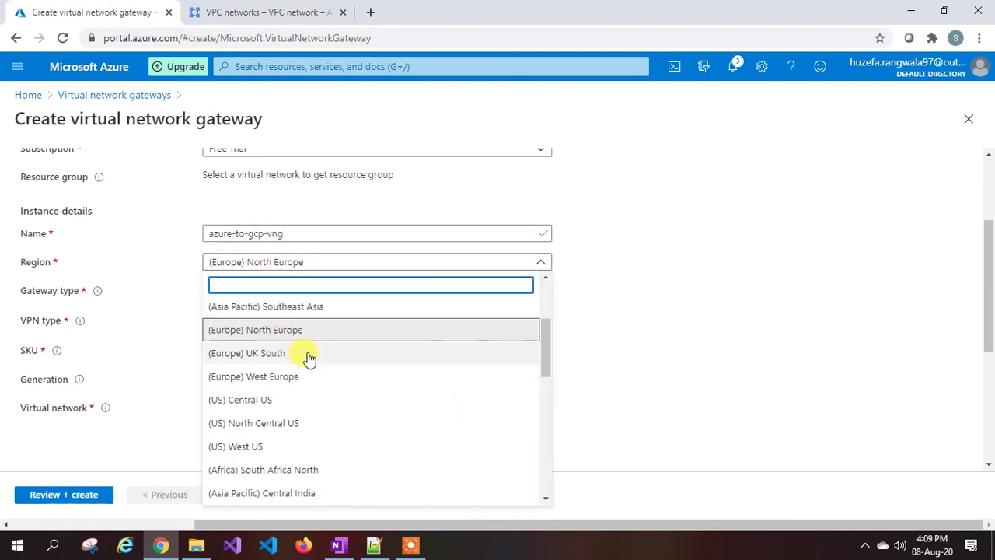
scroll(299, 373, "up", 1)
left_click(276, 449)
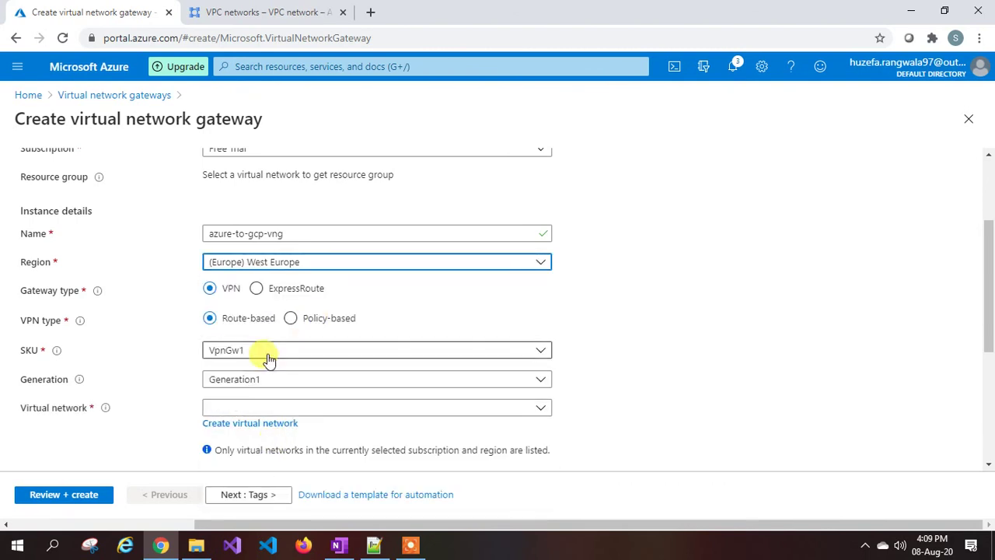
Attach the gateway to azure-to-gcp-vnet, name new public IP azure-to-gcp-pip, and review.
scroll(266, 356, "down", 1)
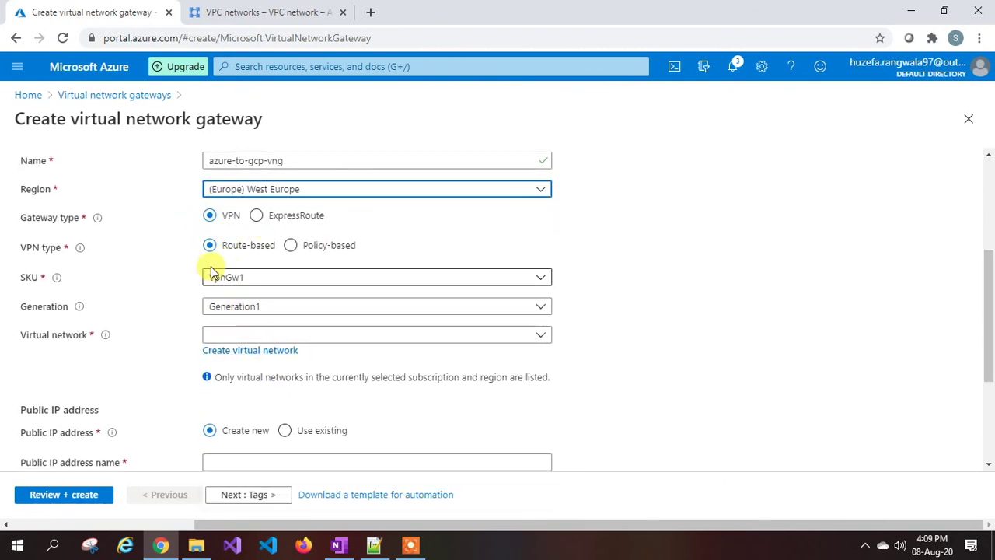
scroll(202, 303, "down", 1)
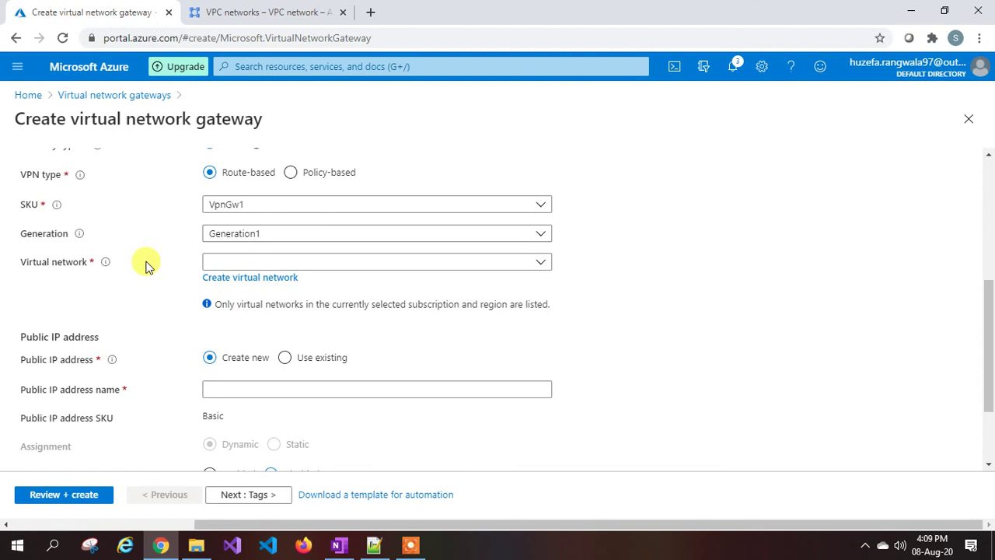
left_click(272, 261)
left_click(247, 335)
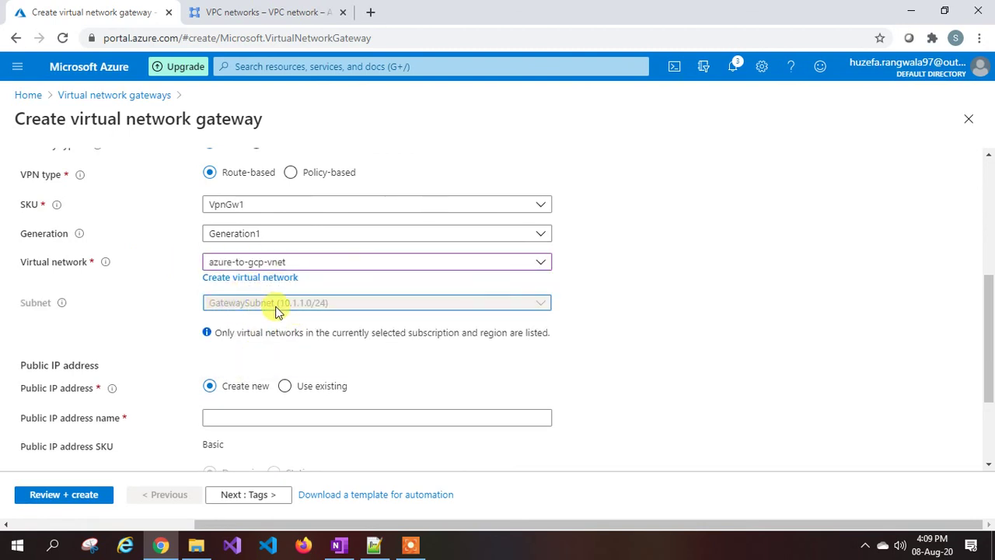
scroll(276, 311, "down", 2)
left_click(243, 277)
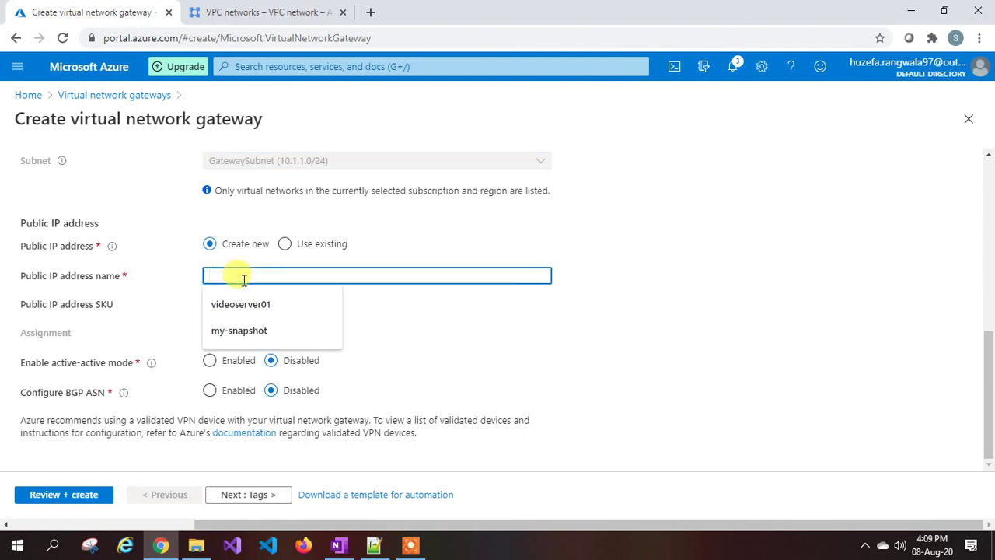
type("au")
type("zure-")
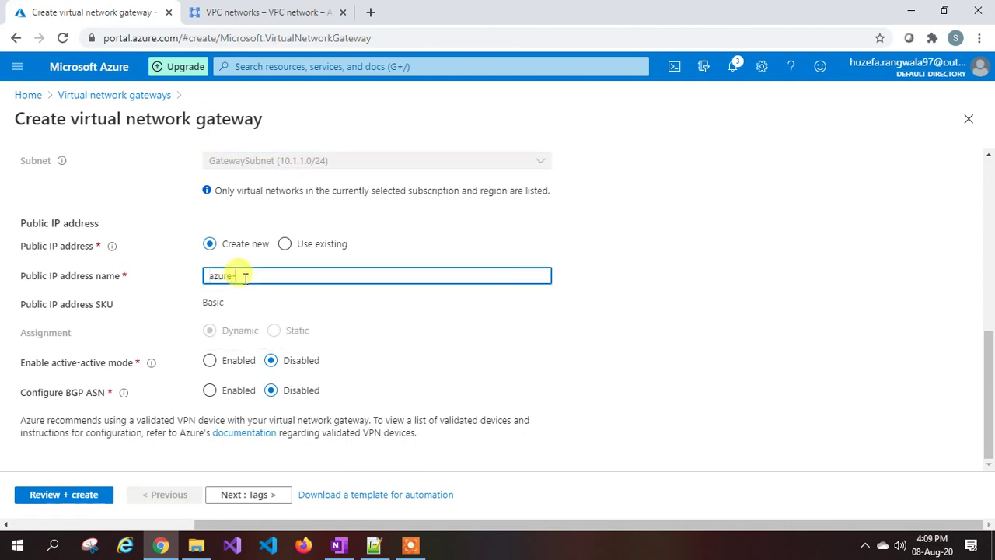
type("to-gcp-pip")
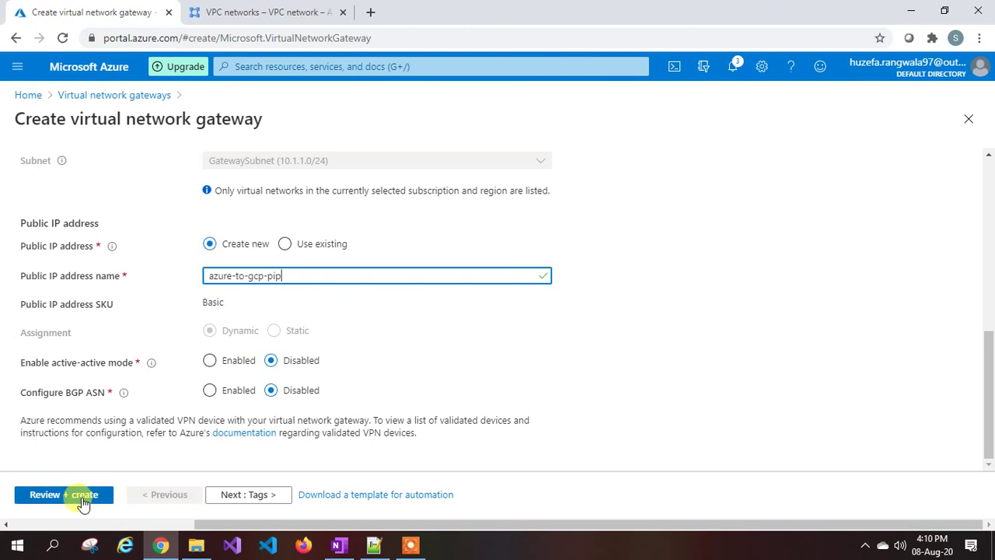
left_click(81, 496)
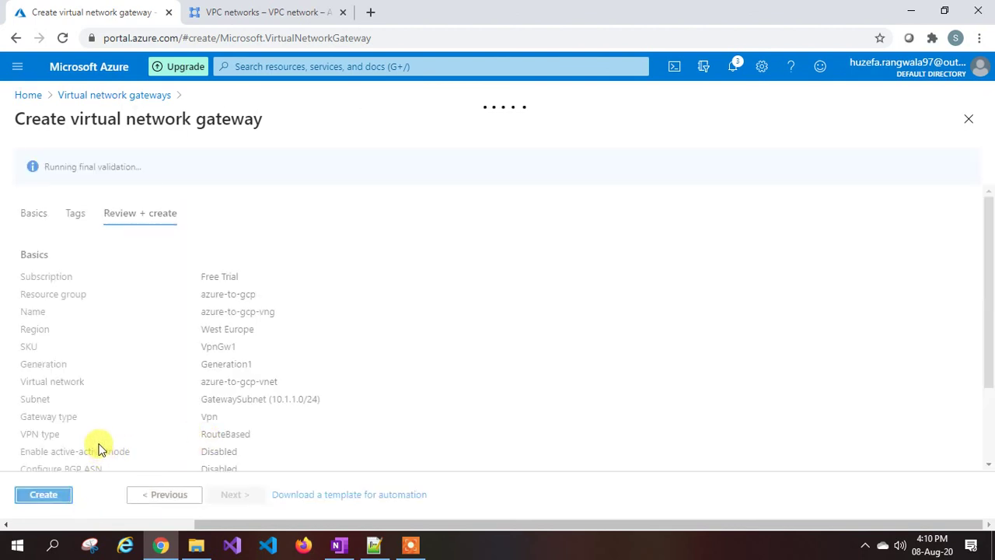
Create the azure-to-gcp-vng gateway and go back to the Azure home page.
left_click(45, 495)
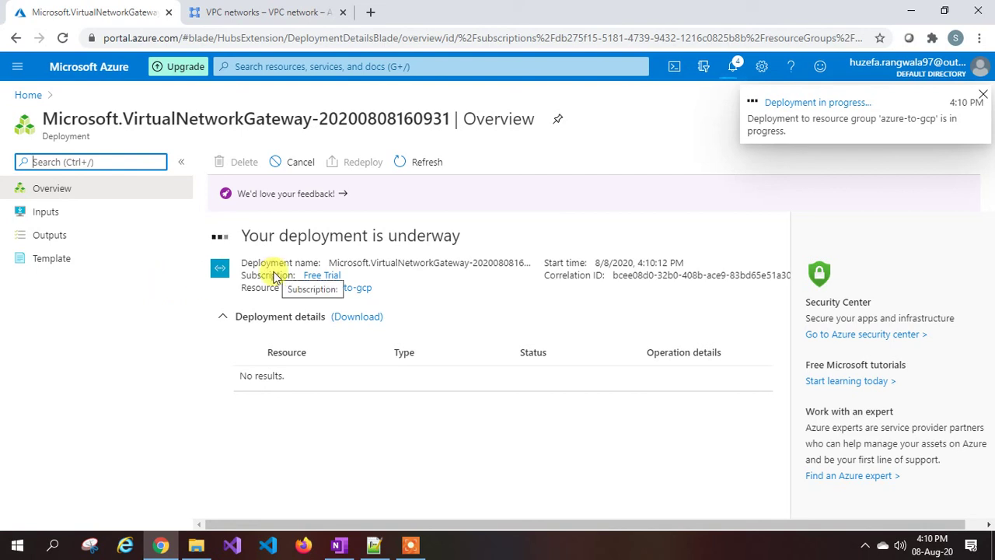
left_click(28, 95)
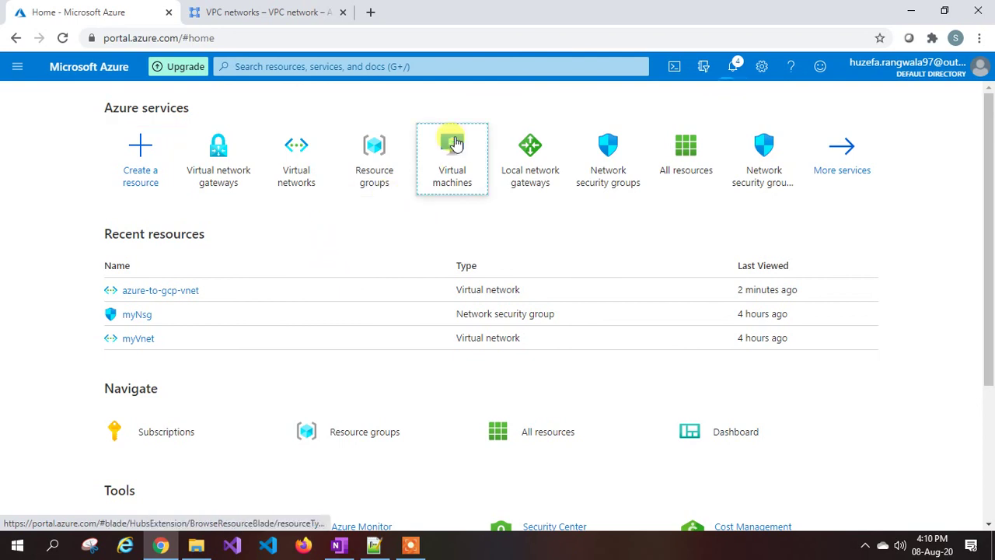
Start creating a single new virtual machine from the Virtual machines service.
left_click(449, 146)
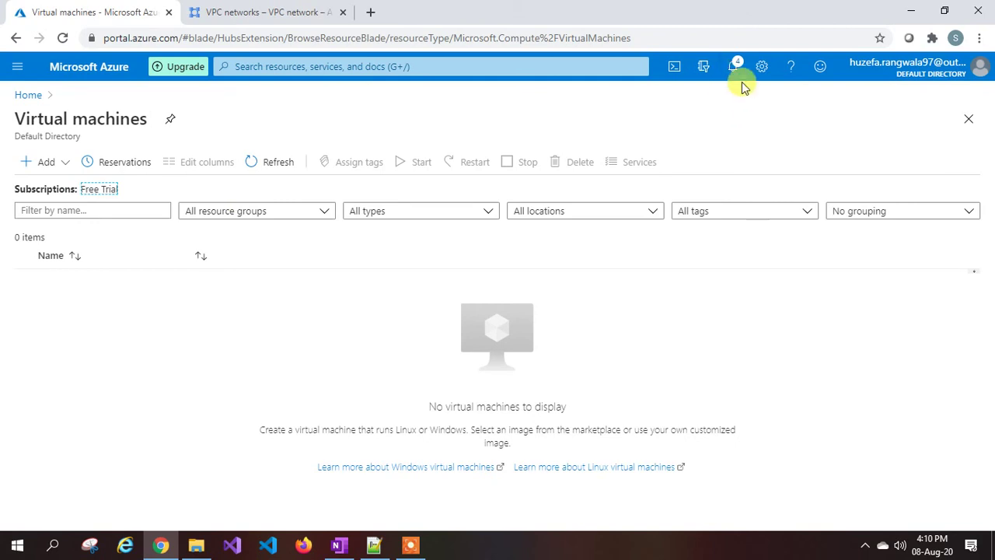
left_click(43, 162)
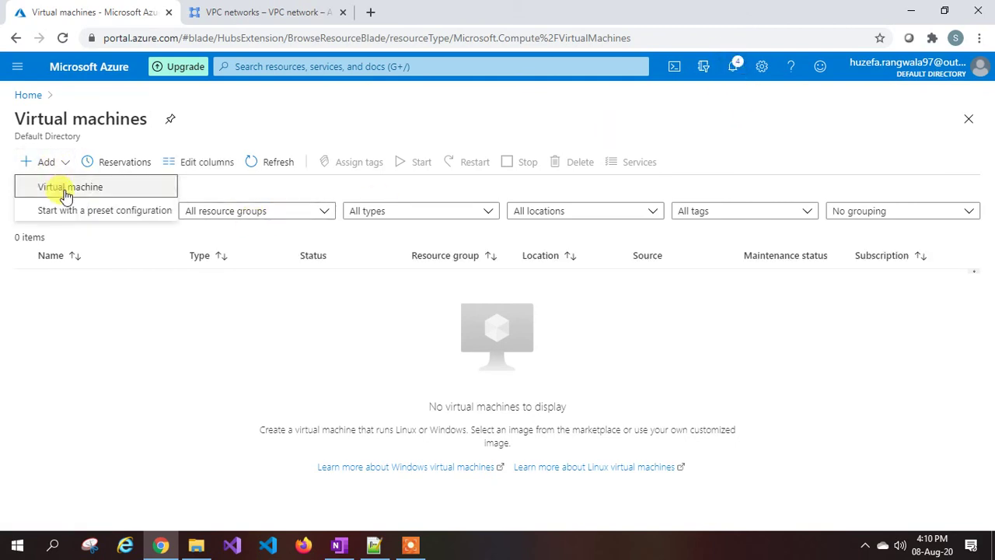
left_click(66, 189)
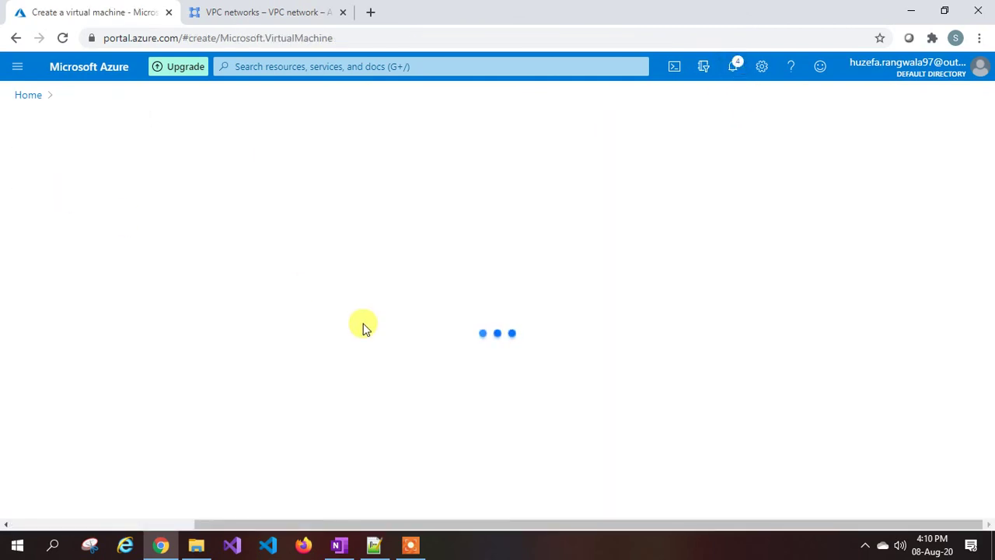
Place the VM in resource group azure-to-gcp and name it azurevm1.
scroll(277, 324, "down", 2)
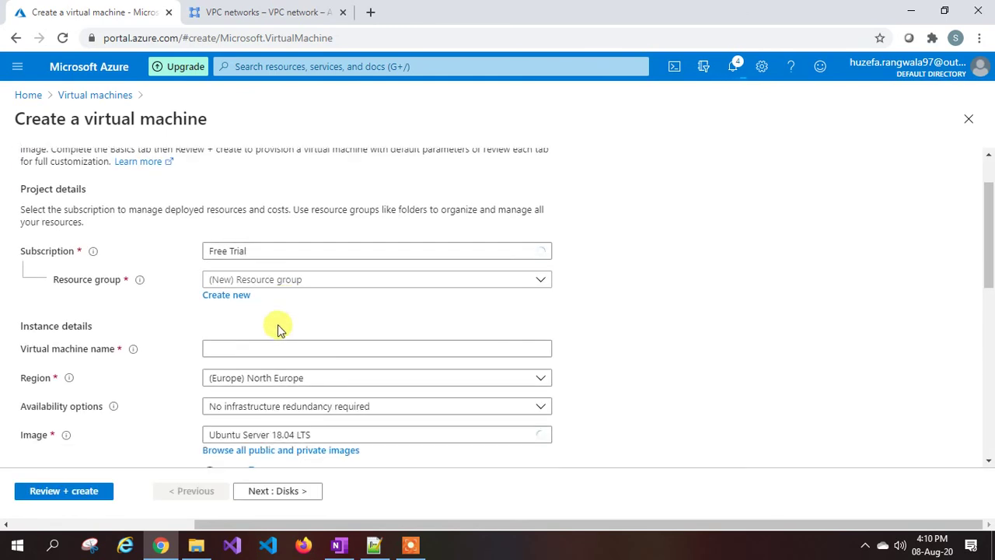
left_click(266, 281)
left_click(253, 325)
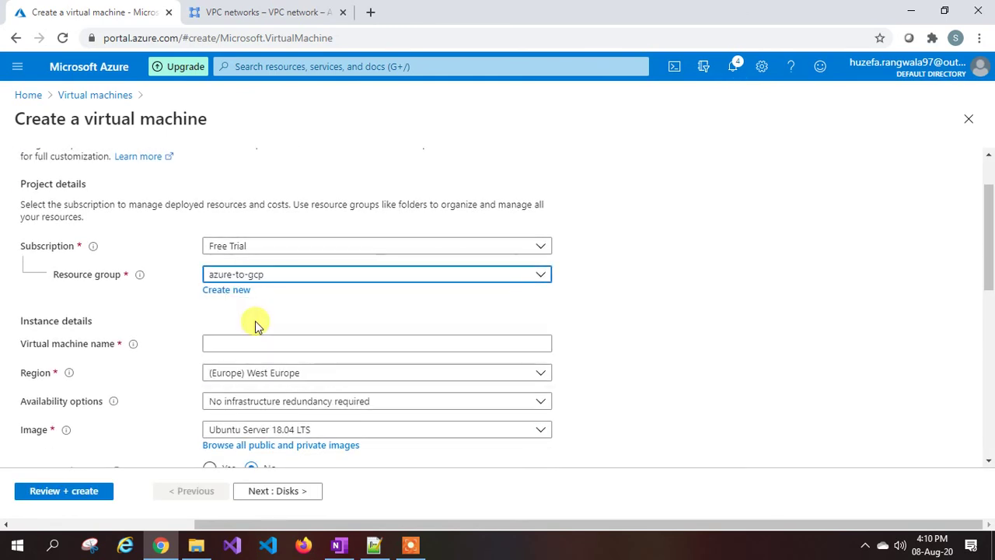
left_click(273, 343)
type("azurev")
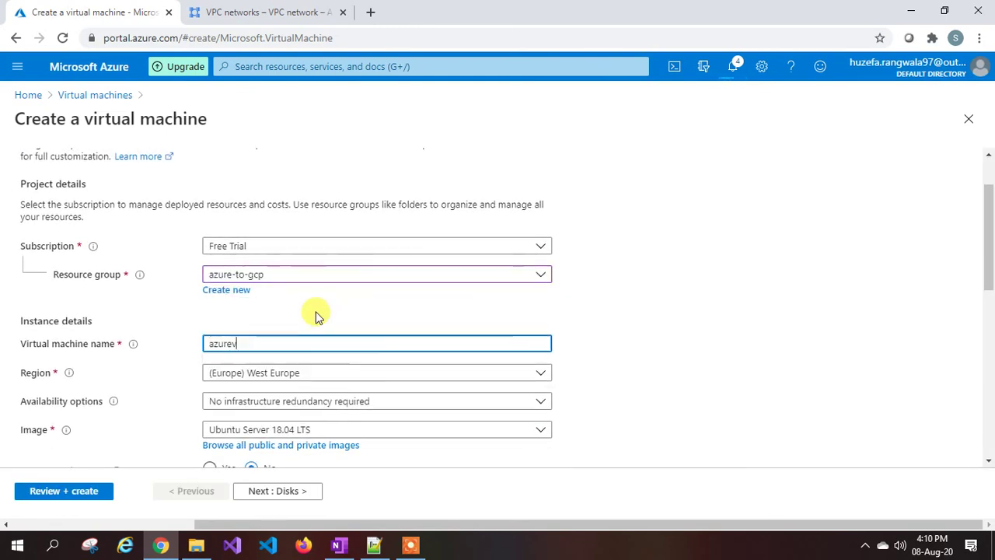
type("m1")
Choose the Windows Server 2016 Datacenter image for the VM.
scroll(318, 314, "down", 1)
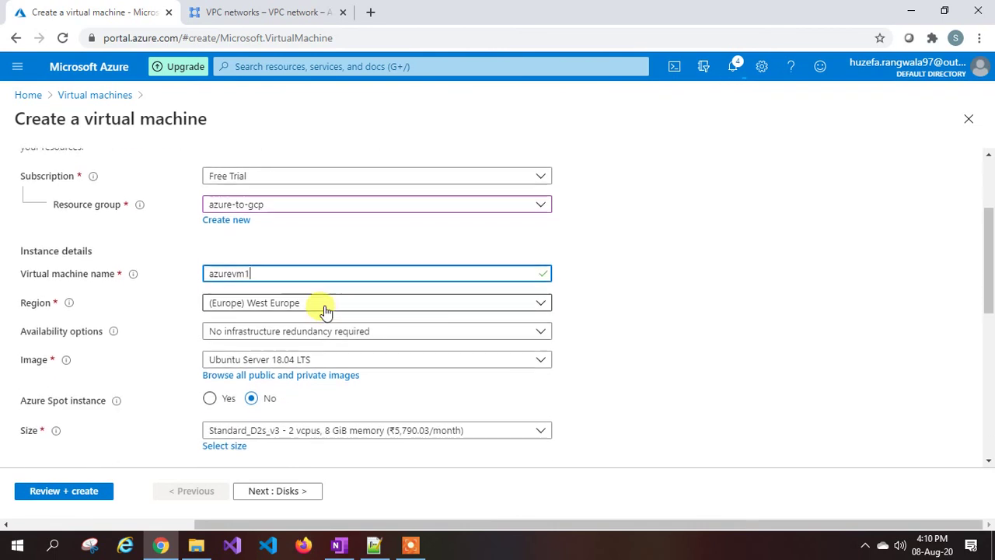
scroll(268, 303, "down", 2)
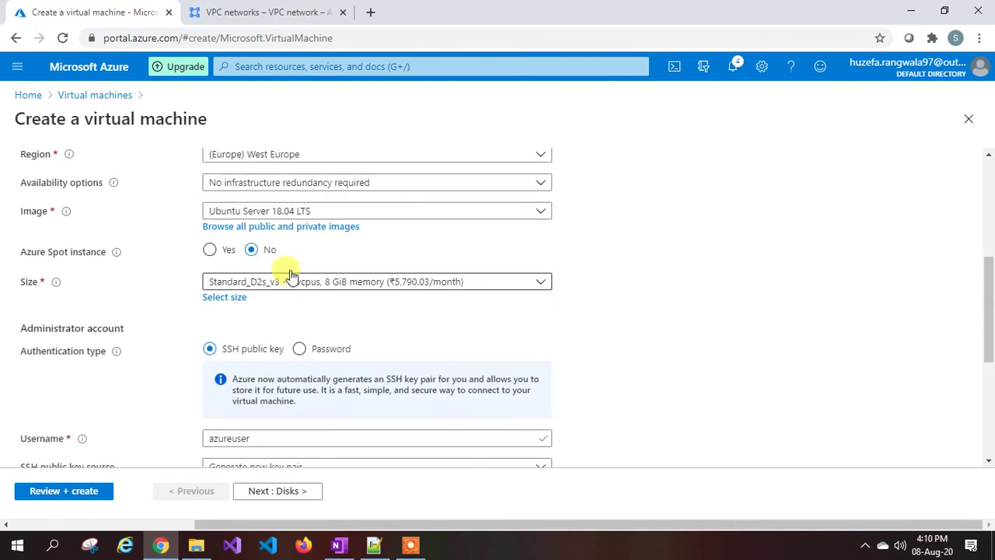
left_click(306, 214)
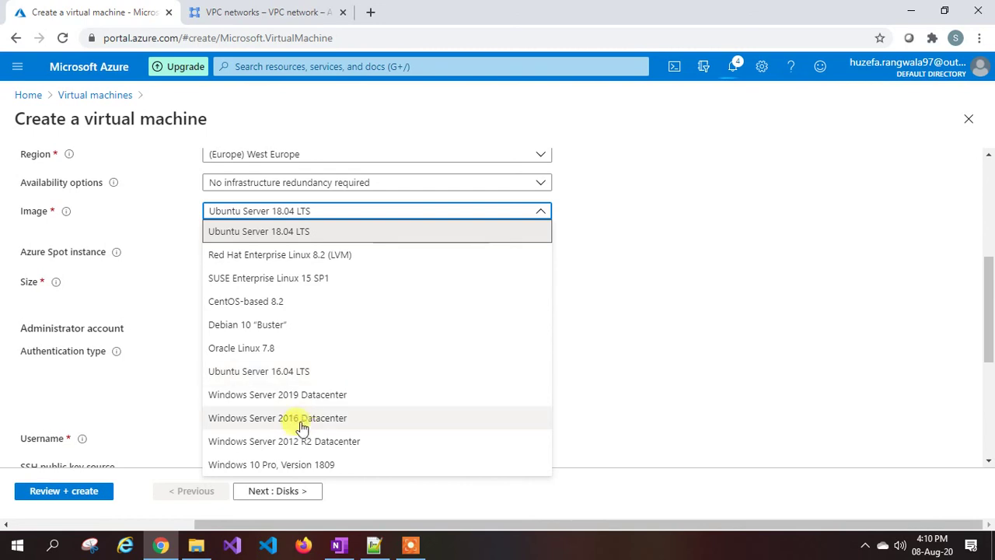
left_click(346, 370)
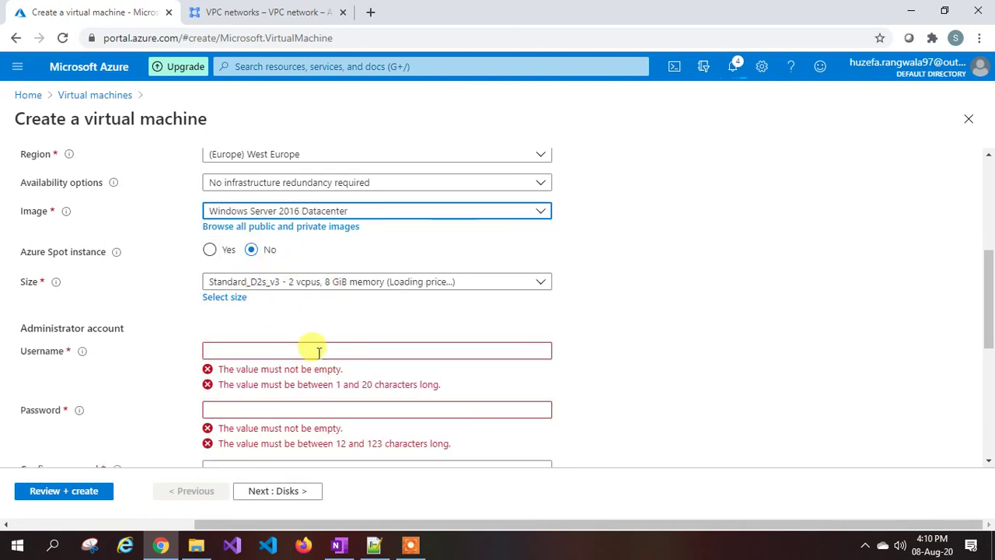
left_click(326, 349)
Enter administrator username azureuser and its password, keeping RDP 3389 inbound access.
type("azureuser")
key("Tab")
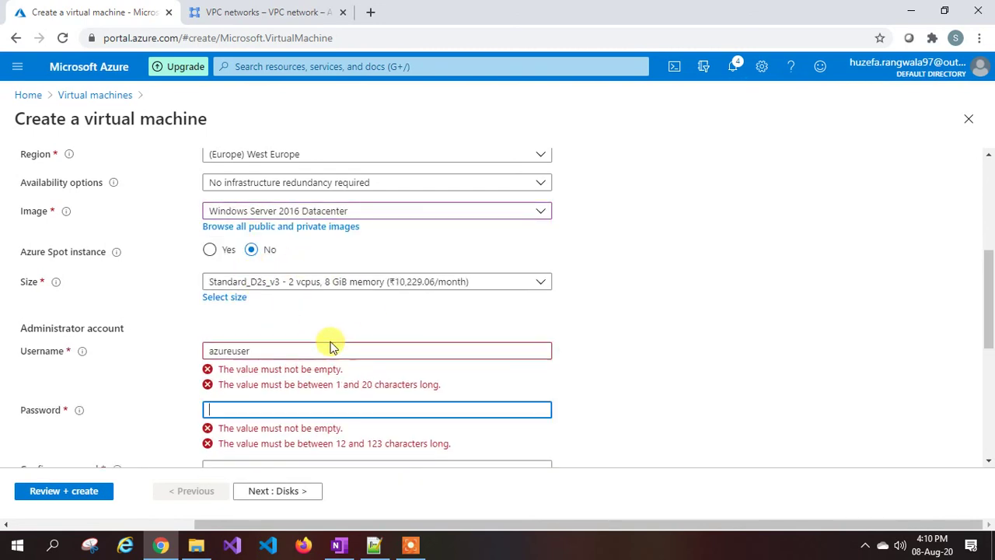
type("A")
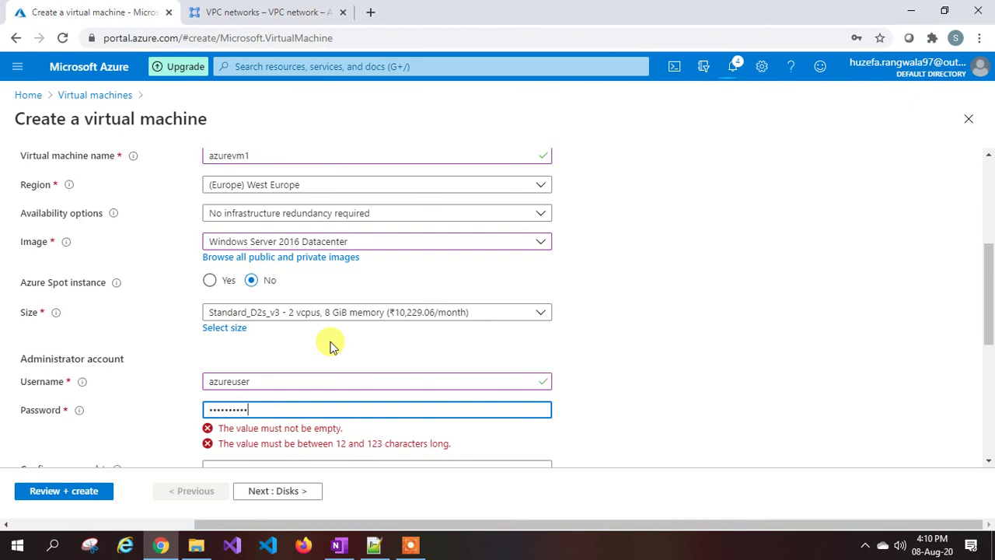
key("Tab")
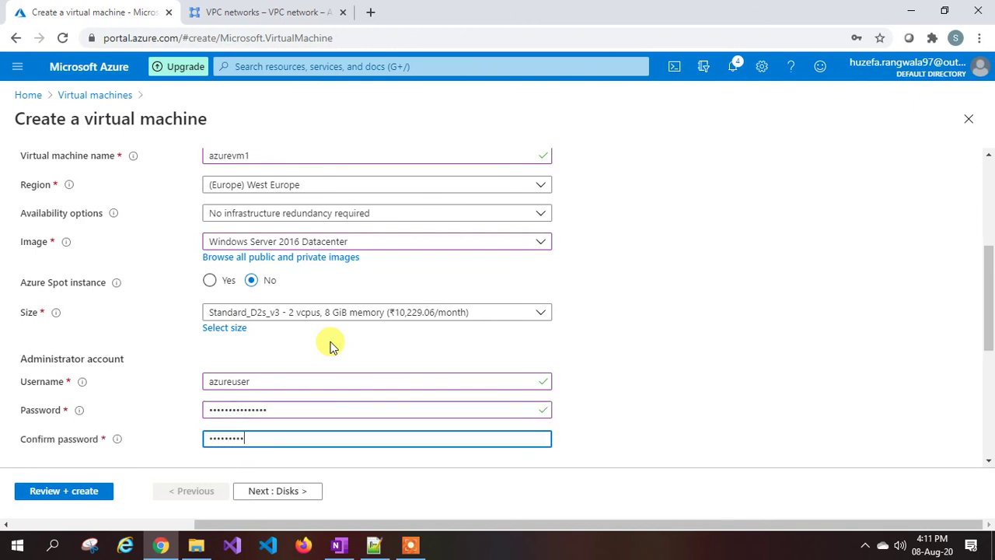
scroll(334, 352, "down", 4)
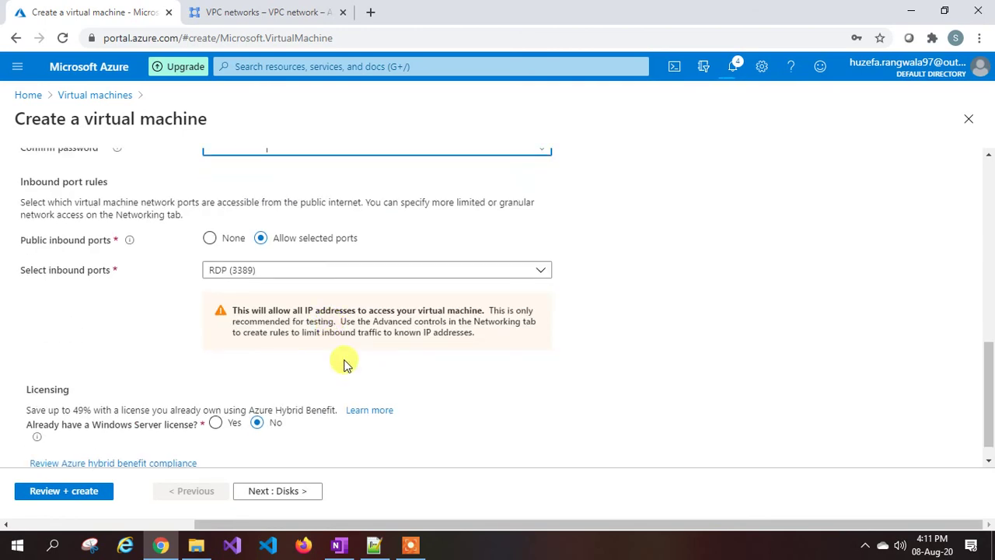
scroll(295, 342, "up", 2)
scroll(267, 313, "down", 2)
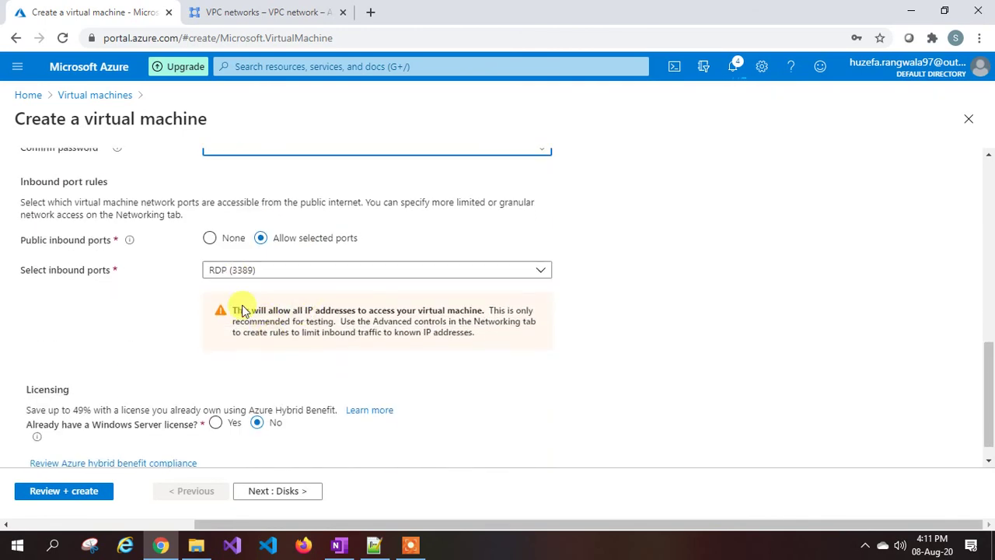
Skip past Disks and set the NIC network security group to None.
left_click(296, 491)
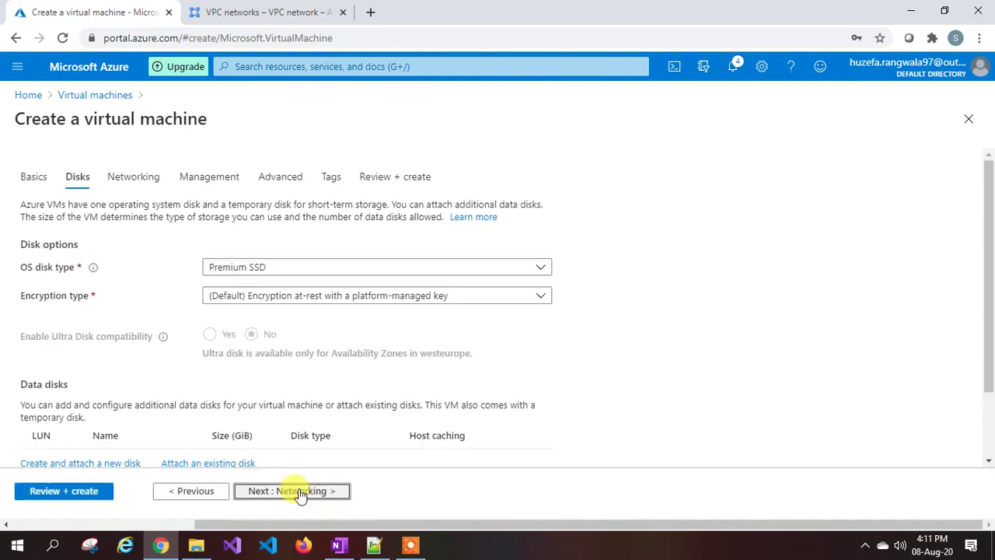
left_click(301, 490)
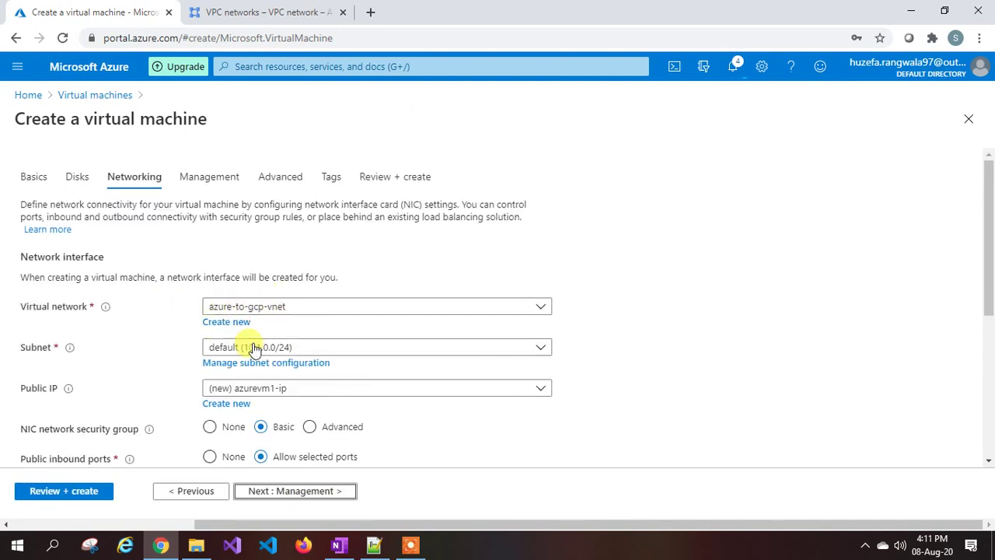
scroll(272, 346, "down", 1)
scroll(283, 343, "down", 1)
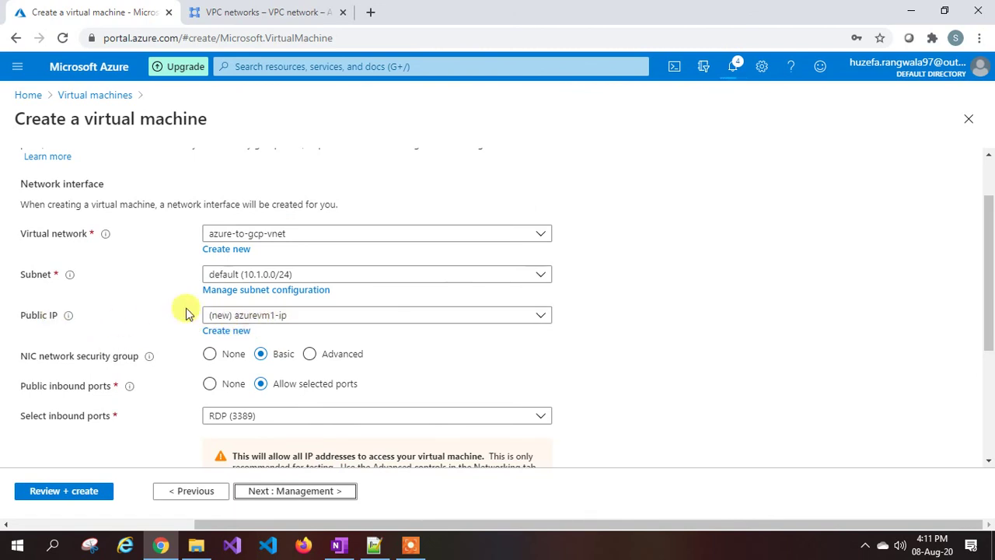
left_click(209, 354)
scroll(195, 348, "down", 4)
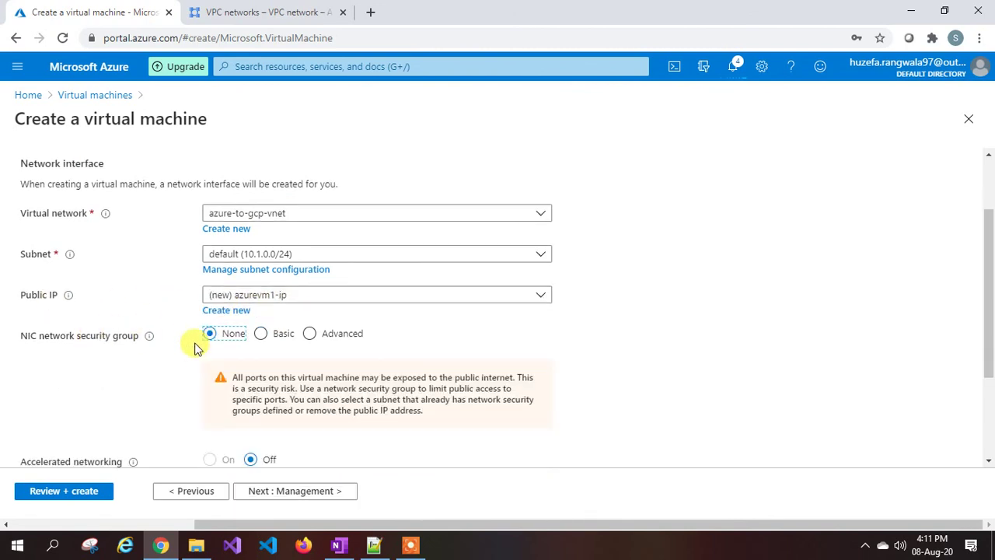
Turn boot diagnostics off, then review and create the azurevm1 VM.
left_click(310, 491)
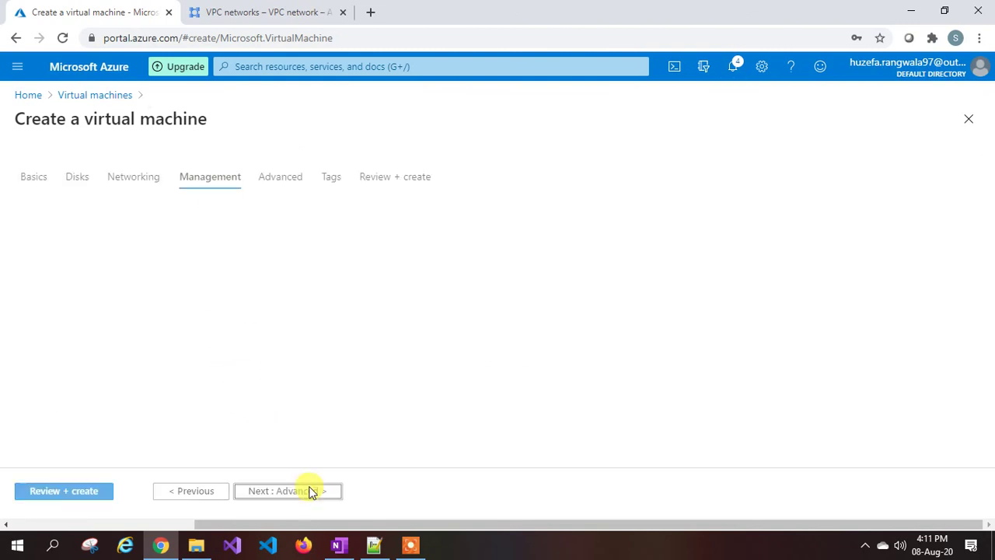
left_click(250, 362)
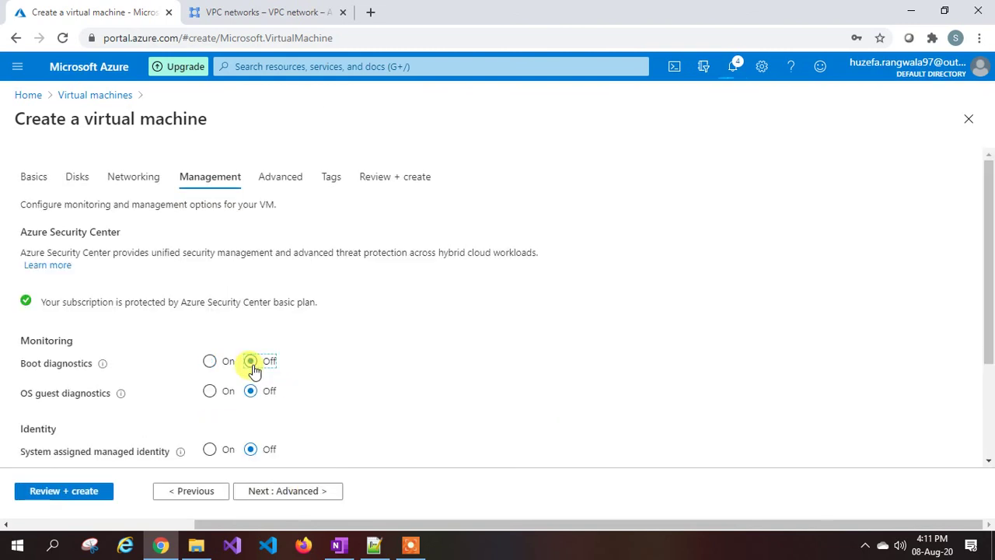
left_click(291, 491)
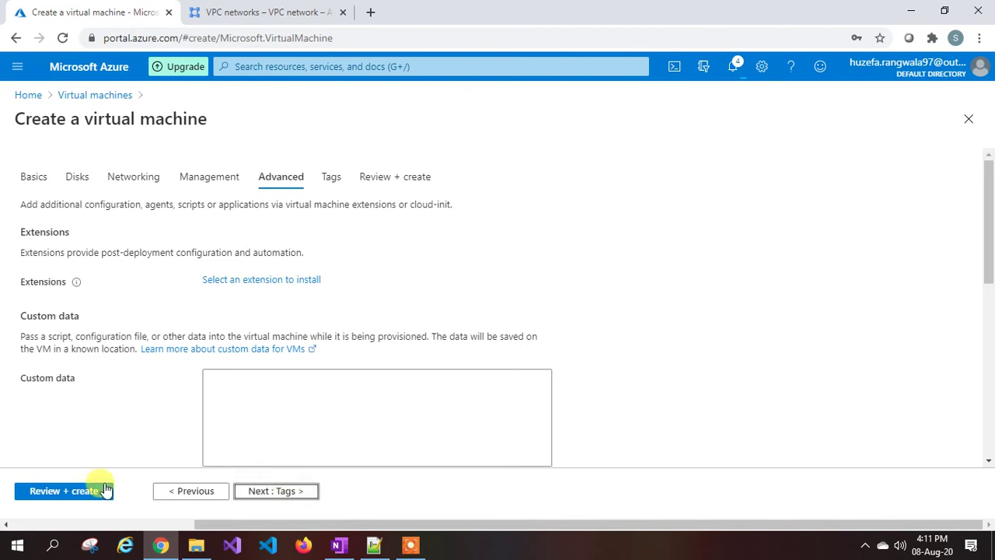
left_click(65, 491)
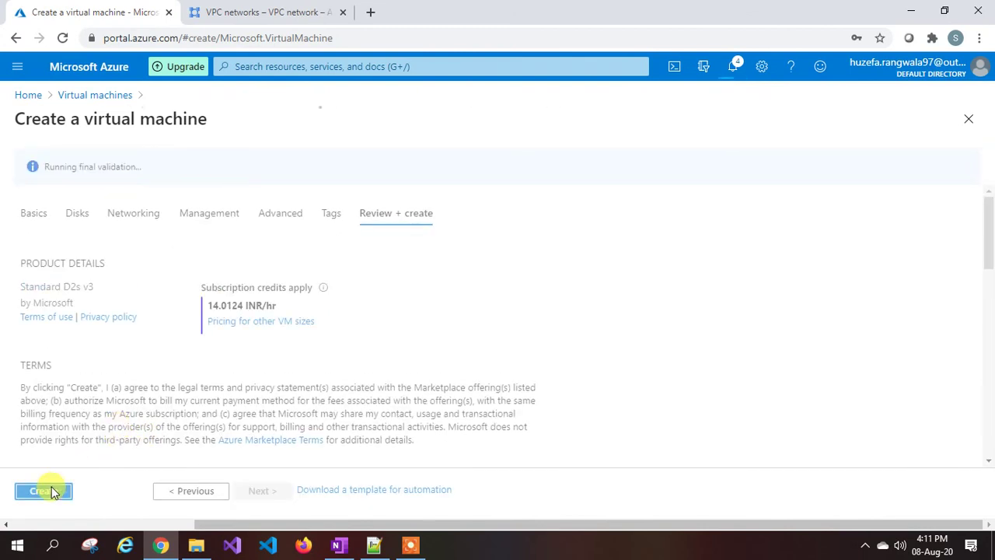
left_click(43, 489)
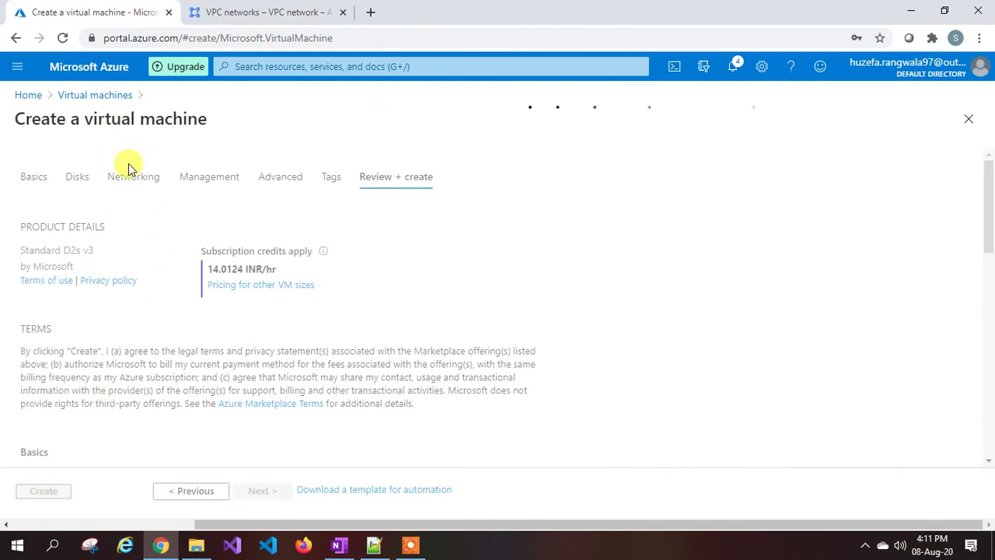
In Google Cloud Console, start a new instance from Compute Engine > VM instances.
left_click(268, 13)
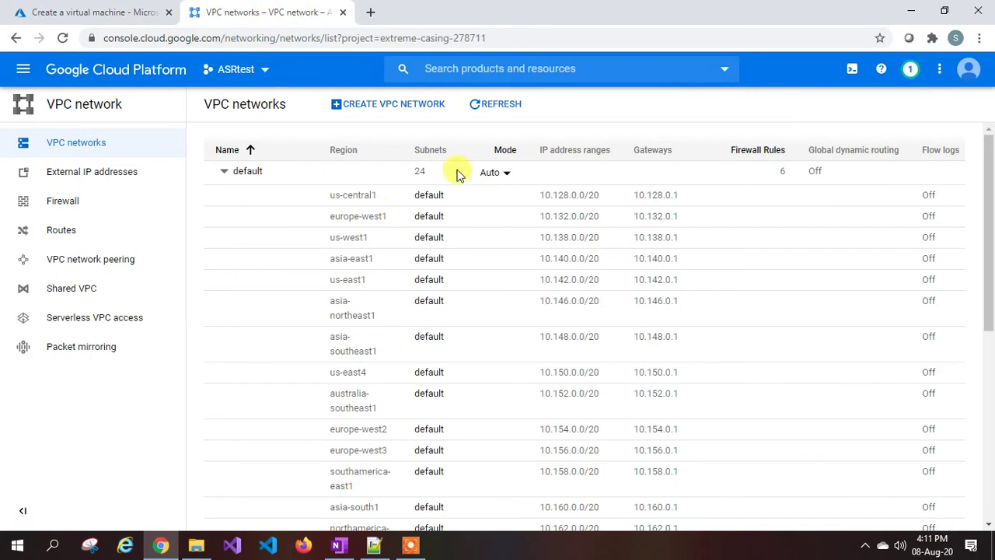
left_click(23, 72)
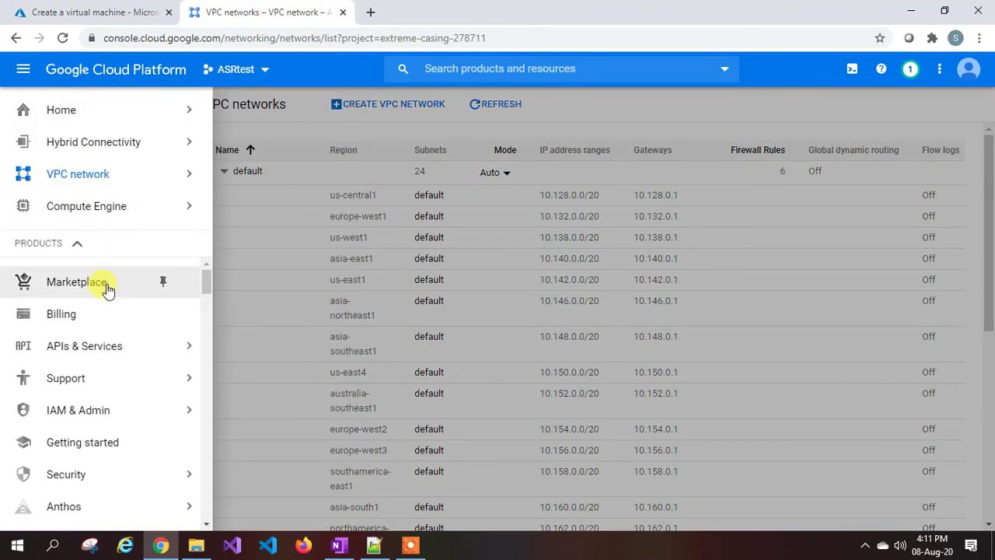
scroll(107, 289, "down", 5)
mouse_move(96, 319)
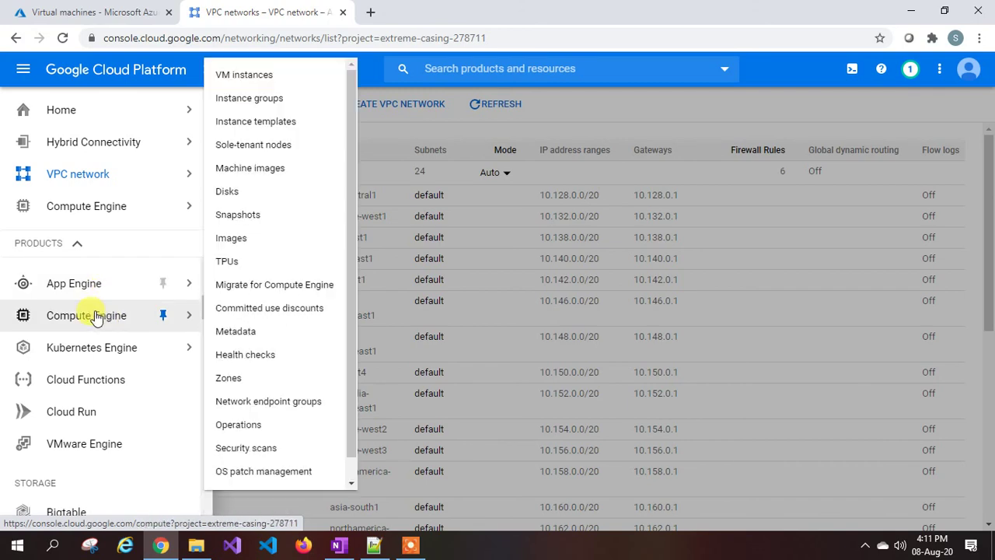
left_click(268, 75)
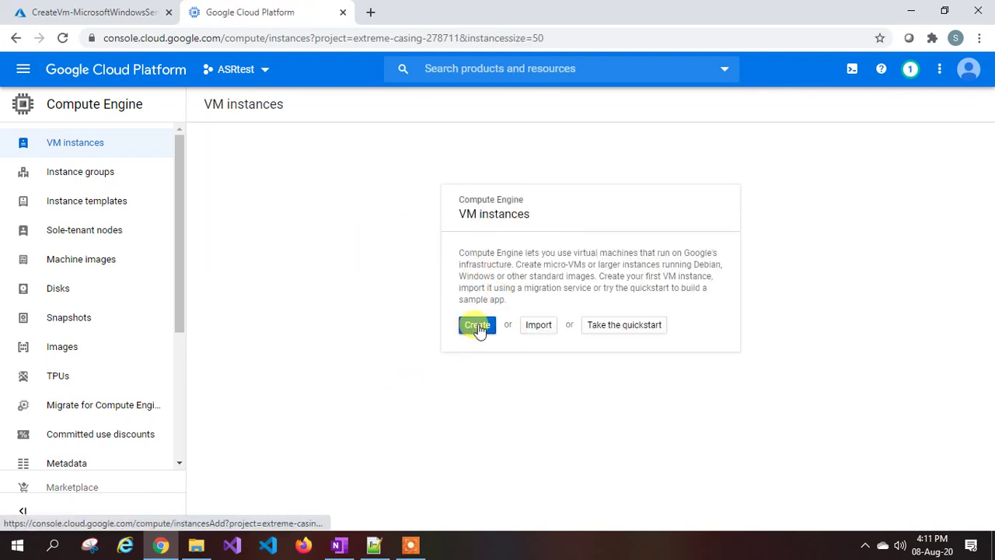
left_click(477, 325)
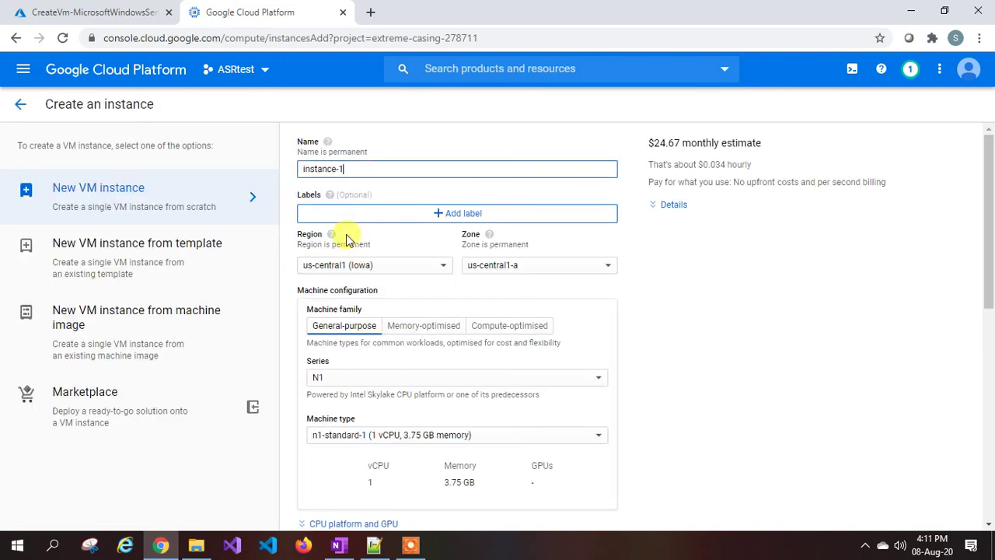
Rename the instance gcpmv1 and place it in region europe-west1 (Belgium).
left_click_drag(355, 171, 294, 179)
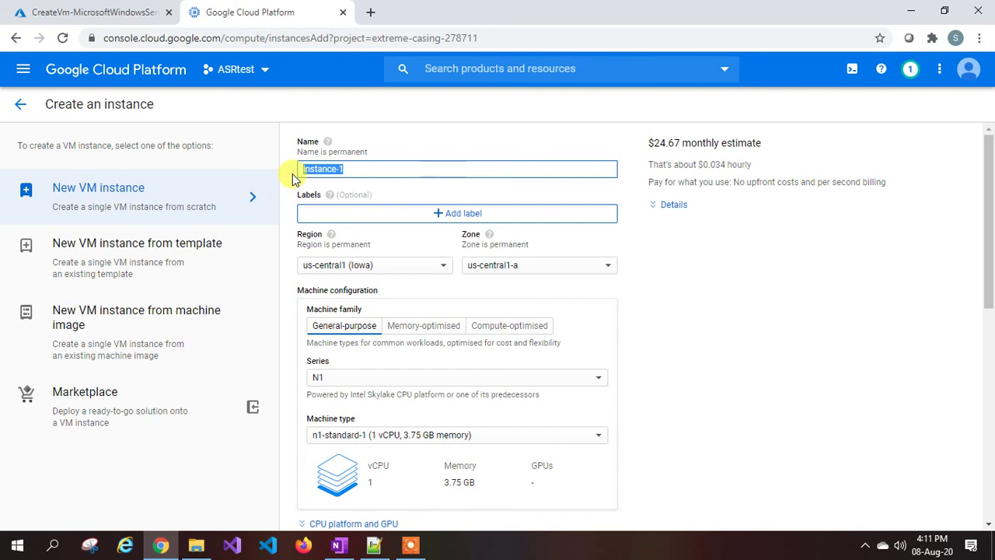
type("gcpmv1")
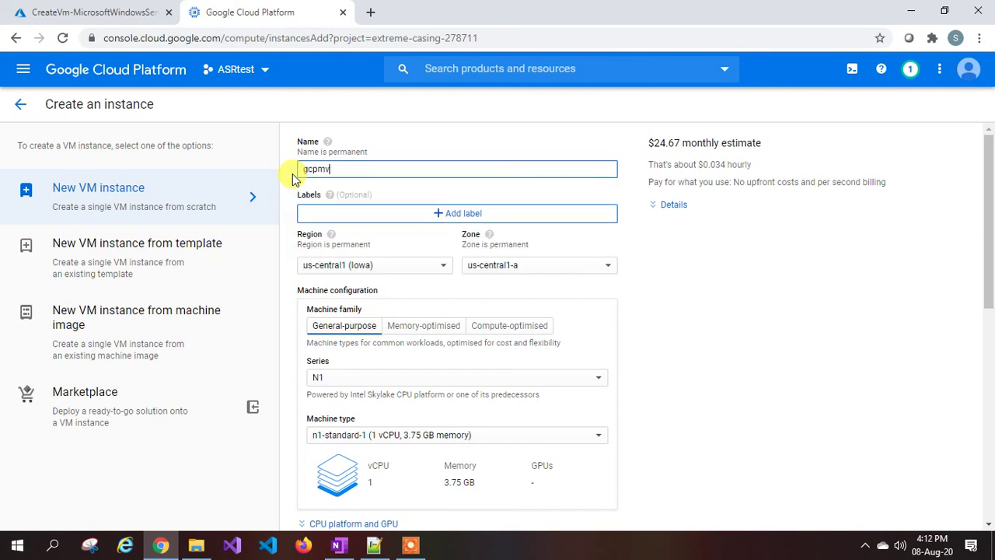
scroll(399, 195, "down", 1)
left_click(401, 193)
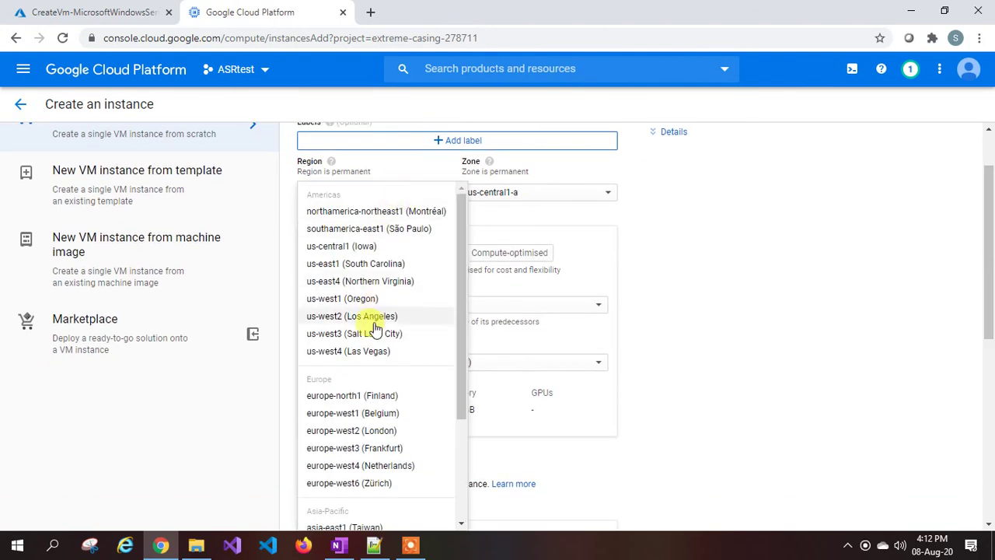
left_click(349, 413)
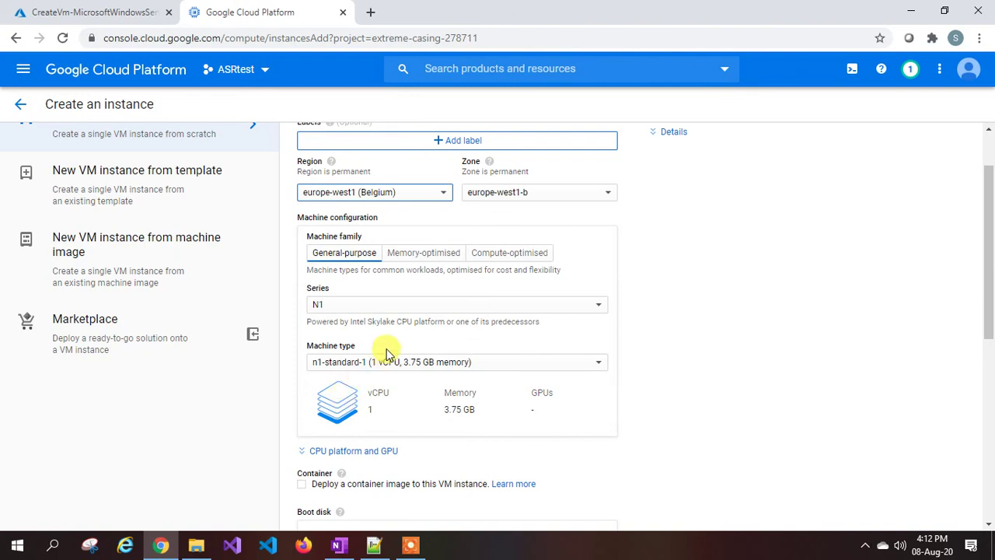
scroll(386, 352, "down", 1)
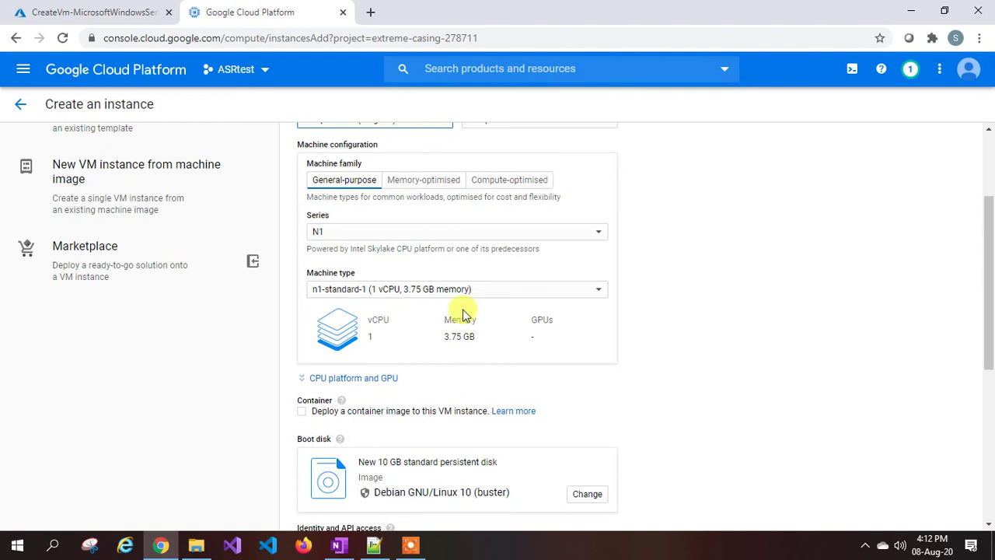
scroll(428, 317, "down", 2)
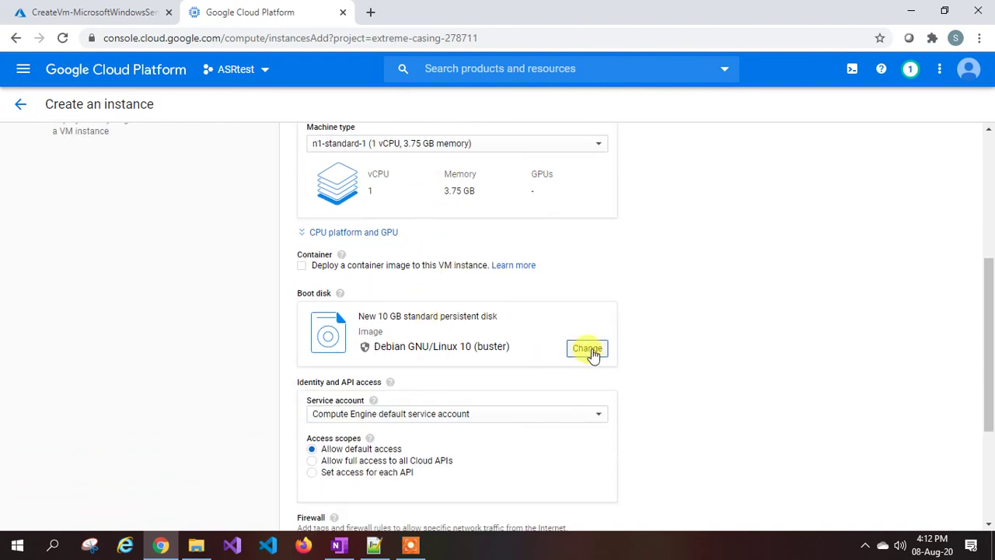
left_click(588, 349)
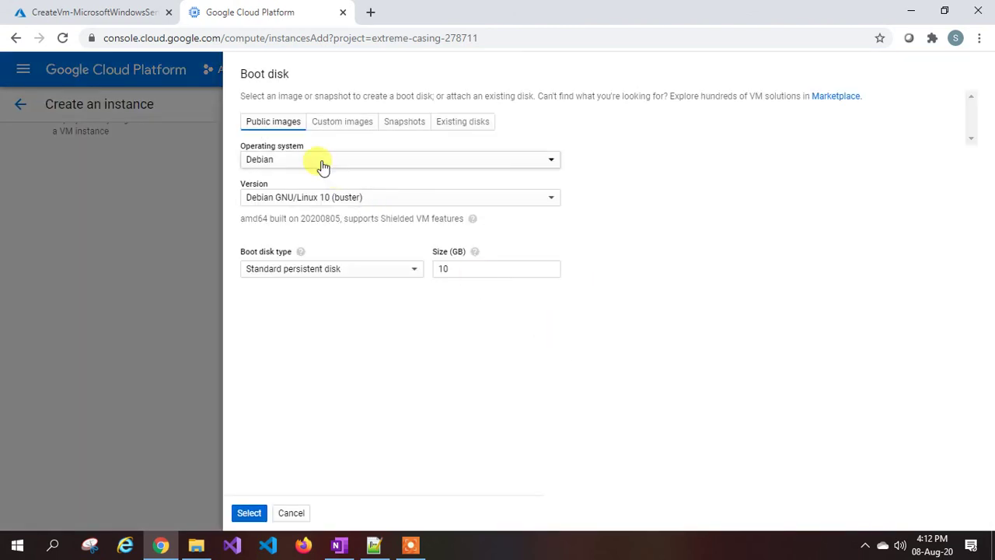
Use a 100 GB boot disk with the Windows Server 2012 R2 Datacenter image.
left_click(322, 162)
left_click(303, 361)
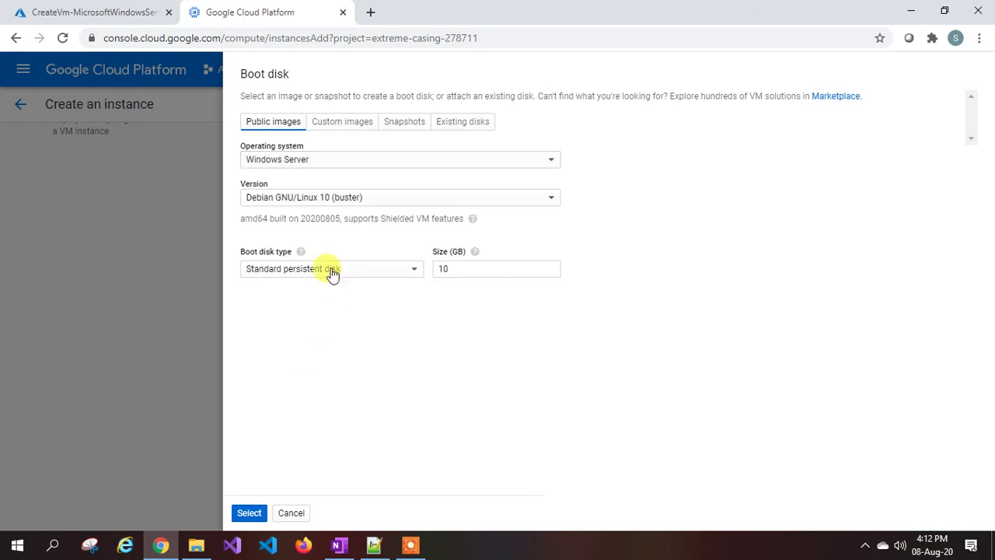
left_click(322, 199)
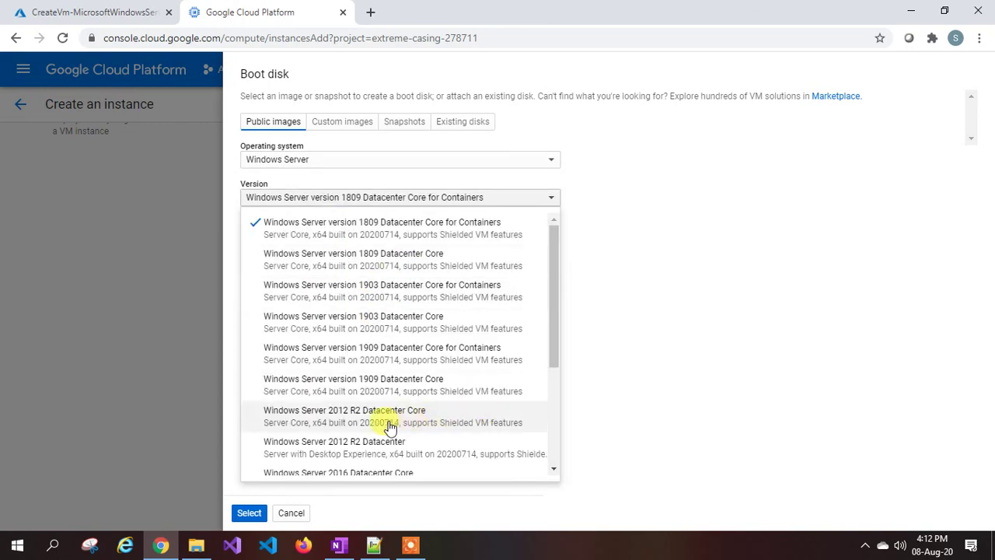
left_click(395, 448)
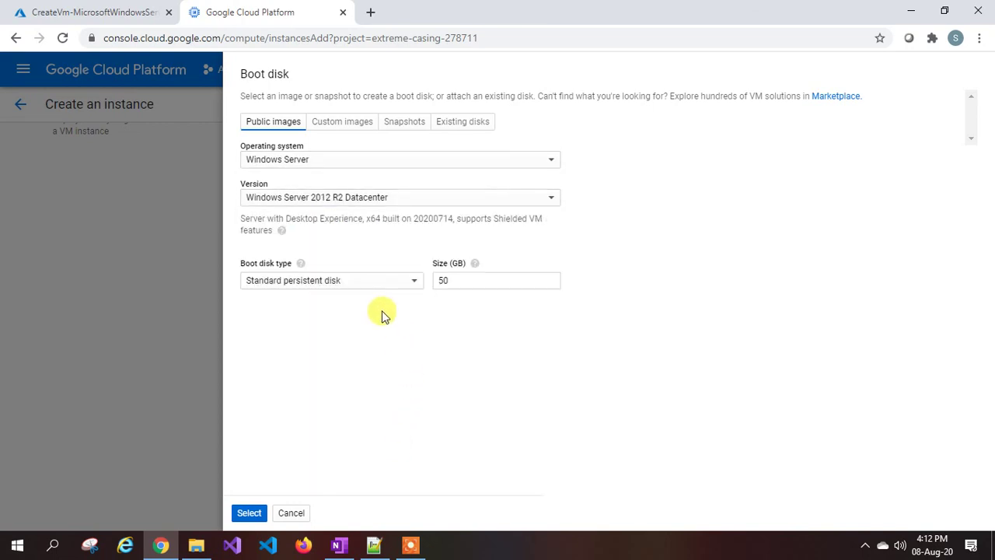
double_click(461, 280)
type("100")
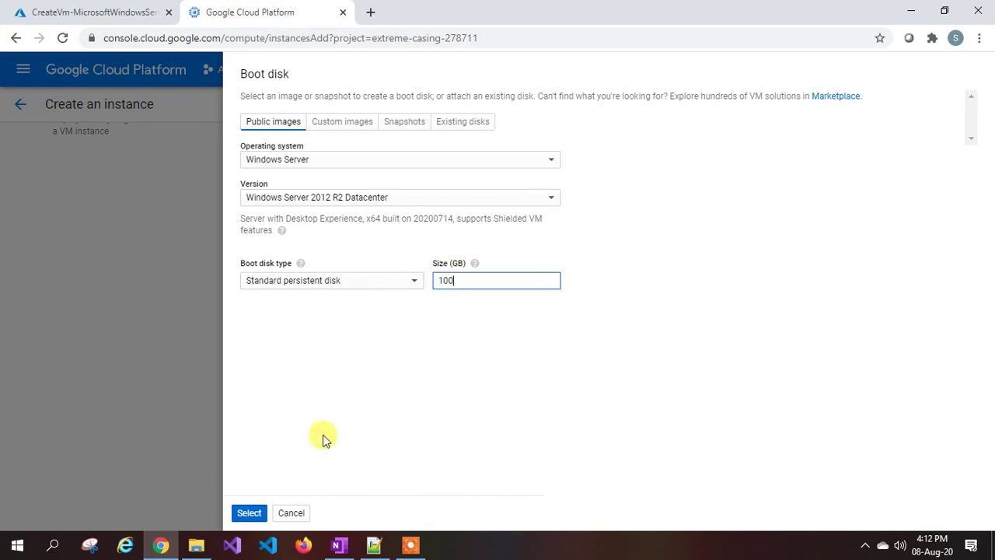
left_click(247, 513)
scroll(451, 351, "down", 3)
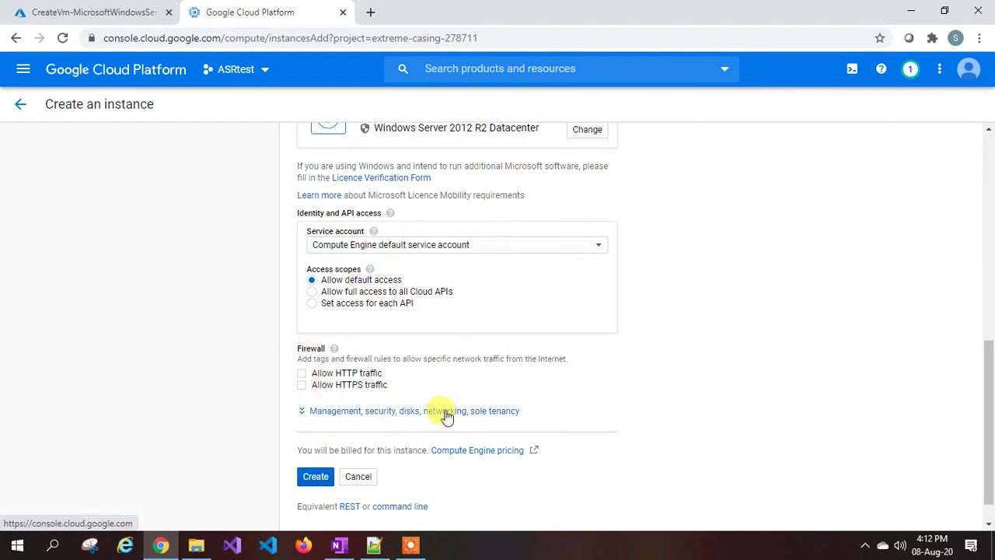
Attach the instance's network interface to gcp-to-azure-vnet and create gcpmv1.
left_click(444, 411)
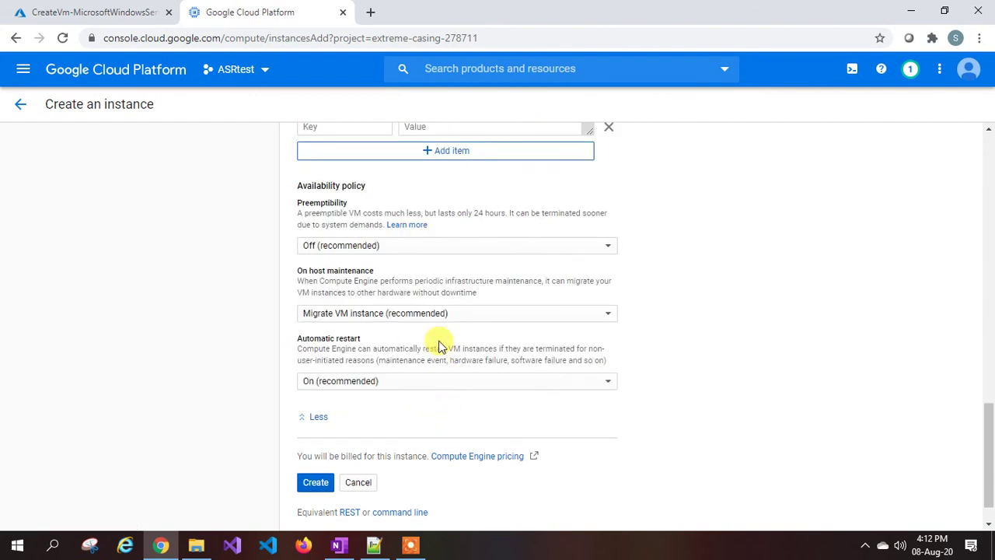
scroll(440, 346, "up", 5)
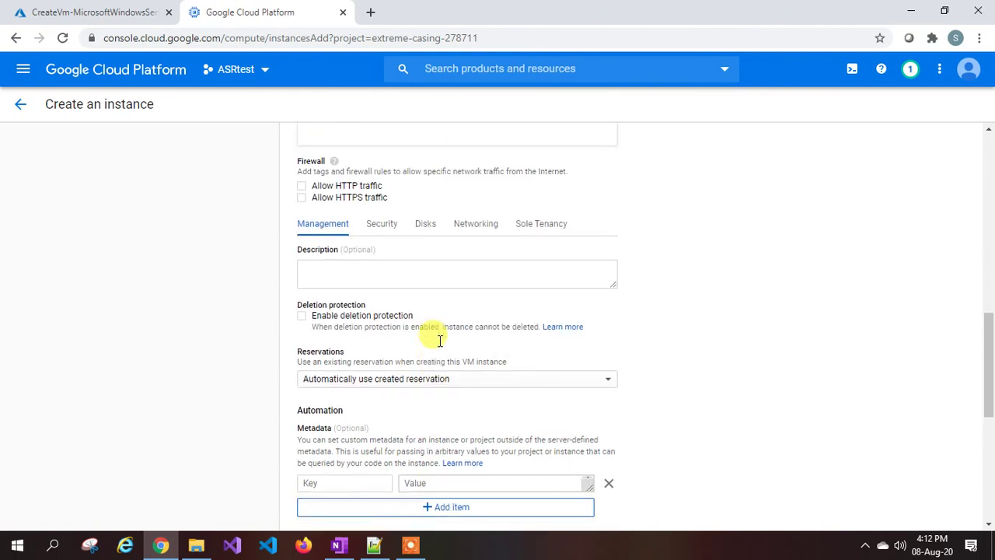
left_click(481, 231)
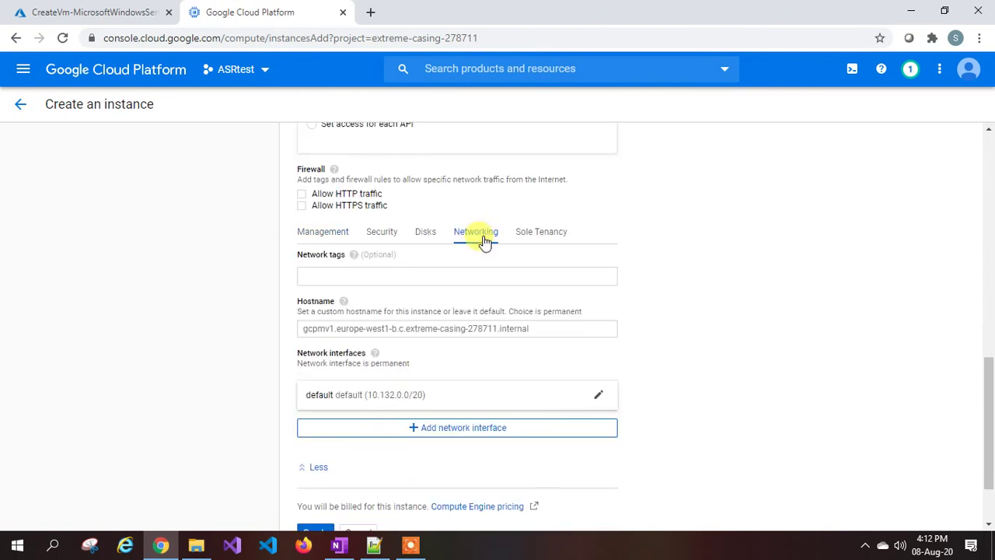
scroll(483, 265, "down", 1)
left_click(515, 306)
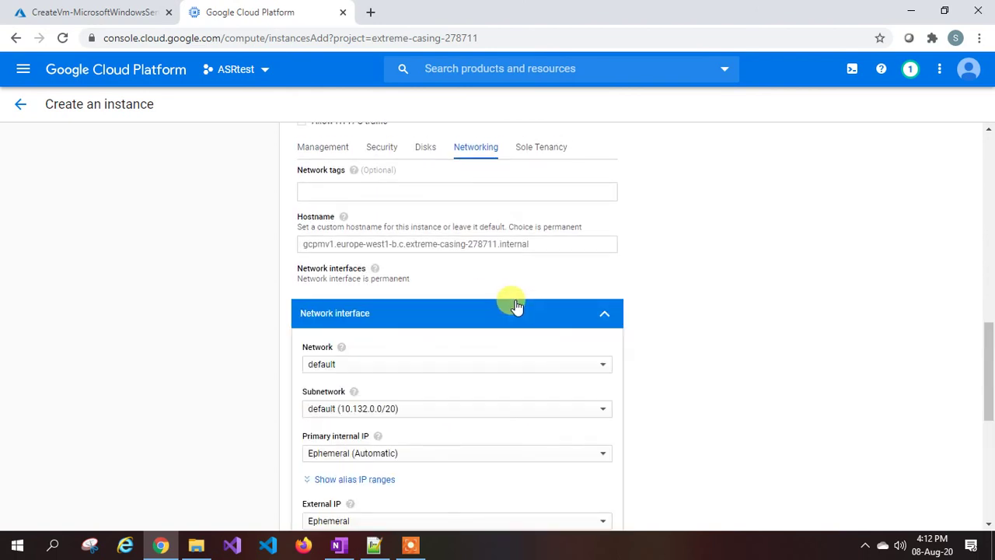
scroll(459, 299, "down", 1)
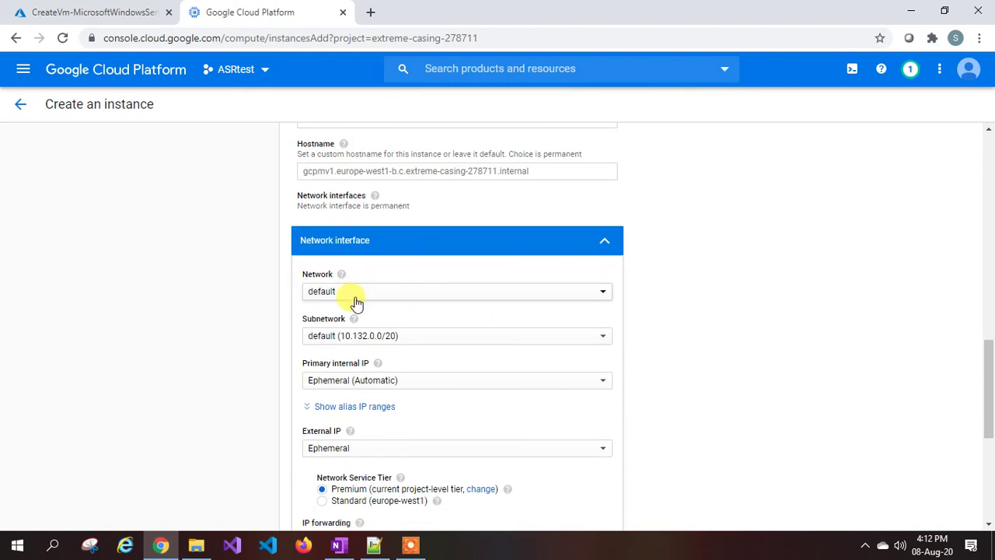
left_click(363, 302)
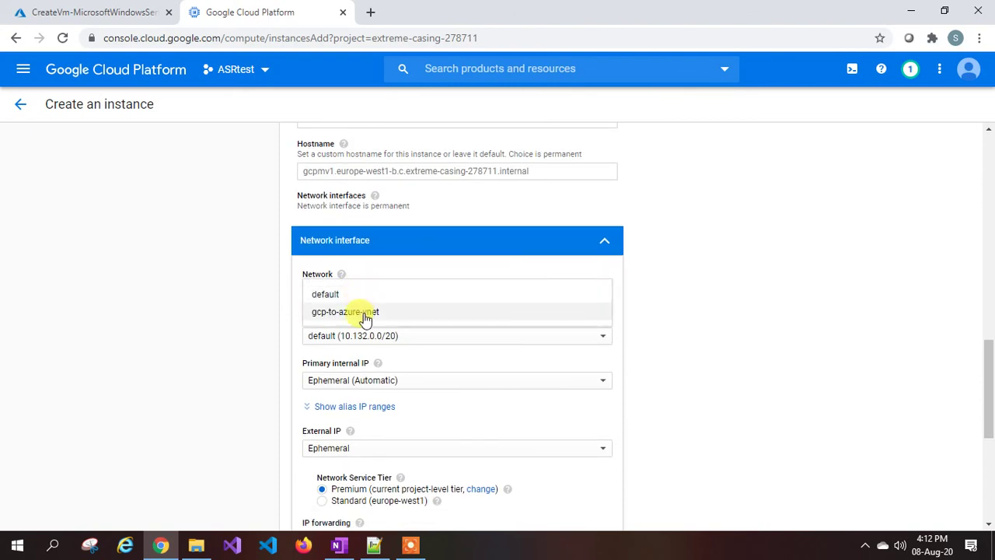
left_click(366, 313)
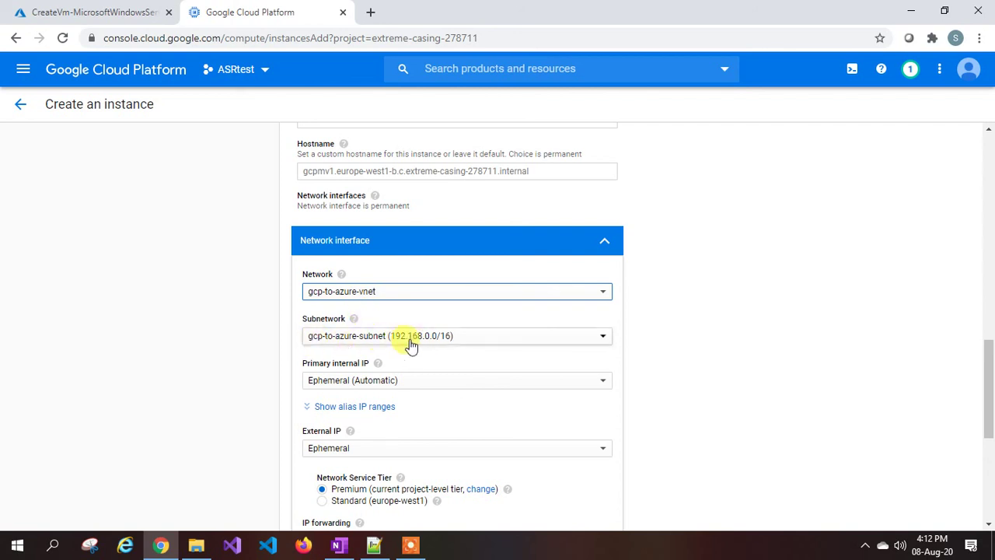
scroll(398, 346, "down", 3)
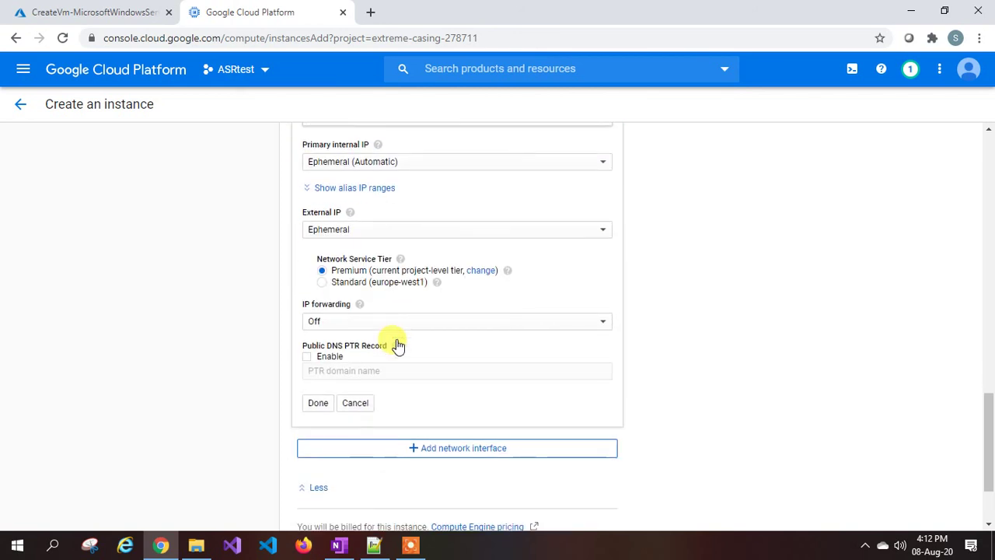
left_click(318, 403)
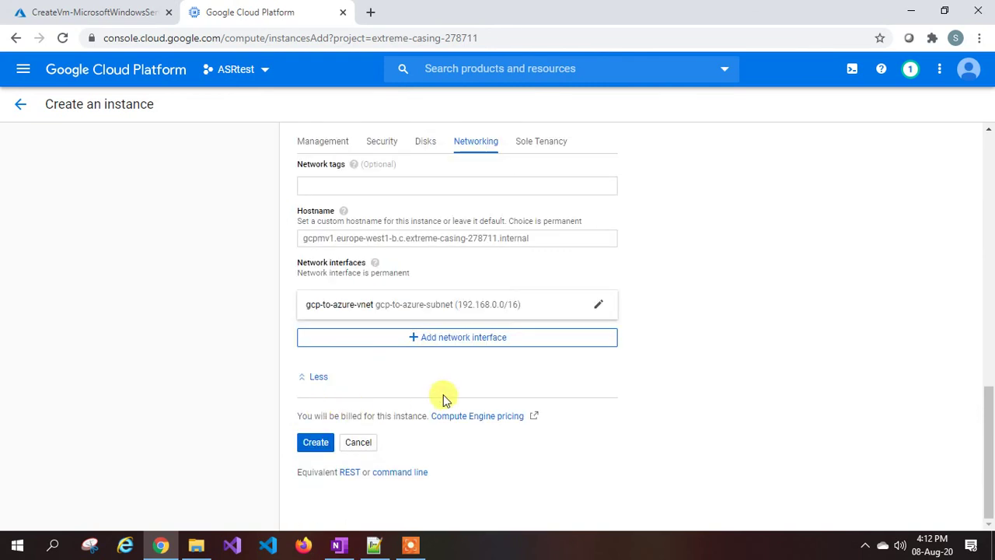
left_click(315, 443)
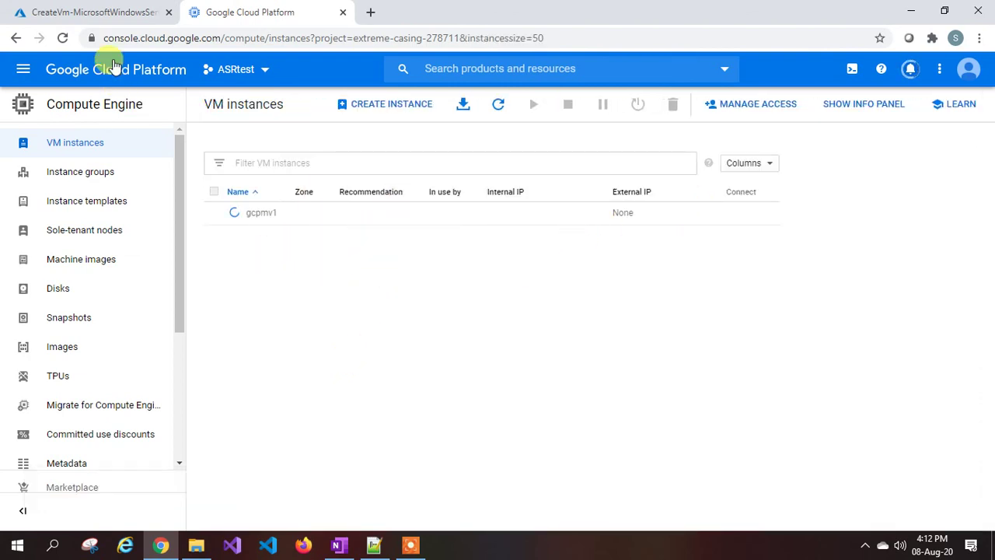
In Azure, open the deployed azurevm1 VM and copy its public IP.
left_click(114, 17)
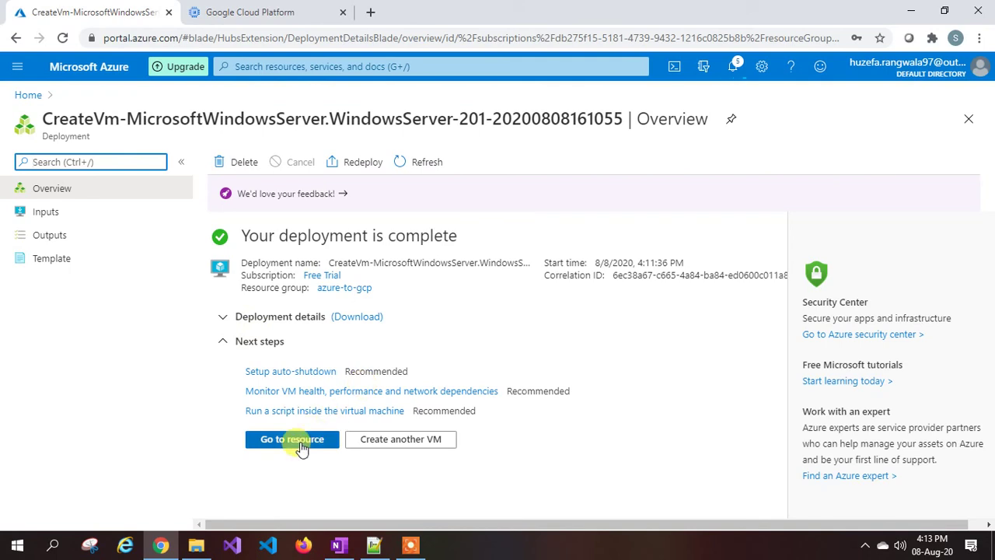
left_click(300, 440)
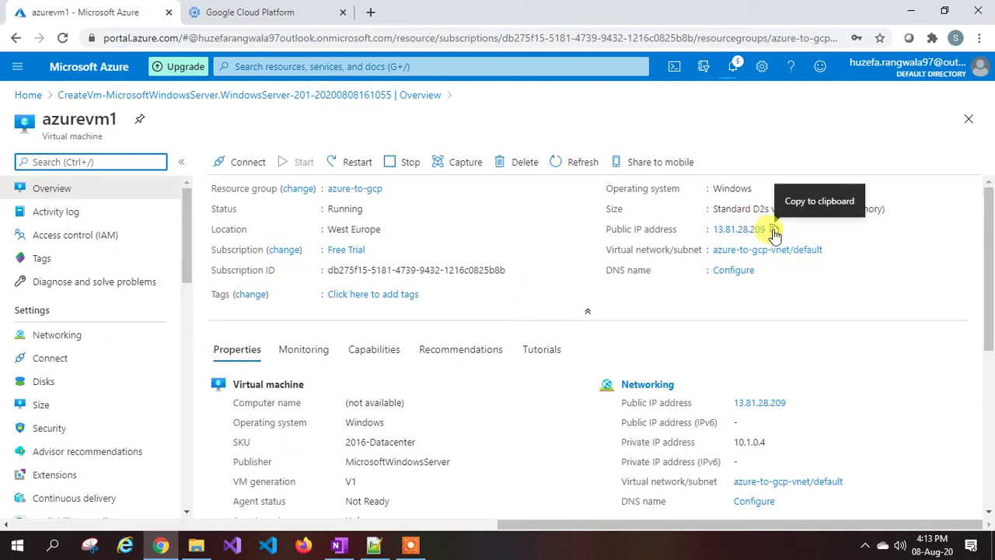
left_click(771, 230)
Launch Remote Desktop (mstsc) and connect to the pasted IP 13.81.28.209.
key("super+r")
type("mstsc")
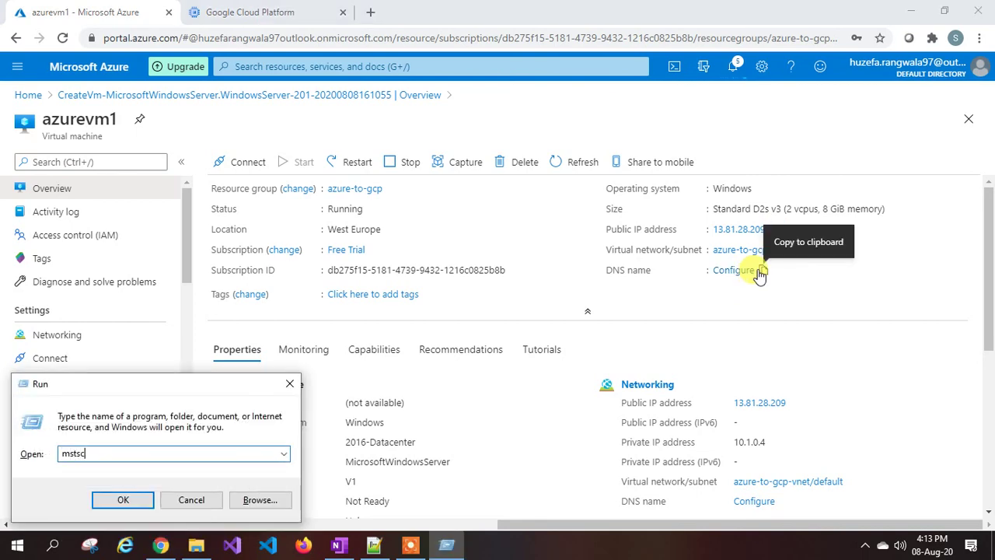
key("Return")
key("ctrl+v")
key("Return")
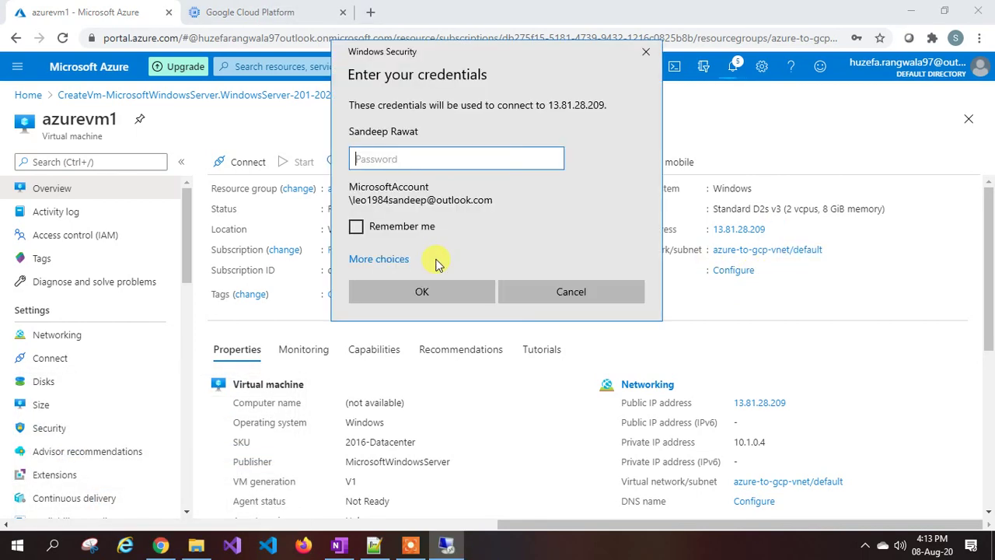
Sign in as azureuser with its password and accept the certificate warning.
left_click(377, 259)
left_click(438, 329)
type("azu")
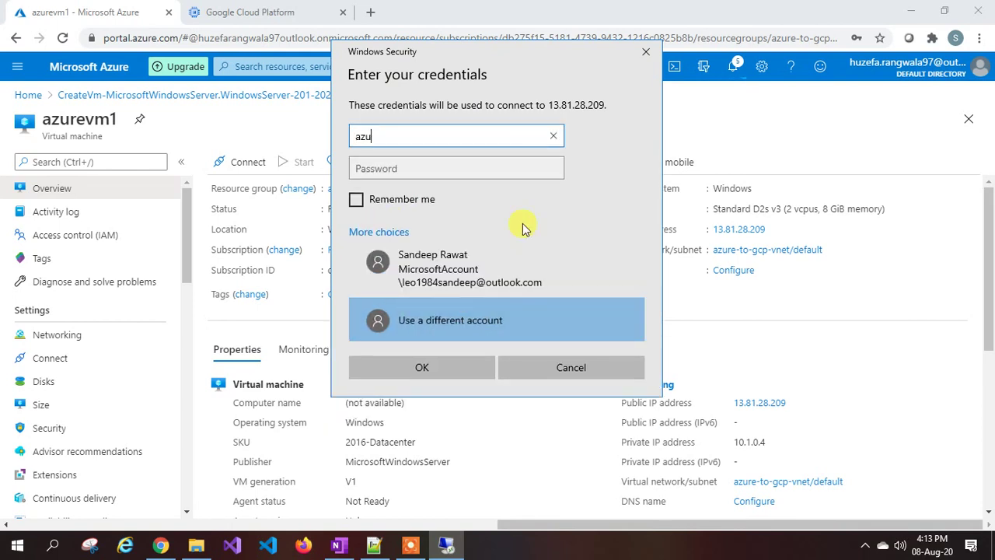
type("reuser")
key("Tab")
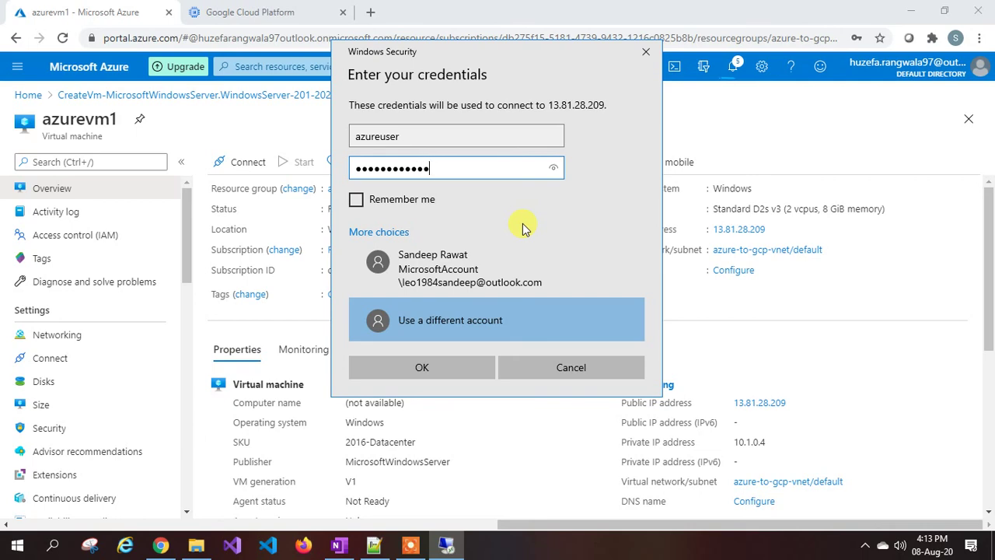
key("Return")
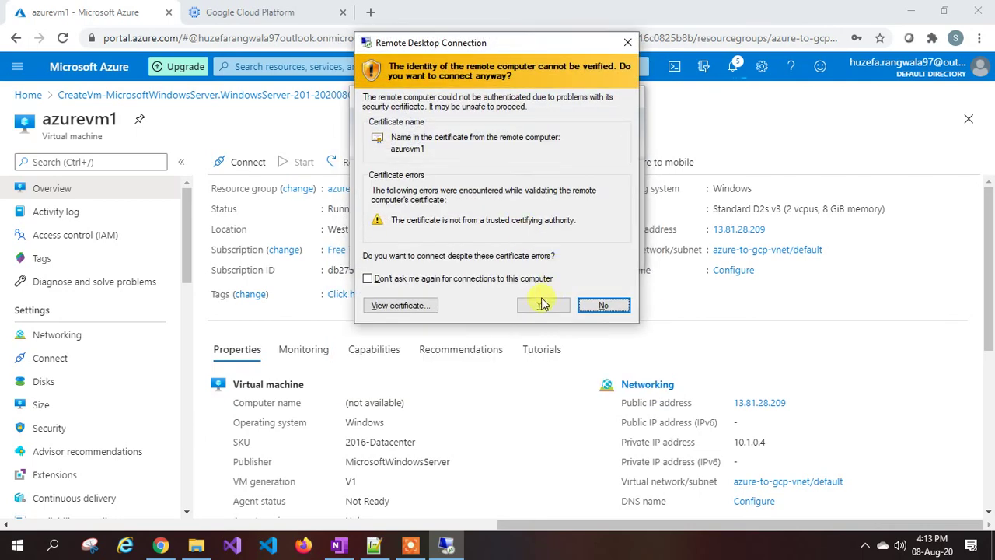
left_click(539, 304)
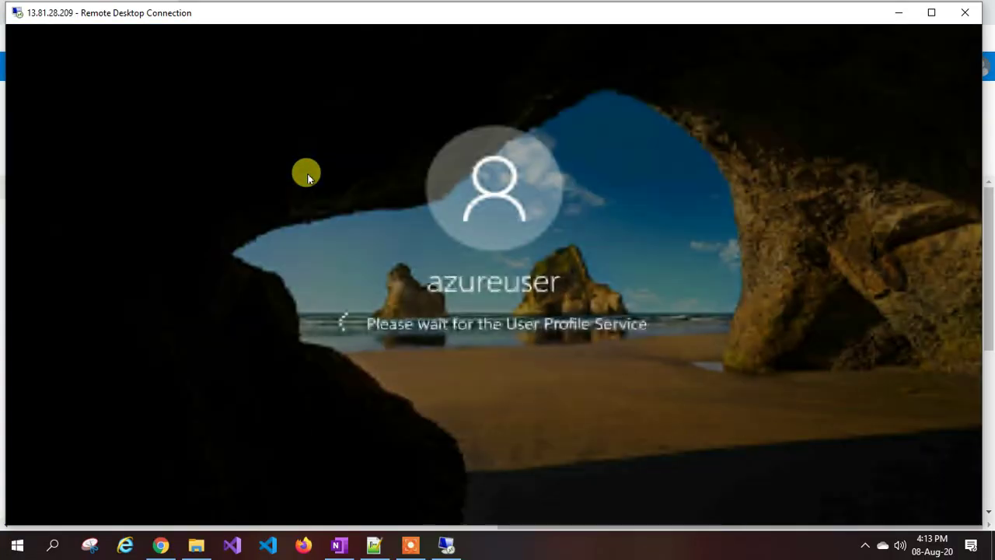
Check the Google Cloud VM instances list, then return to the remote session.
left_click(896, 11)
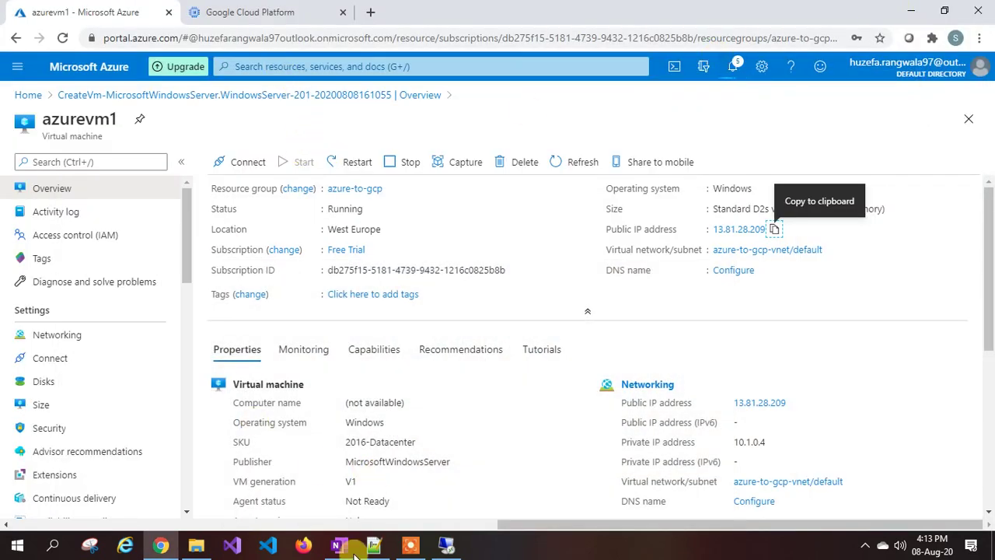
left_click(263, 15)
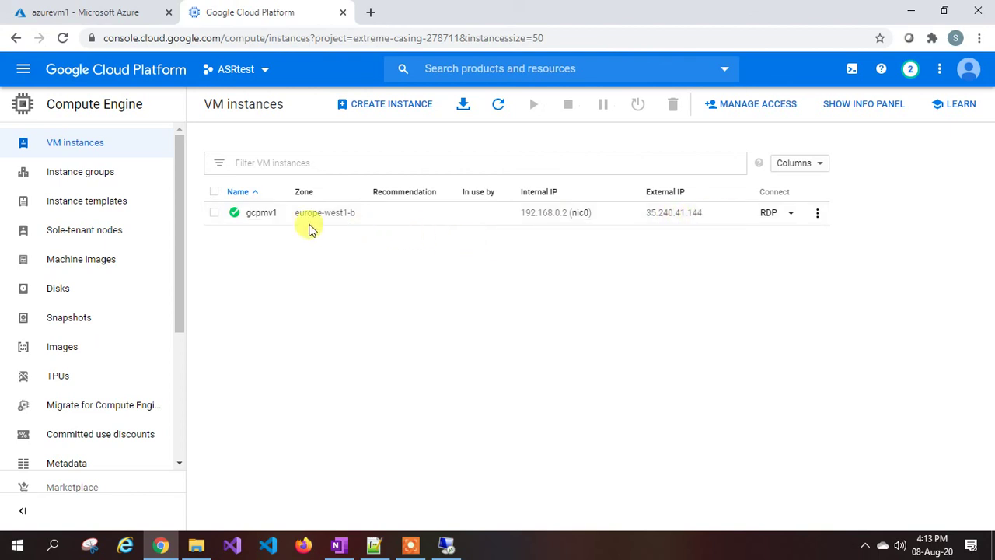
left_click(446, 544)
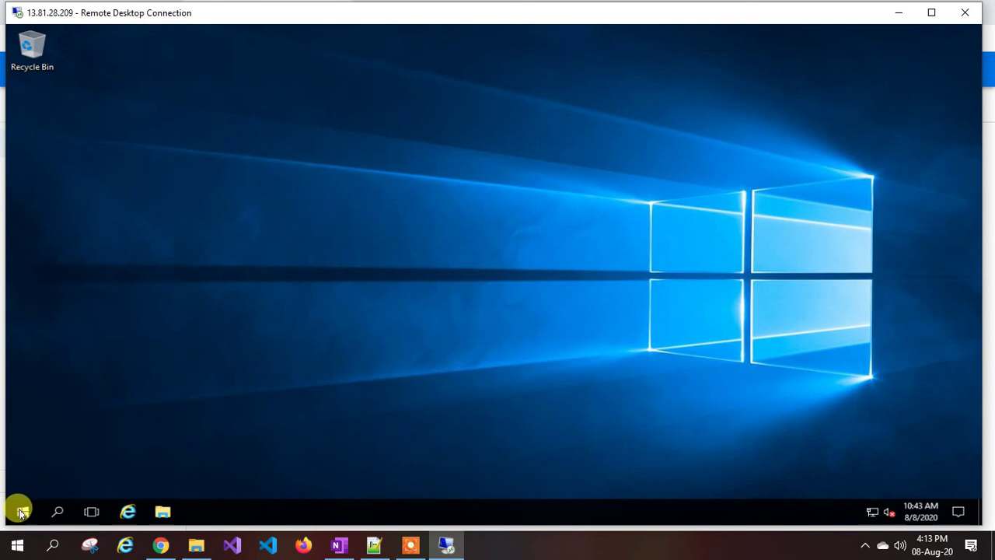
Run hostname in an administrator Command Prompt to confirm the machine is azurevm1.
right_click(20, 514)
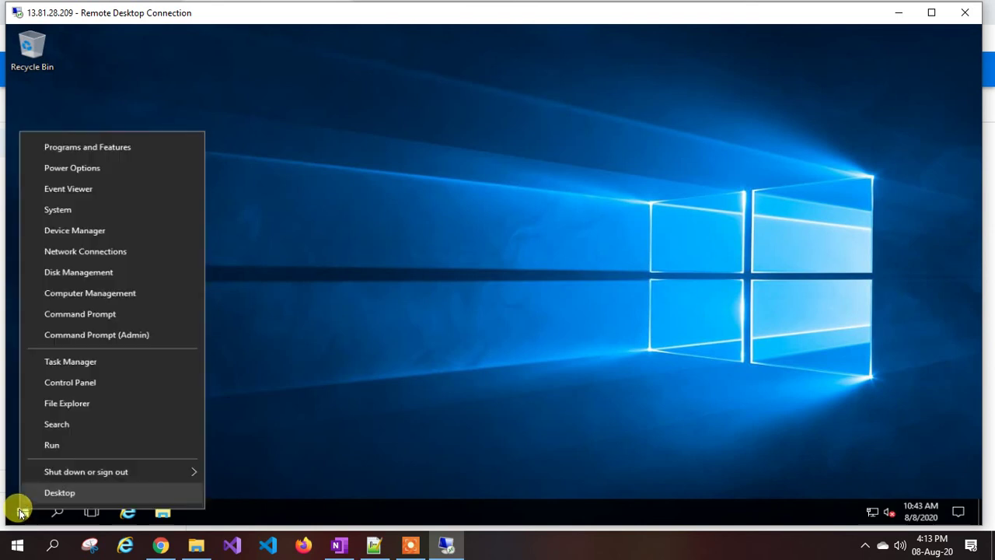
left_click(100, 314)
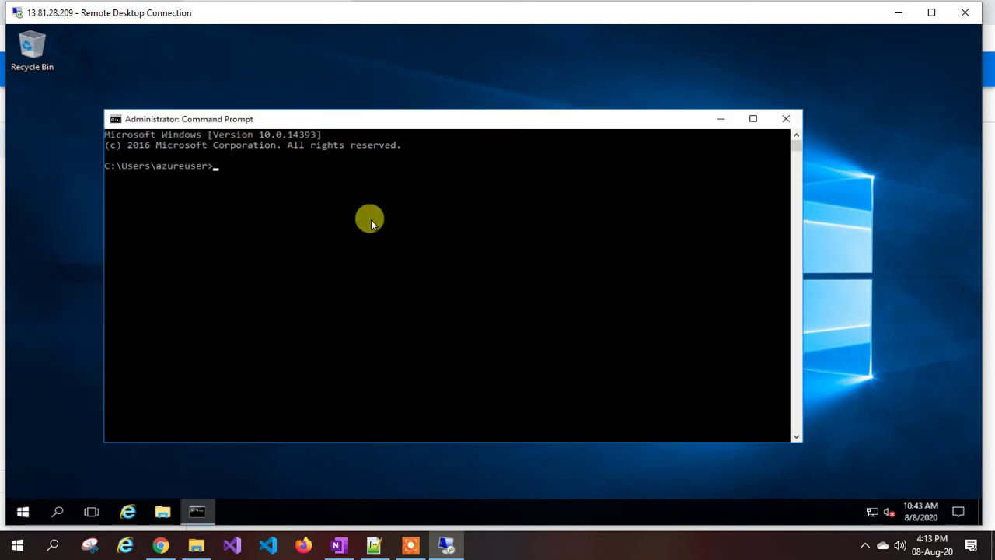
type("hostname")
key("Return")
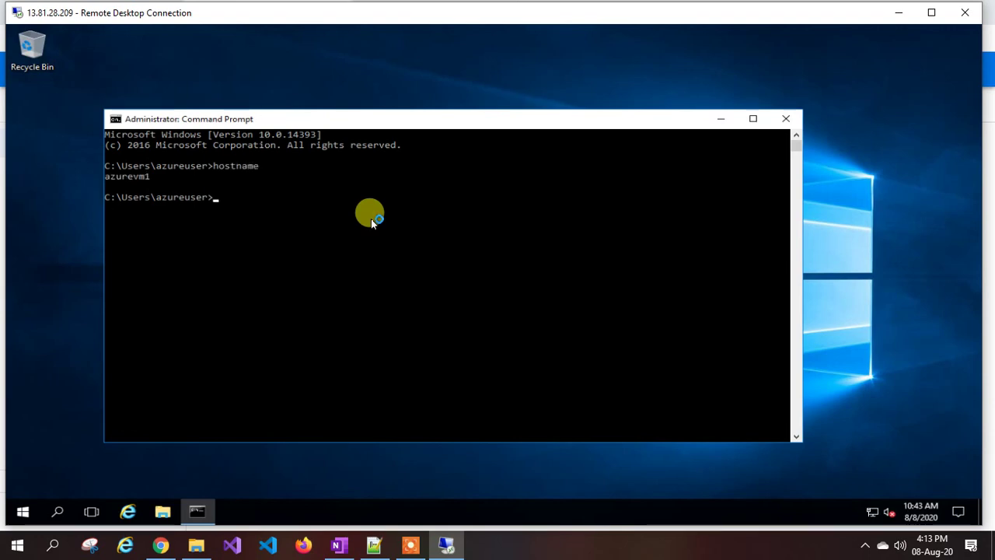
left_click(900, 12)
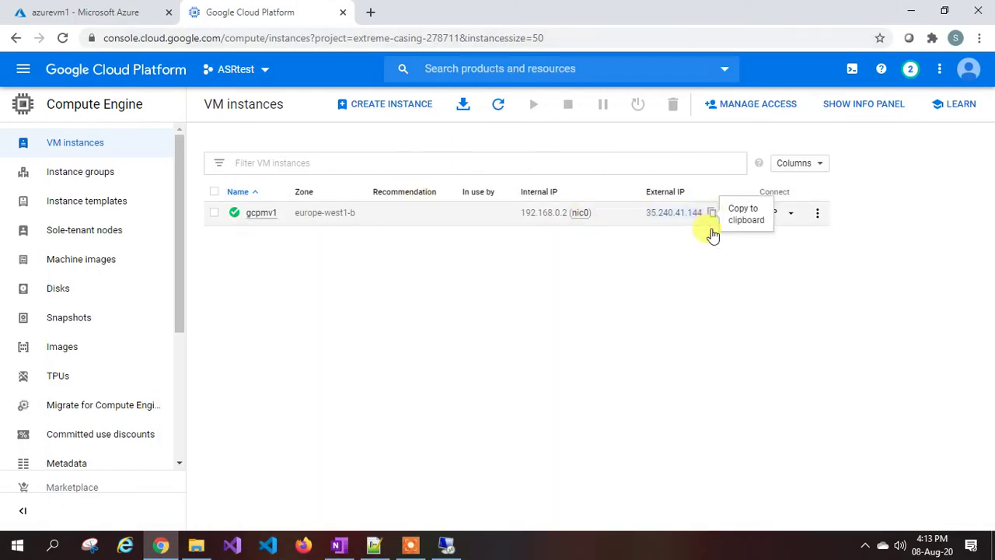
left_click(712, 213)
key("super+r")
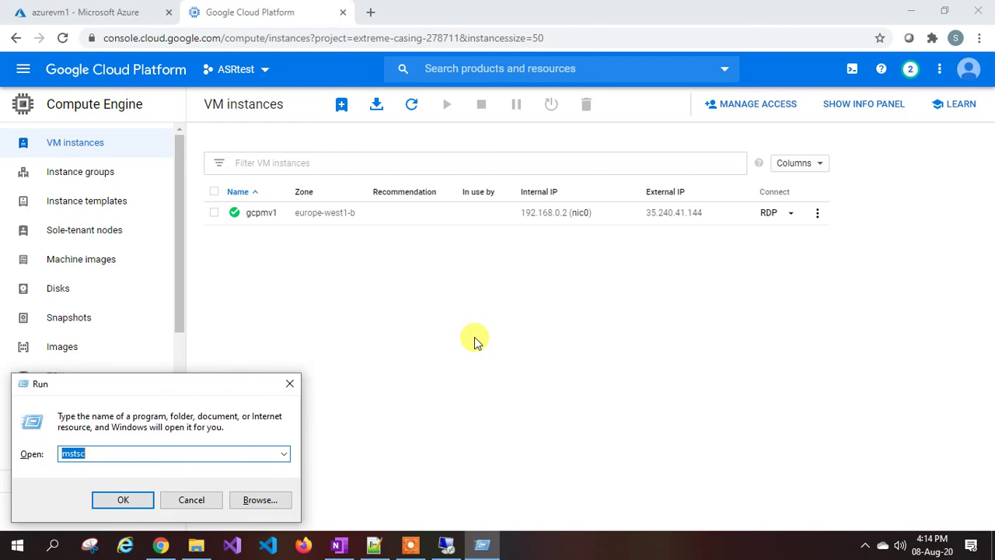
key("Return")
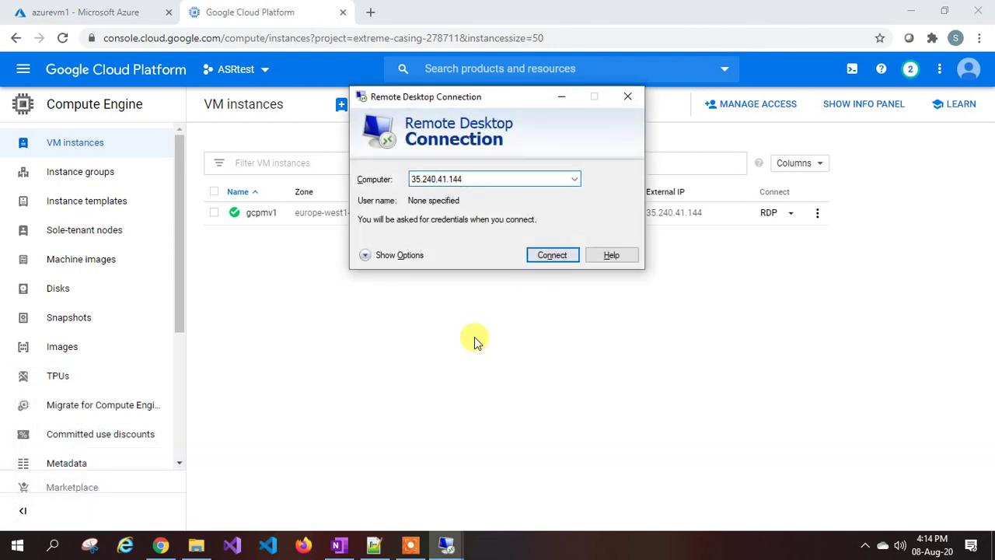
key("Return")
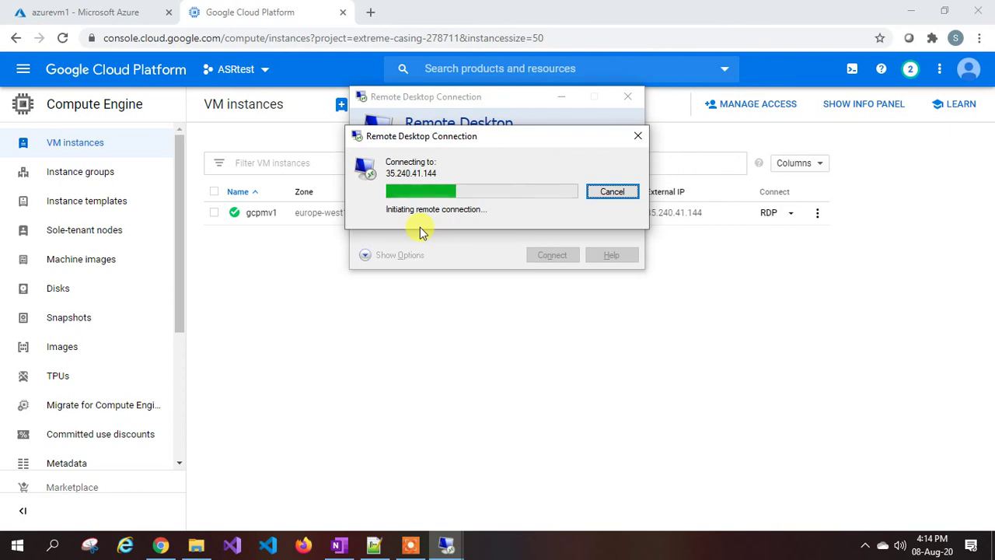
left_click(607, 195)
left_click(273, 296)
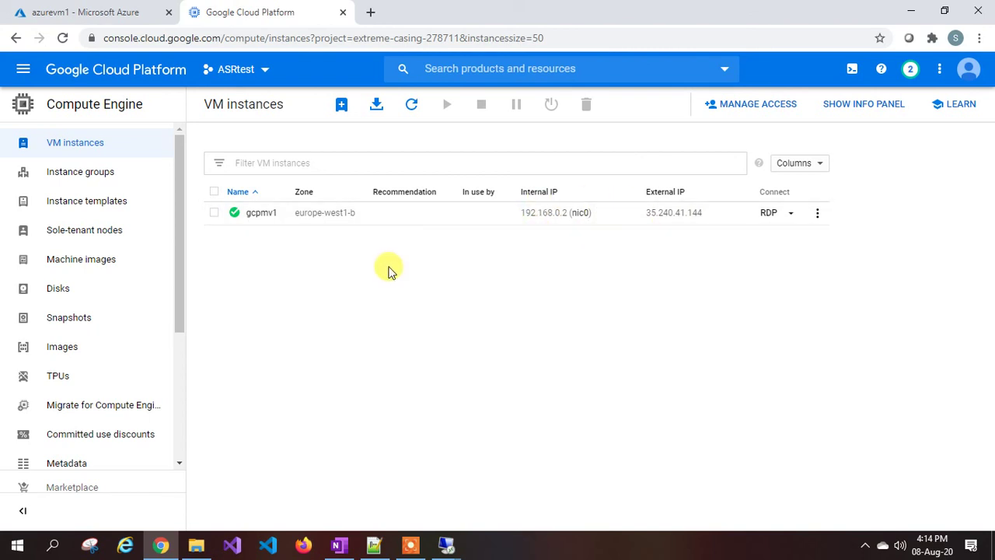
Start a new VPC firewall rule named firewall1.
left_click(23, 70)
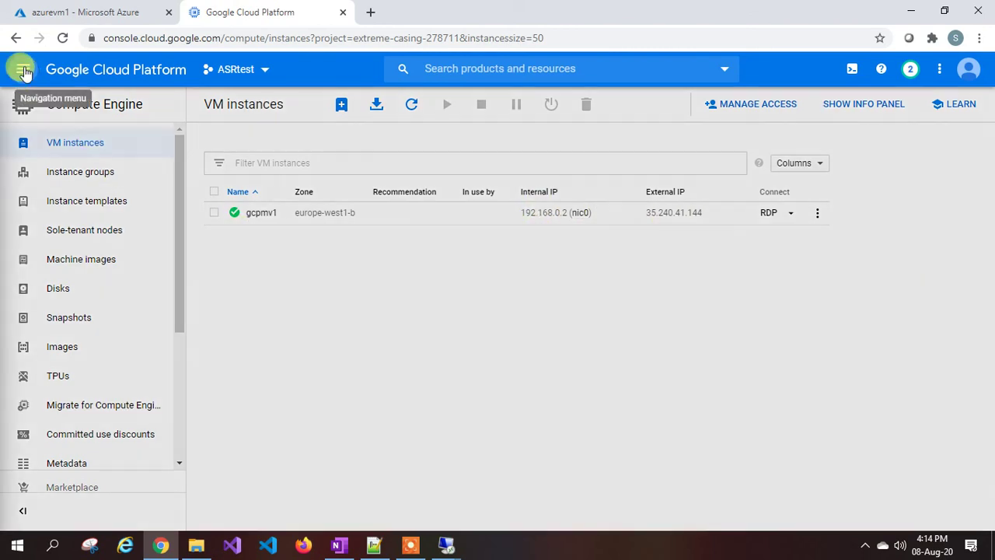
mouse_move(75, 179)
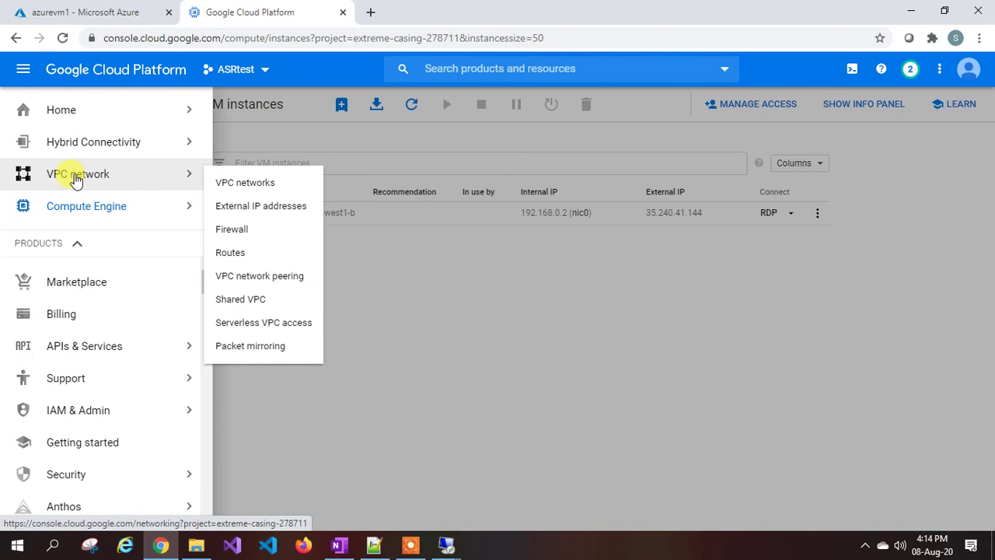
left_click(248, 230)
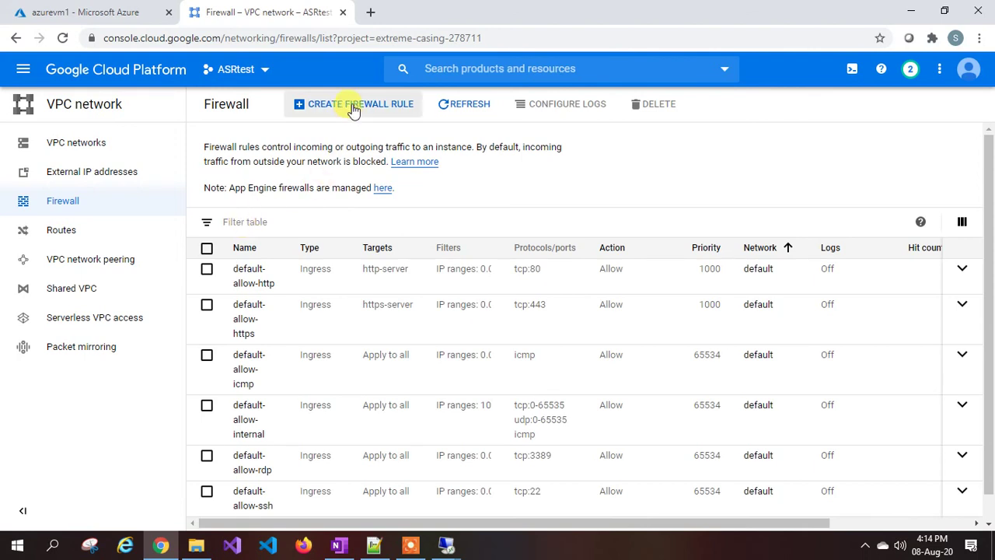
left_click(354, 106)
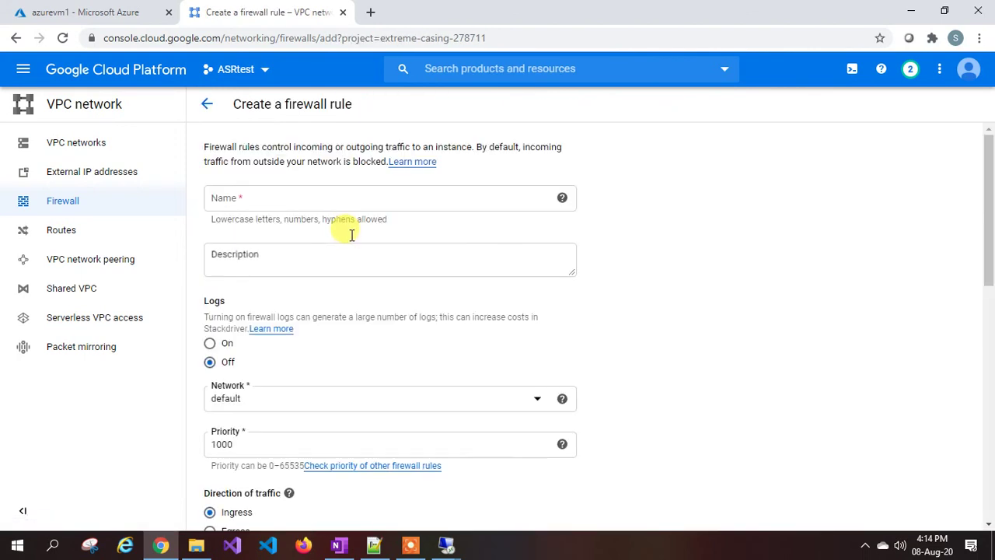
left_click(253, 195)
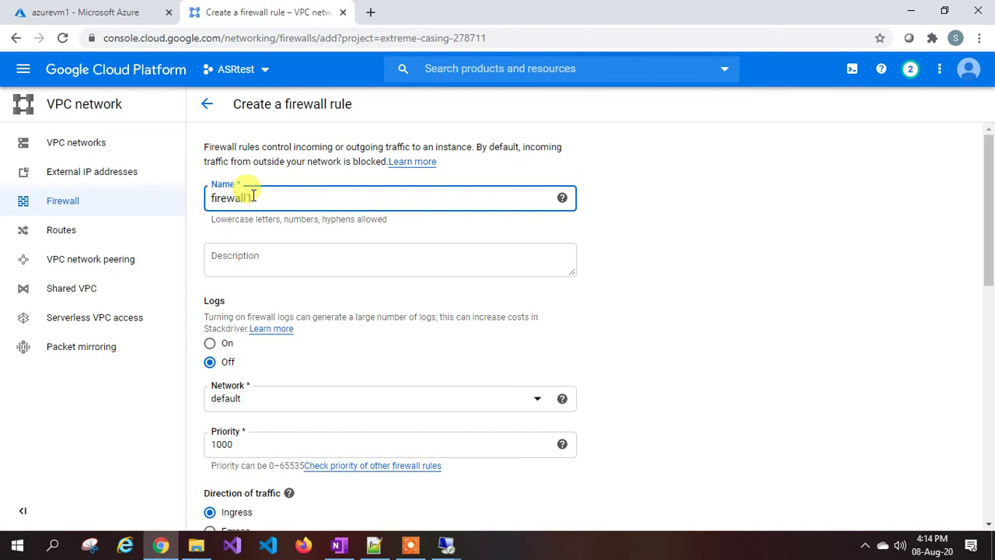
type("firewall1")
Put the rule on gcp-to-azure-vnet, priority 1001, targeting all instances in the network.
scroll(253, 195, "down", 2)
left_click(266, 253)
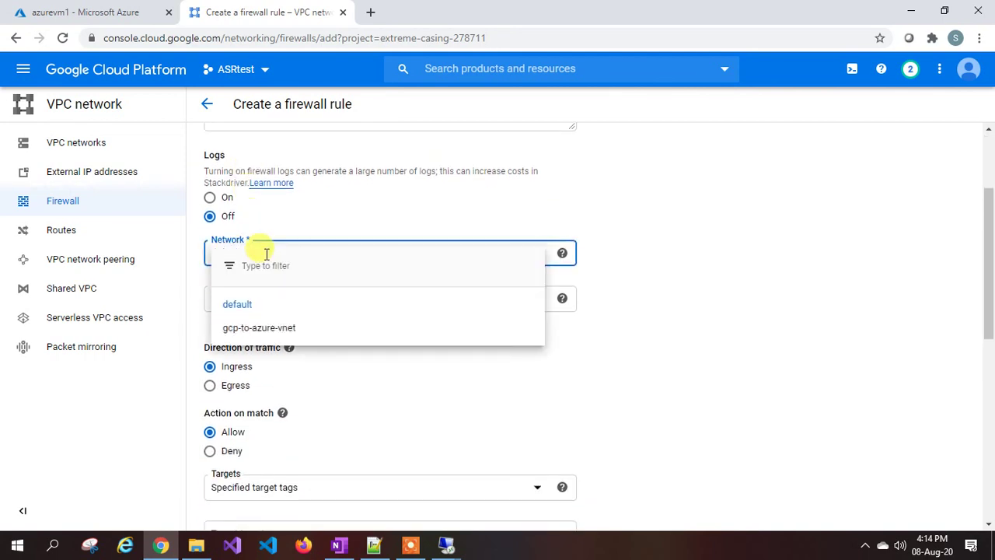
left_click(251, 329)
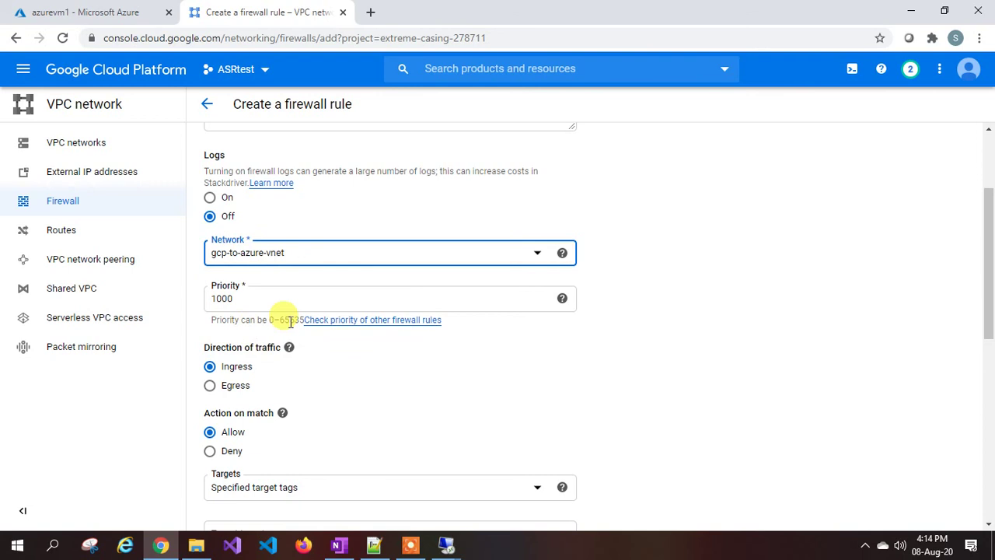
left_click(259, 295)
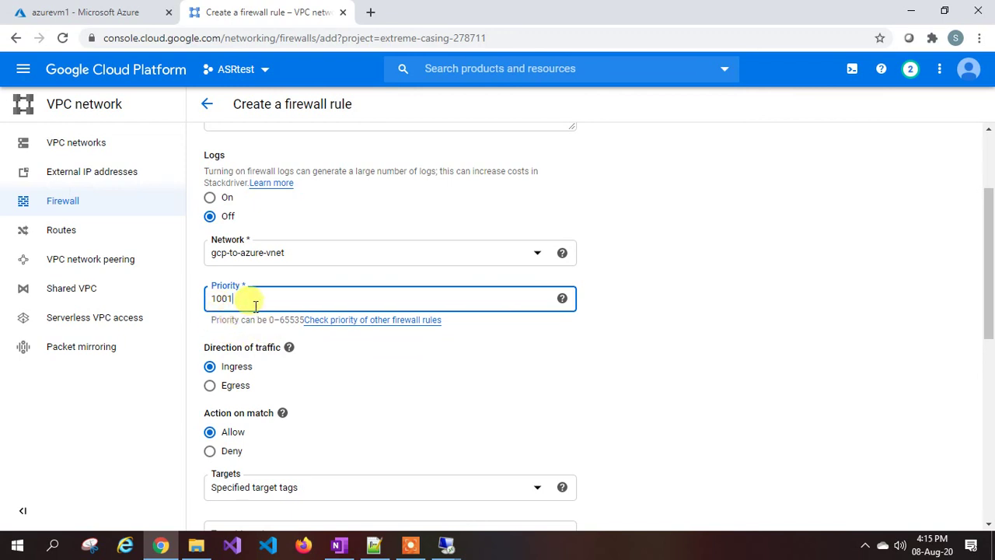
scroll(316, 337, "down", 2)
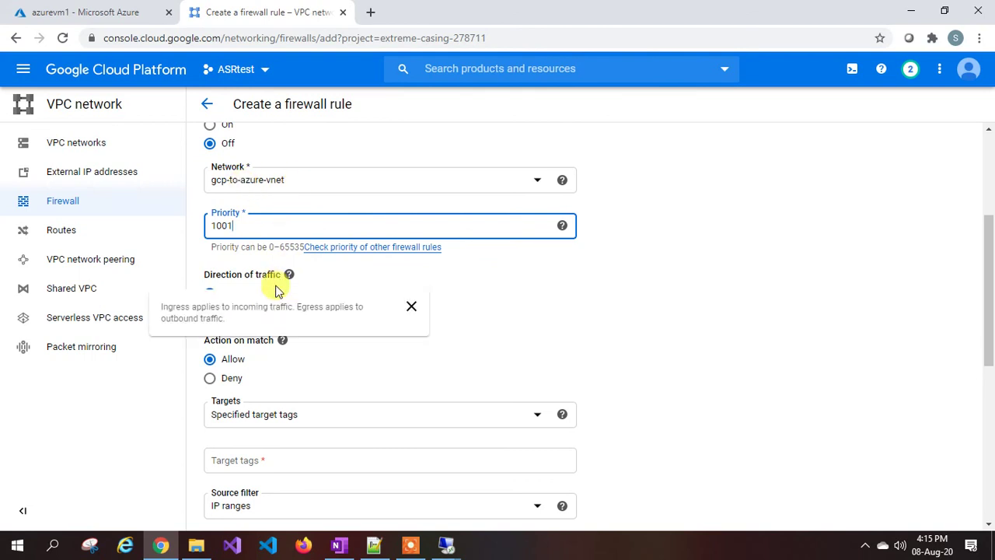
mouse_move(288, 274)
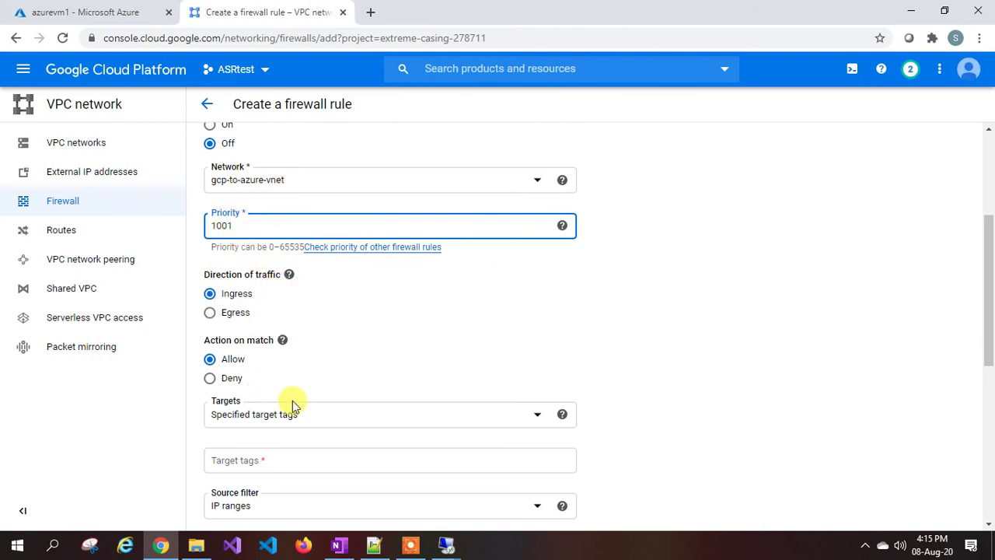
scroll(291, 402, "down", 2)
left_click(268, 343)
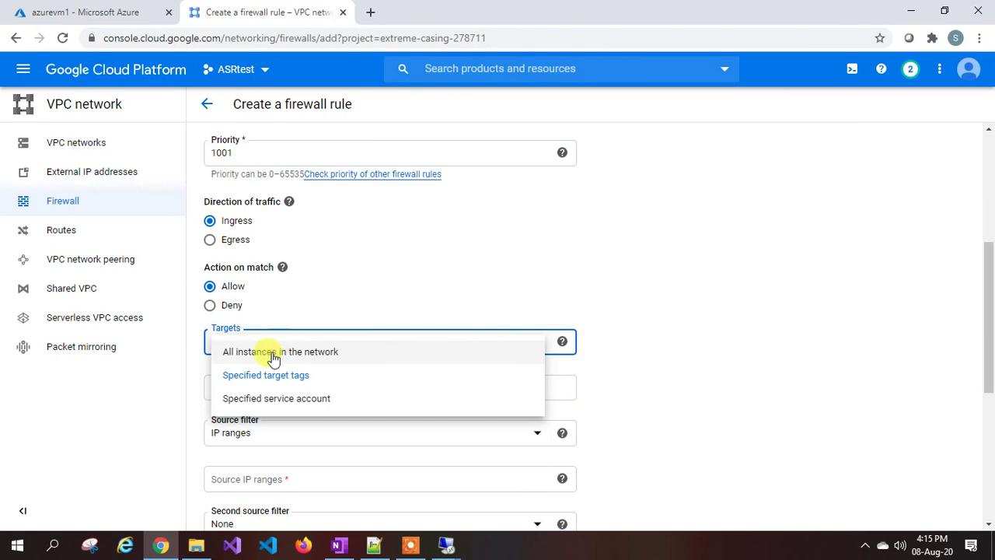
left_click(271, 355)
scroll(274, 358, "down", 2)
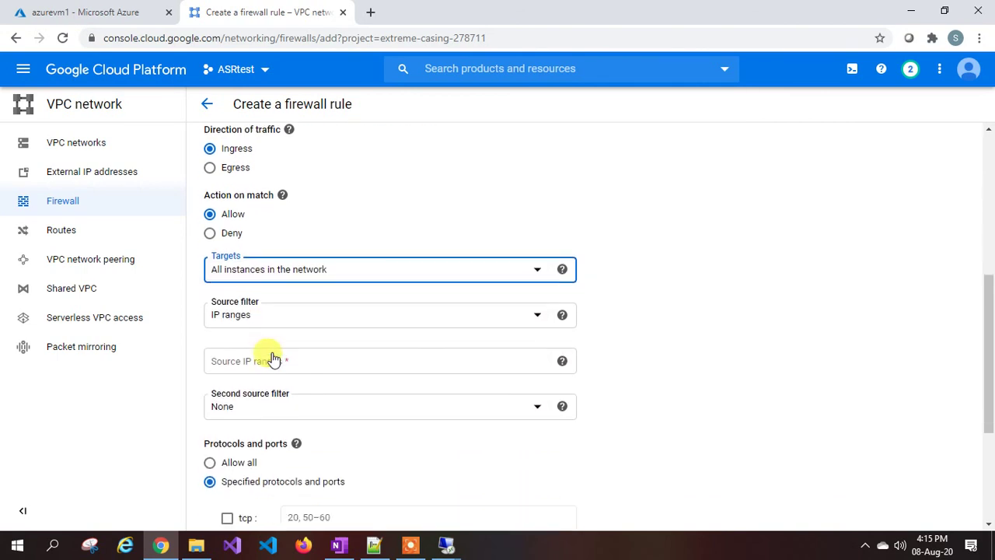
Filter the source by IP ranges with range 0.0.0.0/0.
scroll(304, 285, "up", 4)
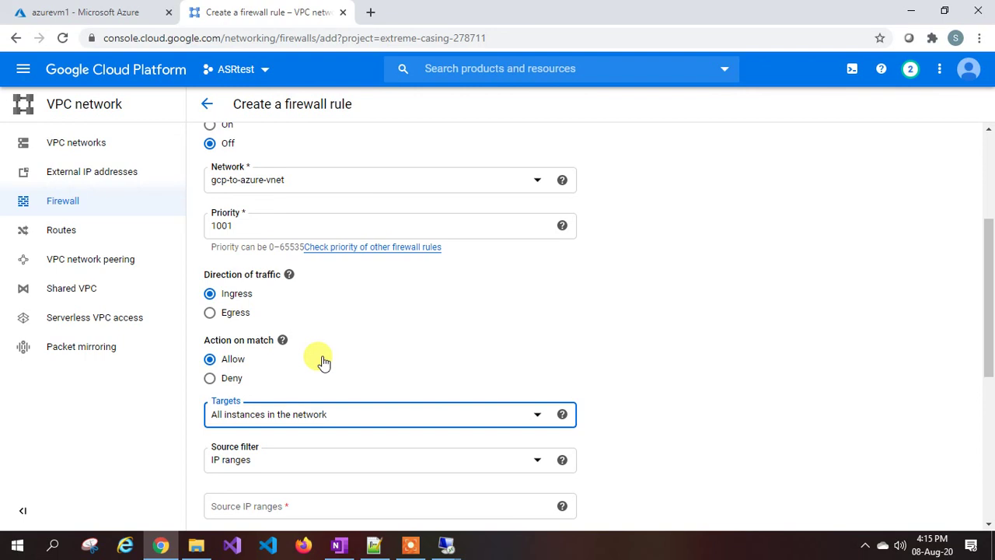
scroll(324, 362, "down", 4)
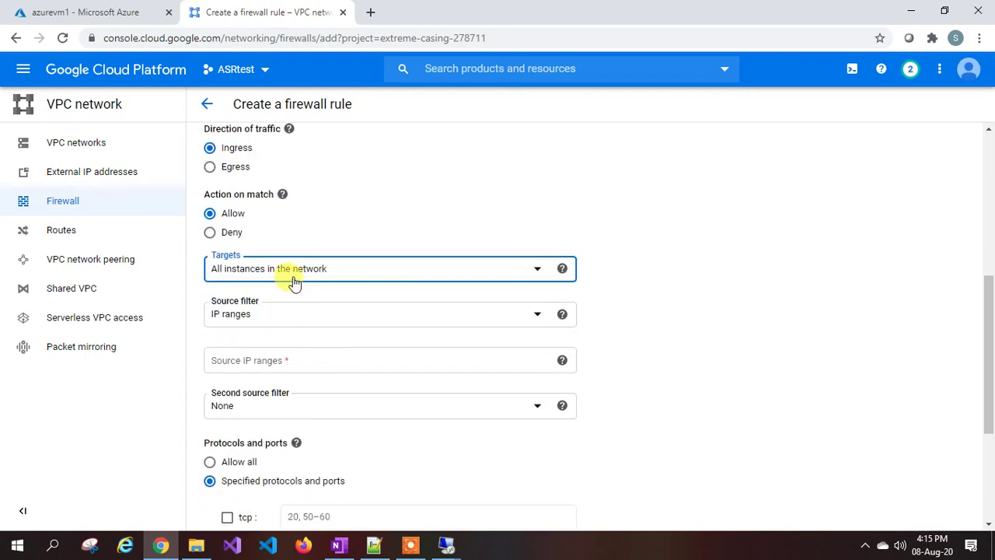
scroll(295, 284, "down", 2)
left_click(278, 248)
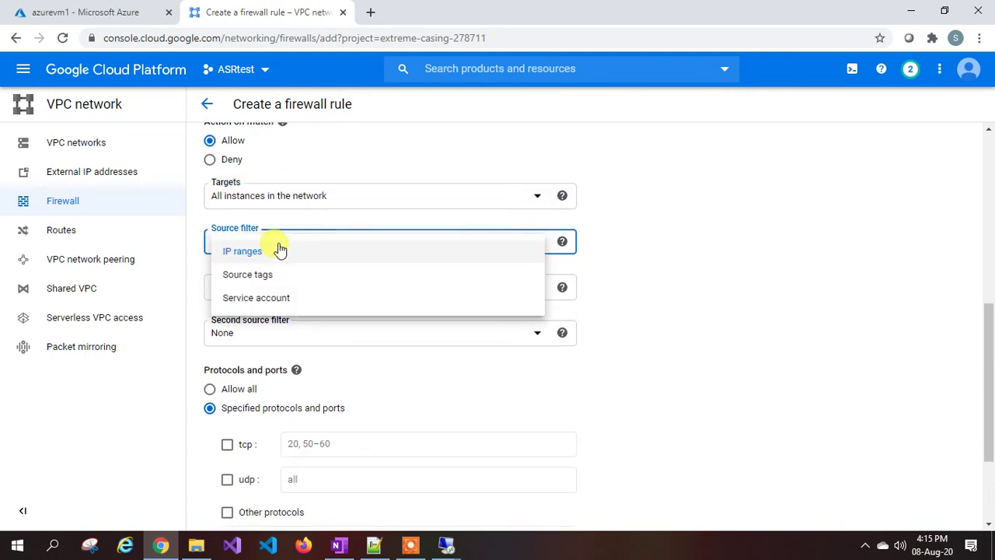
left_click(260, 253)
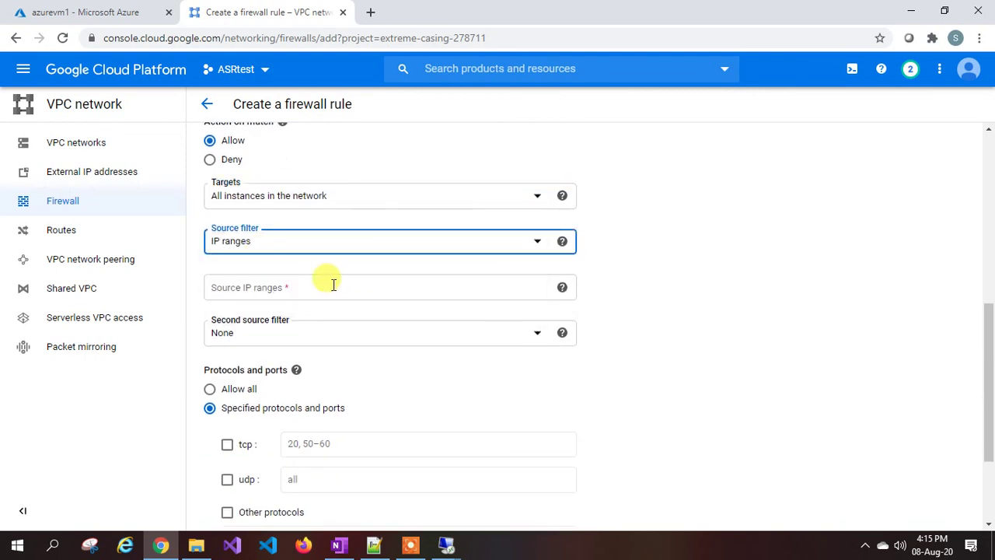
left_click(260, 288)
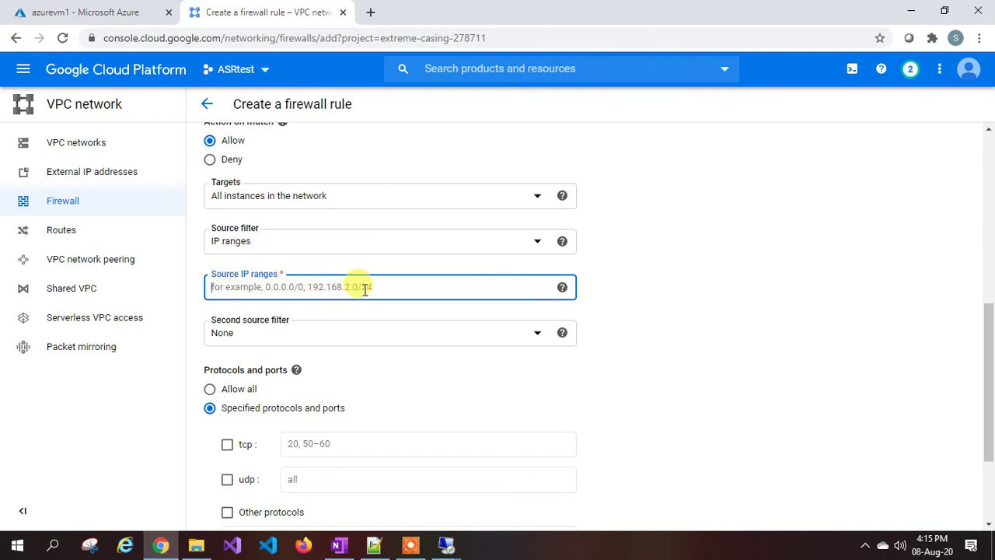
scroll(327, 264, "up", 2)
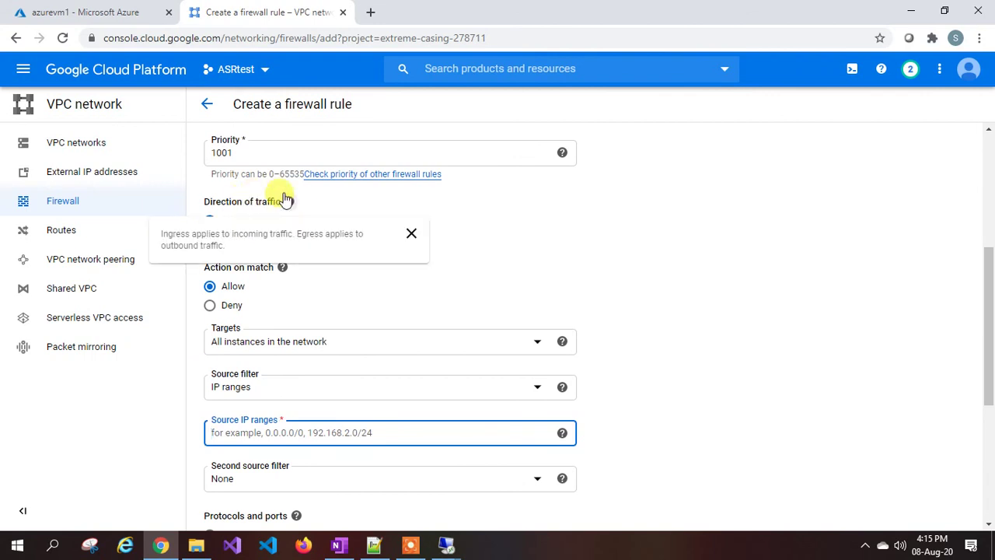
scroll(257, 225, "up", 2)
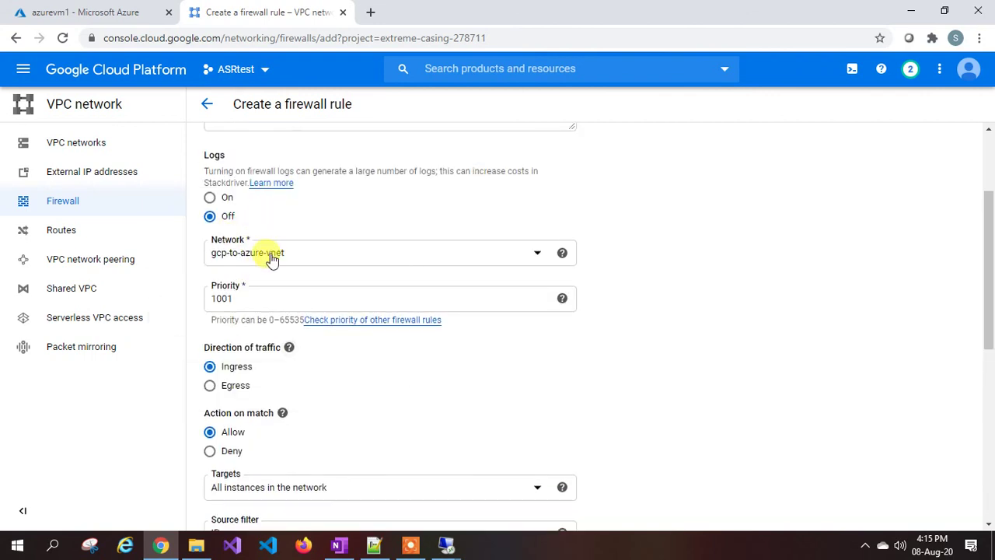
scroll(271, 259, "down", 3)
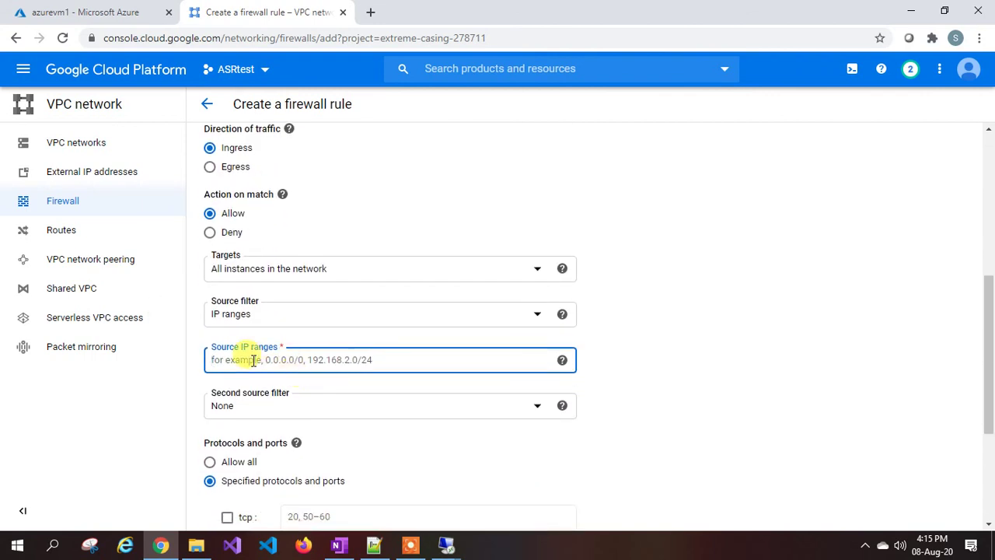
scroll(271, 344, "up", 3)
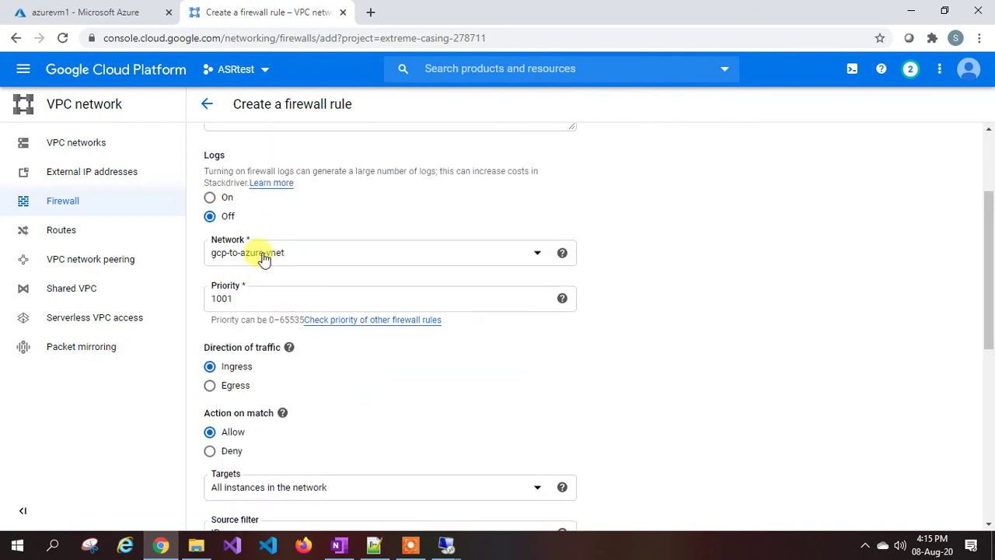
scroll(300, 342, "down", 1)
scroll(299, 342, "down", 4)
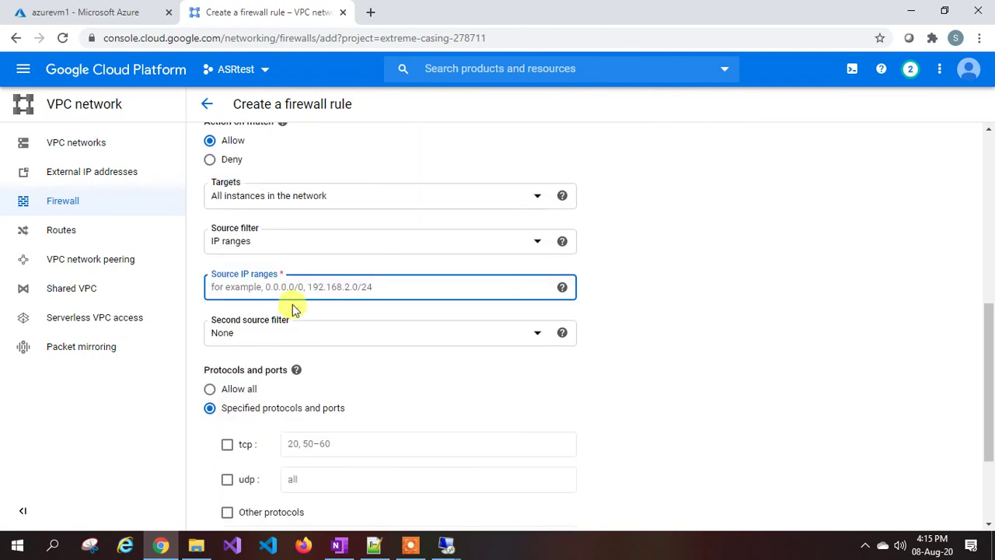
type("0.0.0.0/0")
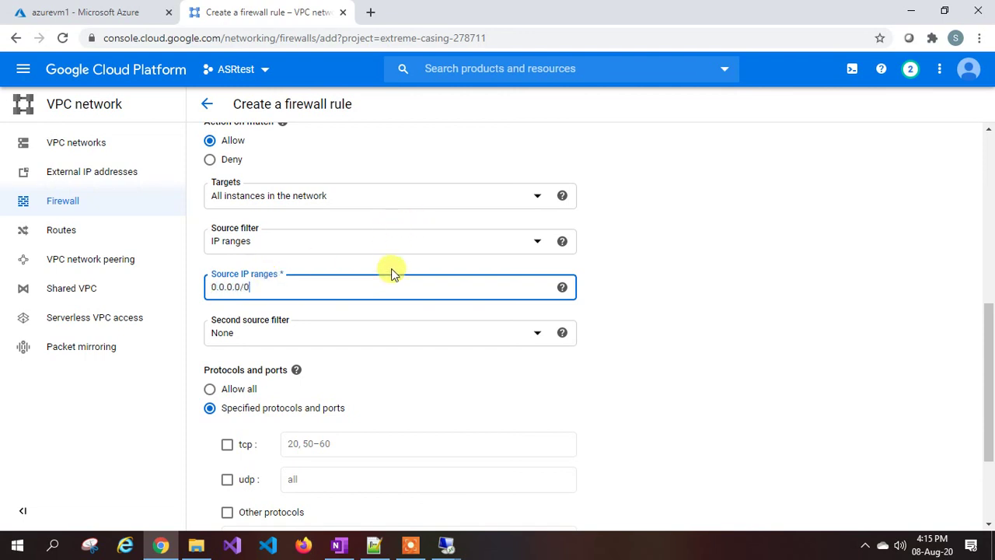
left_click(505, 302)
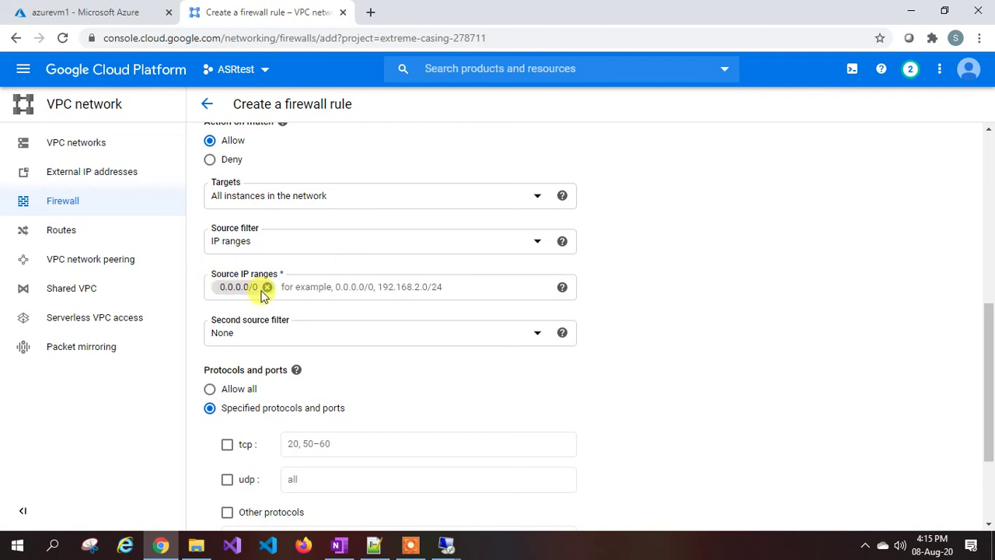
Allow all protocols and ports and create firewall1.
scroll(264, 296, "up", 4)
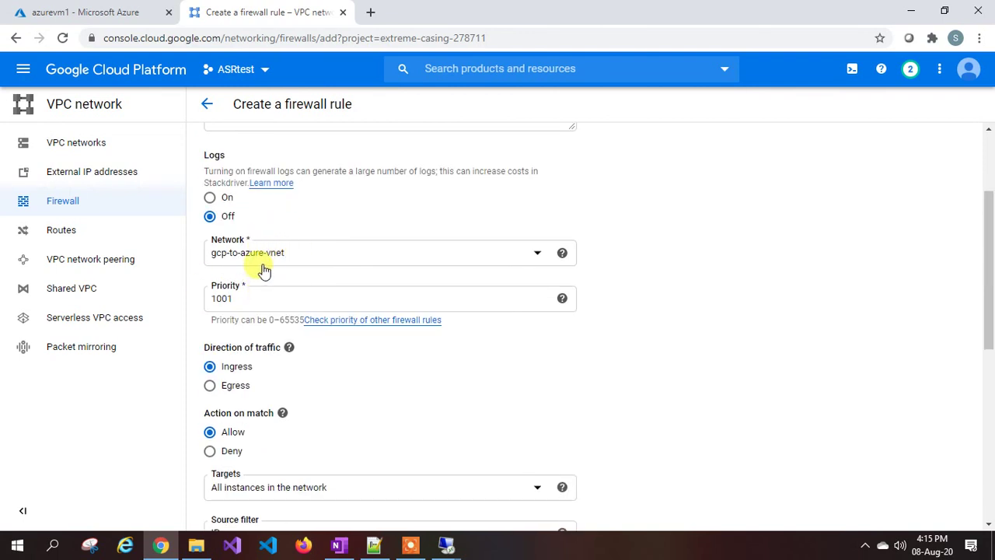
scroll(264, 268, "down", 4)
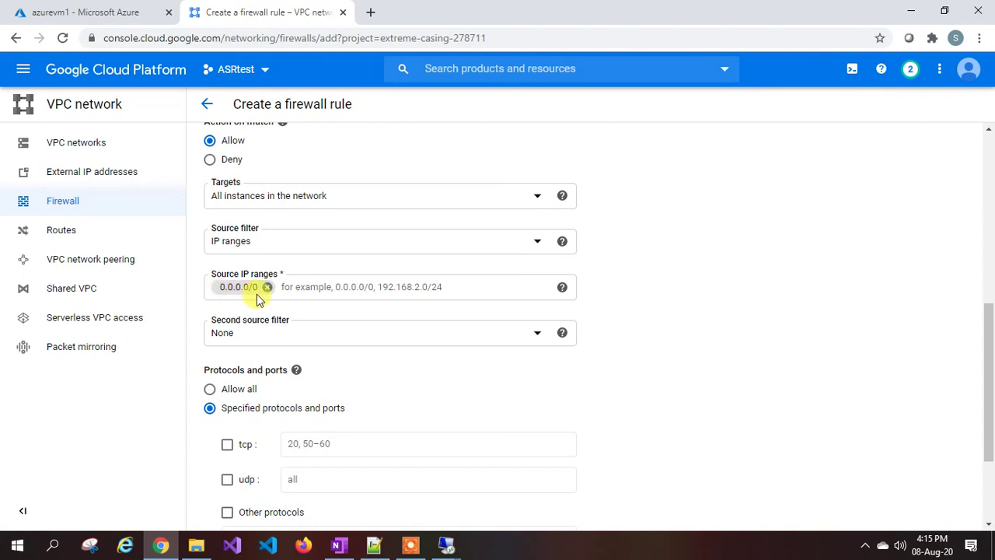
scroll(259, 299, "down", 1)
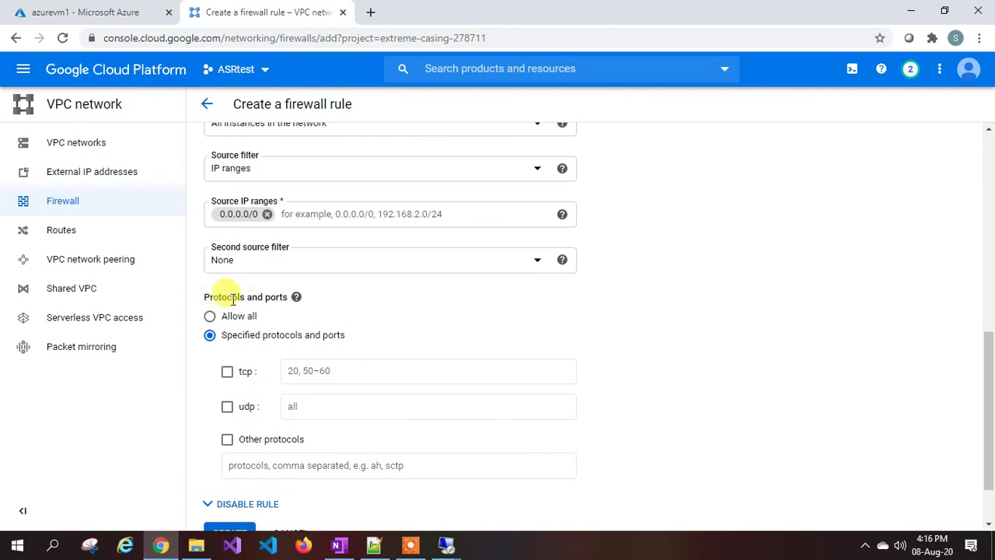
left_click(210, 315)
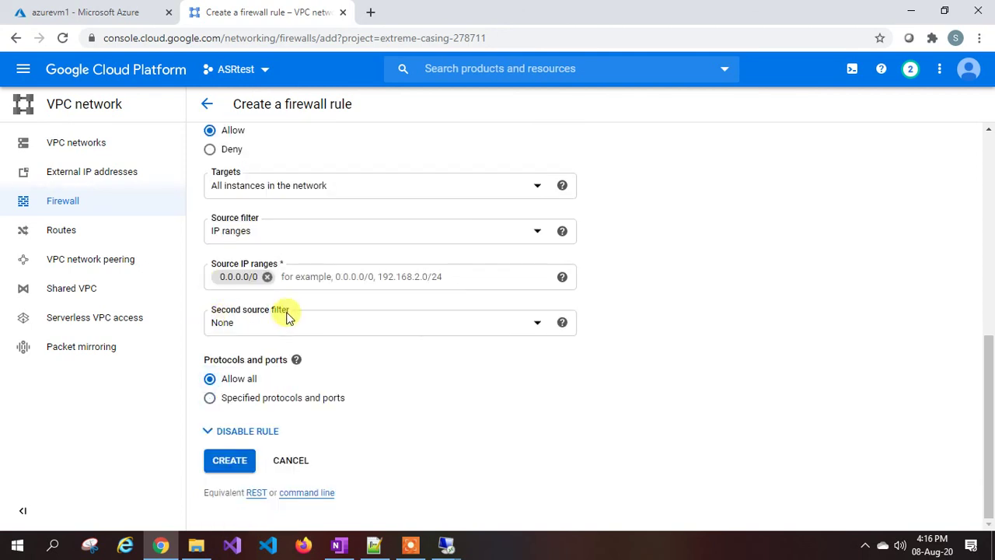
left_click(212, 399)
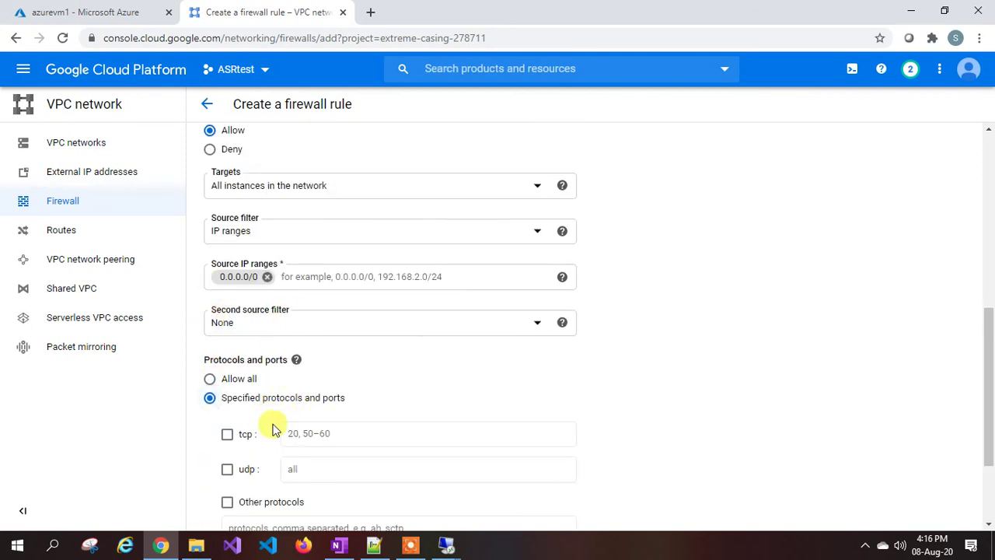
left_click(210, 379)
left_click(232, 461)
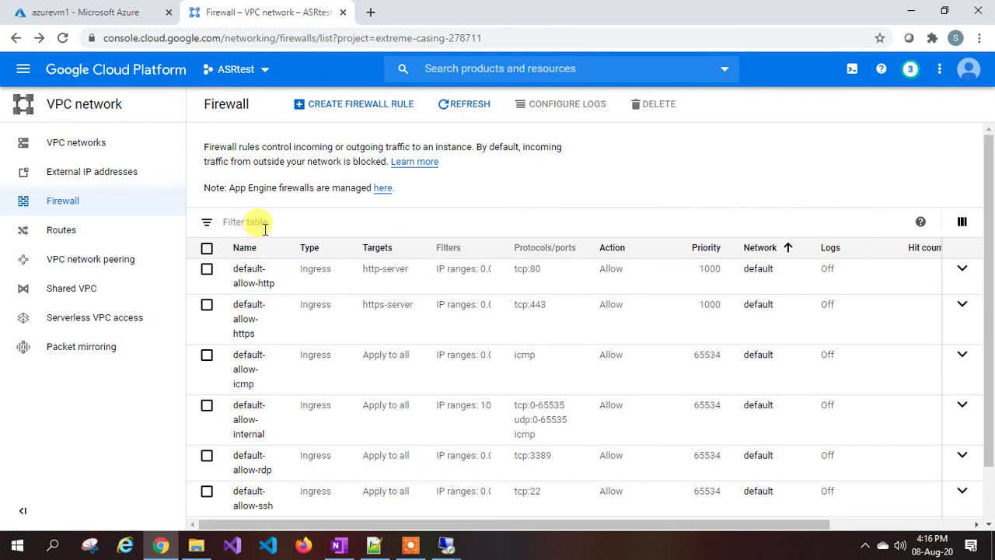
Check the rule-creation notifications, then go to the Compute Engine VM instances list.
left_click(910, 68)
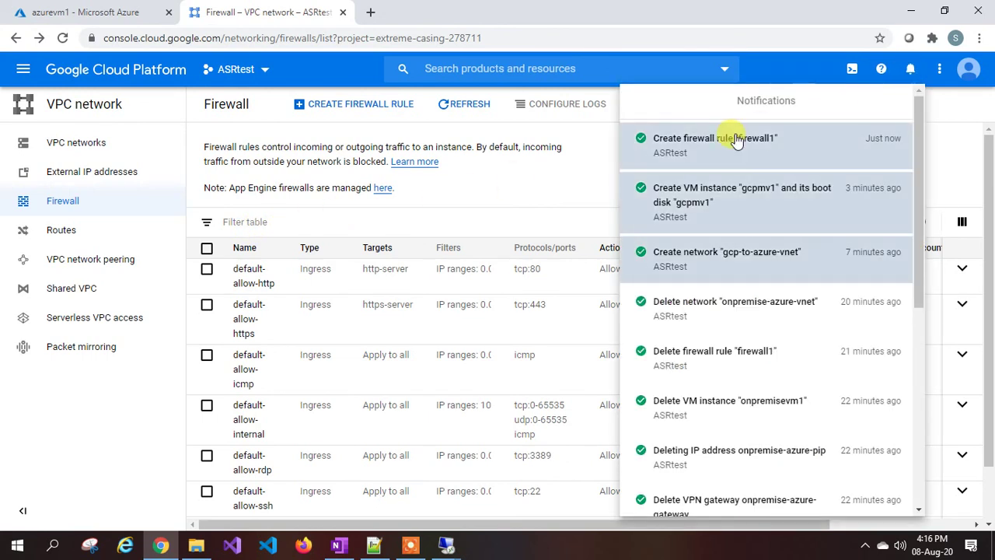
left_click(578, 167)
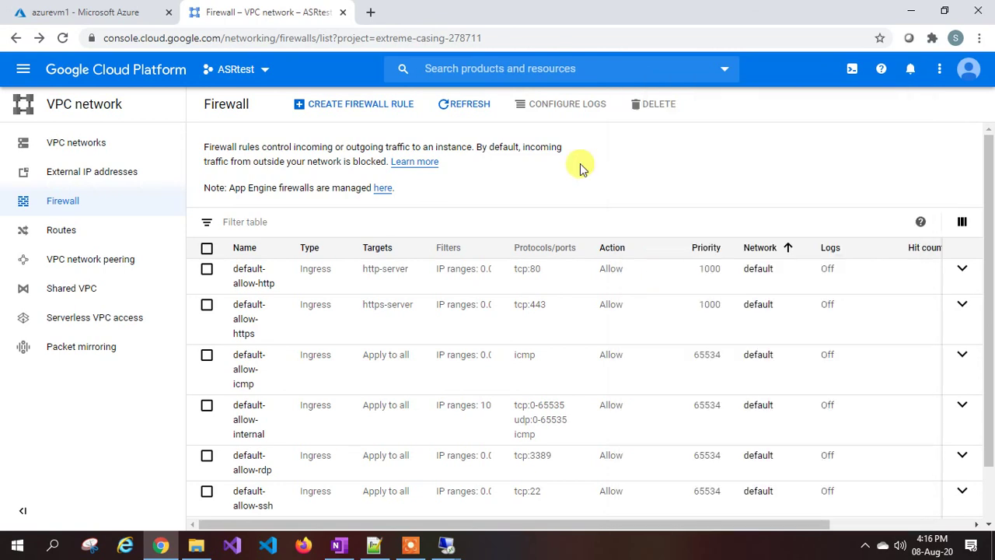
left_click(24, 72)
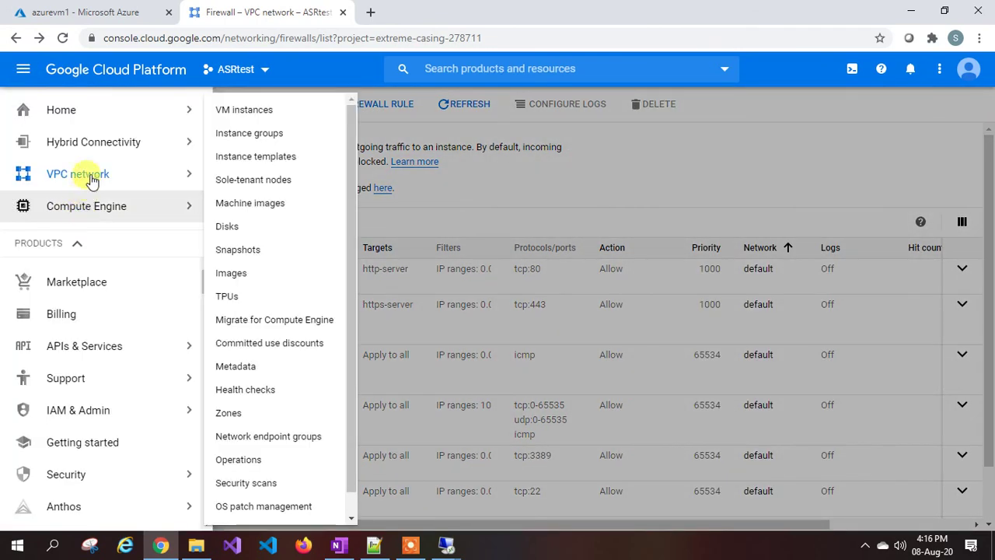
mouse_move(105, 192)
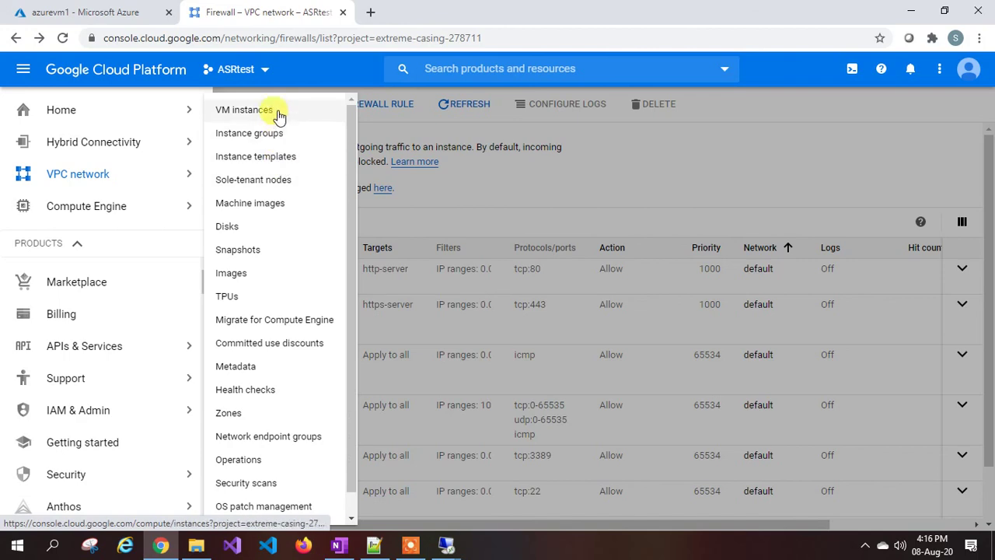
left_click(277, 114)
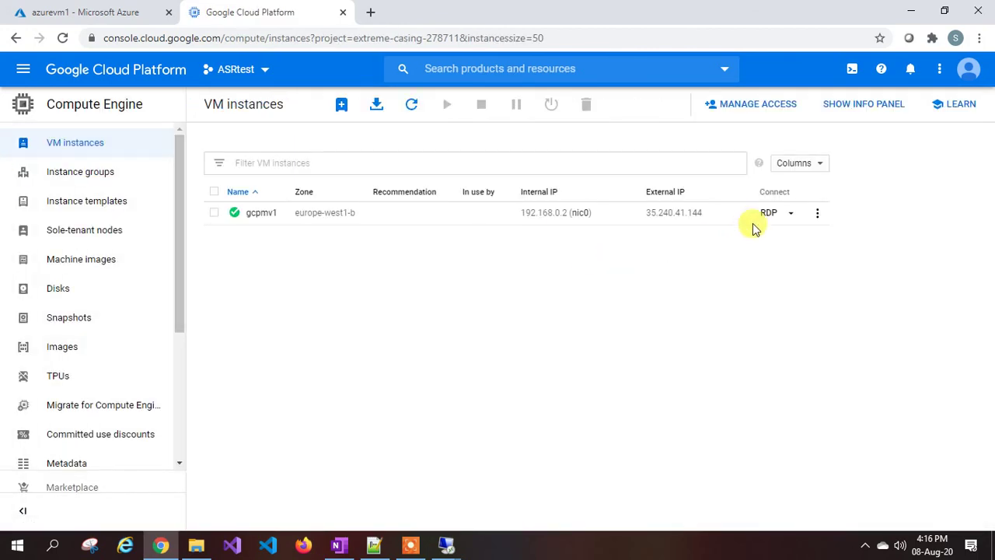
Start a Remote Desktop connection to gcpmv1's external IP 35.240.41.144, then cancel the sign-in prompt.
left_click(712, 214)
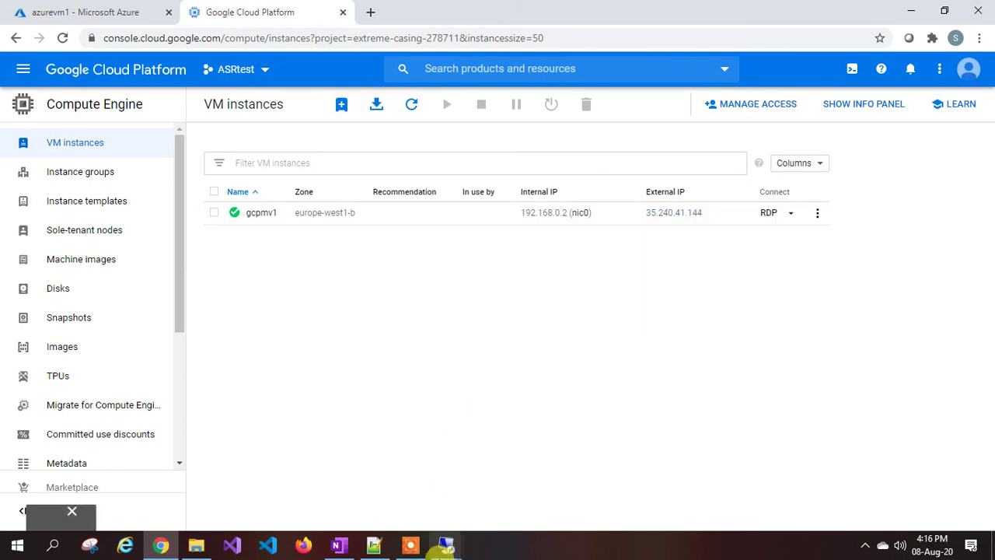
mouse_move(447, 544)
left_click(525, 478)
key("ctrl+v")
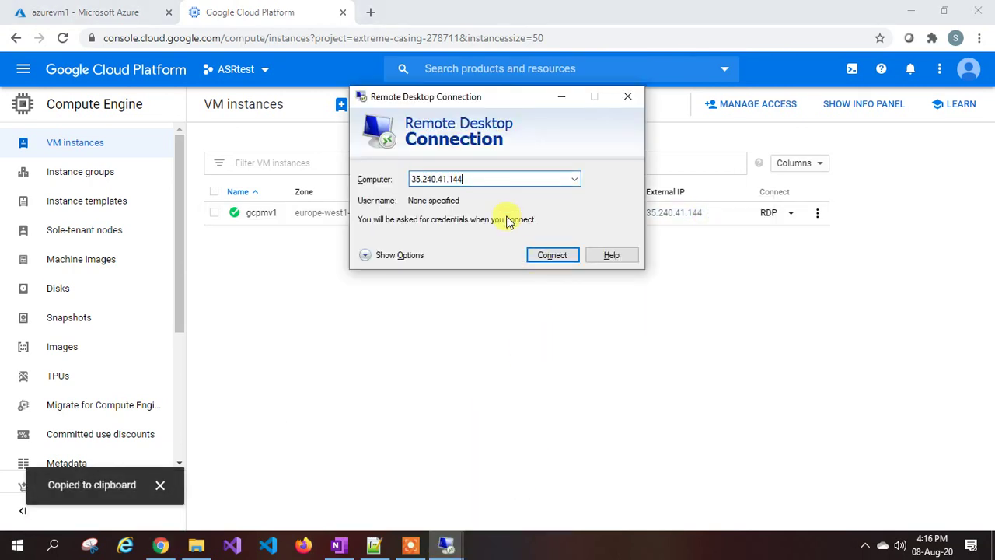
key("Return")
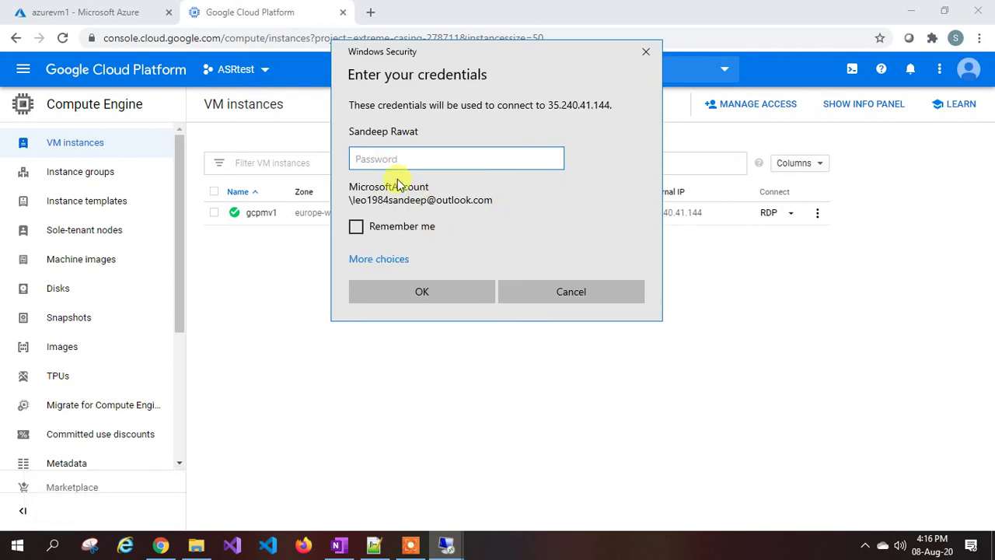
left_click(645, 55)
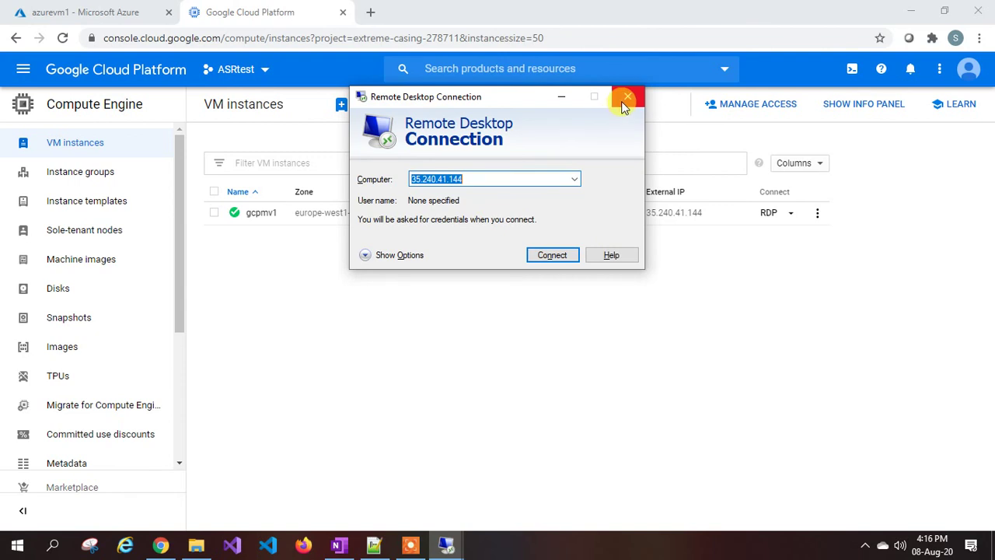
left_click(561, 98)
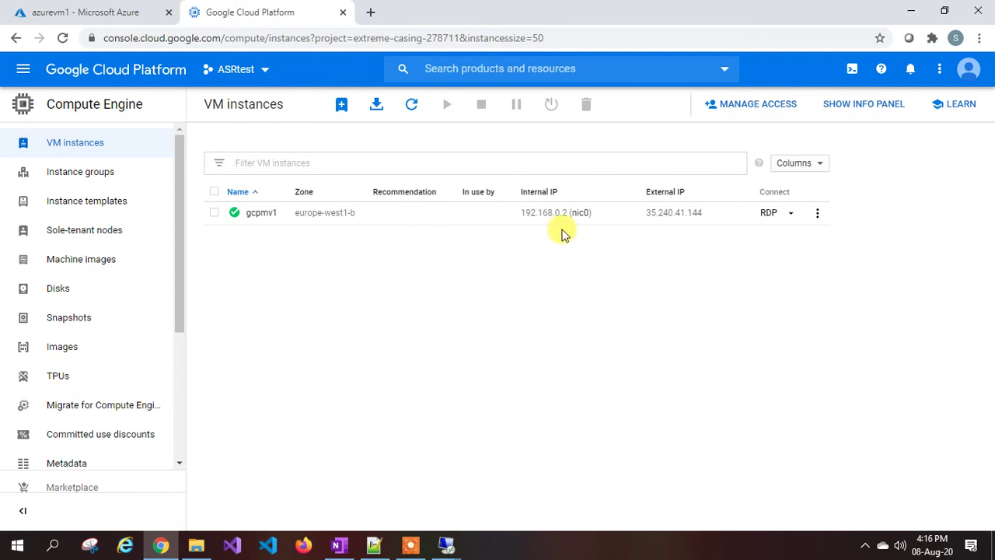
Generate a Windows password for new user gcpuser on gcpmv1 and copy it.
left_click(791, 216)
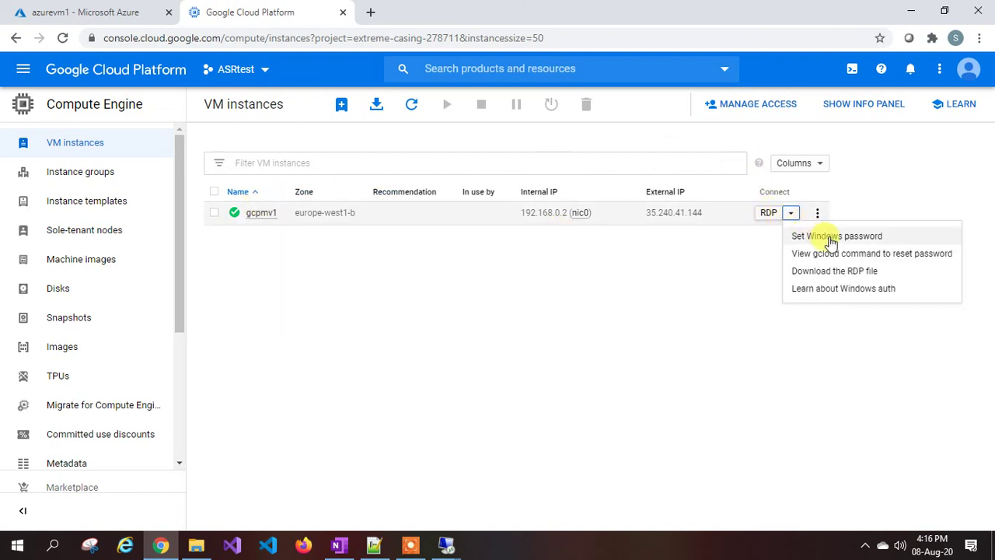
left_click(830, 236)
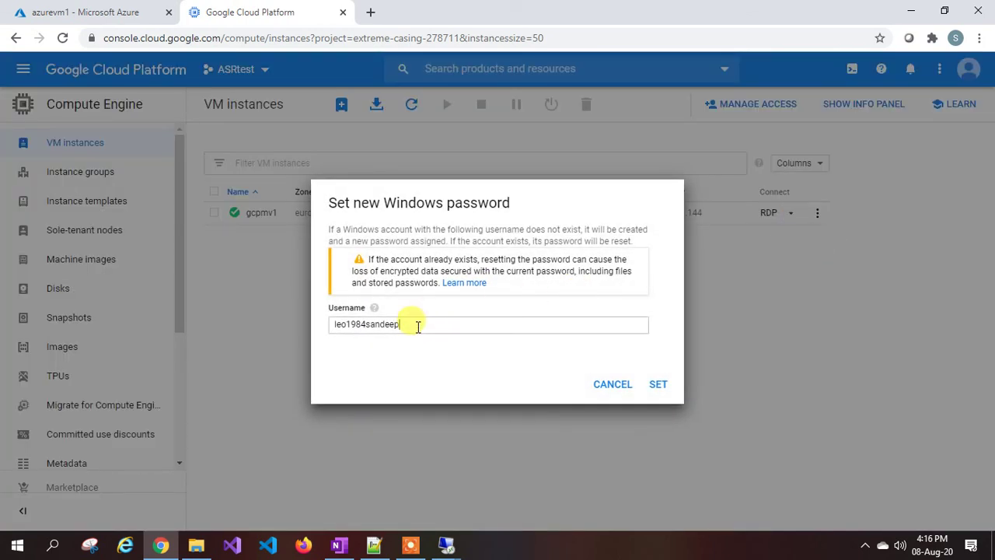
left_click_drag(411, 325, 268, 330)
type("gcpuser")
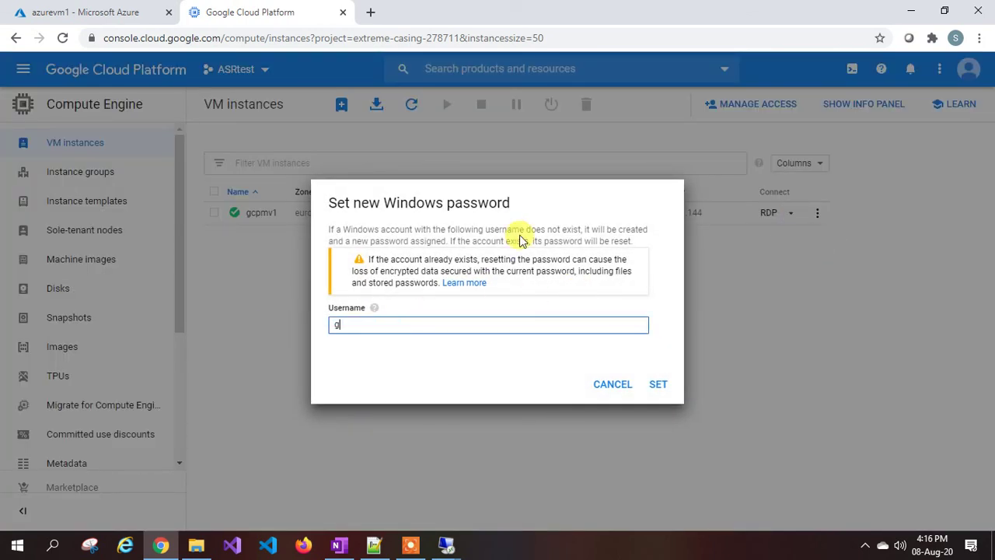
left_click(658, 386)
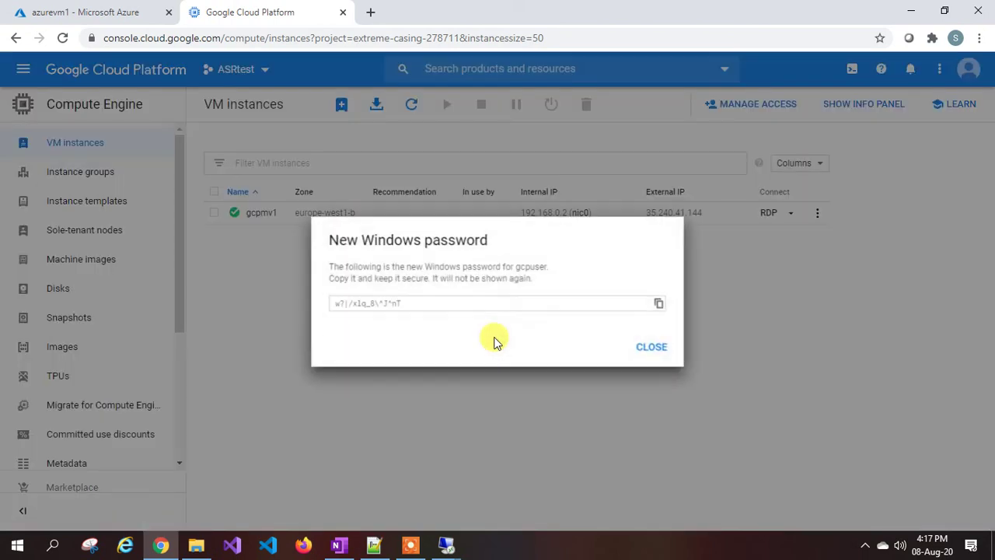
left_click(657, 304)
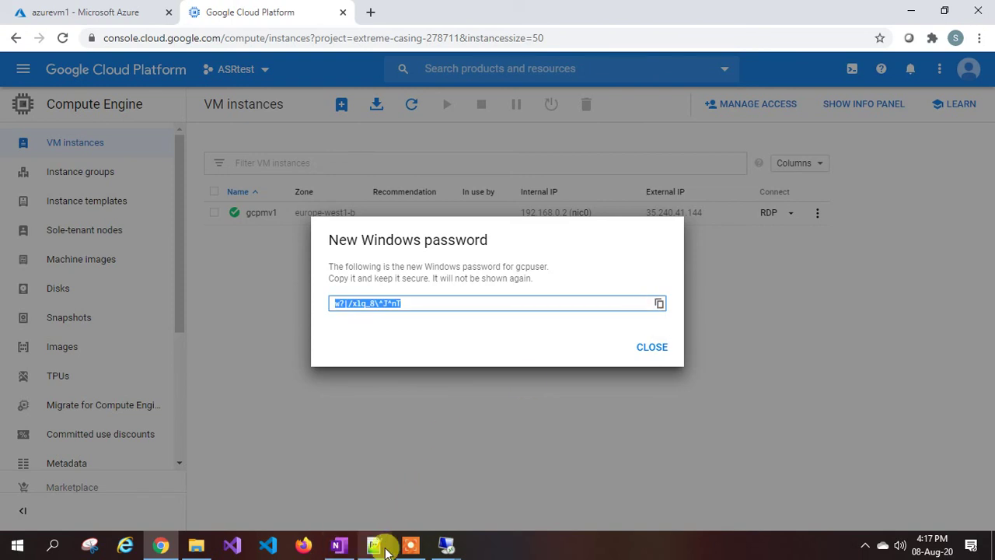
In Notepad++, delete the old credential lines 6 to 8.
left_click(339, 547)
left_click(260, 246)
left_click_drag(259, 246, 55, 190)
key("BackSpace")
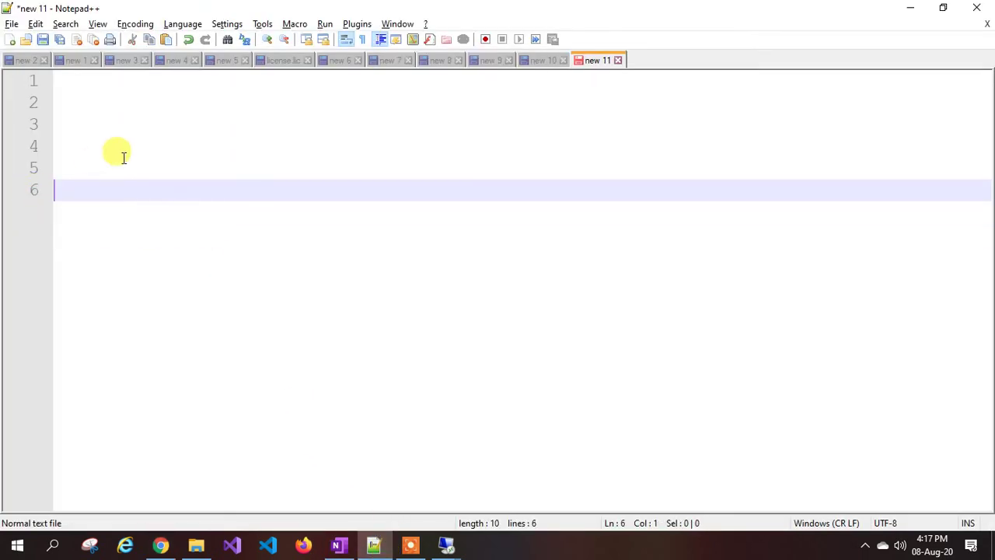
Paste the new password into the notes below gcpuser and select it.
key("ctrl+v")
left_click(124, 157)
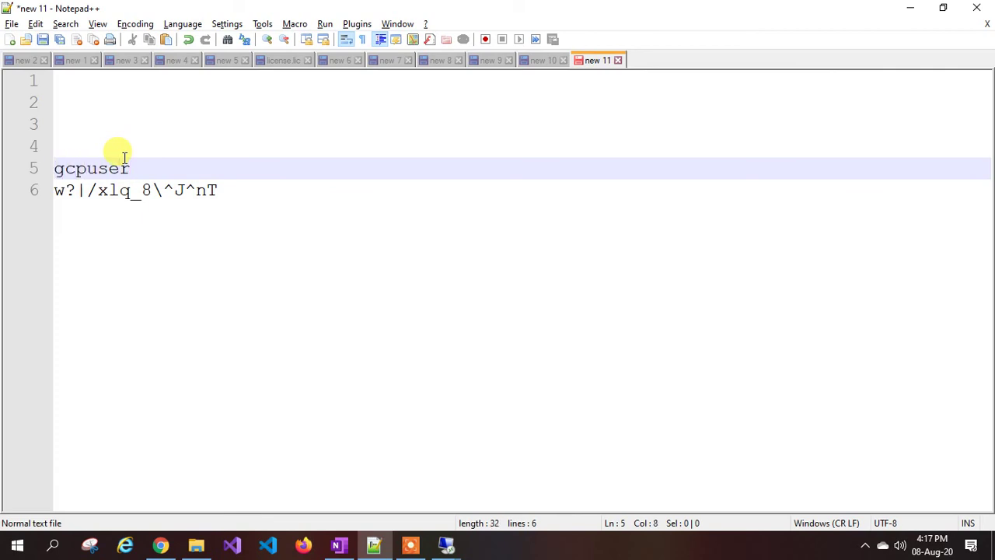
left_click_drag(218, 190, 35, 181)
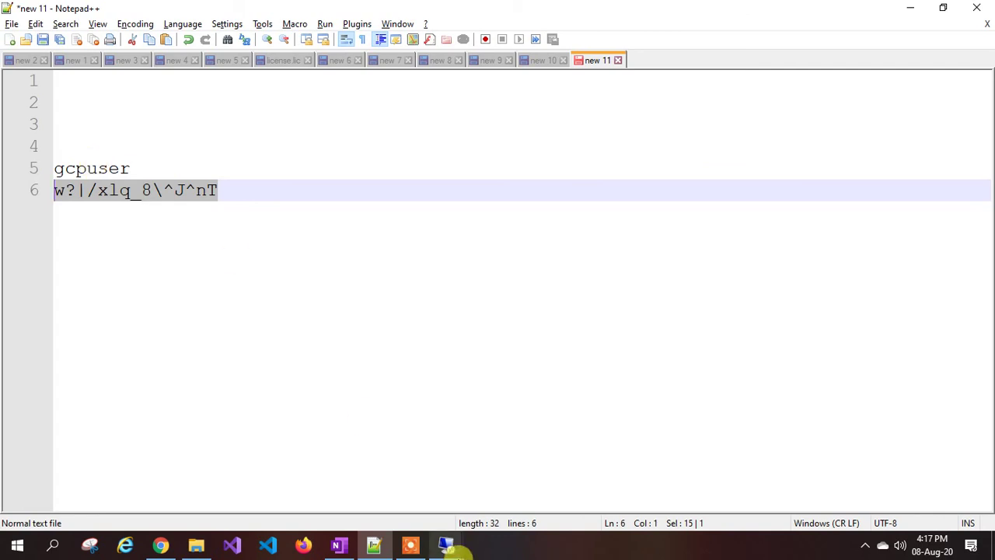
Sign Remote Desktop into 35.240.41.144 as gcpuser with the new password, accepting the certificate.
mouse_move(445, 544)
left_click(500, 474)
left_click(550, 254)
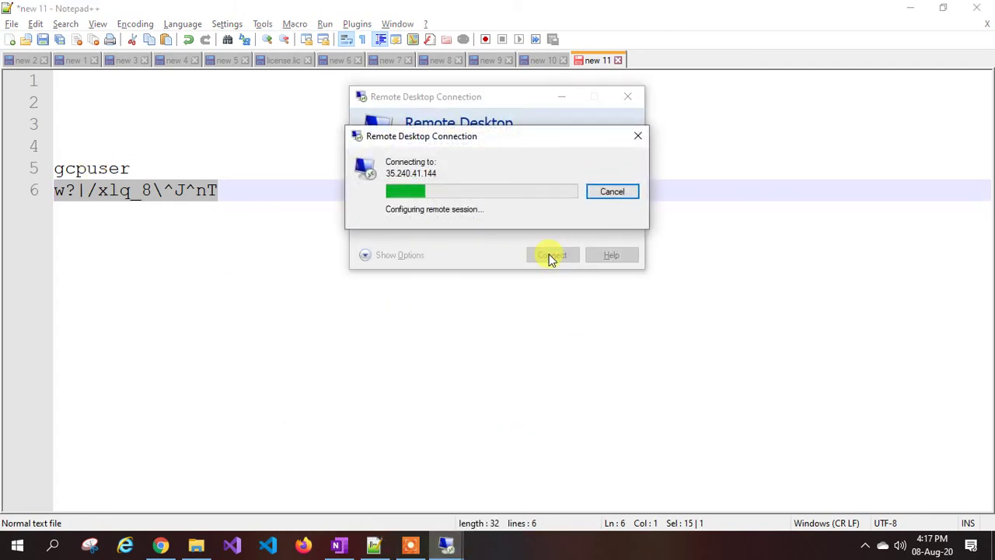
left_click(382, 256)
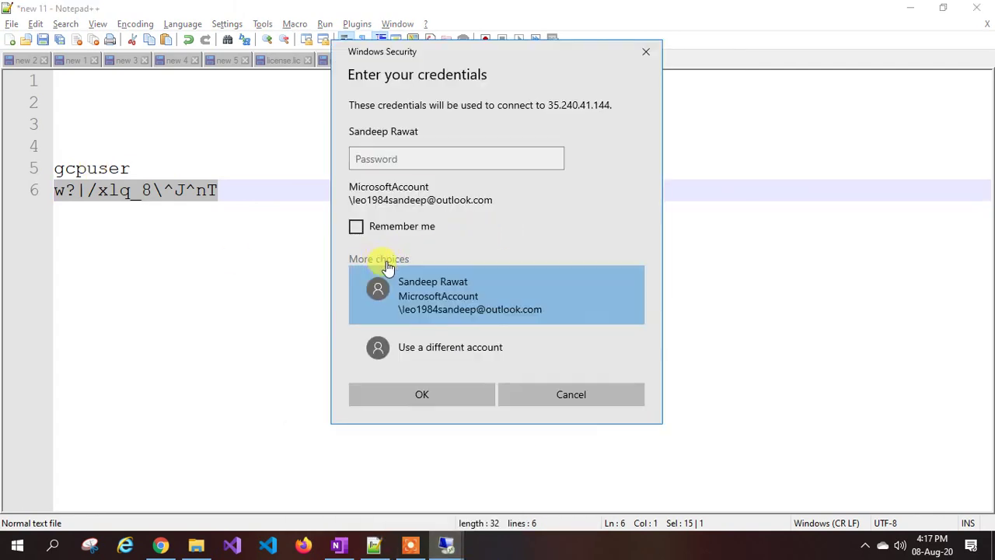
left_click(418, 347)
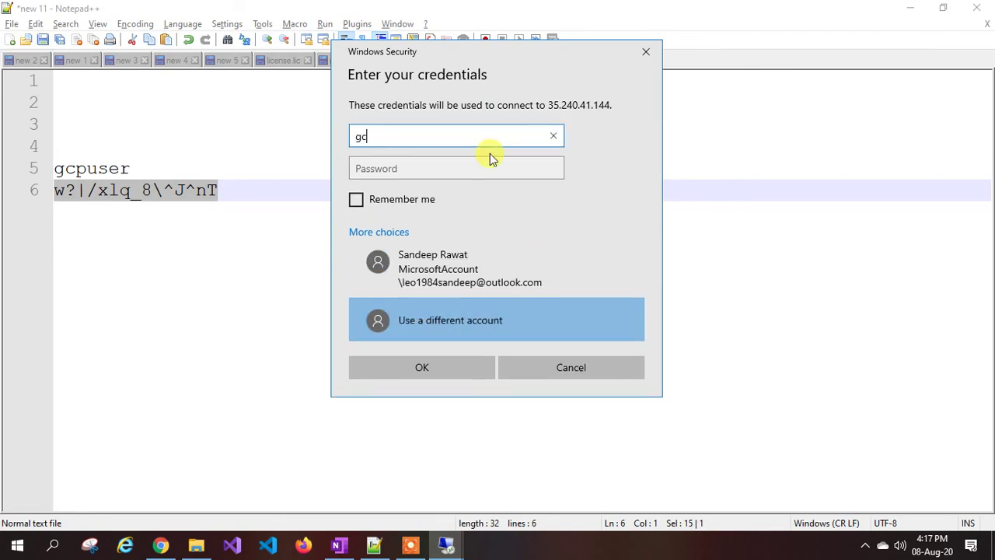
type("gcpuser")
key("Tab")
key("ctrl+v")
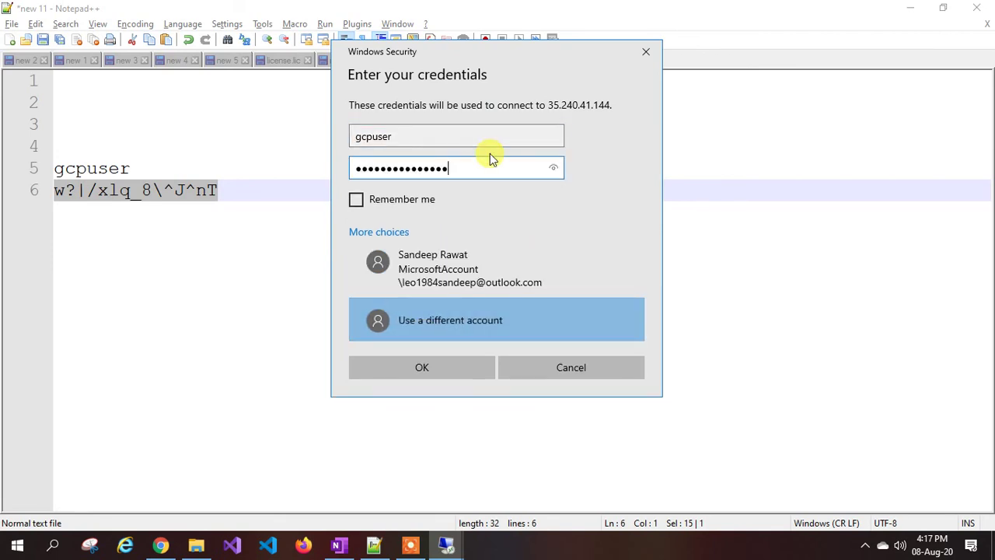
left_click(435, 367)
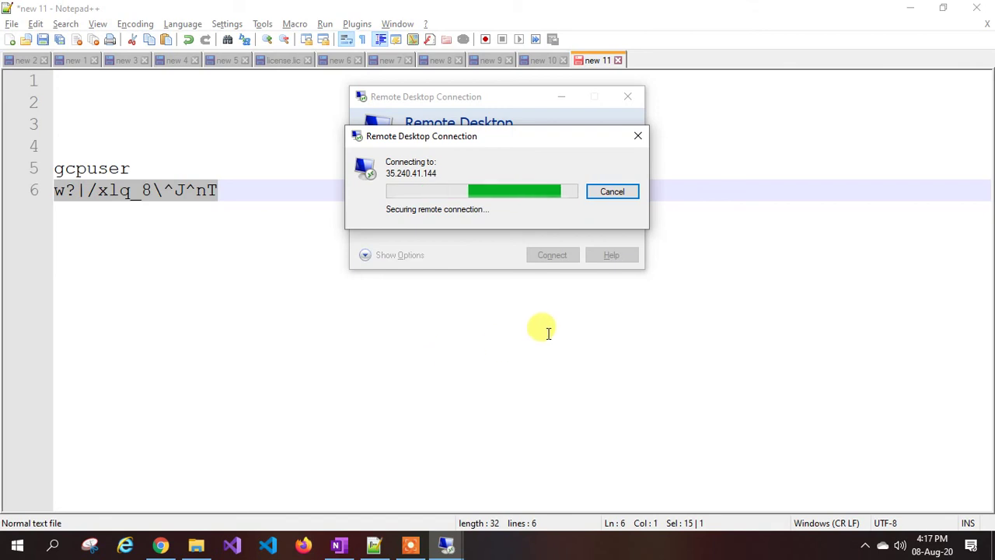
left_click(532, 308)
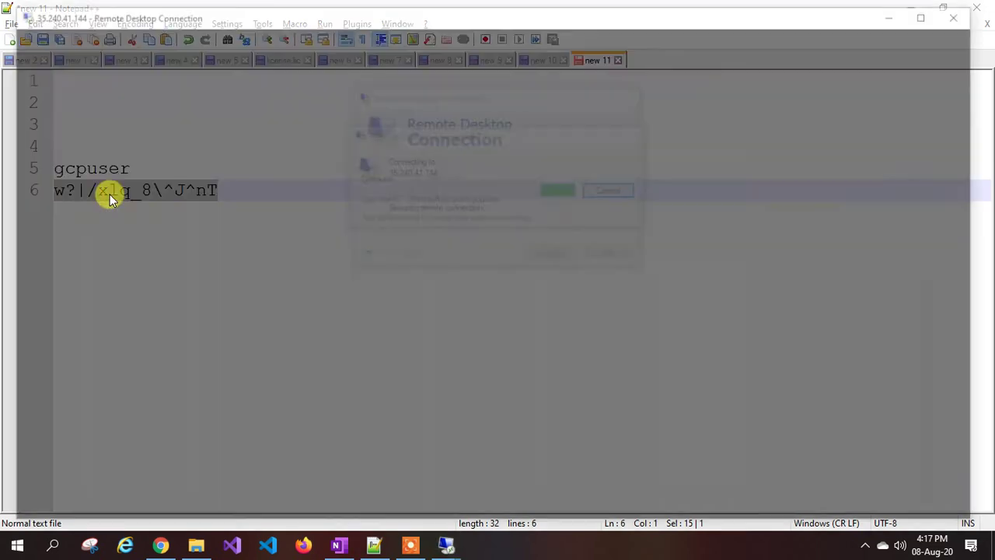
Set the remote session and Notepad++ aside and close the console's password dialog.
left_click(897, 18)
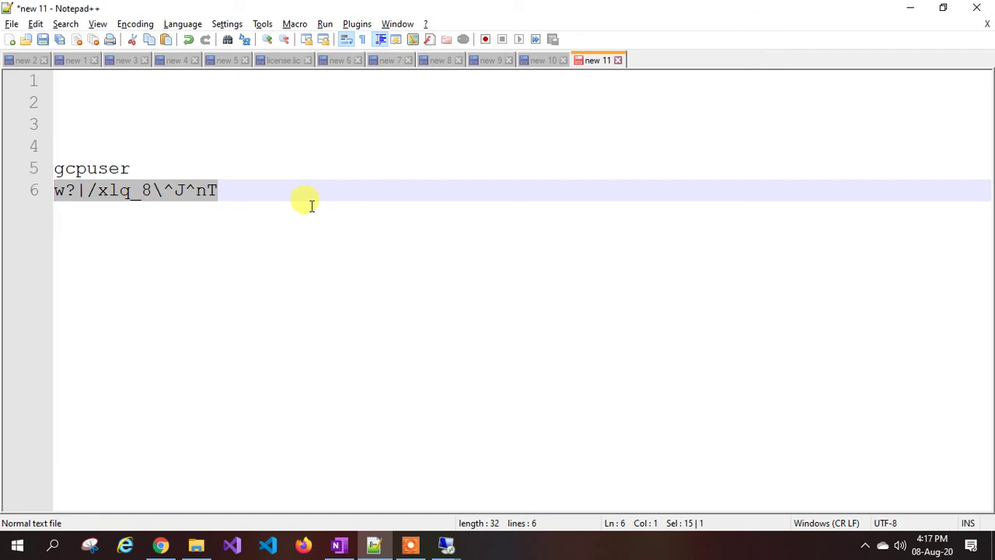
left_click(911, 8)
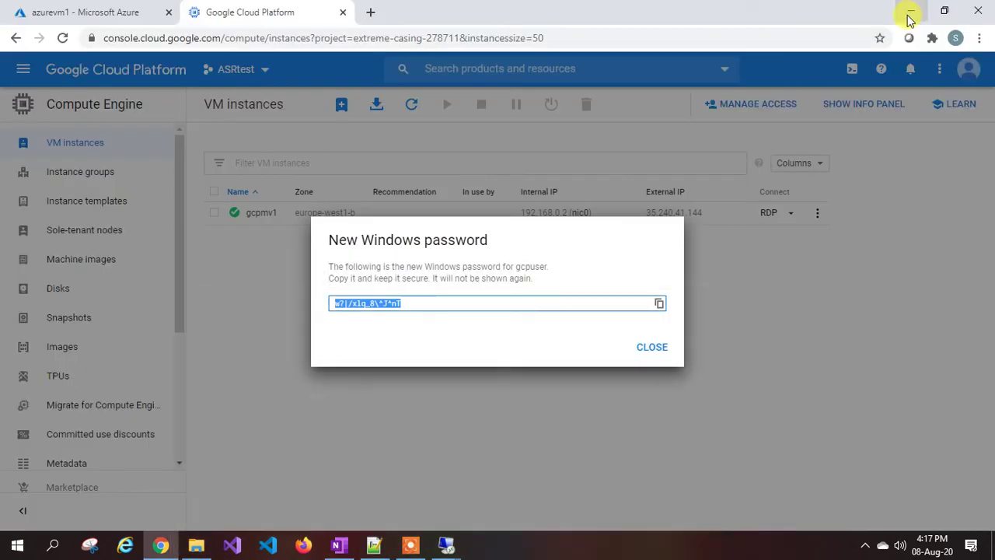
left_click(651, 348)
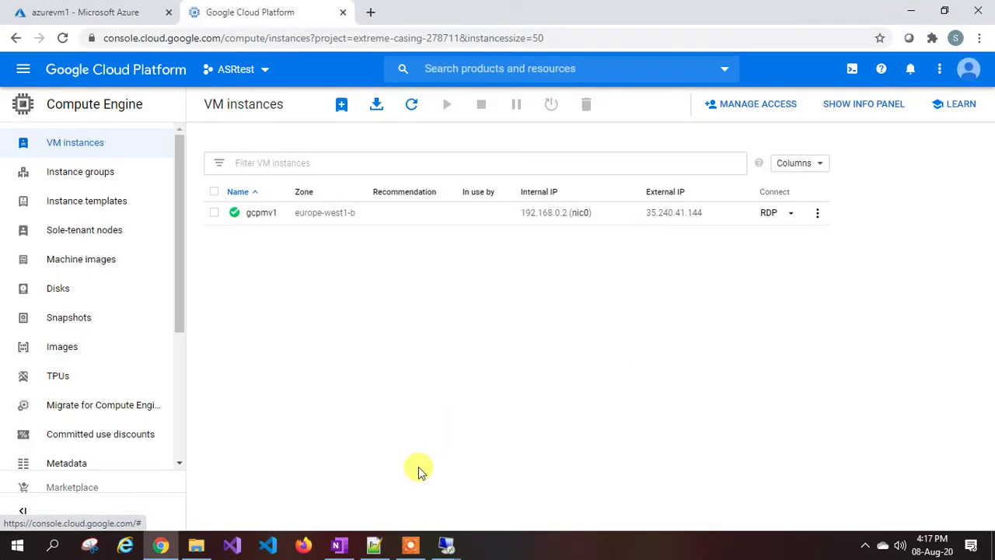
Bring up the gcpmv1 session, allow network discovery and set Server Manager aside.
left_click(445, 546)
left_click(517, 480)
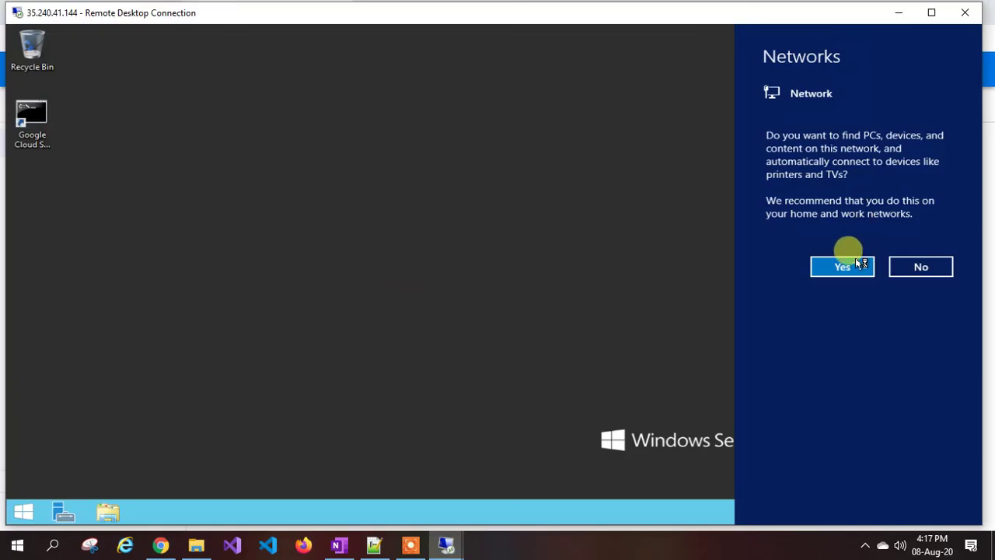
left_click(845, 268)
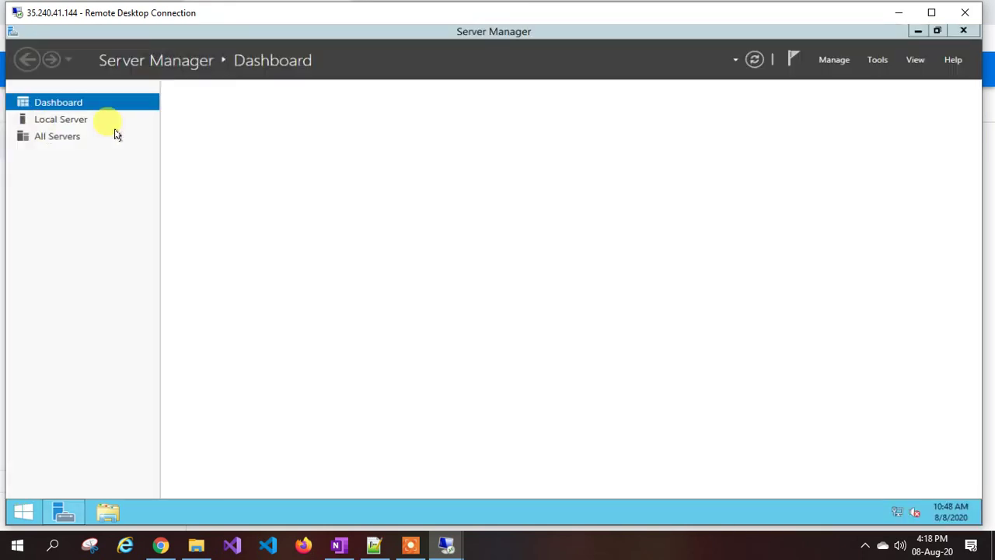
left_click(918, 30)
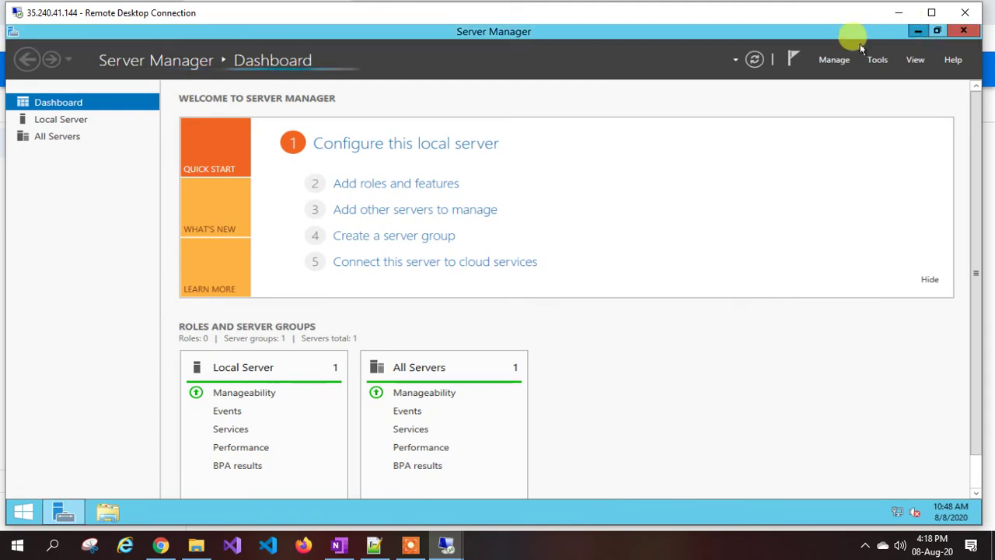
left_click(31, 140)
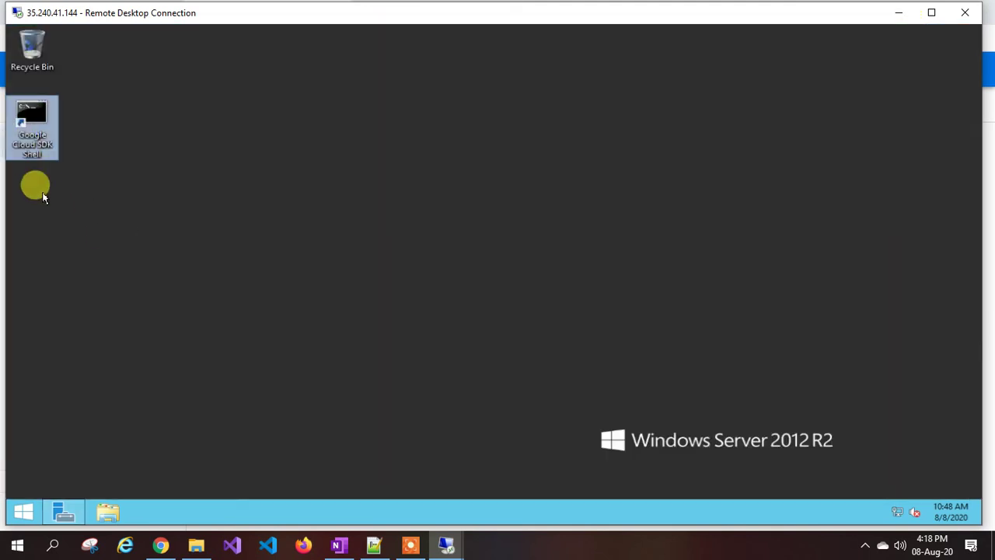
Open a Command Prompt, run hostname to confirm gcpmv1, then run firewall.cpl.
right_click(22, 511)
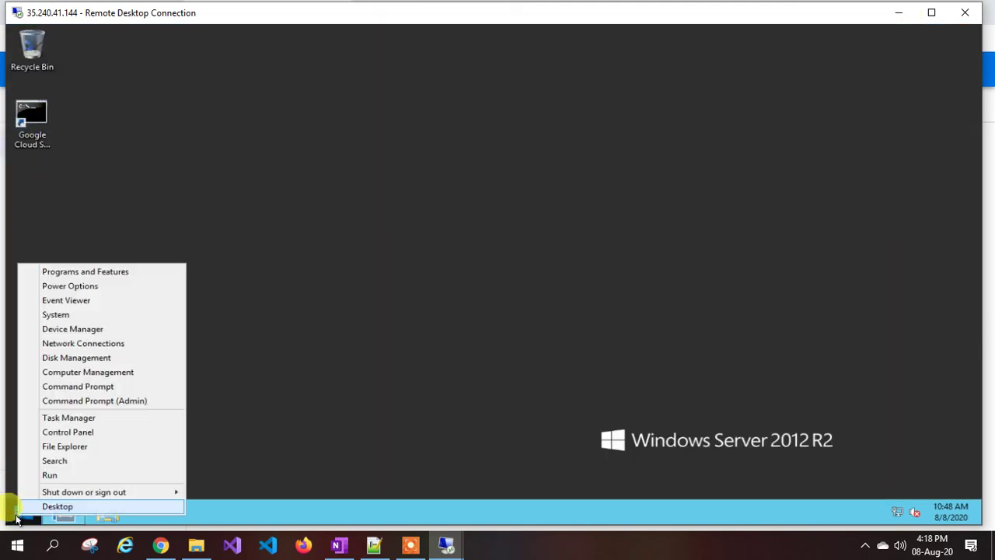
left_click(77, 387)
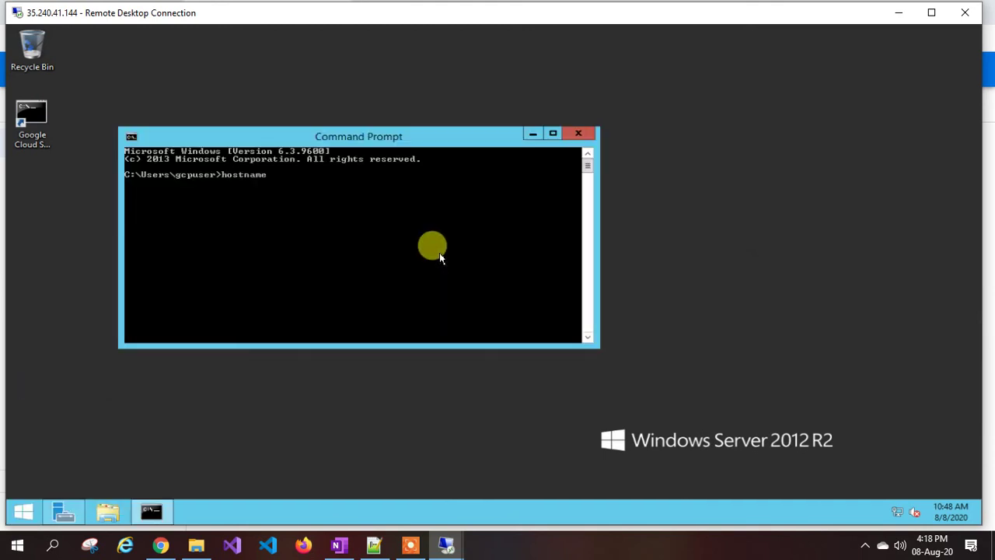
key("Return")
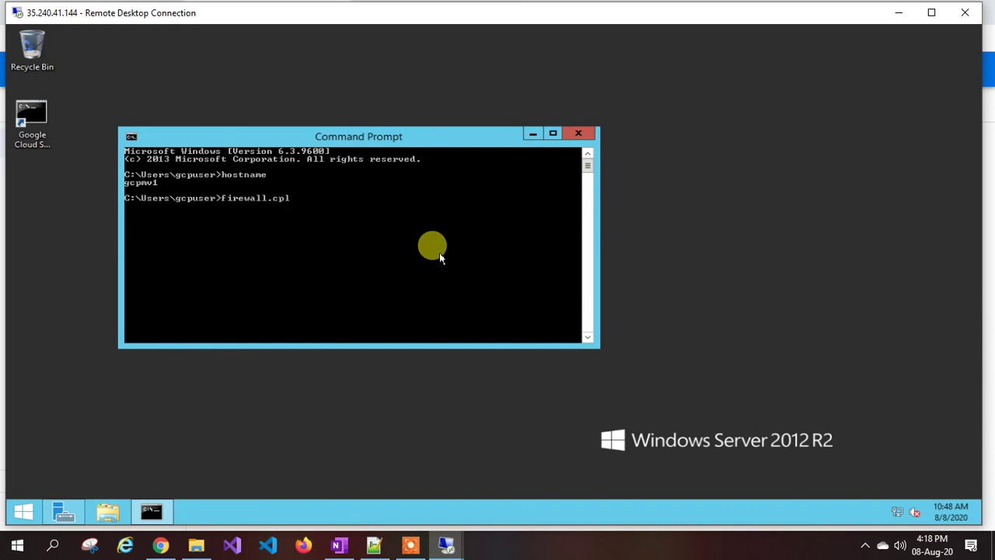
key("Return")
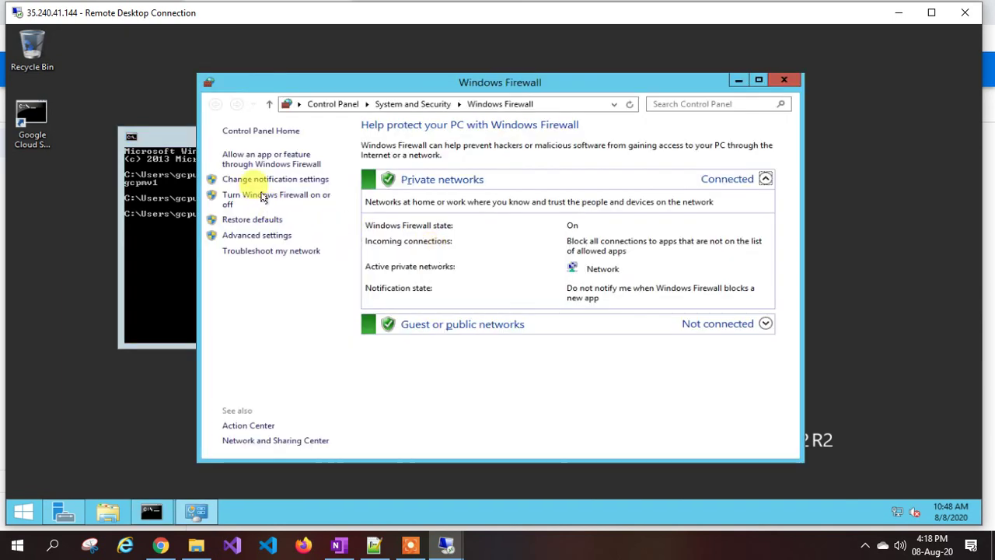
Turn off Windows Firewall on gcpmv1 for private and public networks.
left_click(260, 197)
left_click(350, 225)
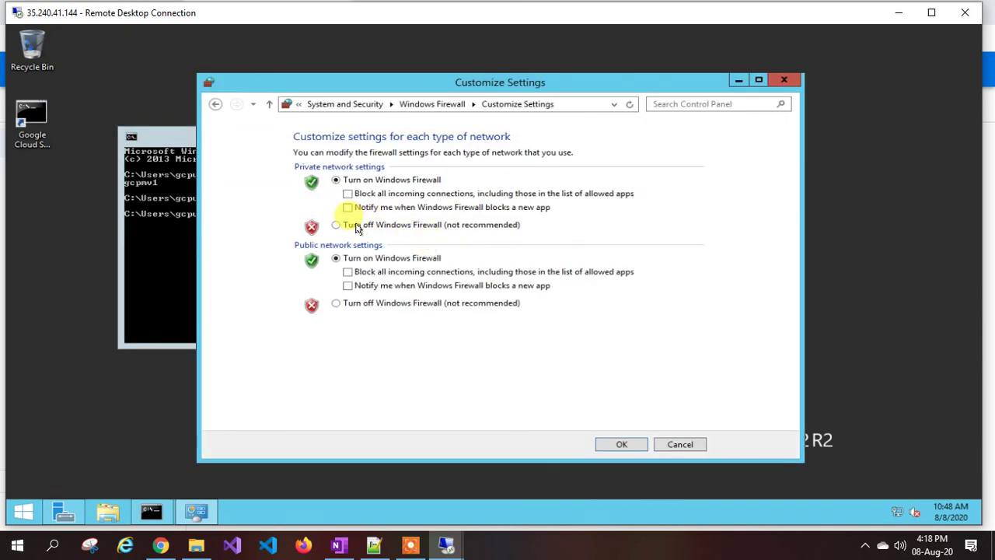
left_click(336, 302)
left_click(615, 444)
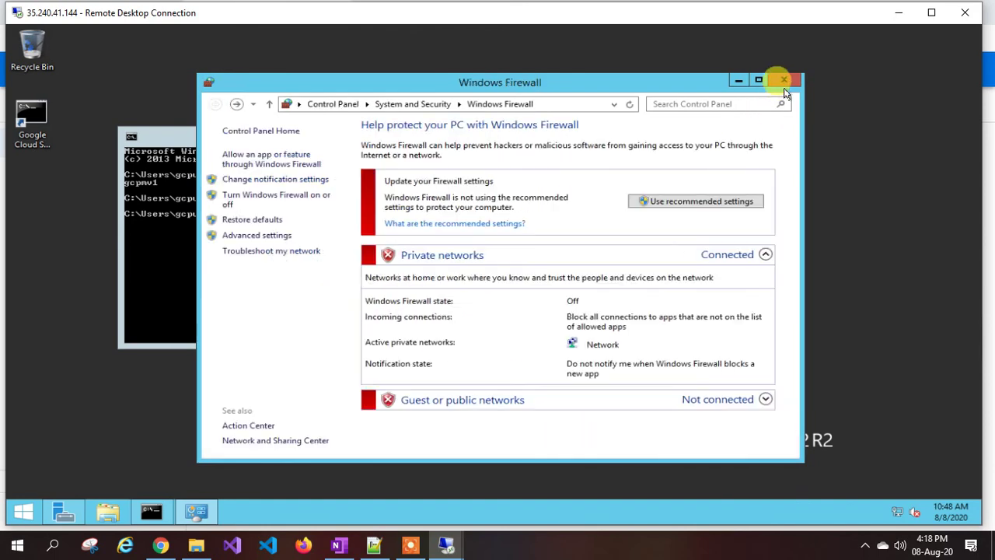
left_click(783, 80)
Switch to the azurevm1 Remote Desktop session and focus its command prompt.
mouse_move(446, 544)
left_click(374, 495)
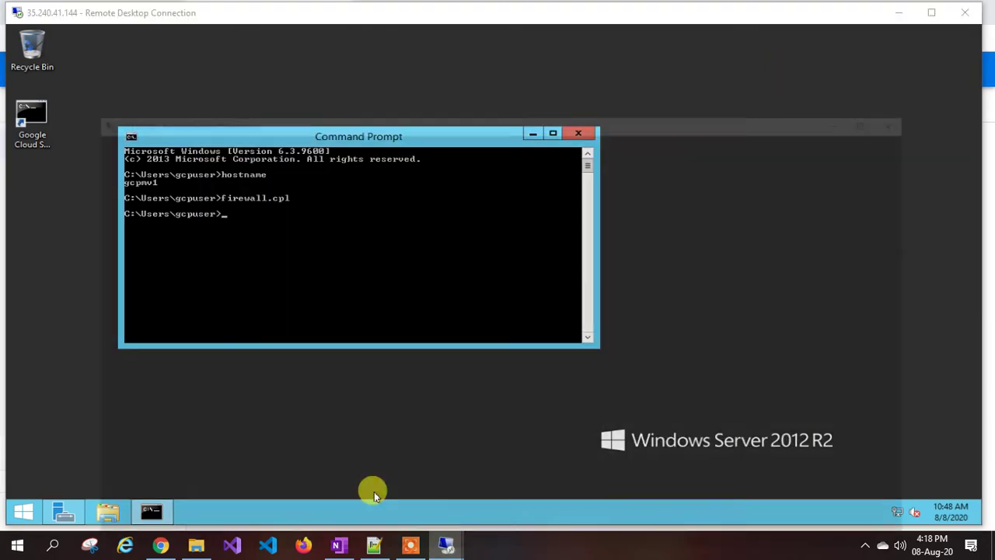
left_click(263, 221)
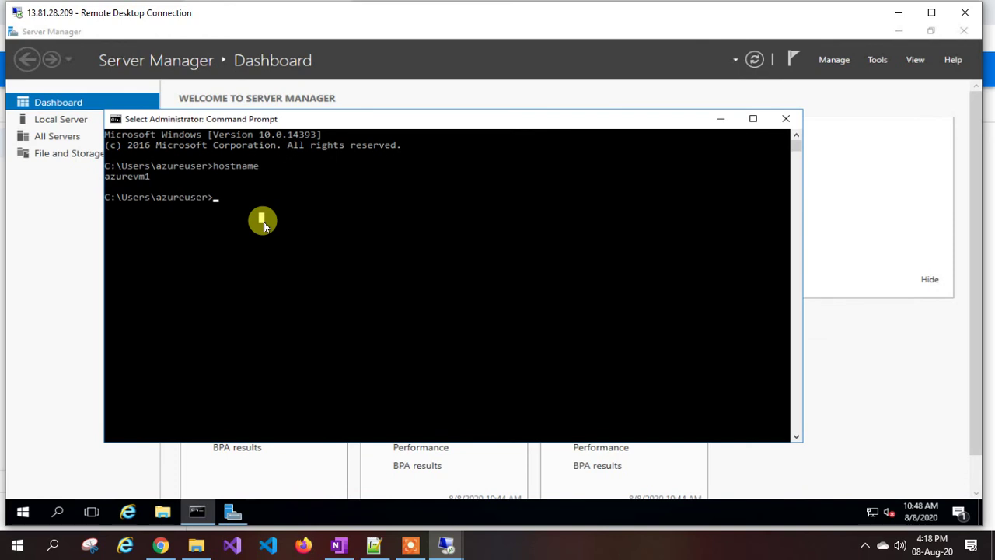
Run firewall.cpl on azurevm1, turn the firewall off for both network types, and close Server Manager.
type("fire")
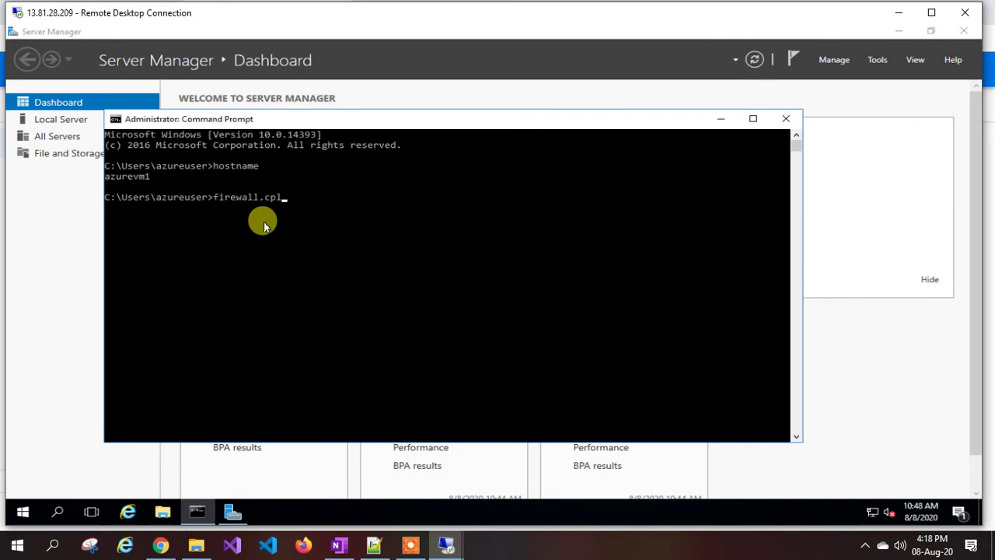
type("wall.cpl")
key("Return")
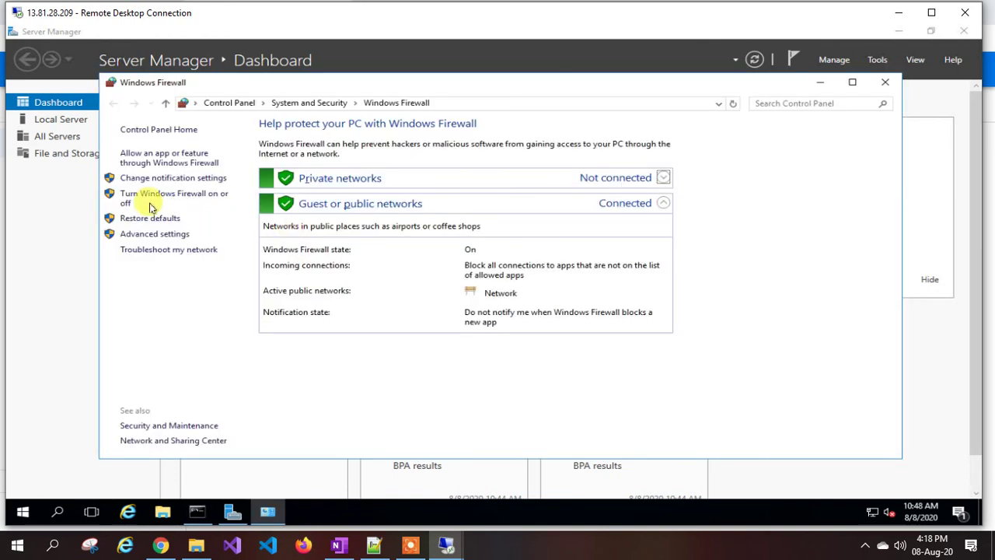
left_click(152, 200)
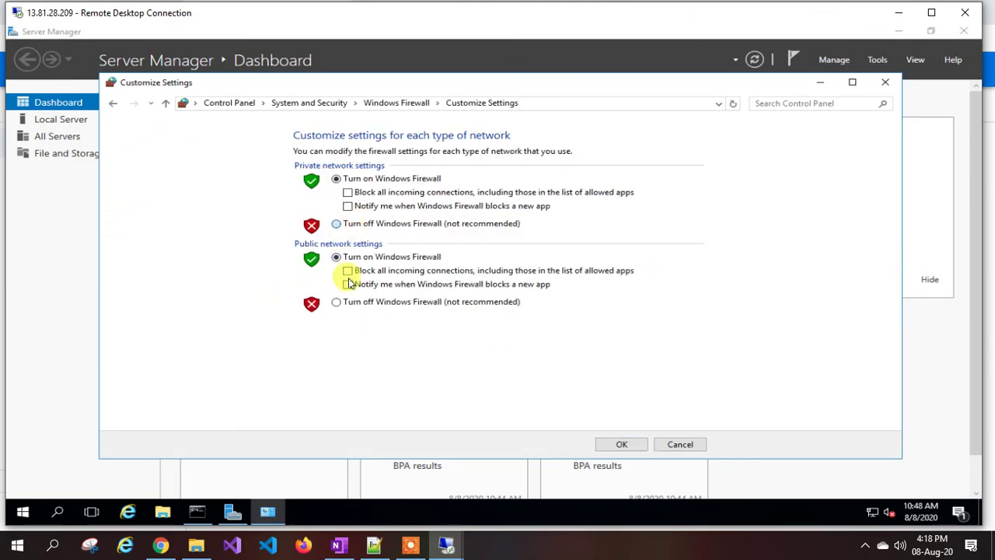
left_click(336, 301)
left_click(614, 445)
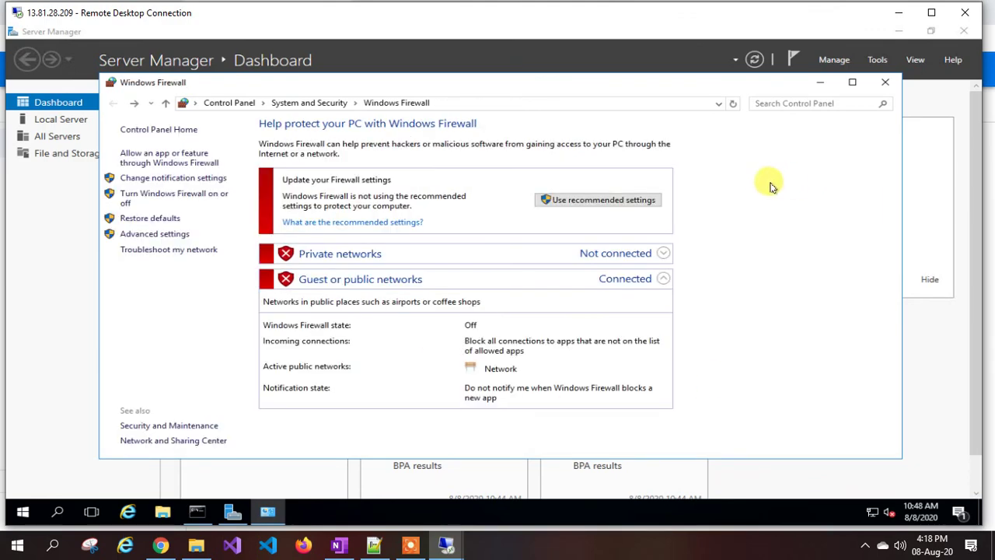
left_click(884, 82)
left_click(964, 31)
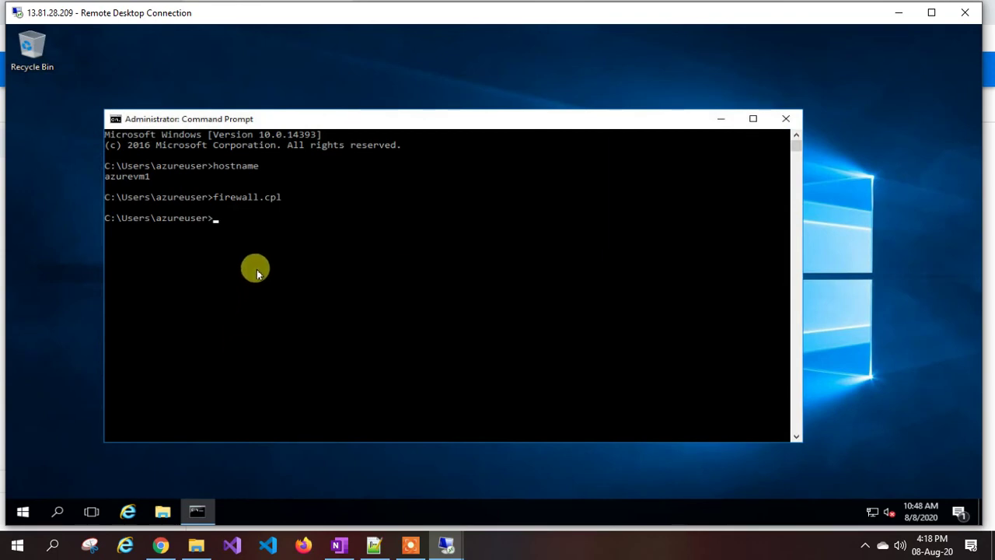
Copy gcpvm1's internal IP and run ping 192.168.0.2 from azurevm1's command prompt.
left_click(160, 545)
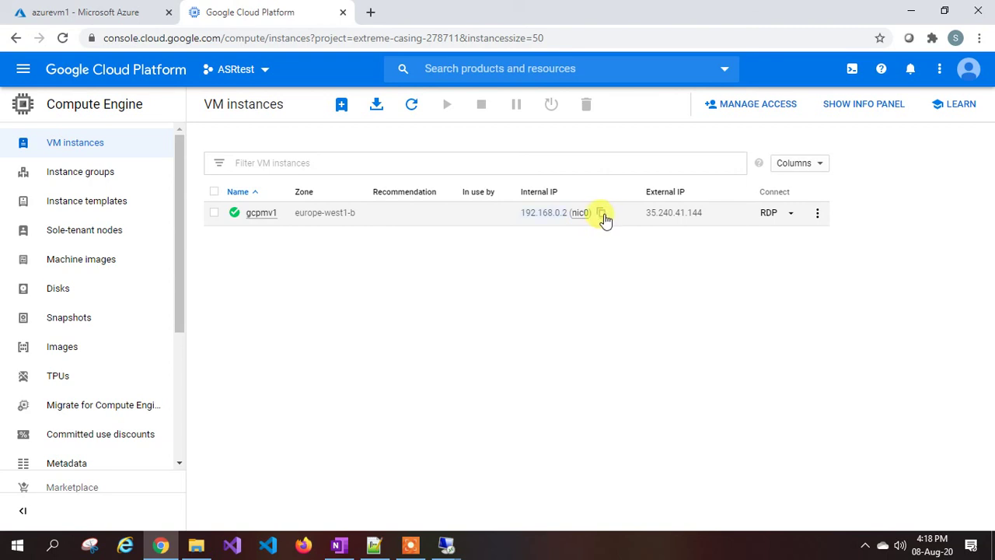
left_click(603, 214)
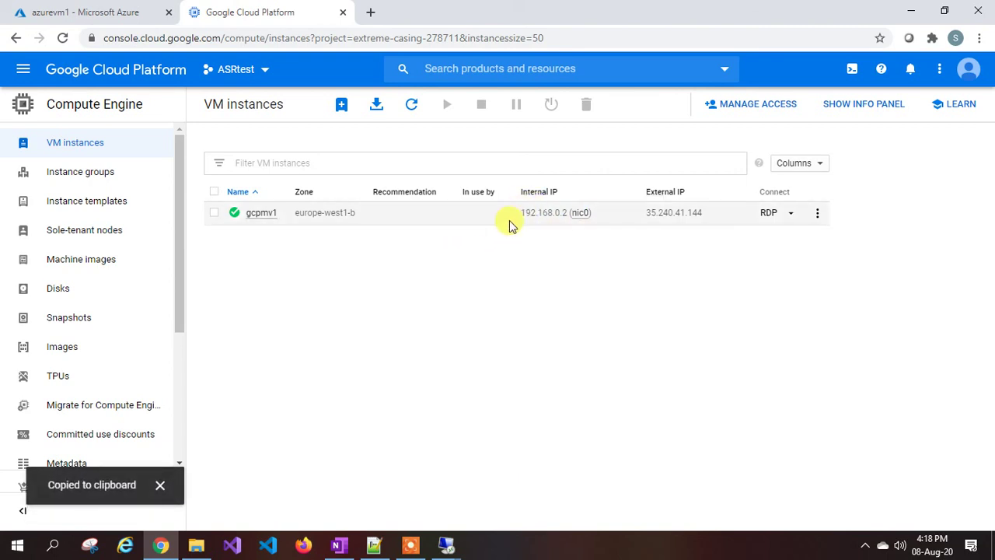
left_click(448, 547)
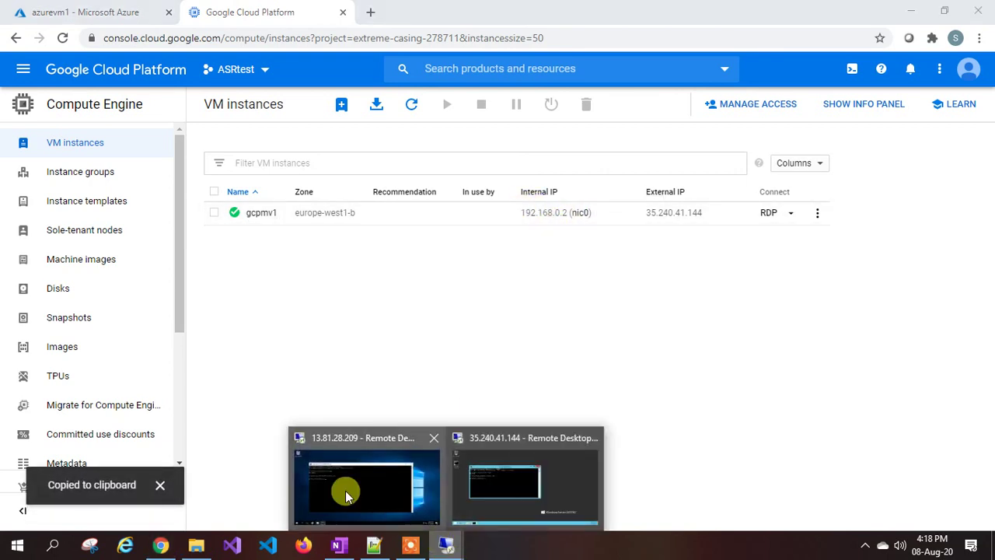
left_click(344, 493)
left_click(291, 280)
type("pi")
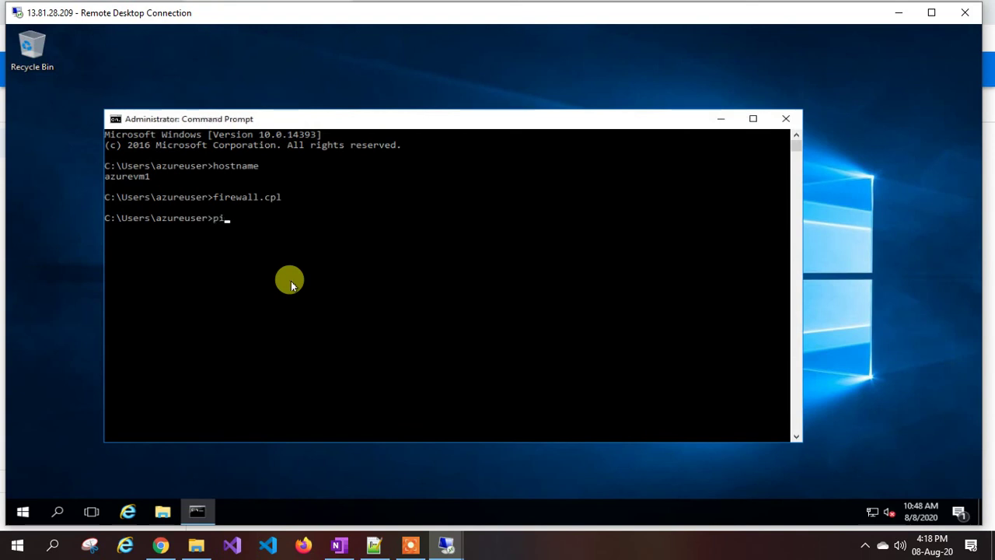
type("ng 192.168.0.2")
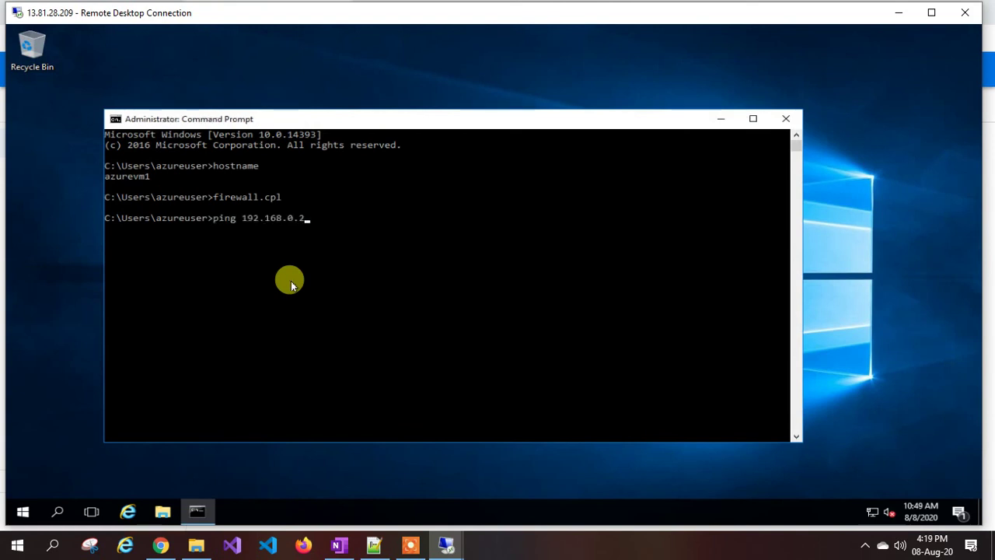
key("Return")
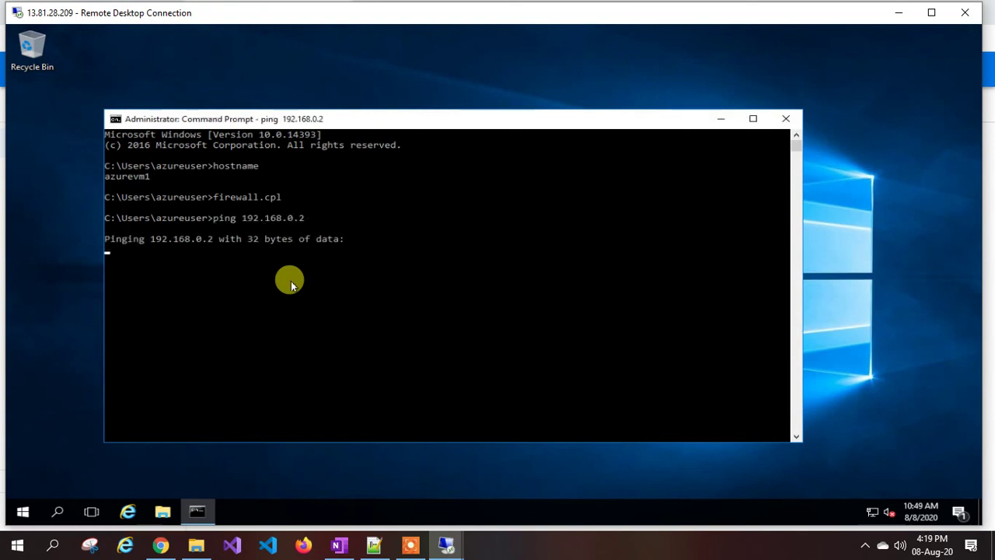
Switch to the gcpvm1 session and then back to the Google Cloud console.
mouse_move(447, 545)
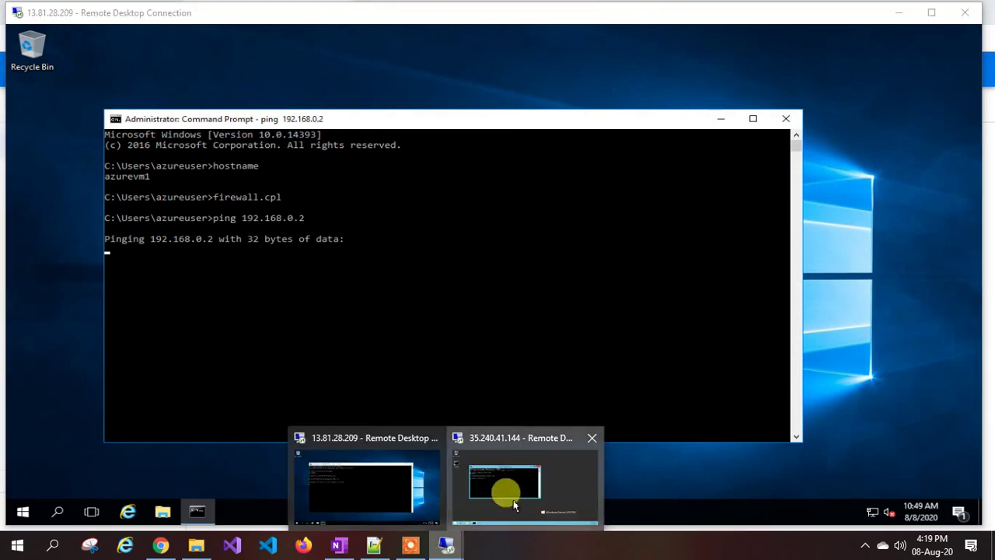
left_click(514, 498)
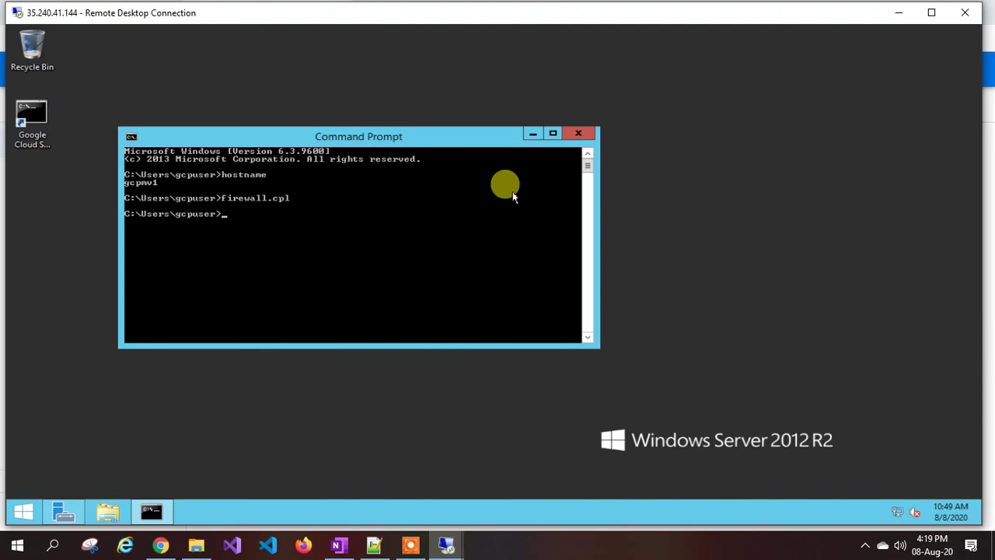
left_click(161, 545)
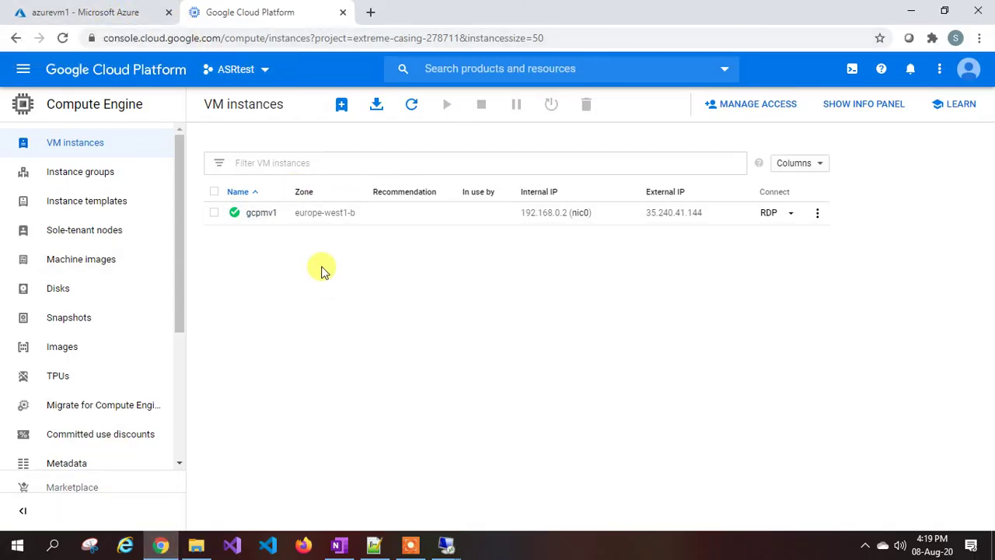
In the Azure portal, check notifications showing the azure-to-gcp deployment still in progress.
left_click(111, 7)
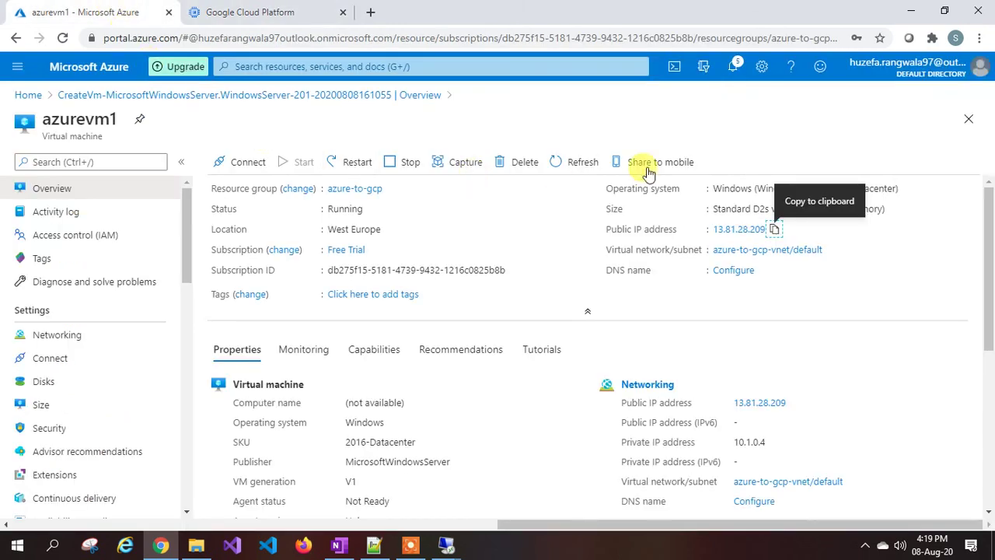
left_click(732, 69)
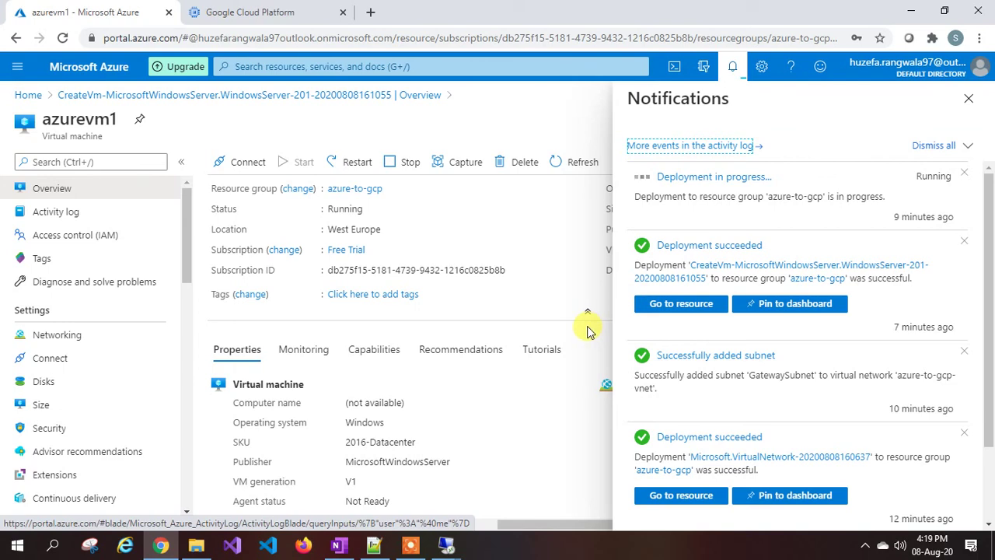
left_click(410, 544)
Open the succeeded azure-to-gcp-vng gateway to see its public IP 104.214.231.5.
left_click(533, 523)
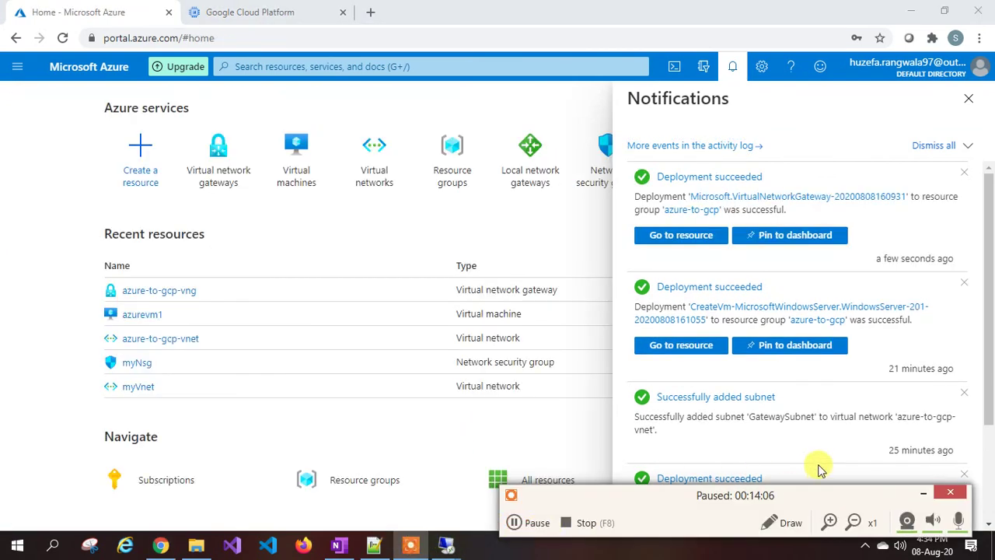
left_click(923, 492)
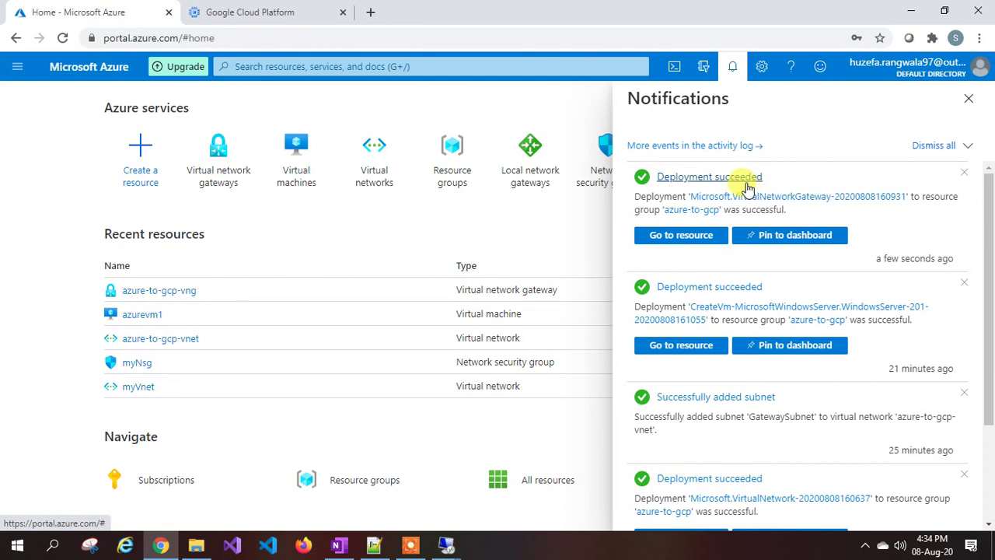
left_click(687, 238)
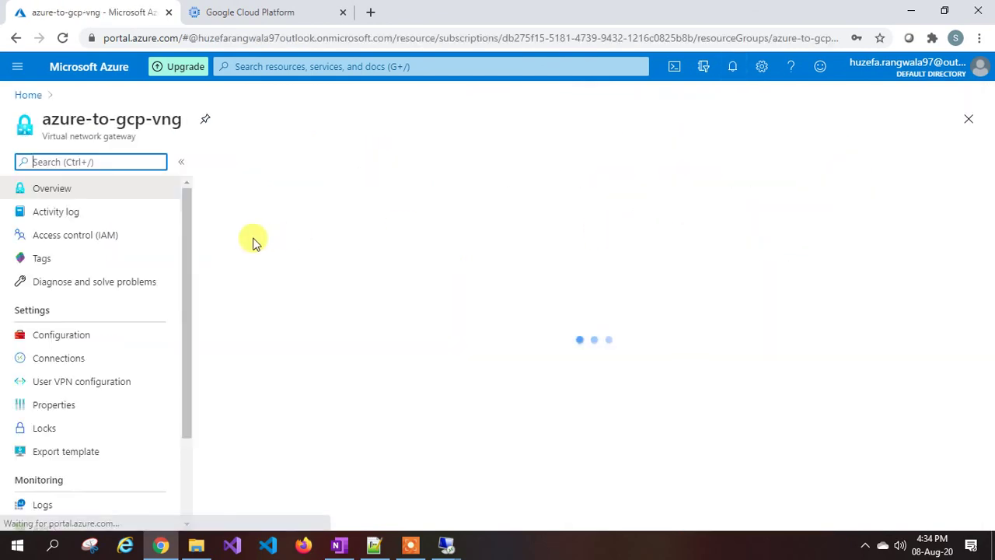
left_click_drag(47, 136, 107, 139)
left_click(107, 138)
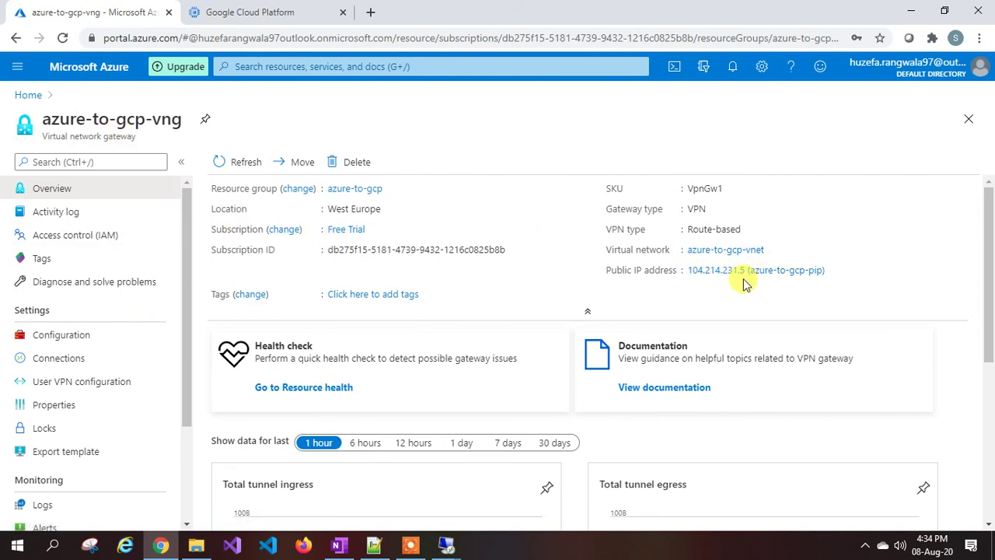
left_click(262, 17)
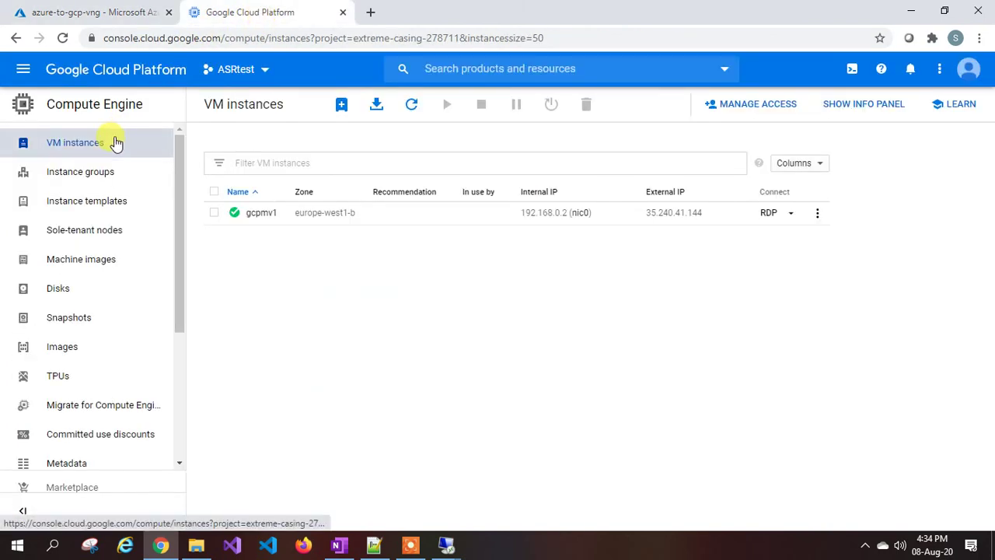
Go to Hybrid Connectivity > VPN and begin creating a new VPN connection.
left_click(21, 73)
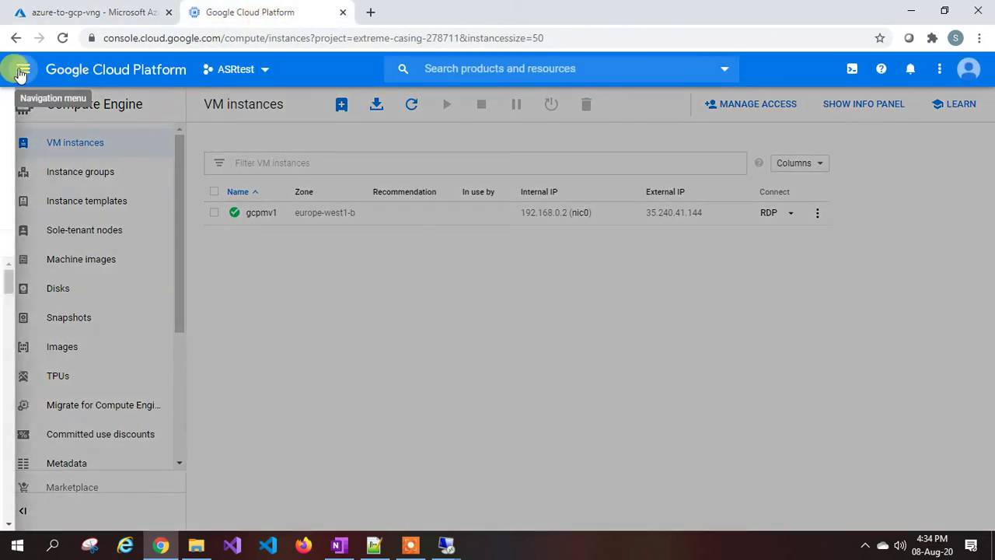
mouse_move(95, 149)
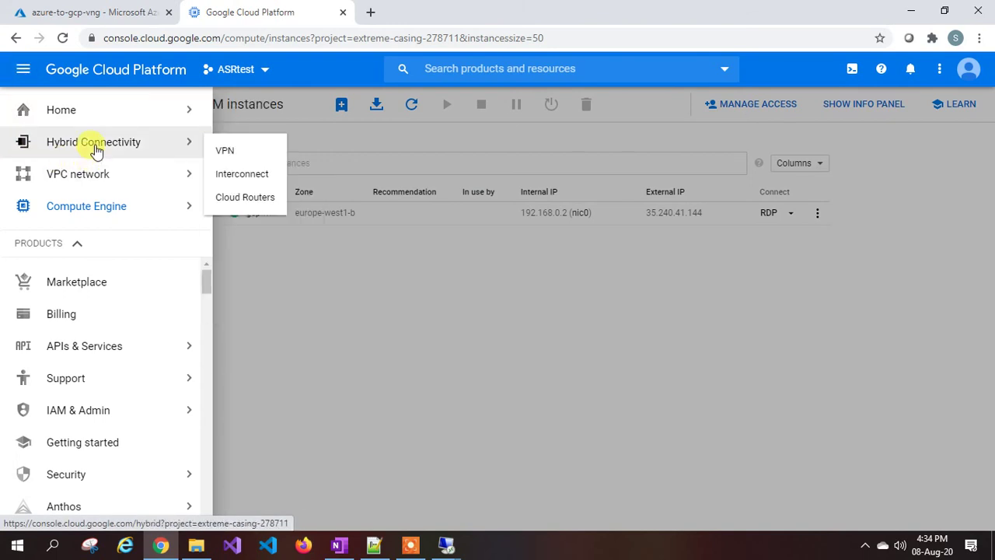
scroll(117, 362, "down", 3)
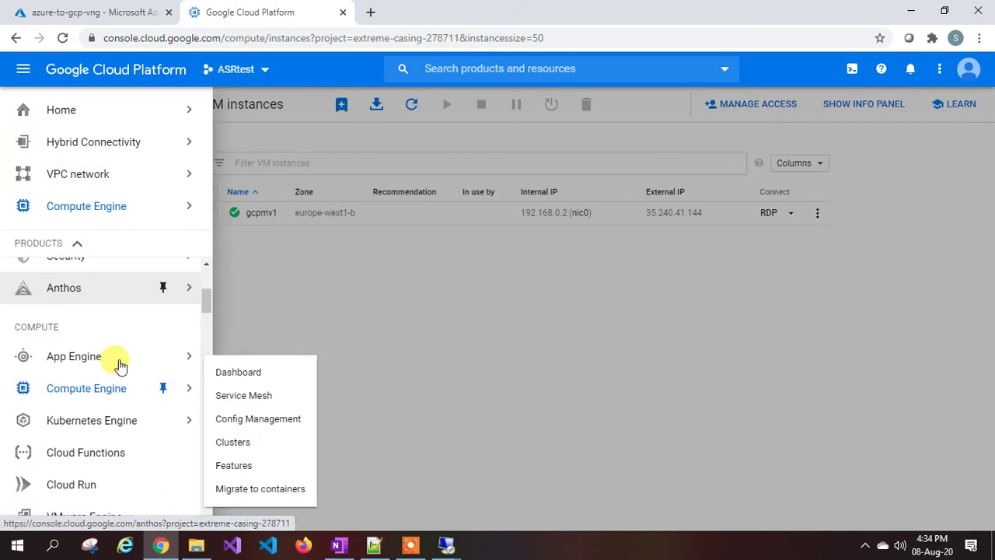
scroll(117, 362, "down", 6)
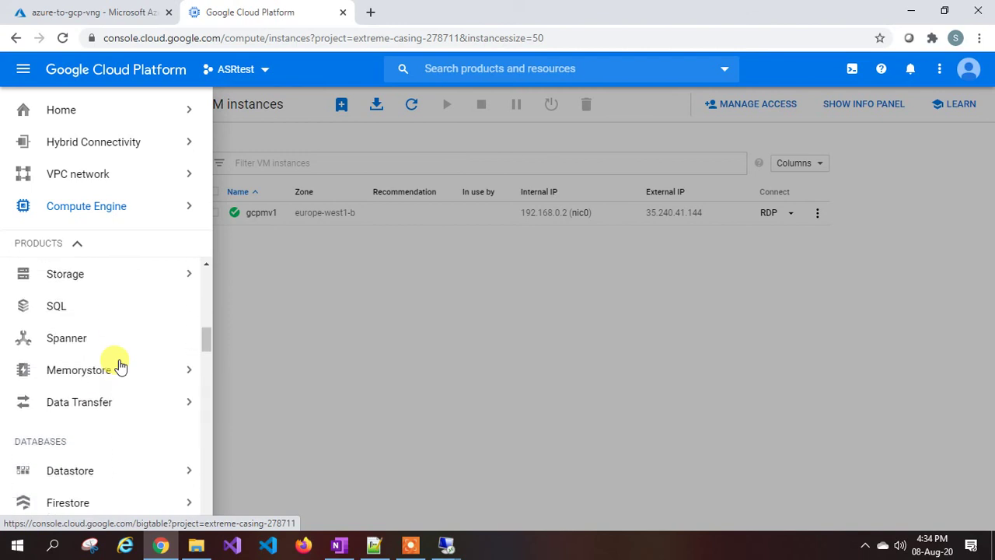
scroll(117, 362, "down", 3)
mouse_move(38, 342)
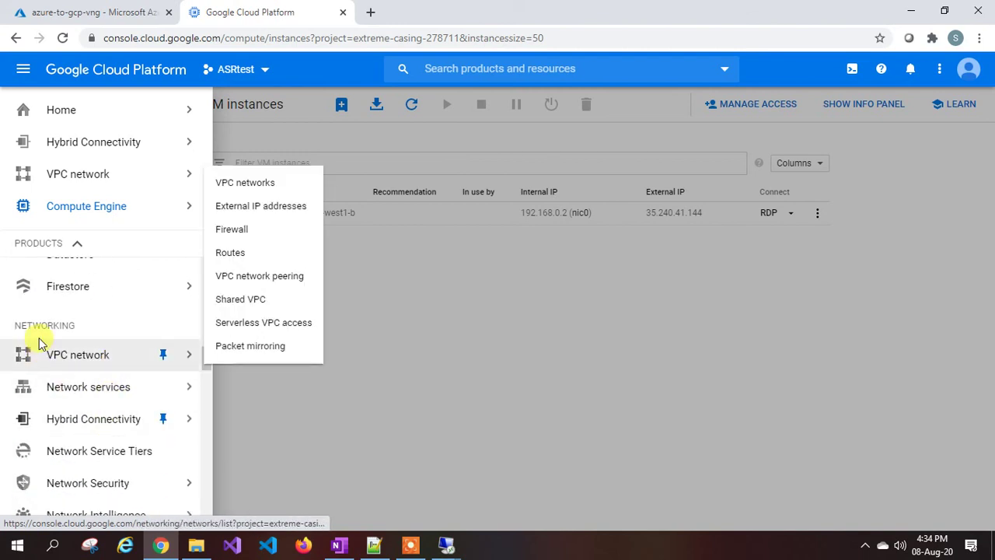
mouse_move(91, 430)
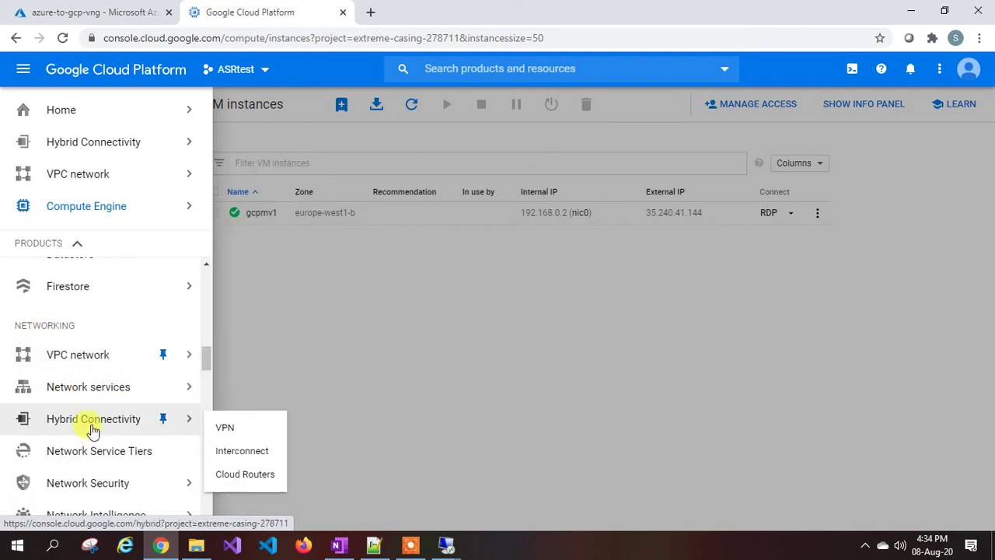
left_click(246, 430)
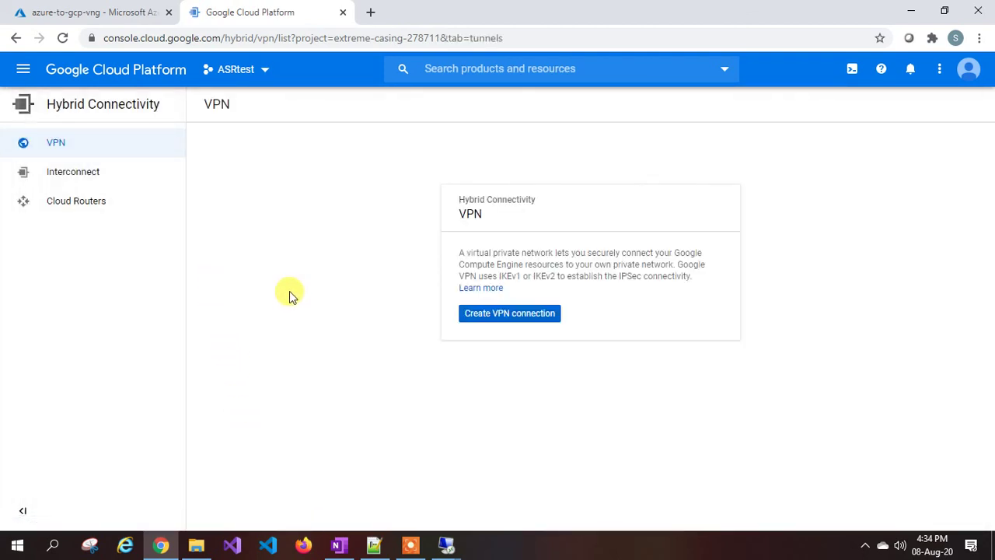
left_click(526, 314)
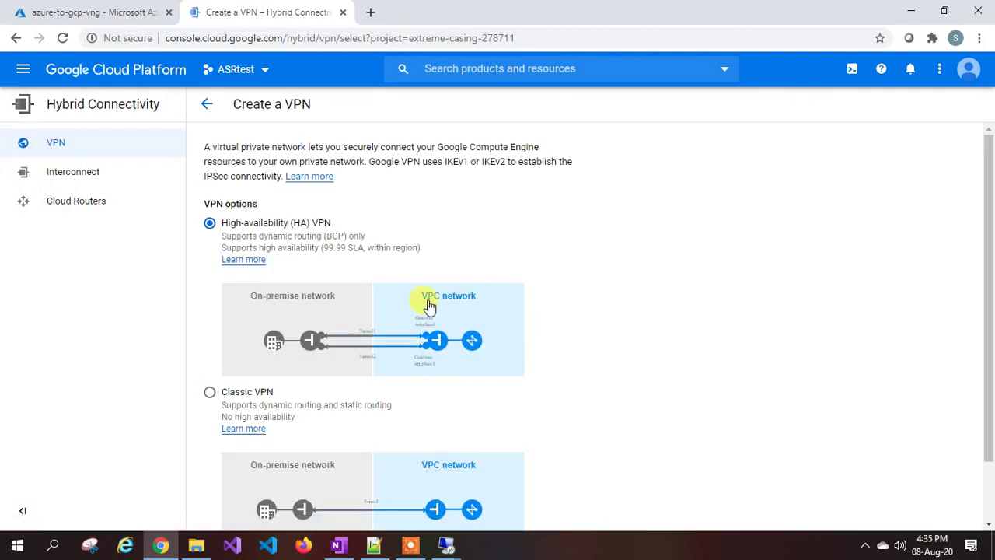
Continue with Classic VPN selected to reach the form with first tunnel vpn-1-tunnel-1.
scroll(427, 304, "down", 2)
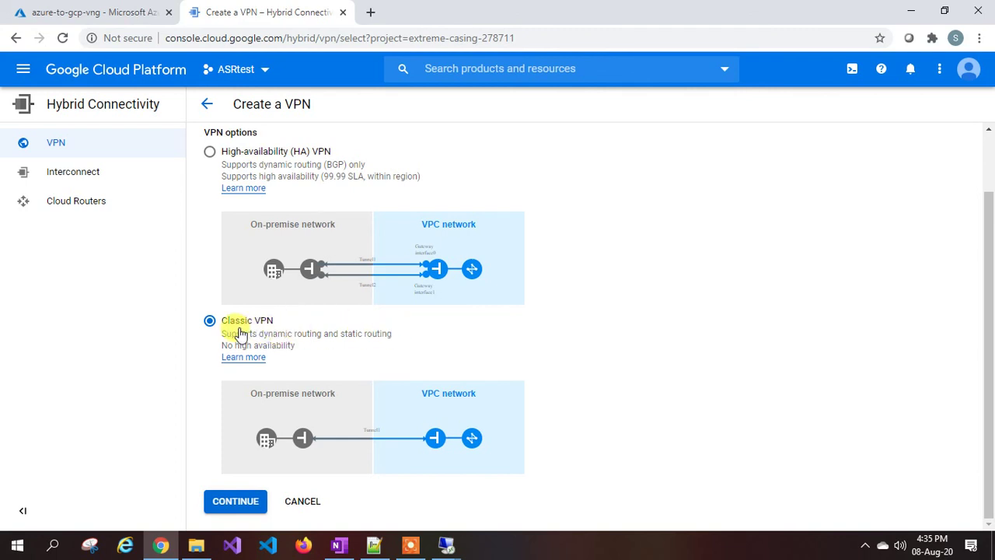
left_click(234, 504)
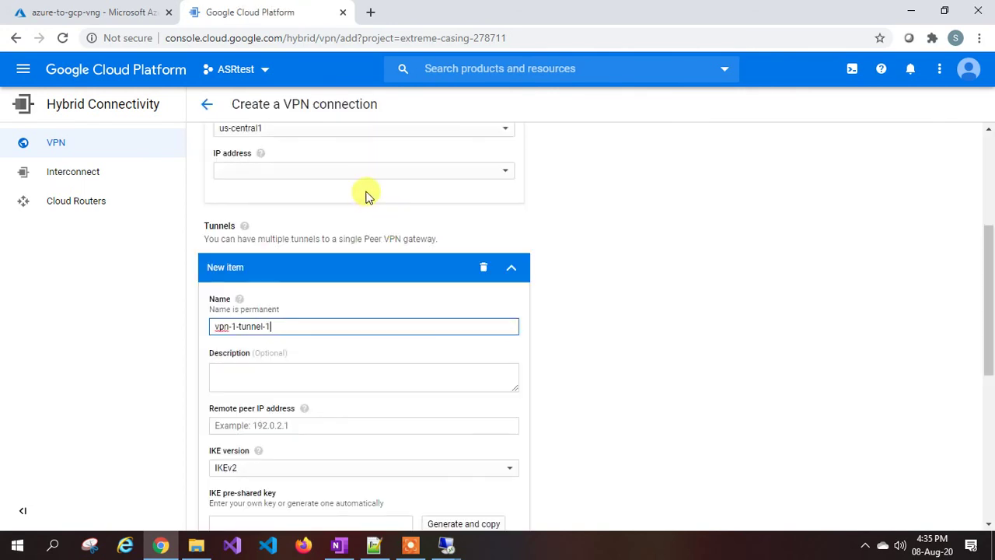
Rename the VPN gateway from vpn-1 to gcp-to-azure-vng.
scroll(369, 217, "up", 3)
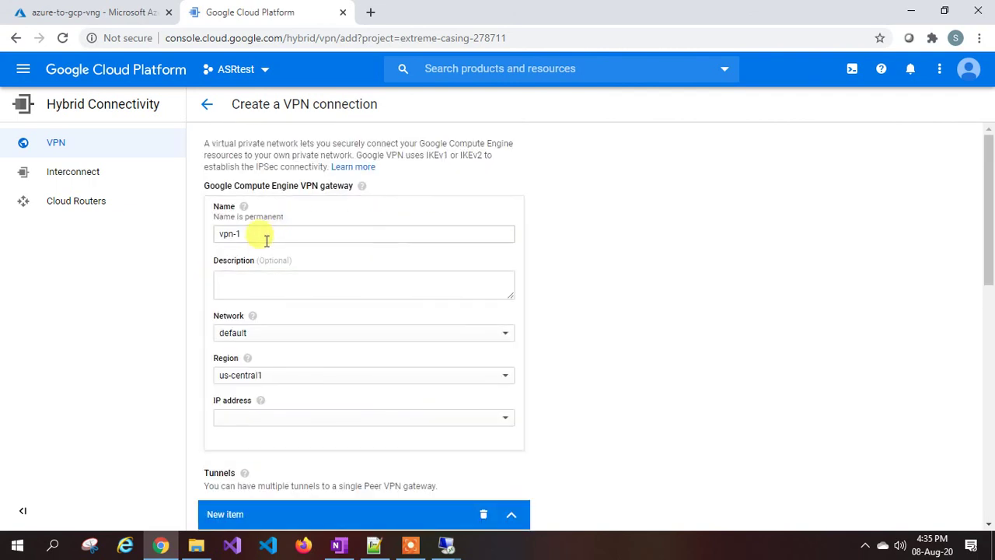
left_click_drag(268, 238, 218, 223)
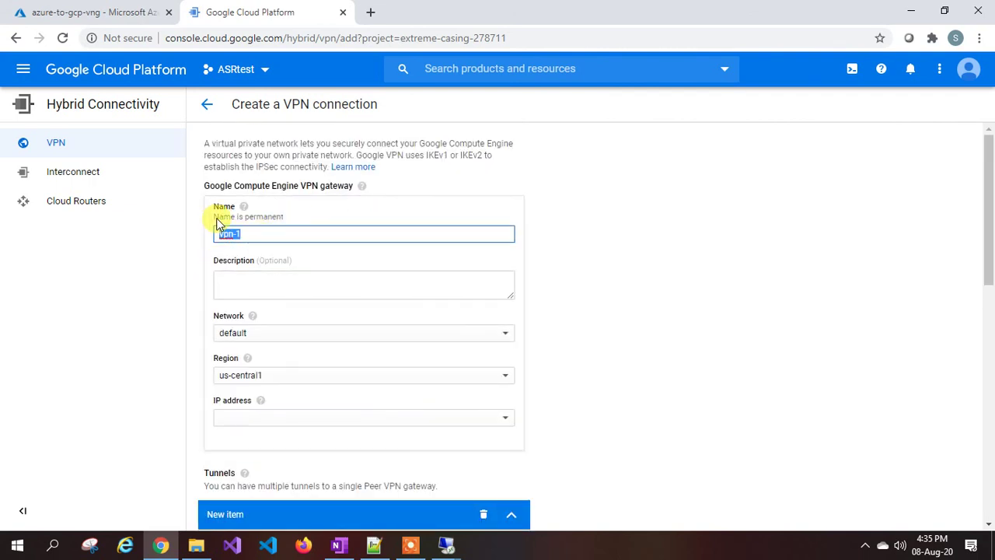
type("gcp-to-")
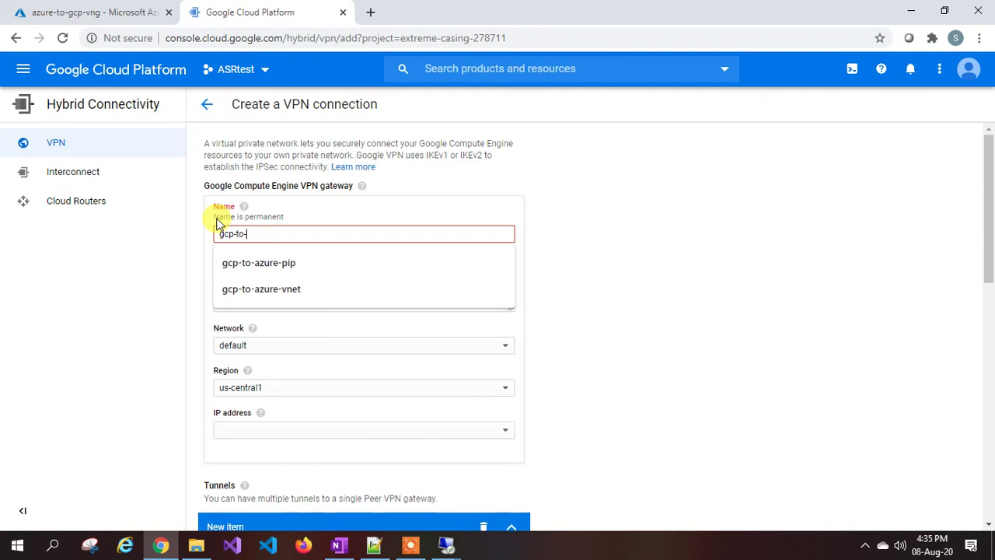
type("azure-vng")
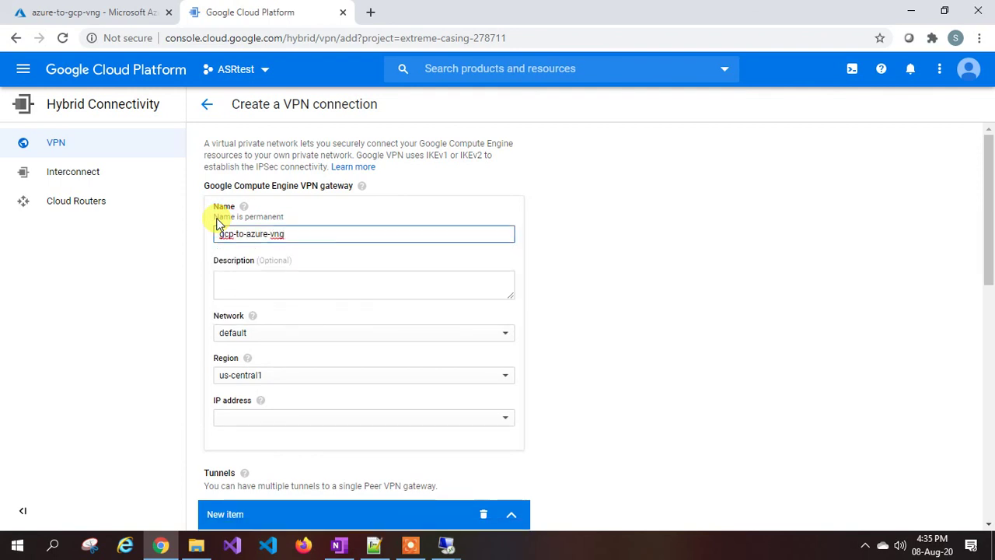
Put the gateway on network gcp-to-azure-vnet in region europe-west1, then check the Azure gateway.
scroll(218, 221, "down", 2)
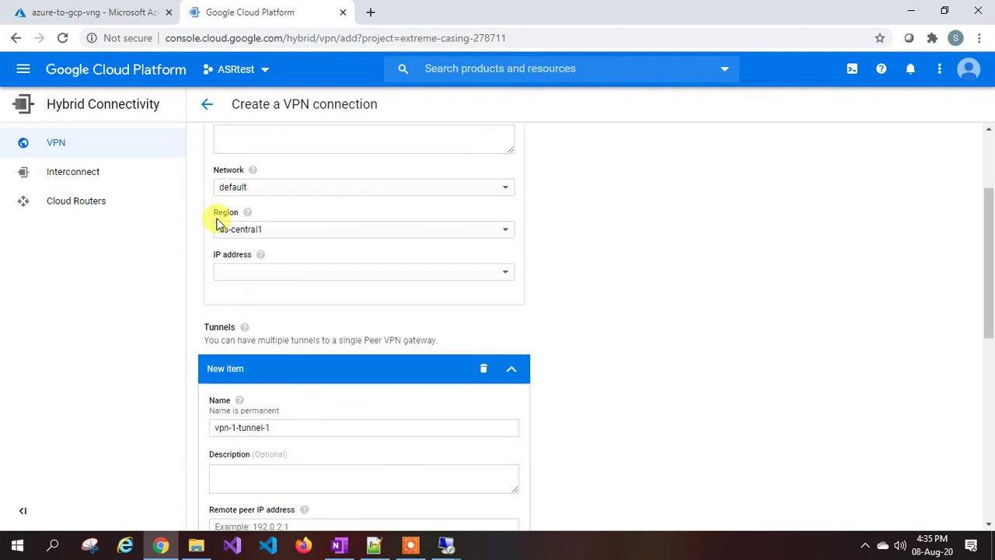
left_click(244, 191)
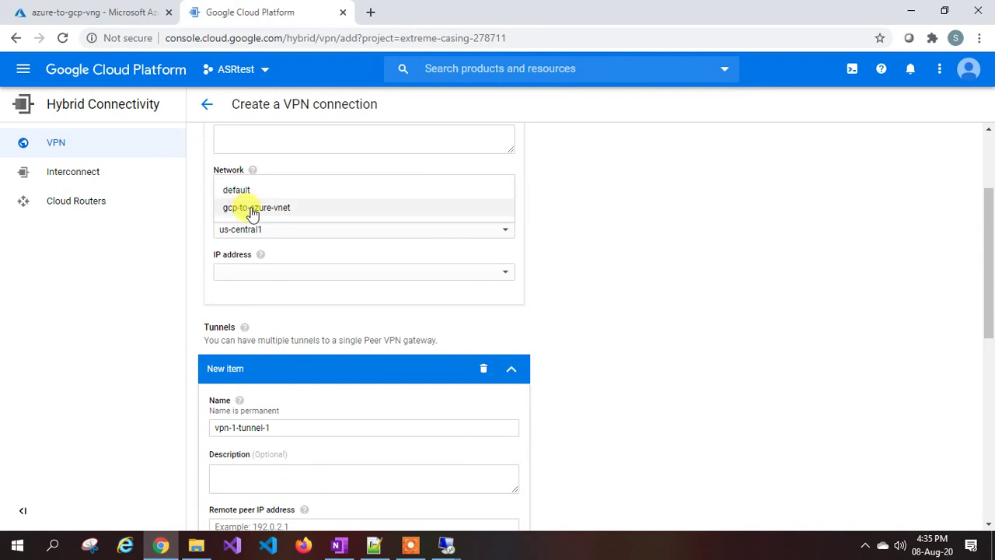
left_click(253, 209)
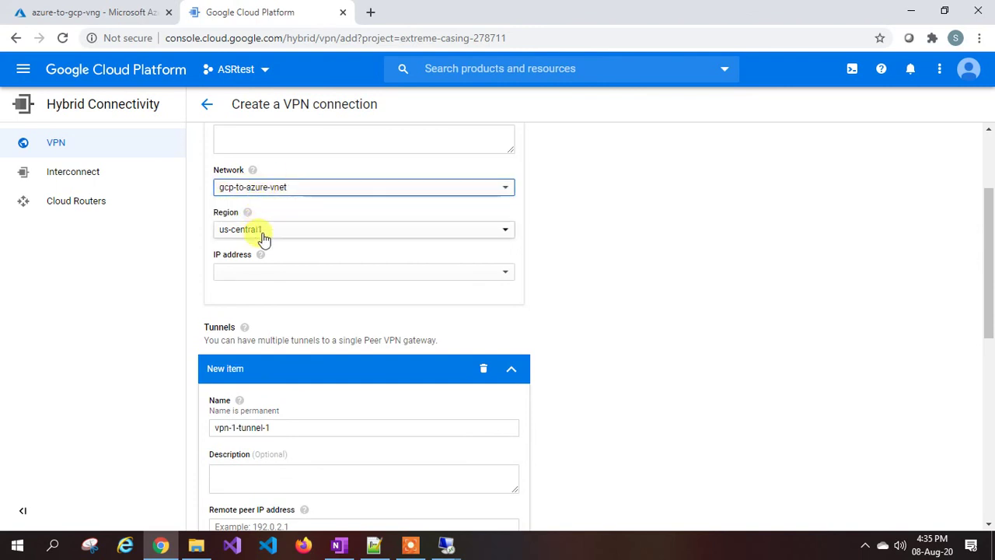
left_click(263, 231)
scroll(264, 240, "up", 2)
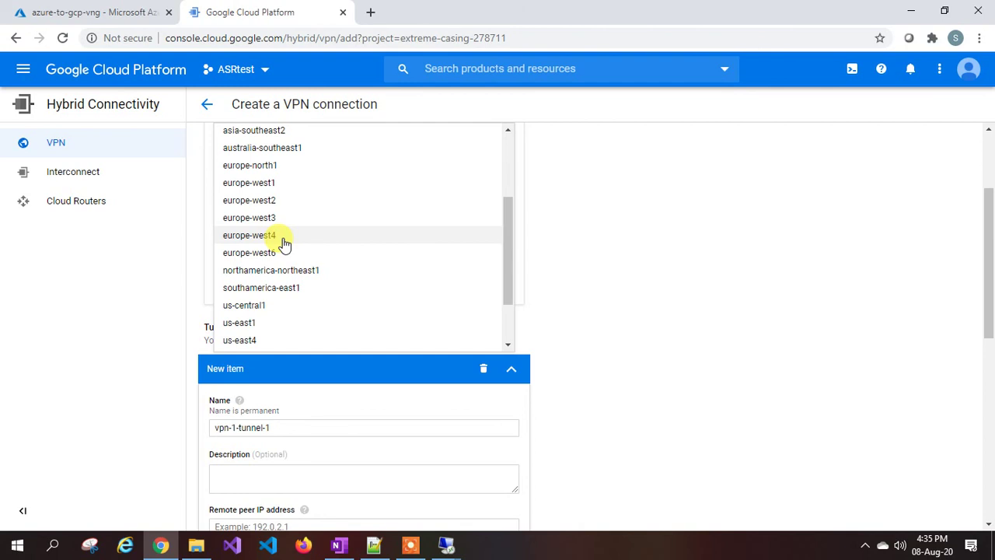
scroll(285, 243, "up", 4)
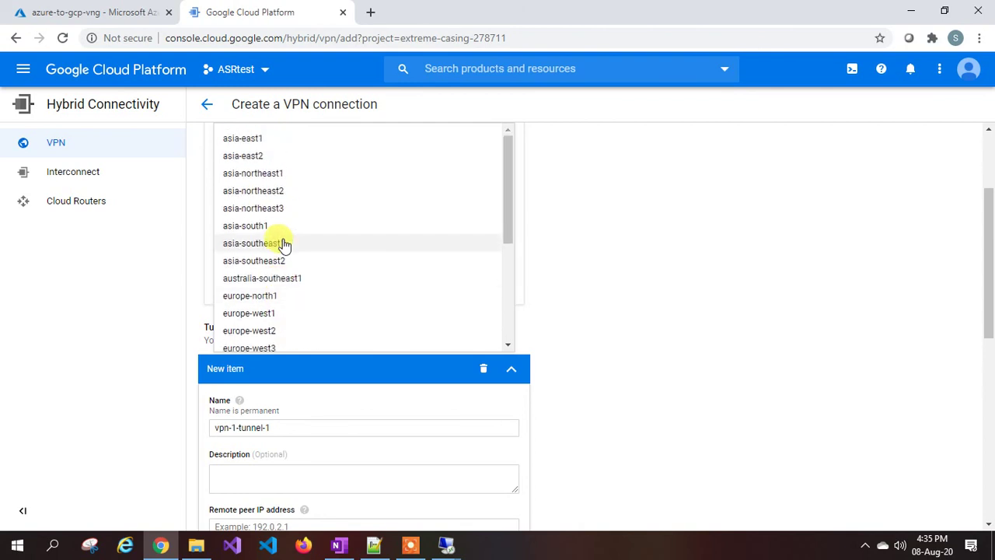
left_click(261, 314)
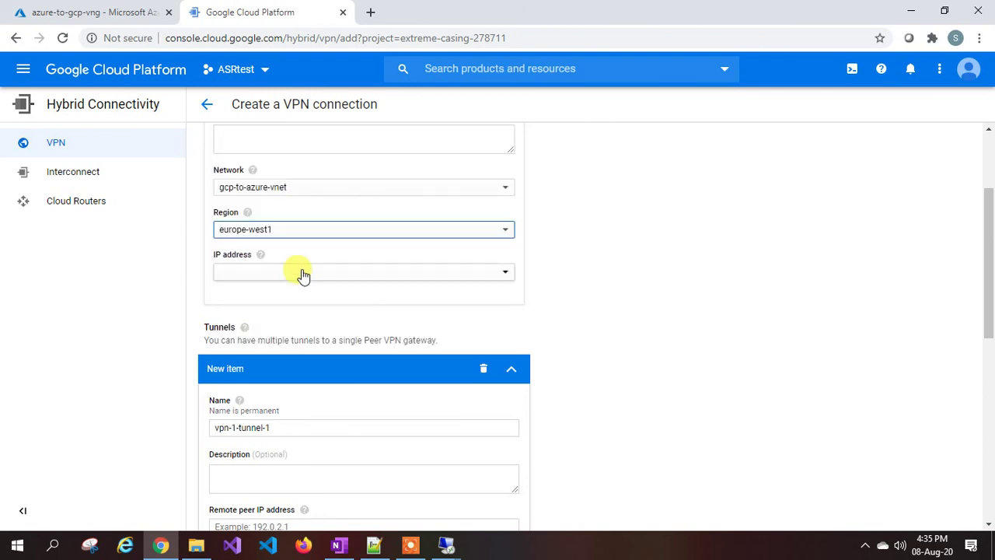
scroll(233, 267, "up", 1)
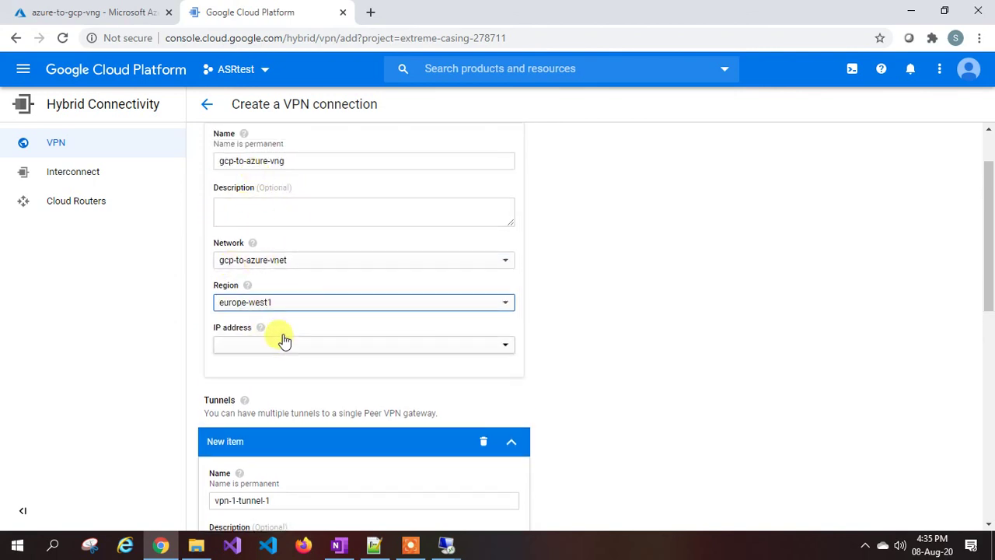
left_click(116, 11)
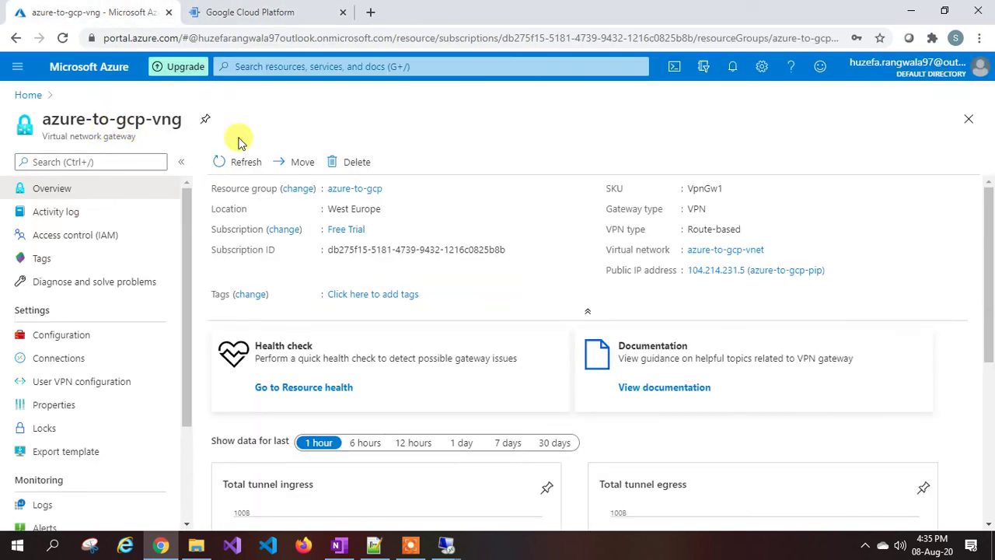
left_click(244, 17)
Reserve static IP gcp-to-azure-pip (35.189.196.75) as the gateway's IP address.
left_click(266, 348)
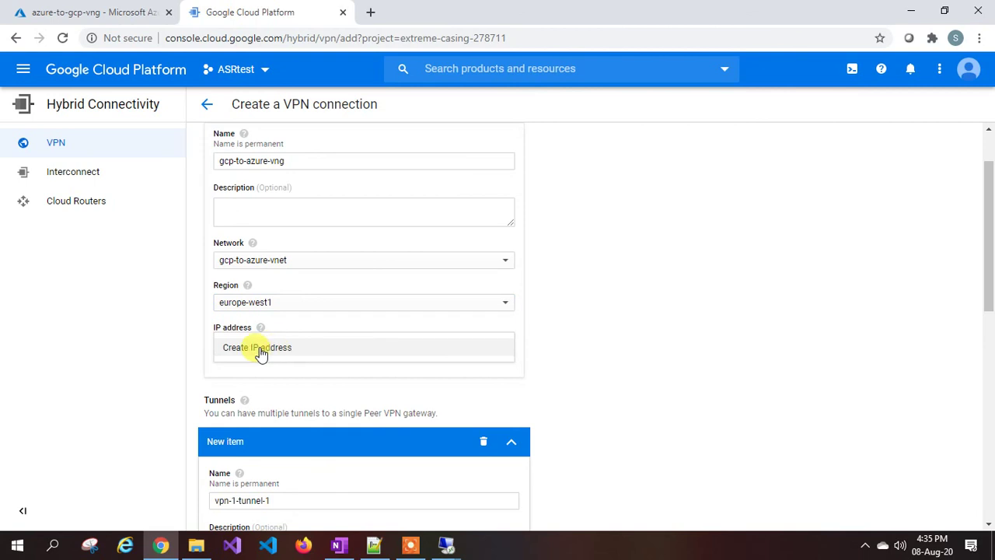
left_click(261, 348)
left_click(409, 266)
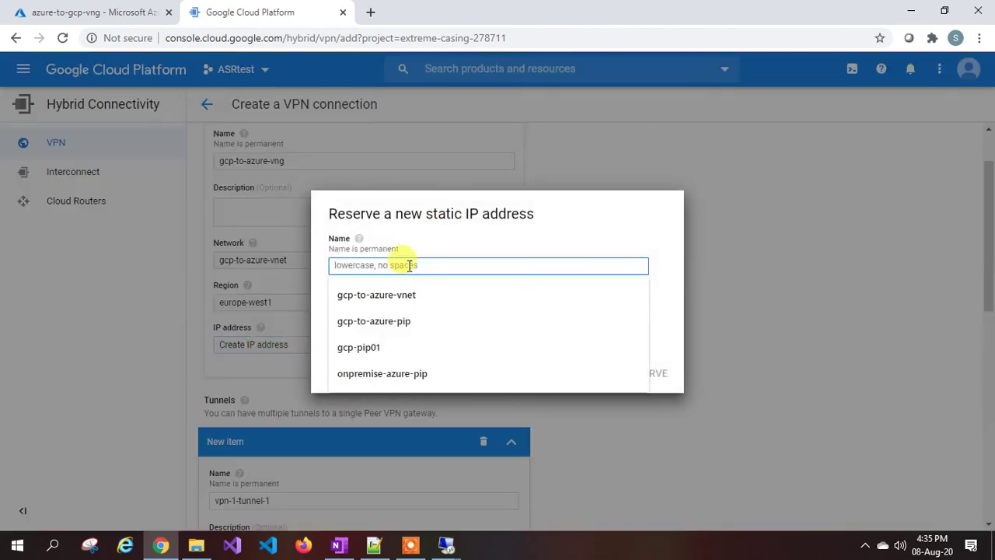
type("gcp-to")
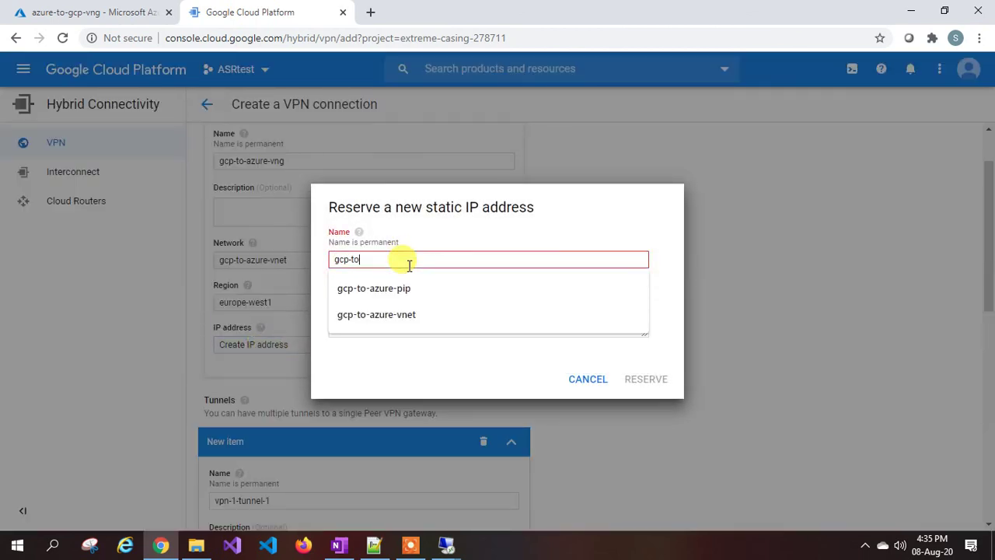
type("-azure-")
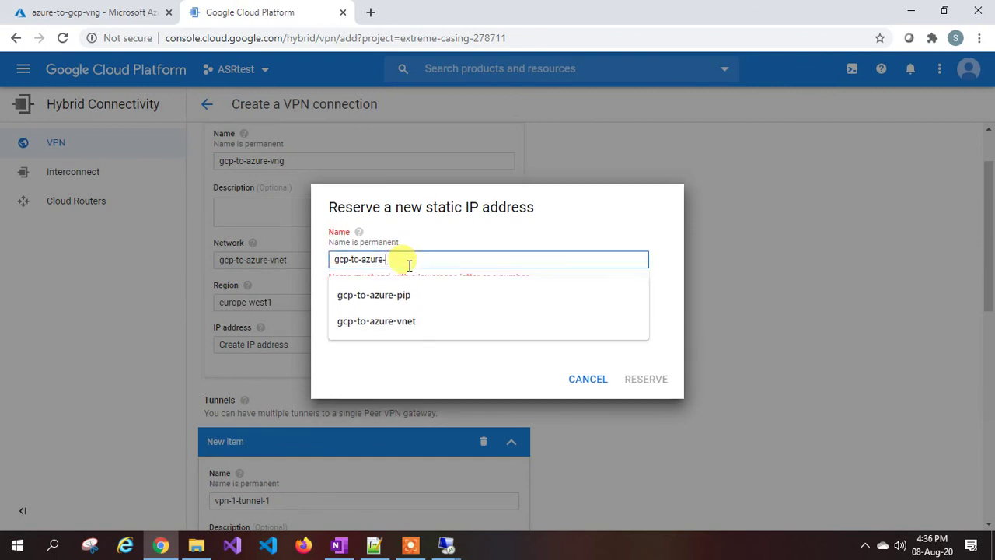
type("pip")
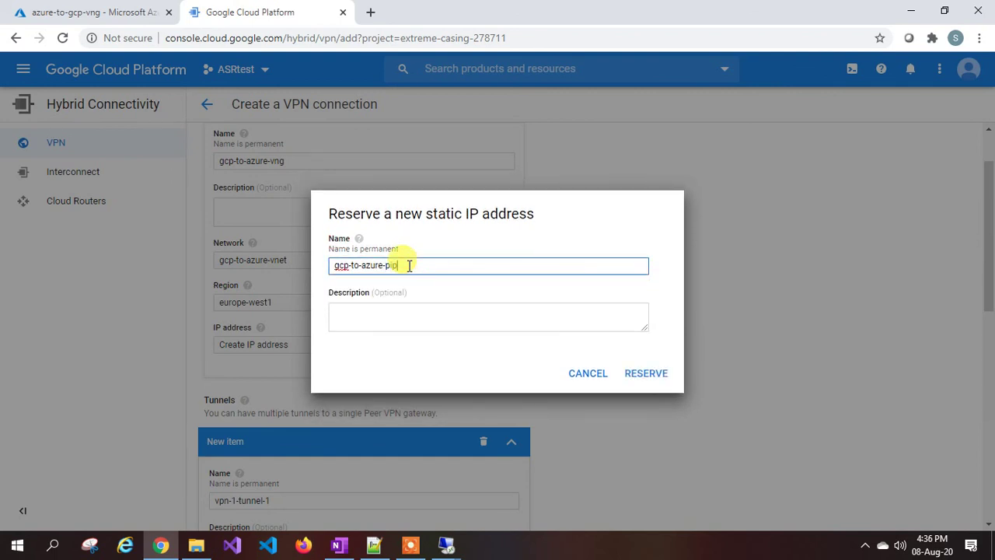
left_click(641, 374)
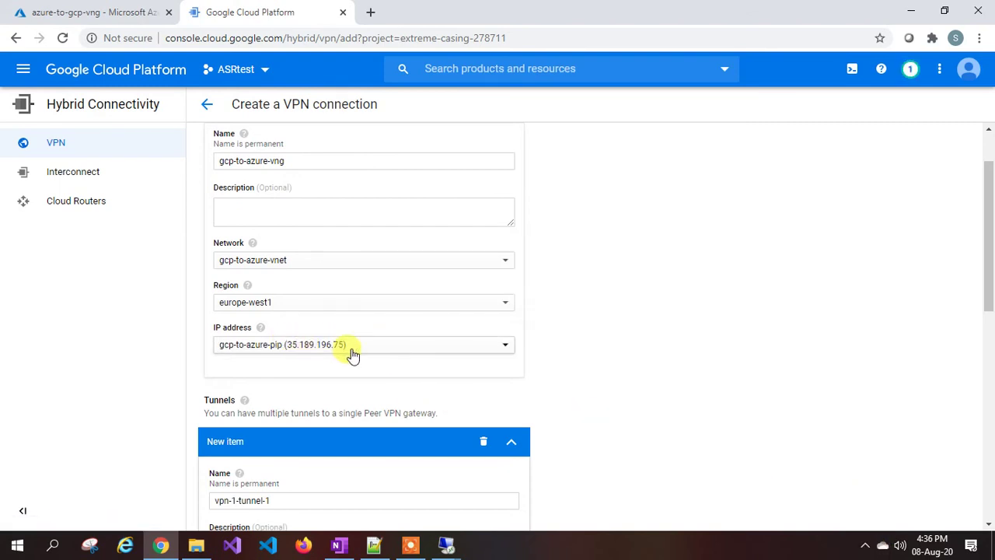
scroll(351, 351, "down", 1)
scroll(257, 365, "down", 2)
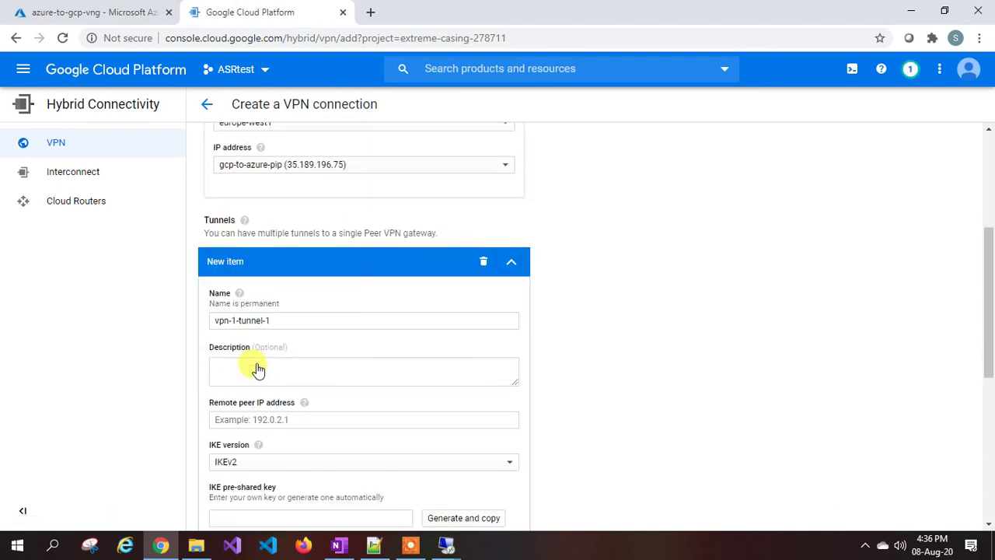
Replace the tunnel name vpn-1-tunnel-1 with gcp-to-azure-tunnel.
left_click(285, 289)
key("ctrl+a")
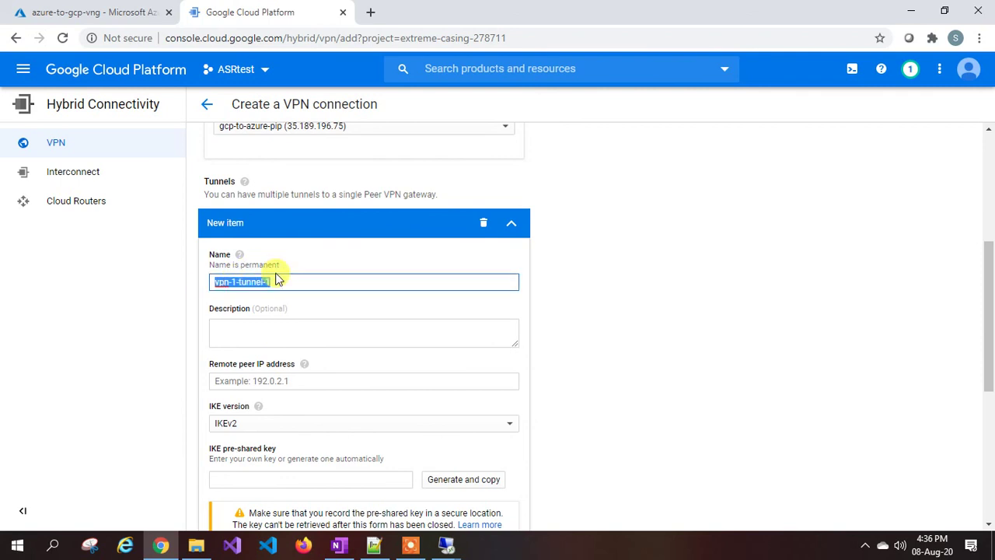
type("gcp")
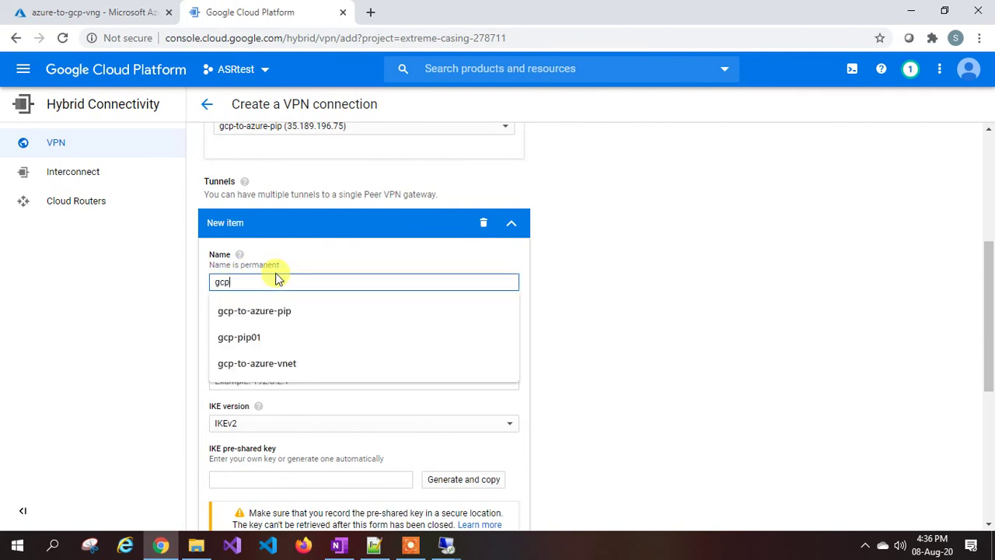
type("-to-az")
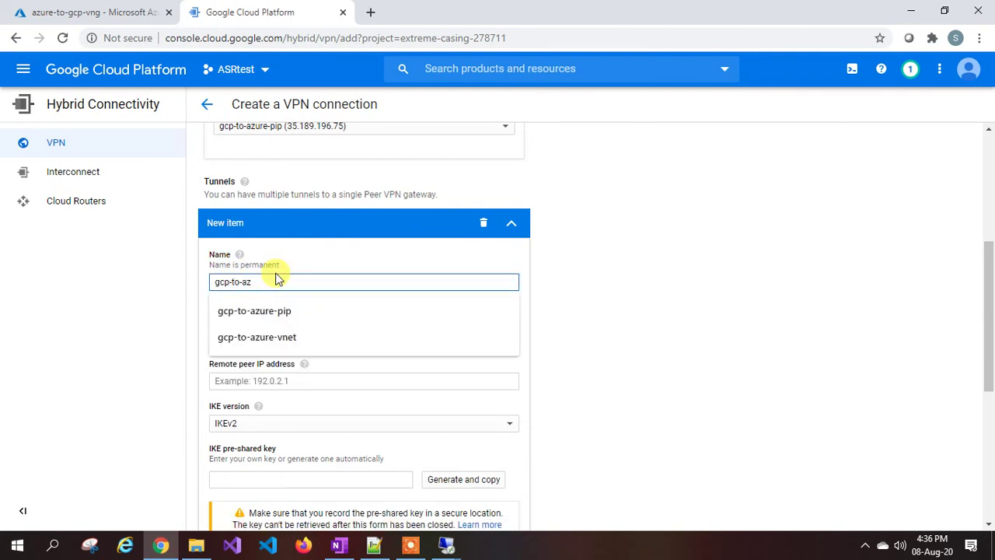
type("ure-tunnel")
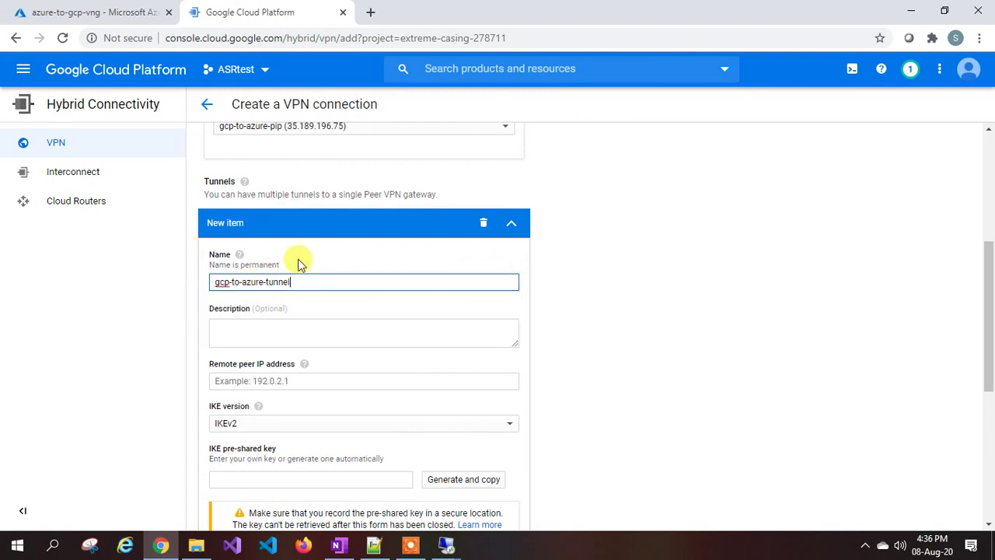
scroll(302, 265, "down", 1)
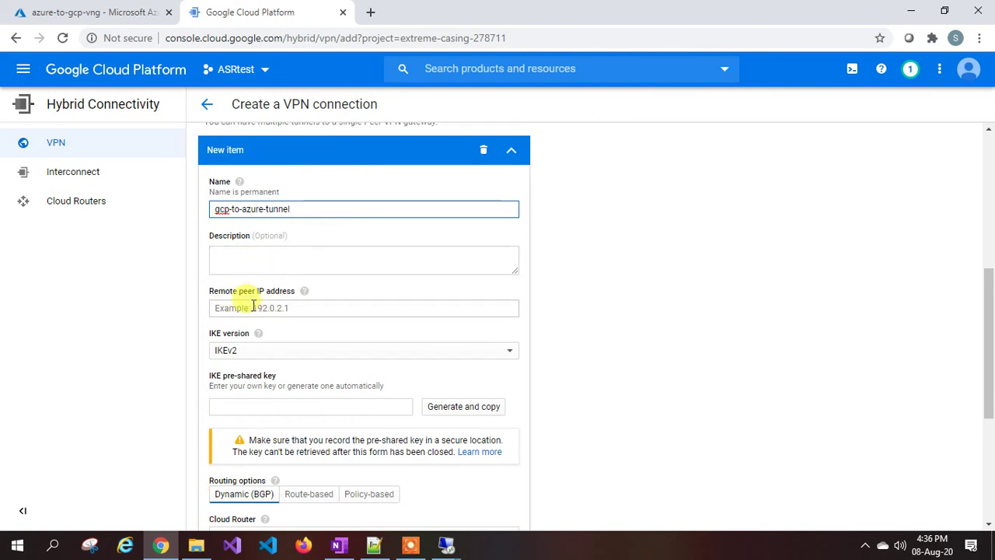
left_click(252, 307)
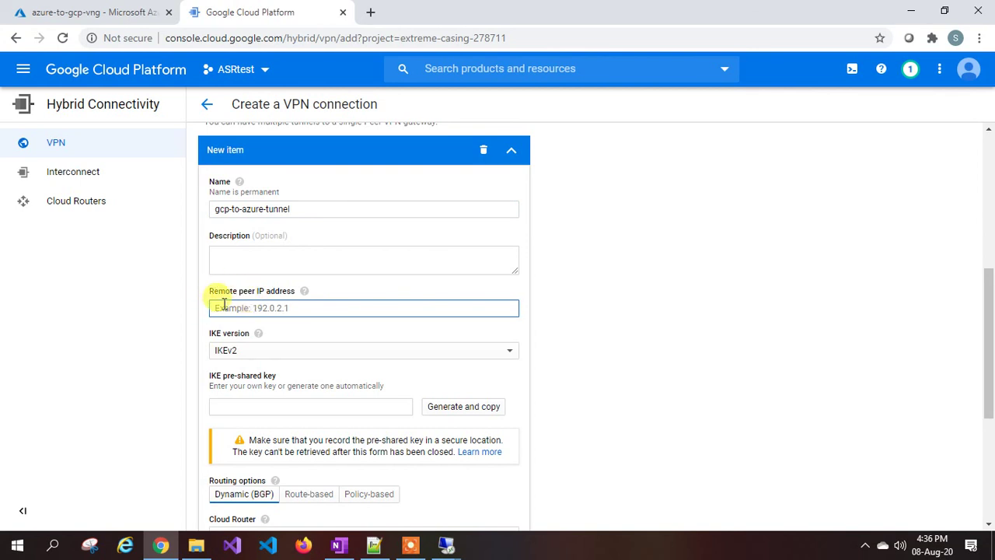
Copy azure-to-gcp-vng's public IP 104.214.231.5 from Azure and return to the GCP form.
left_click(110, 13)
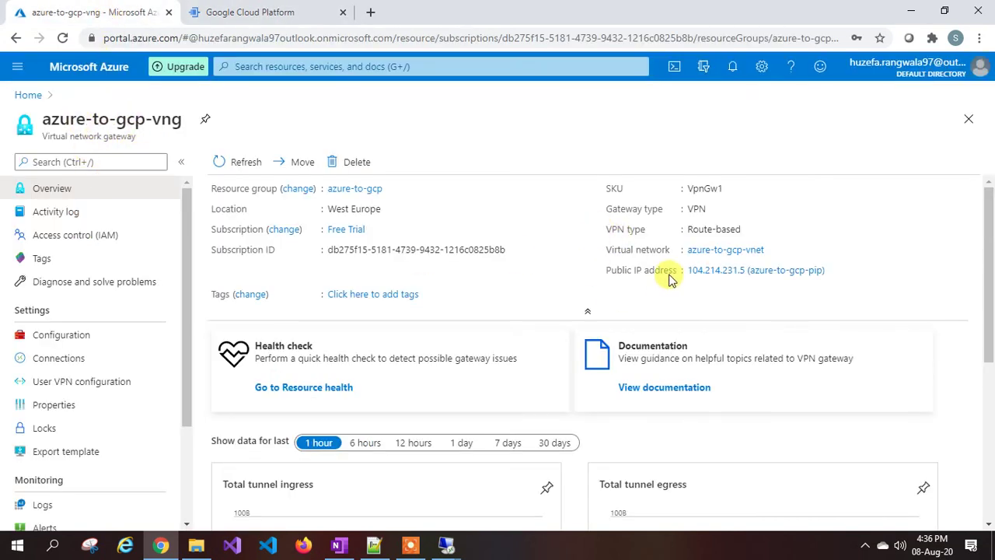
left_click(243, 11)
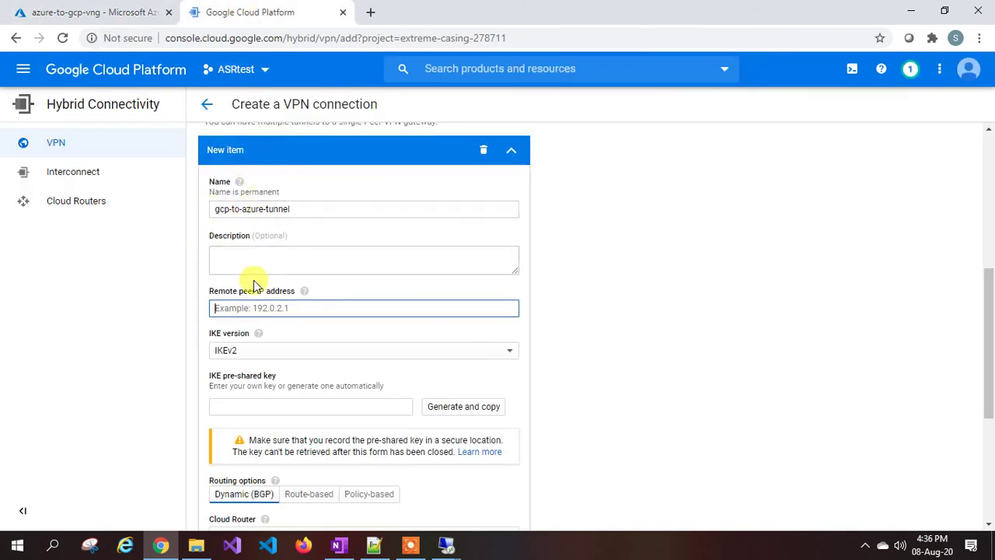
left_click(128, 12)
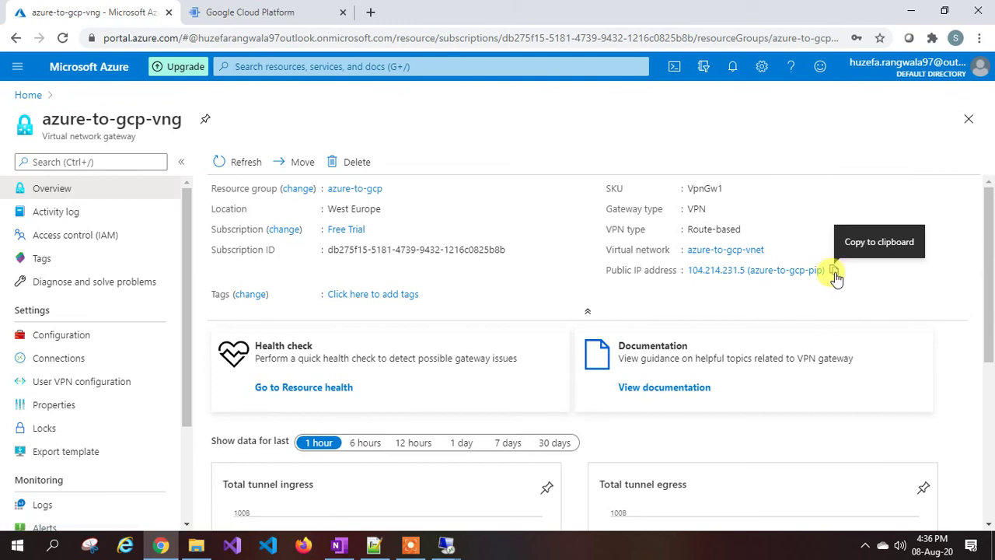
left_click(832, 271)
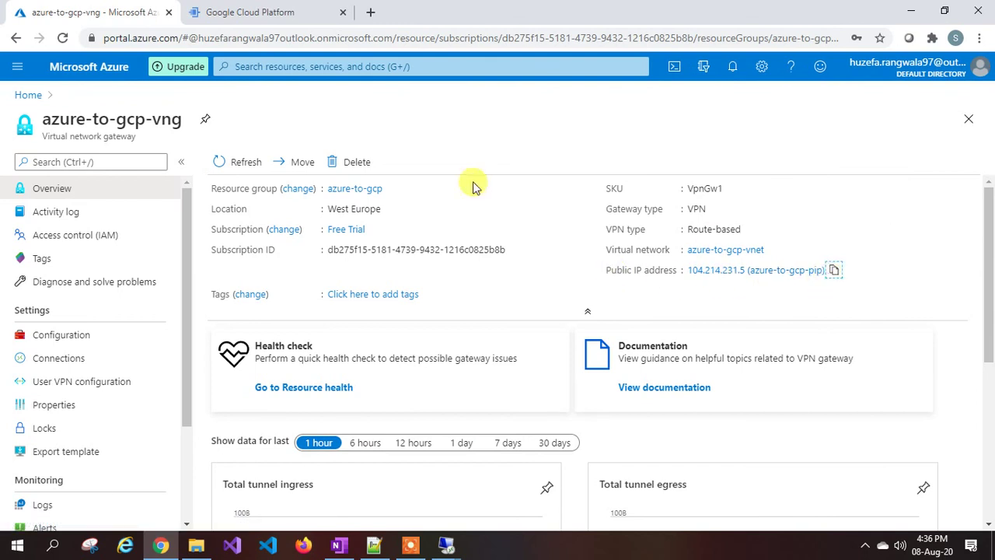
left_click(244, 16)
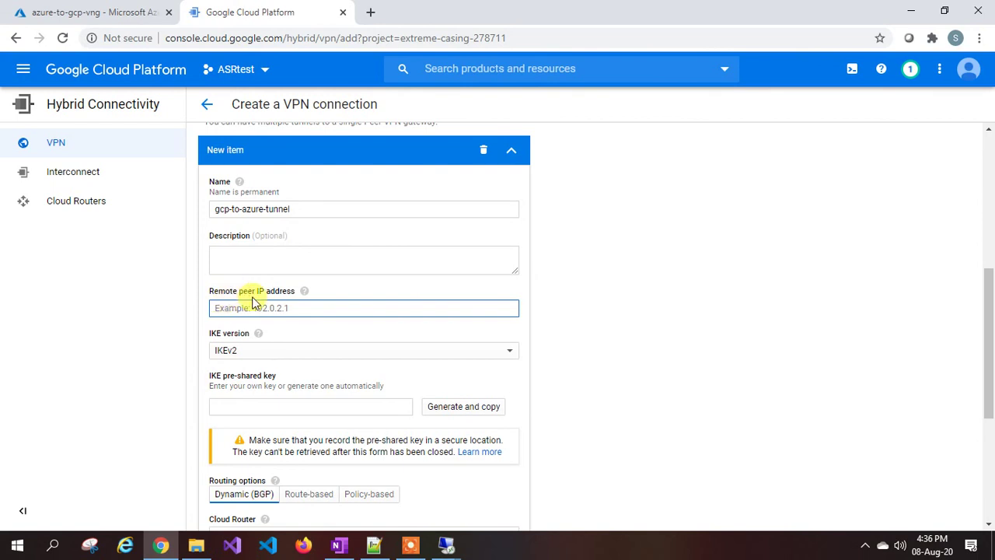
Give the tunnel peer IP 104.214.231.5, a pre-shared key, and route-based routing.
key("BackSpace")
key("BackSpace")
scroll(395, 337, "down", 1)
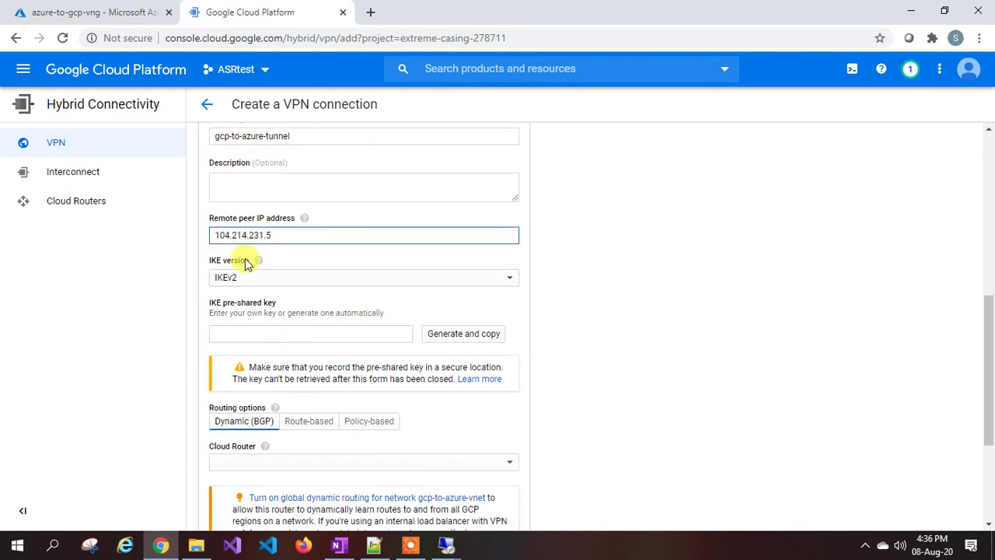
left_click(235, 335)
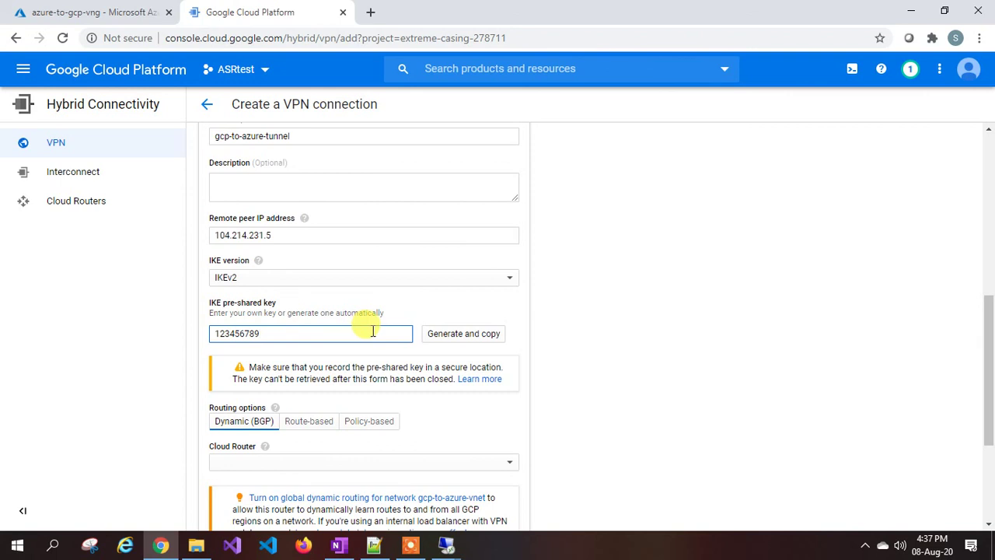
scroll(272, 268, "down", 1)
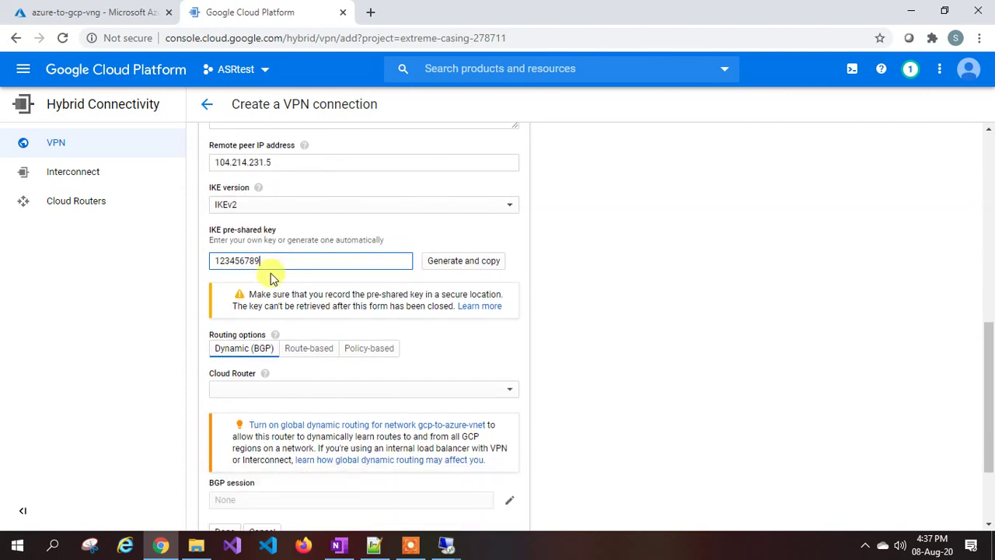
left_click(312, 353)
scroll(327, 325, "down", 1)
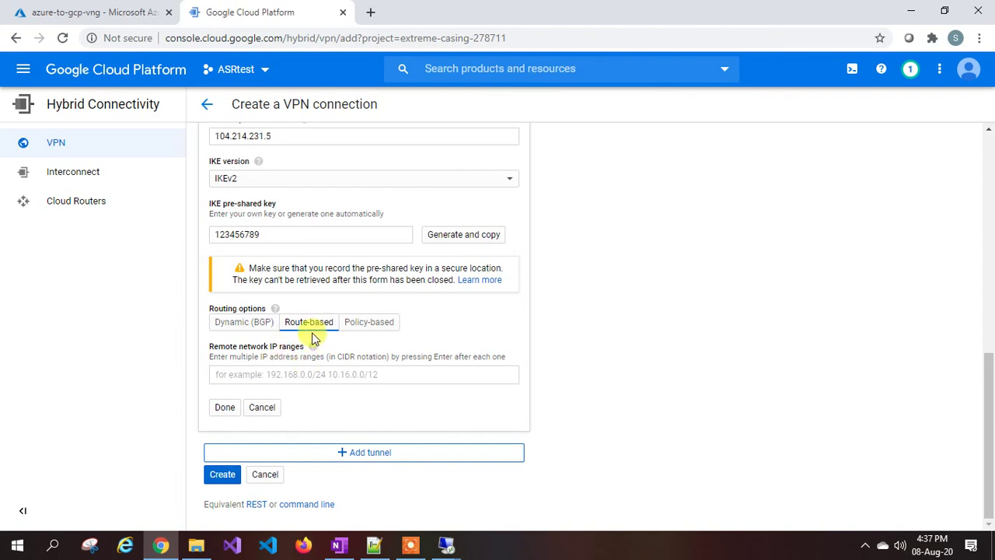
left_click(259, 378)
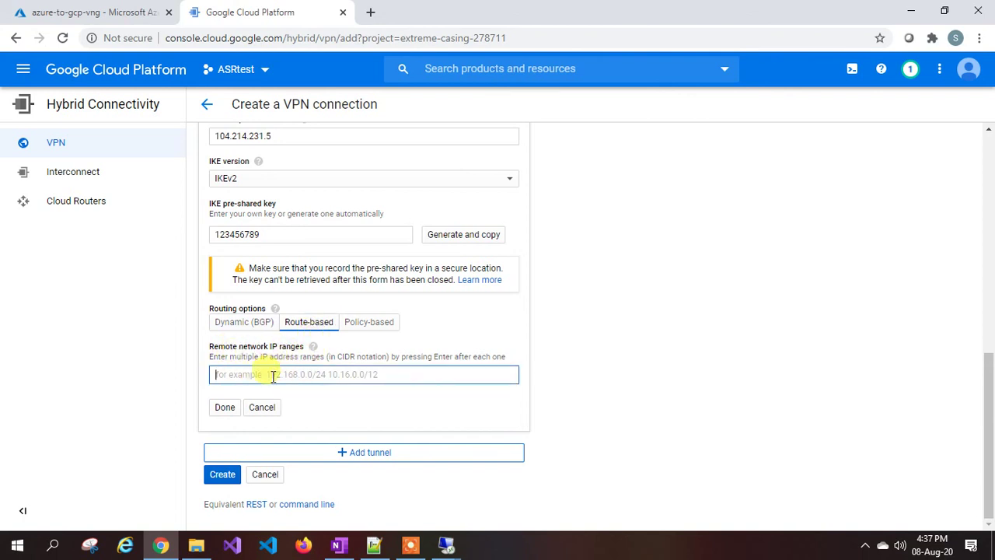
Find azure-to-gcp-vnet's address space 10.1.0.0/16 in Azure Virtual networks and select it.
left_click(115, 14)
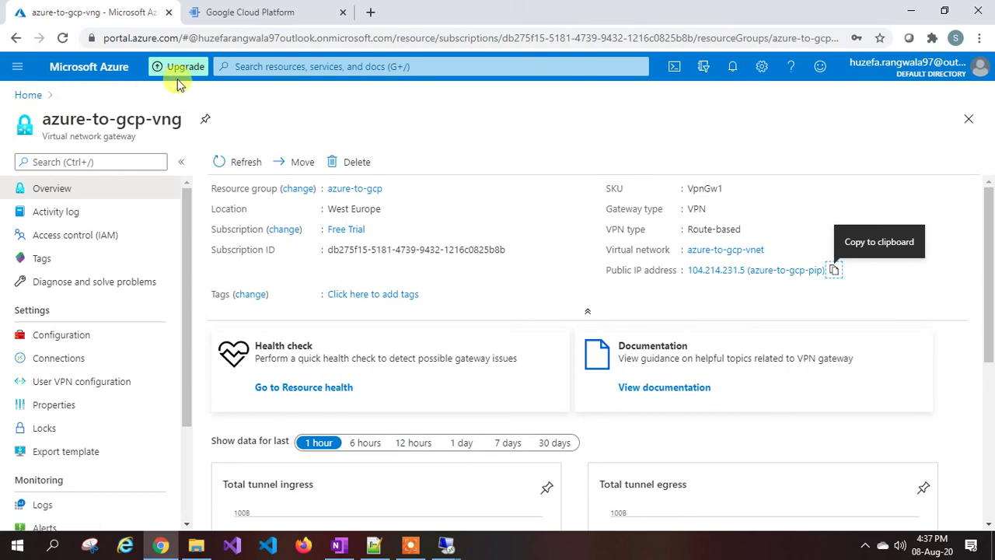
left_click(237, 65)
type("virtual")
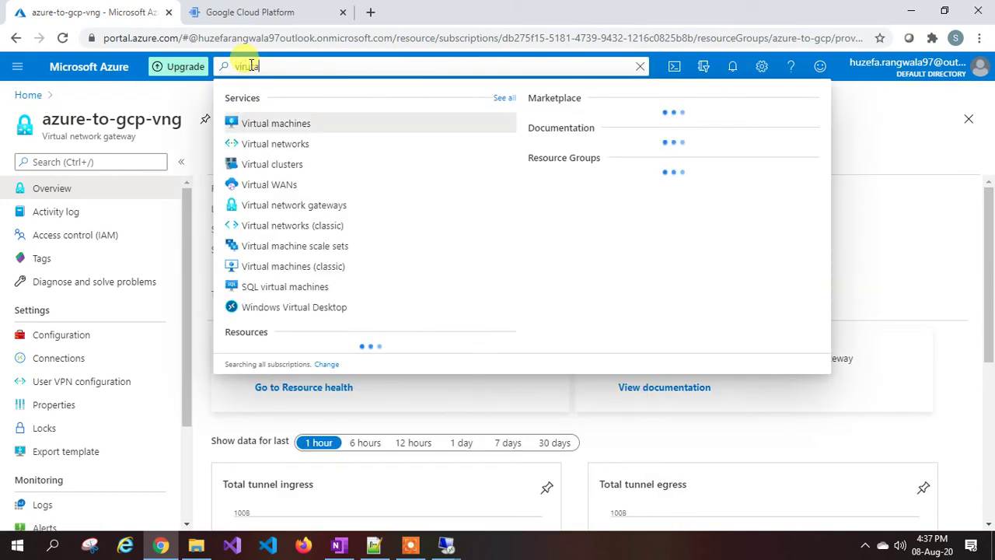
left_click(288, 146)
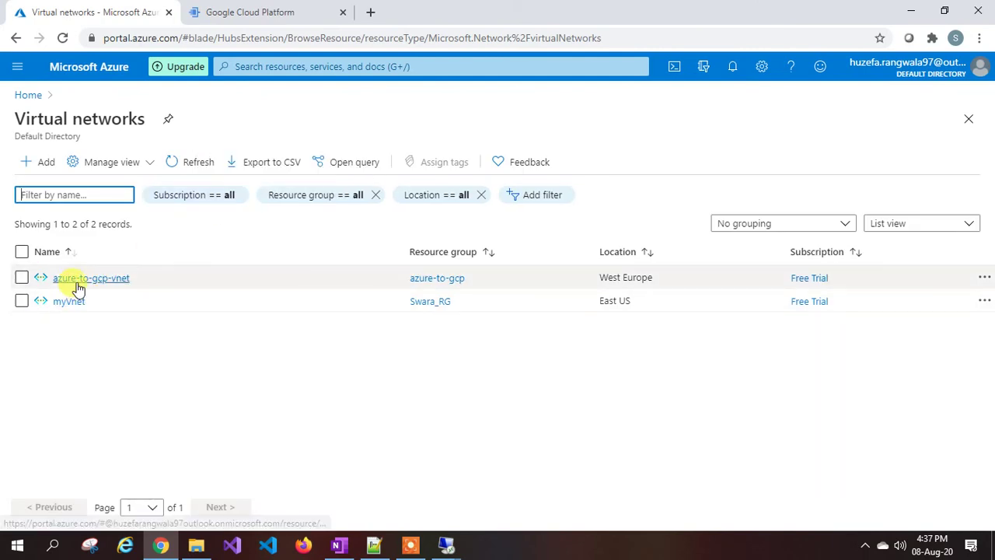
left_click(78, 284)
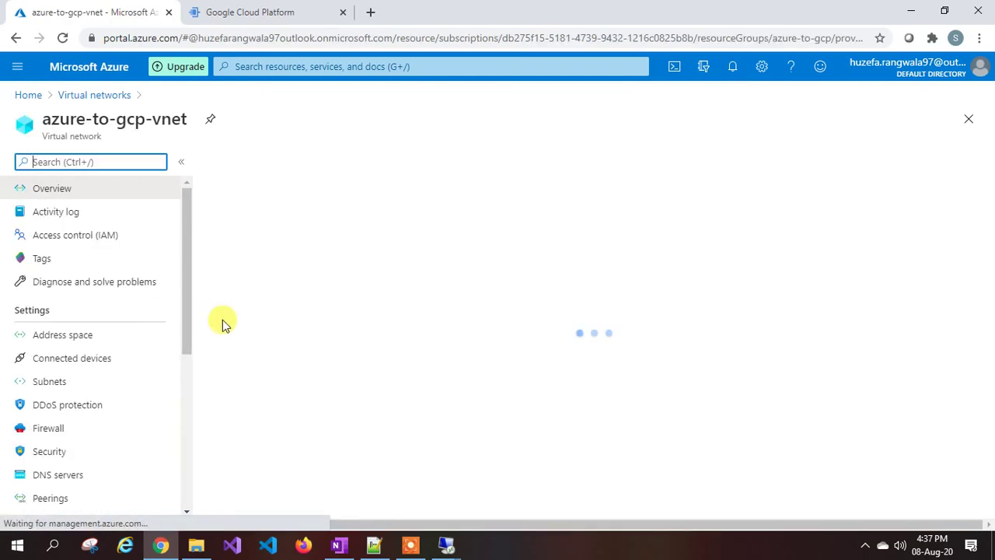
left_click(63, 334)
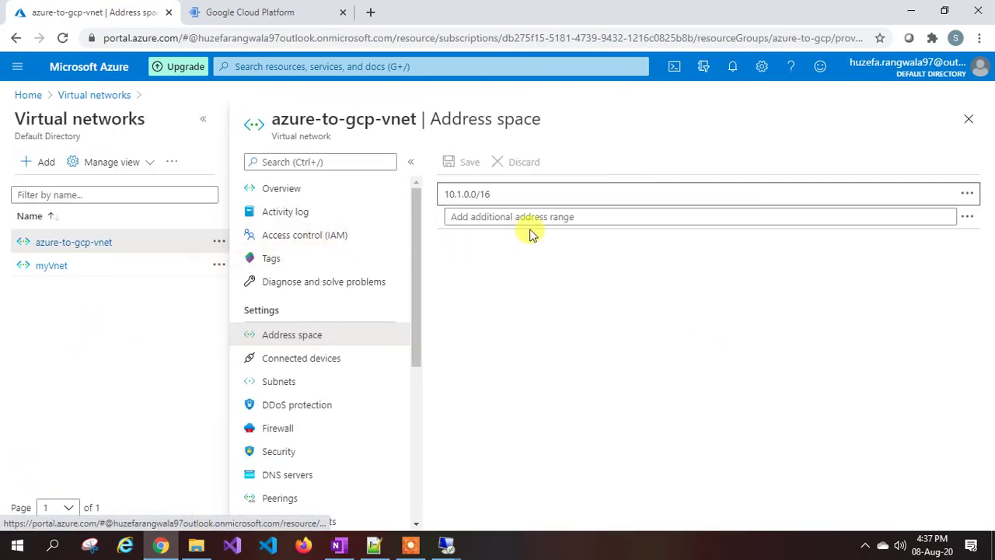
left_click_drag(500, 194, 451, 192)
key("ctrl+c")
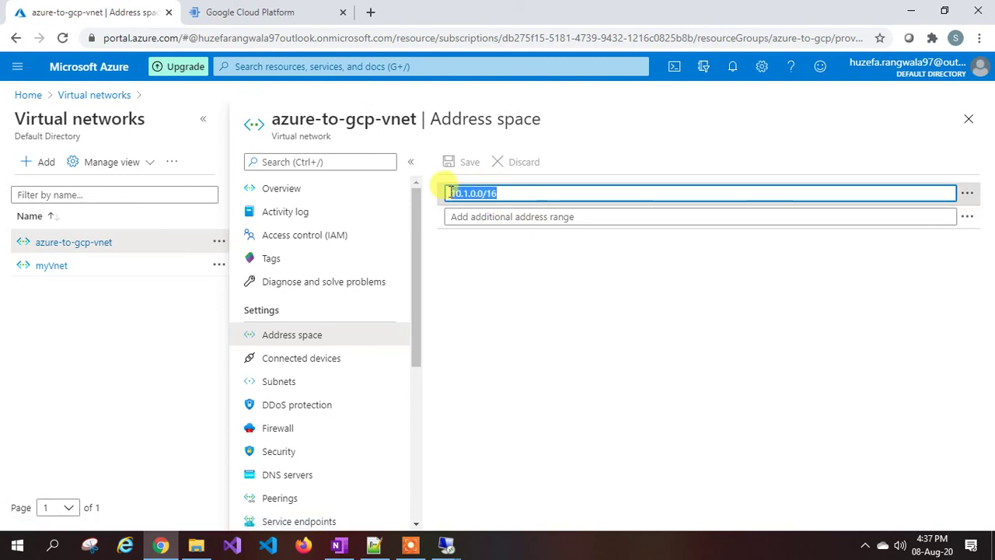
left_click(287, 12)
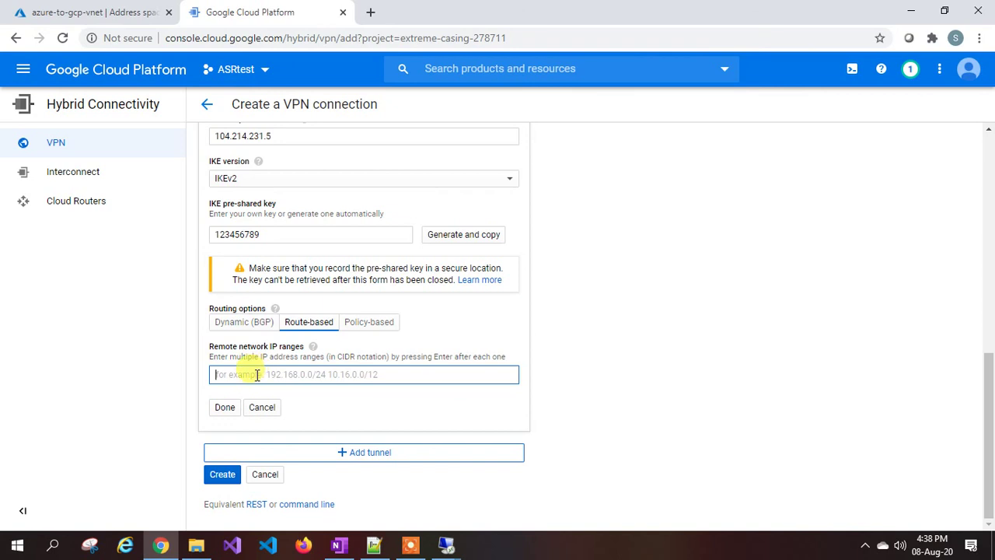
Enter 10.1.0.0/16 as the remote network range and finish the gcp-to-azure-tunnel entry.
key("ctrl+v")
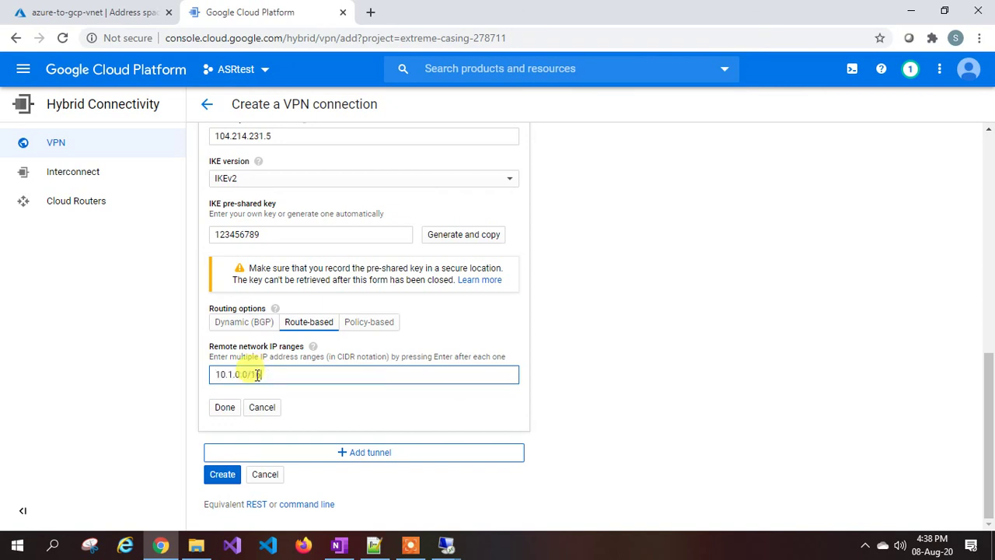
left_click(224, 407)
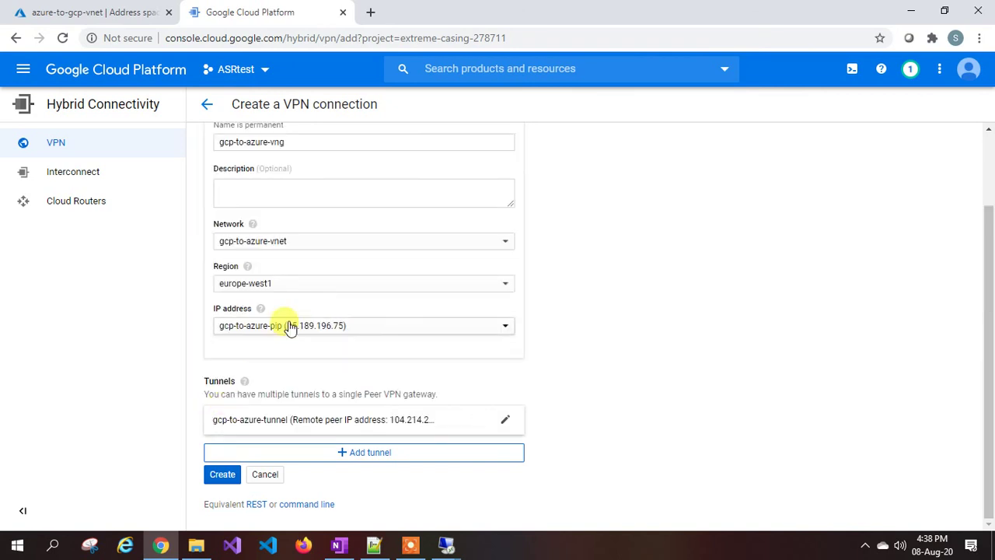
scroll(293, 331, "up", 2)
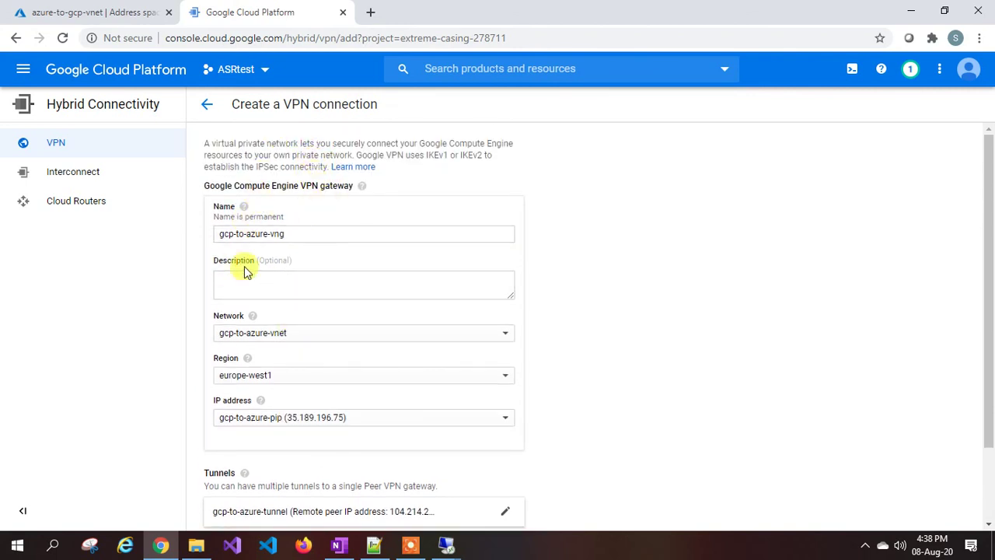
scroll(303, 284, "down", 2)
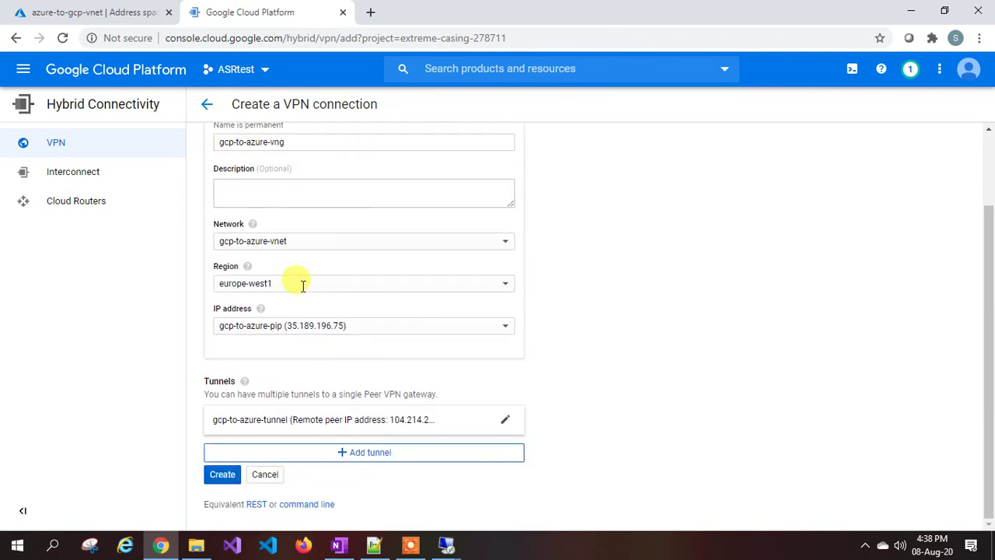
Create gcp-to-azure-vng and view gcp-to-azure-tunnel, peer 104.214.231.5, at First handshake.
left_click(220, 476)
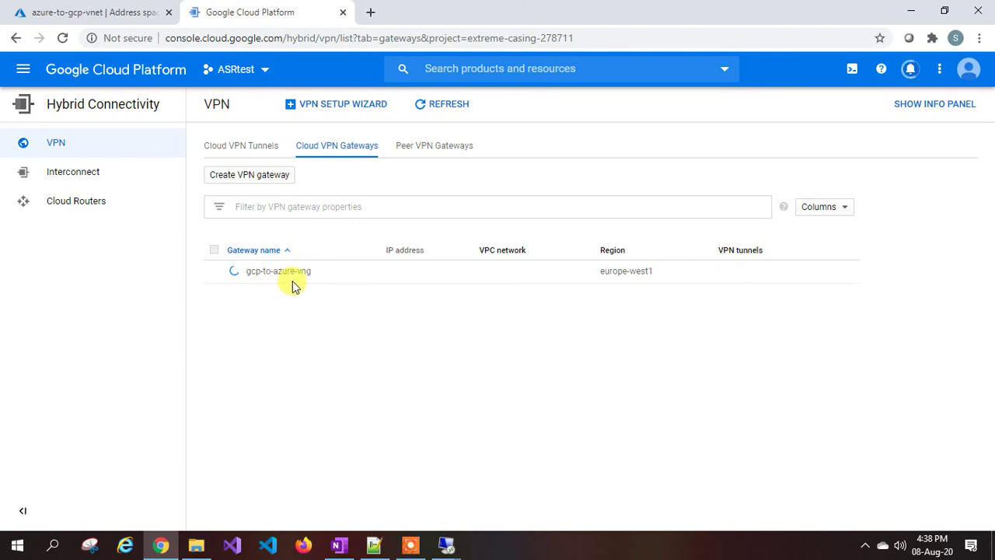
left_click(410, 544)
left_click(527, 529)
left_click(533, 524)
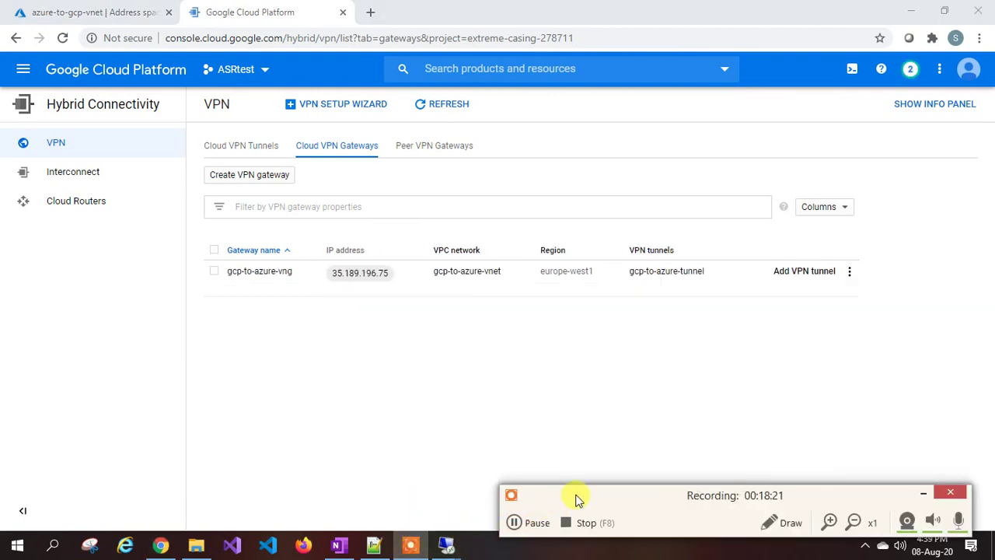
left_click(950, 493)
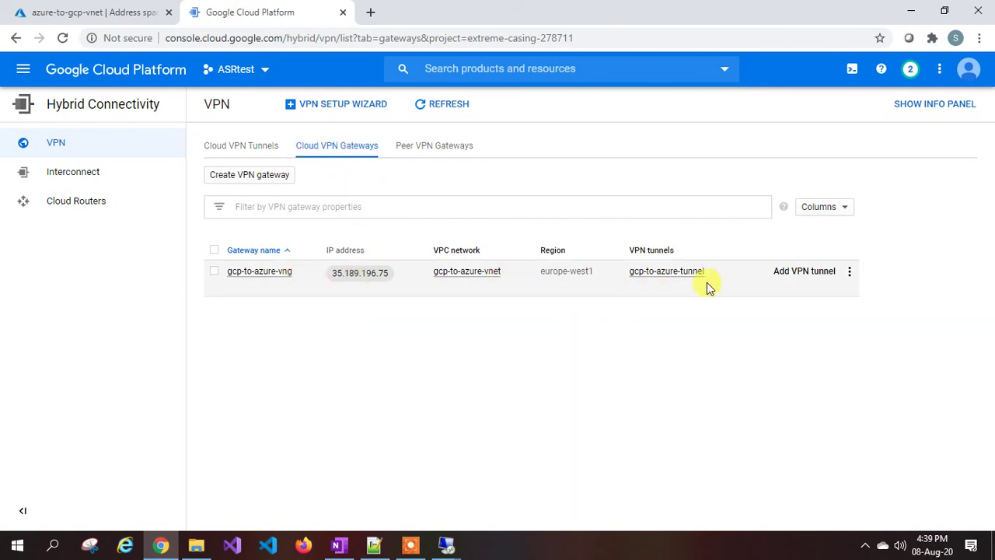
left_click(245, 147)
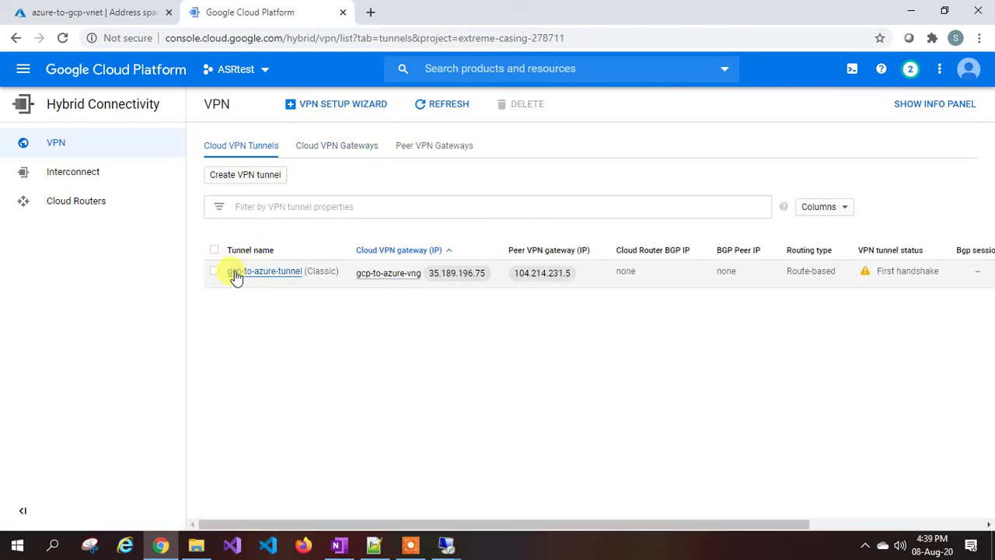
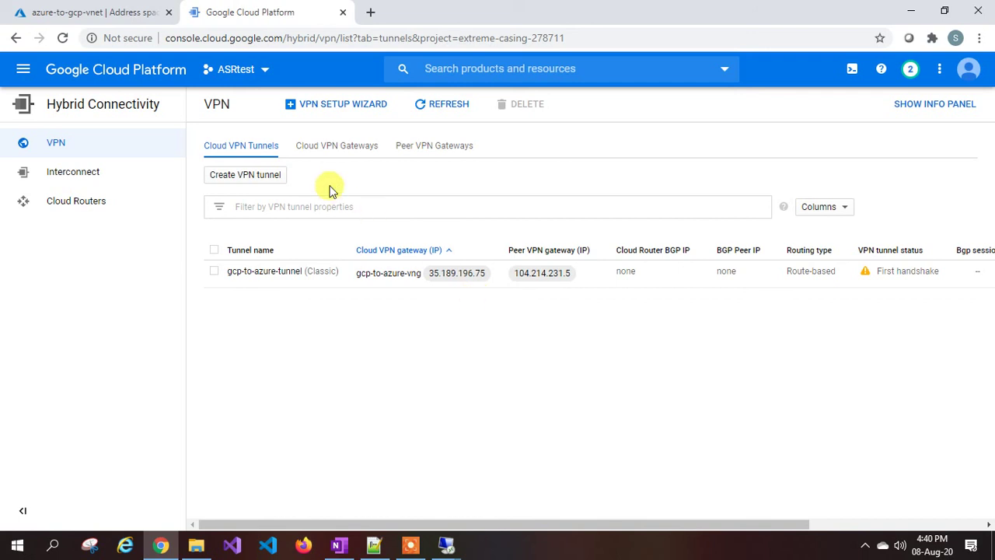
Search 'local network' from the Virtual networks list and open the empty Local network gateways page.
left_click(112, 16)
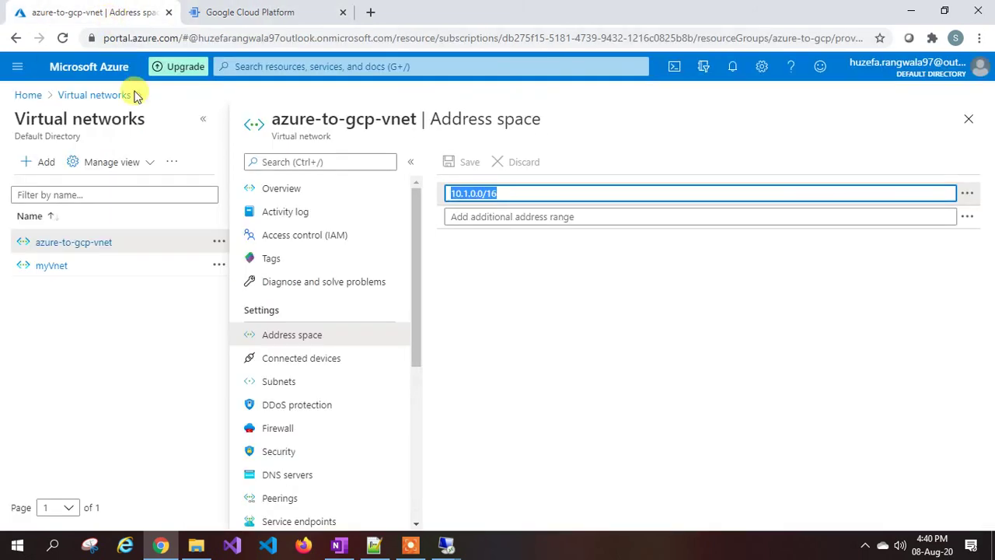
left_click(98, 95)
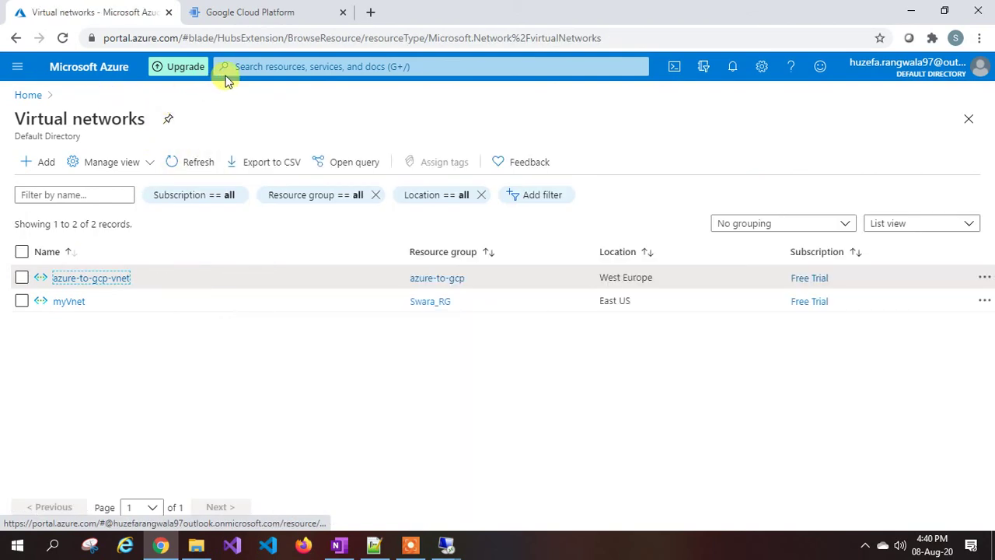
left_click(226, 67)
type("local")
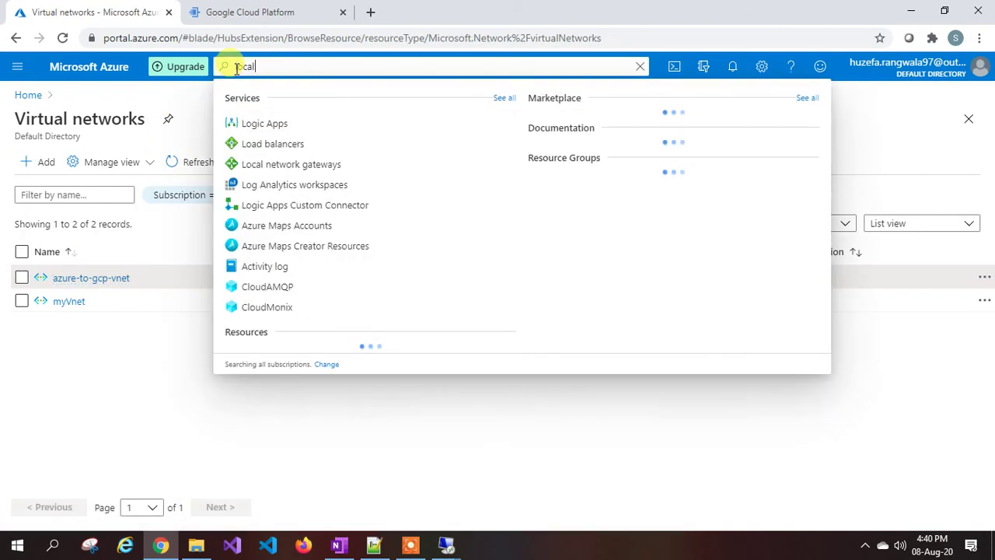
type(" network")
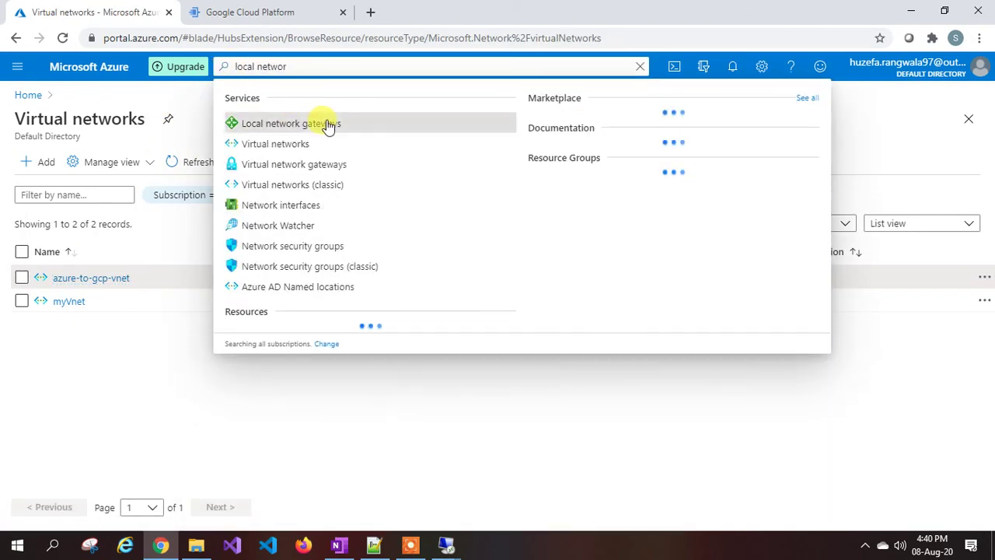
left_click(327, 125)
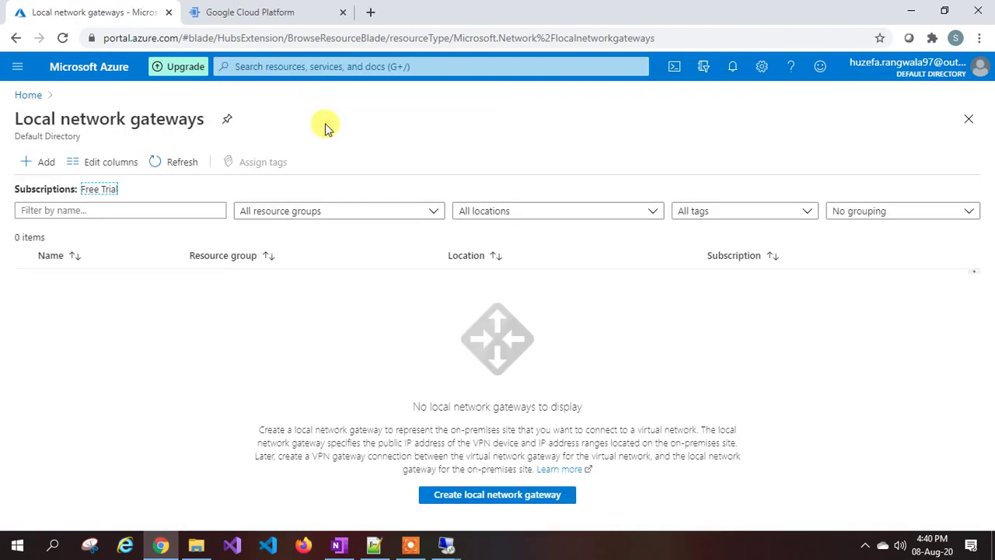
left_click(255, 9)
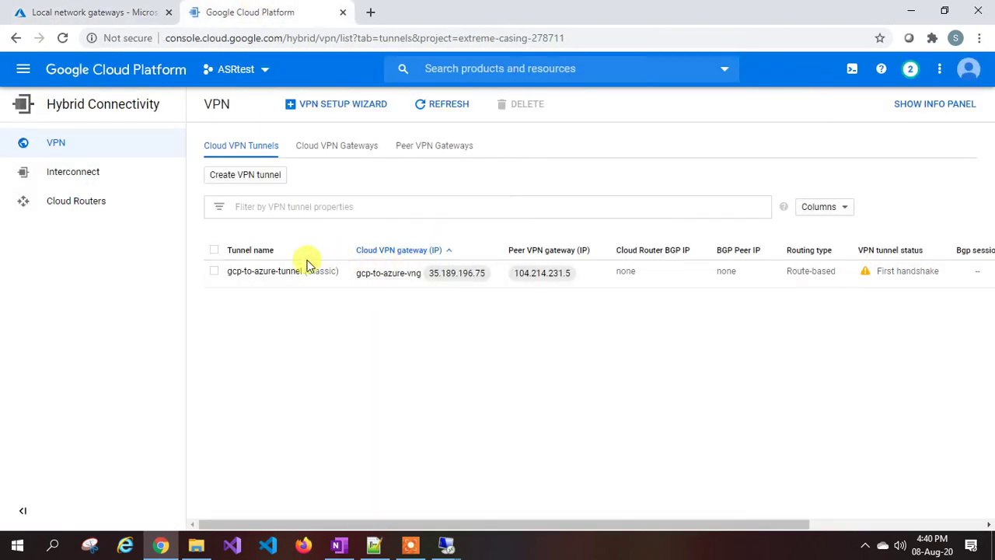
left_click(113, 10)
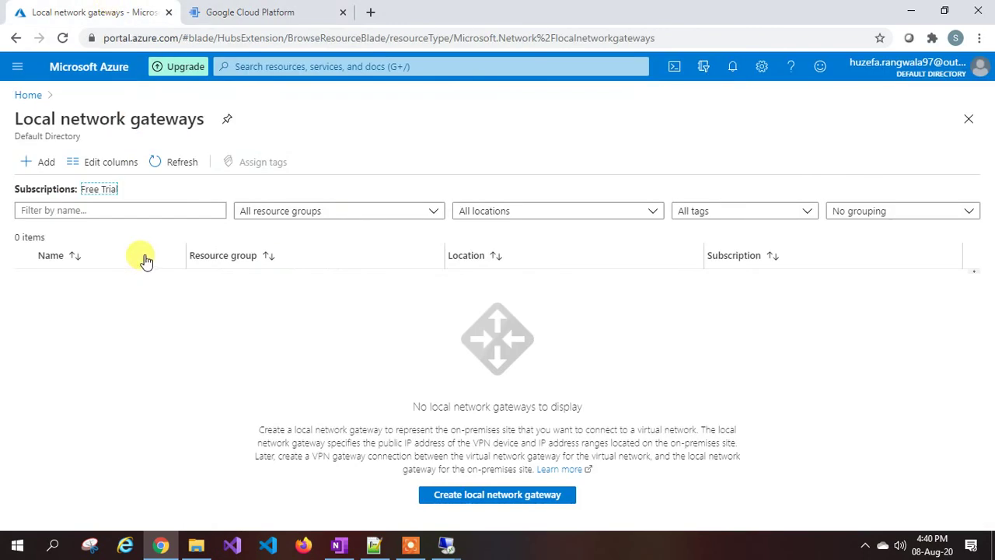
Start a new local network gateway named azure-to-gcp-tunnel.
left_click(31, 165)
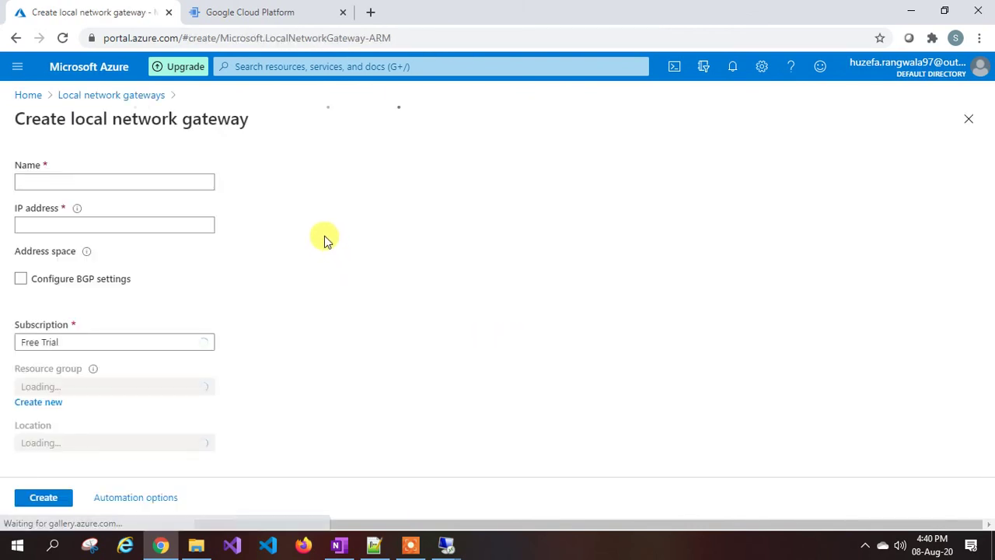
left_click(145, 181)
type("gcp-")
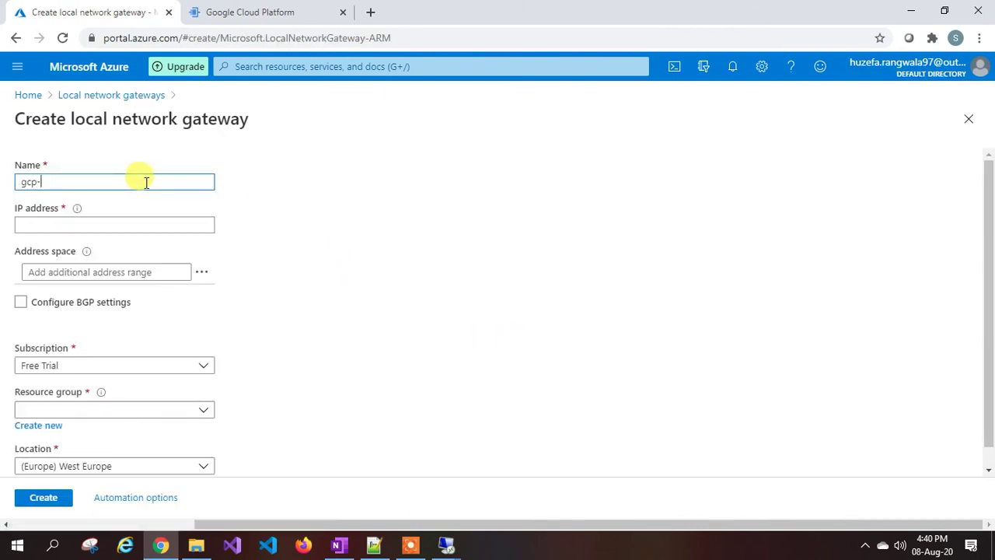
key("BackSpace")
key("BackSpace")
key("BackSpace")
key("BackSpace")
left_click(94, 222)
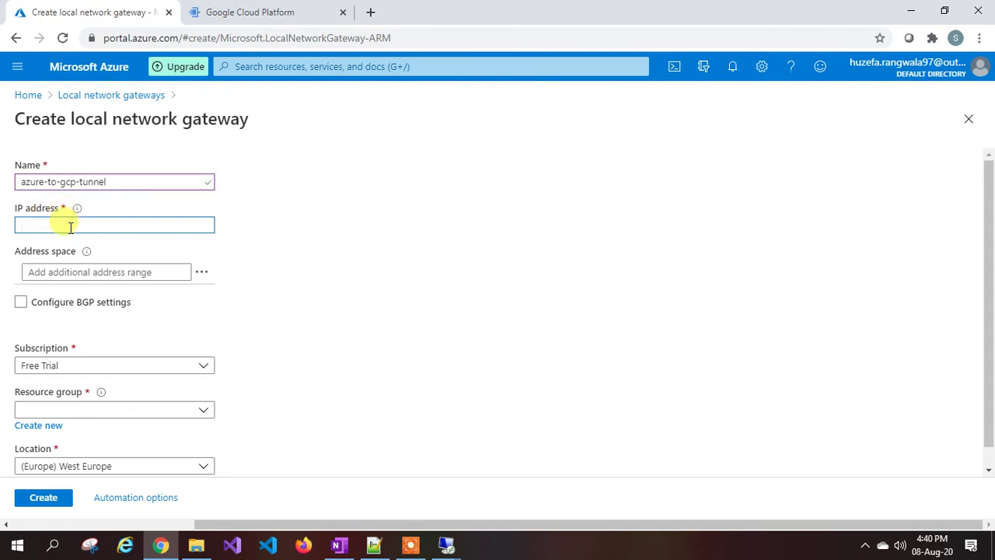
Copy the GCP VPN gateway IP 35.189.196.75 into the gateway's IP address field.
left_click(251, 11)
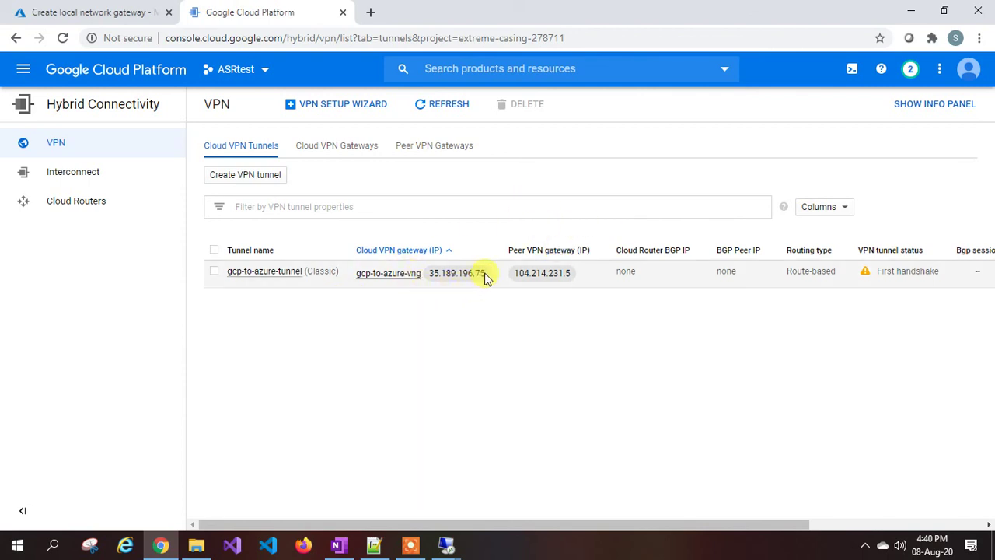
left_click_drag(486, 278, 429, 279)
key("ctrl+c")
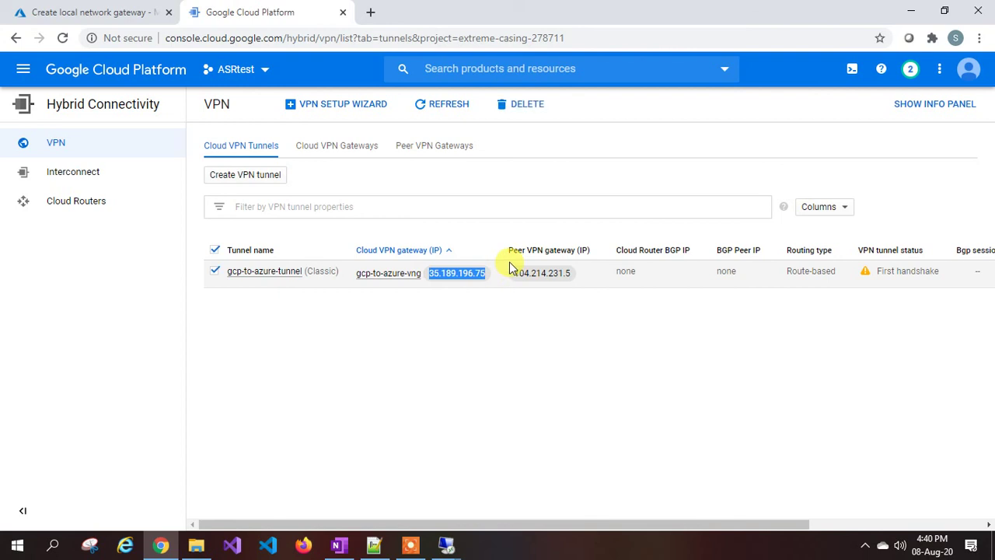
left_click(125, 11)
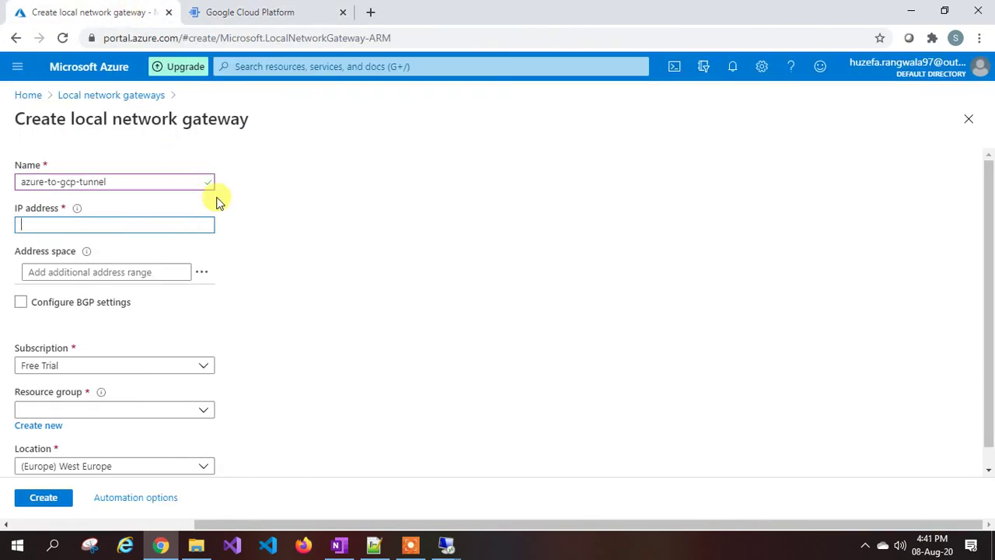
key("ctrl+v")
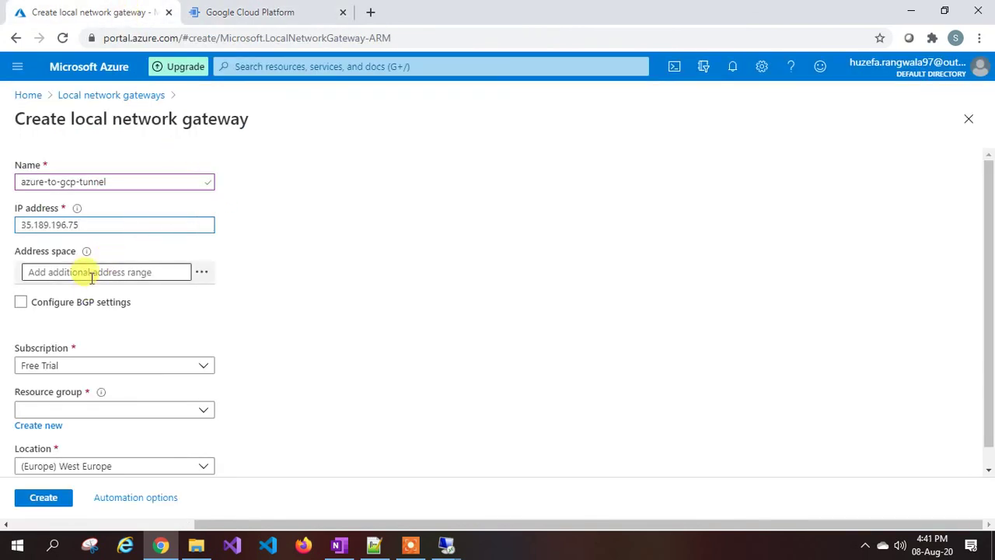
left_click(85, 272)
left_click(272, 10)
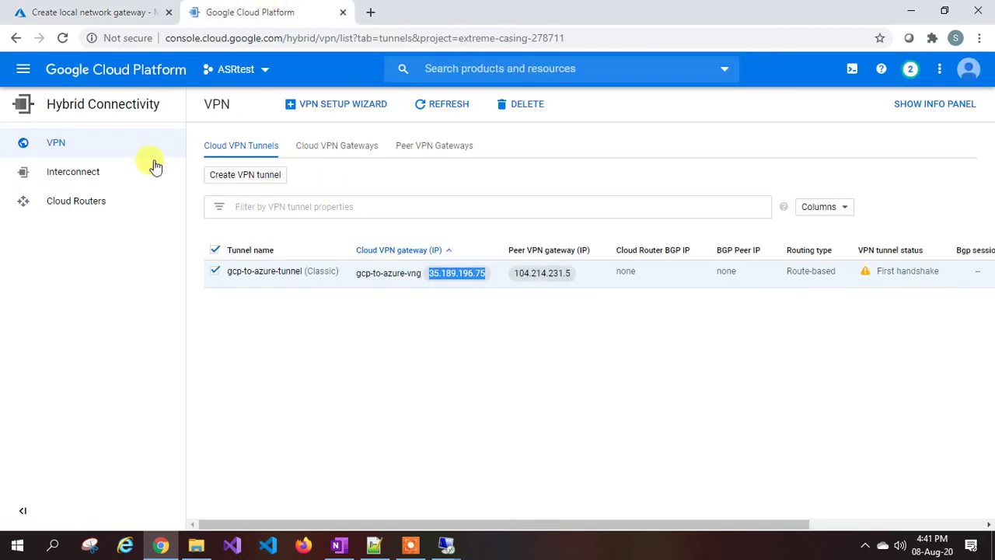
Copy the gcp-to-azure-subnet range 192.168.0.0/16 from GCP's VPC networks list.
left_click(23, 70)
mouse_move(60, 174)
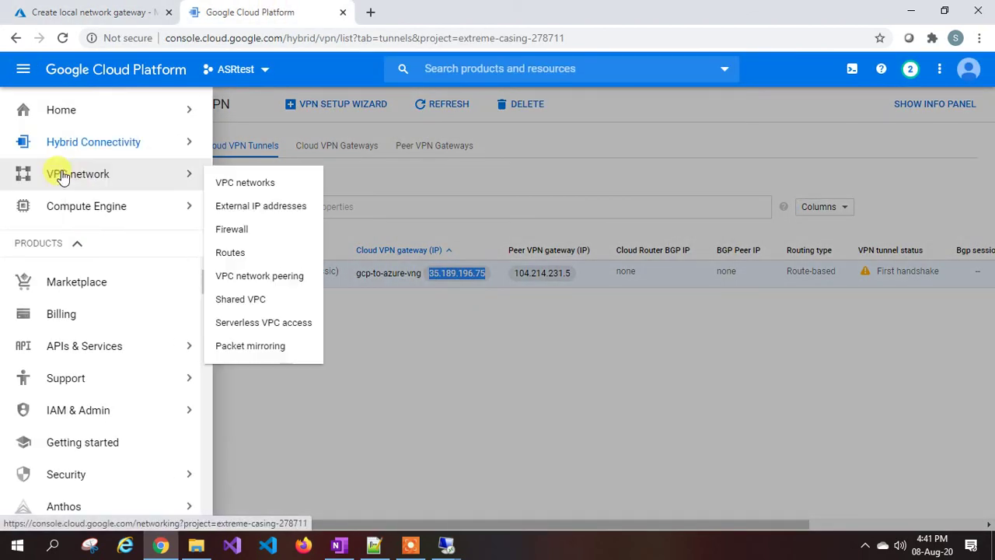
left_click(245, 183)
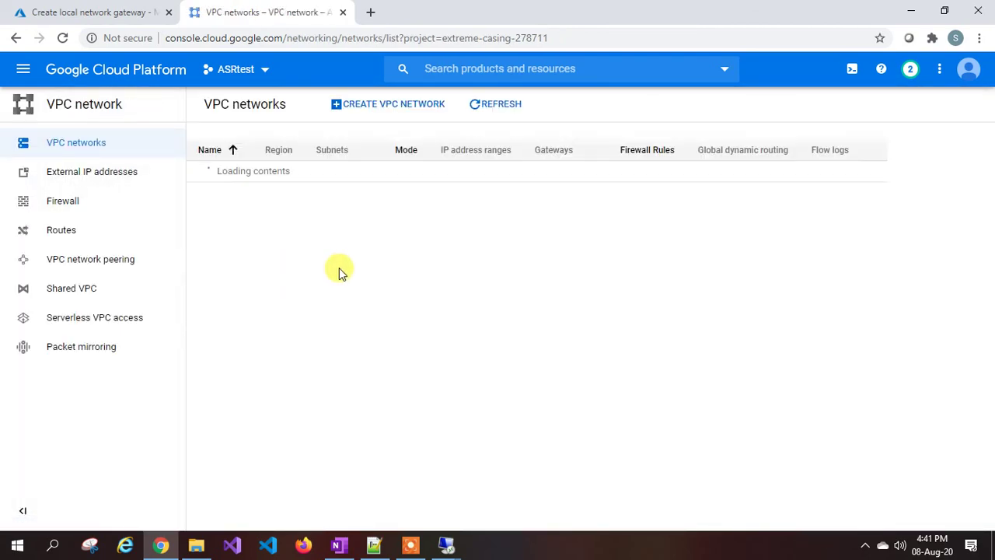
scroll(404, 318, "down", 4)
scroll(411, 321, "down", 1)
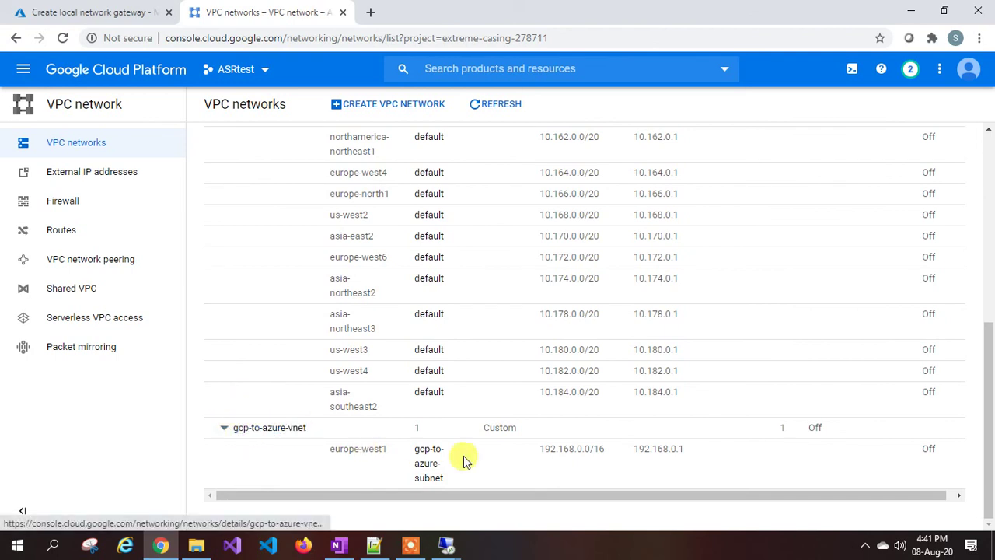
mouse_move(608, 456)
left_mouse_down()
mouse_move(549, 450)
mouse_move(601, 450)
left_mouse_up()
left_click(543, 449)
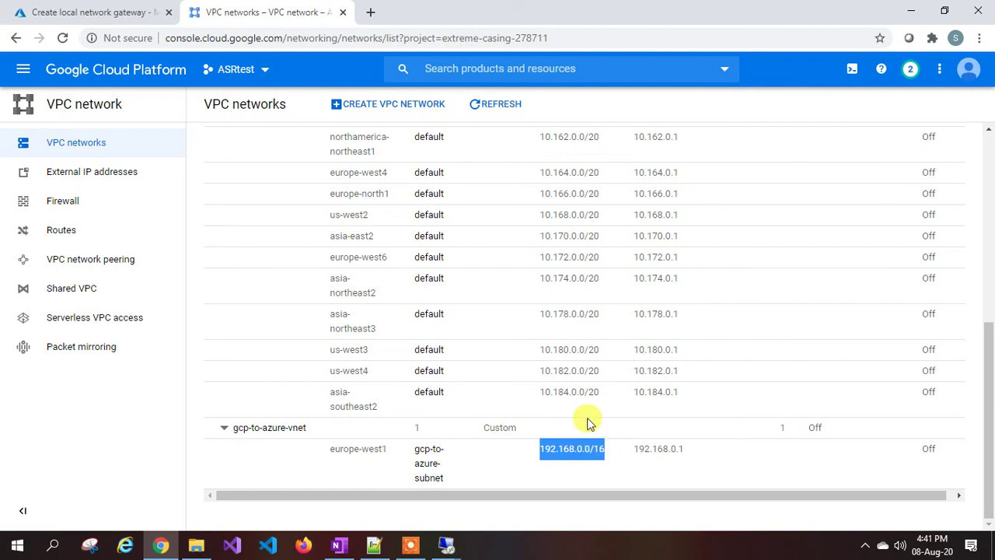
left_click(127, 13)
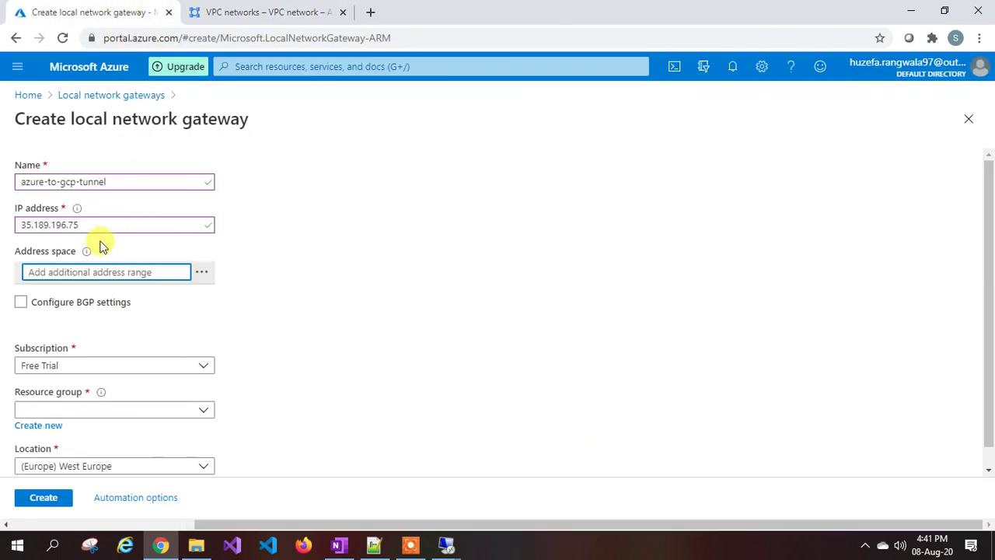
Set address space 192.168.0.0/16 and resource group azure-to-gcp, then create the gateway.
left_click(76, 266)
type("192.168.0.0/16")
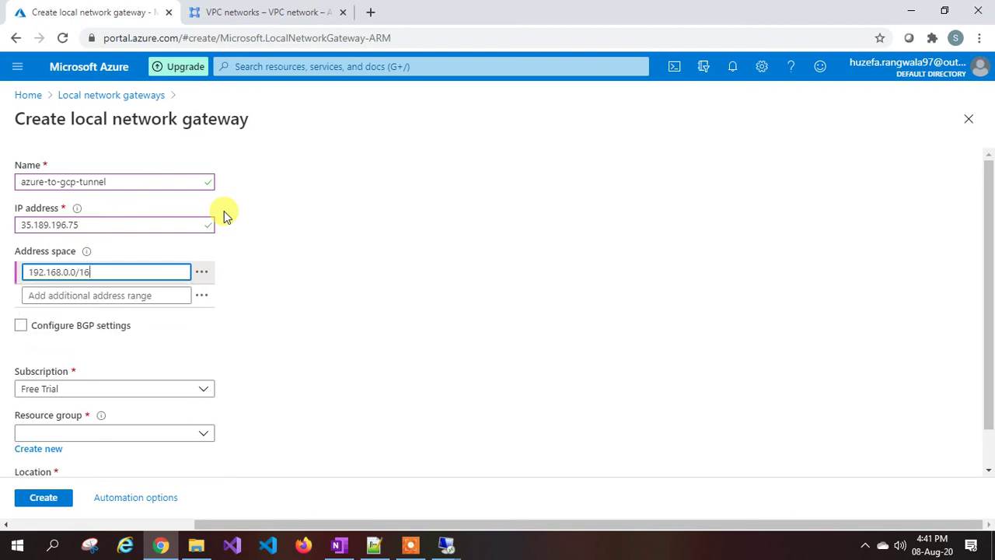
scroll(307, 313, "down", 1)
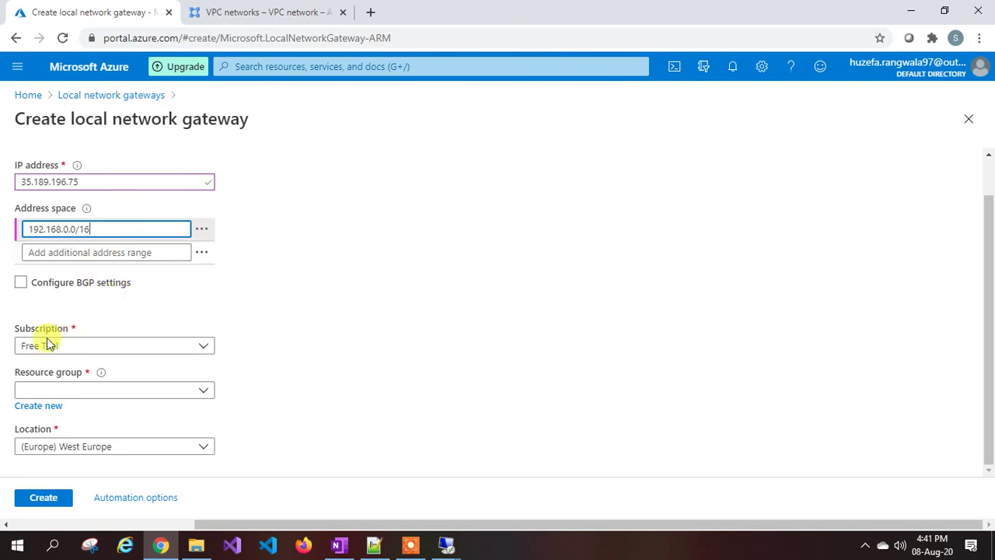
left_click(57, 392)
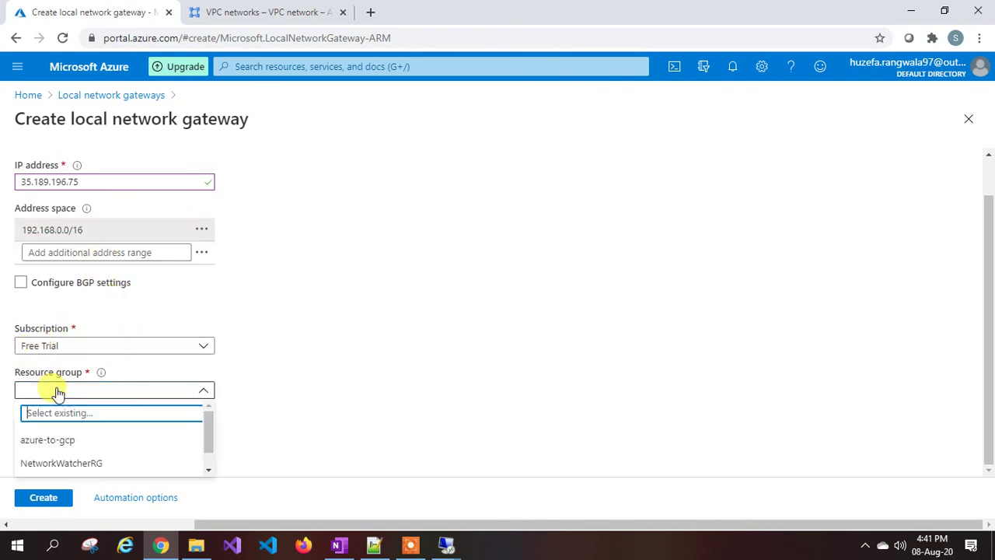
left_click(62, 442)
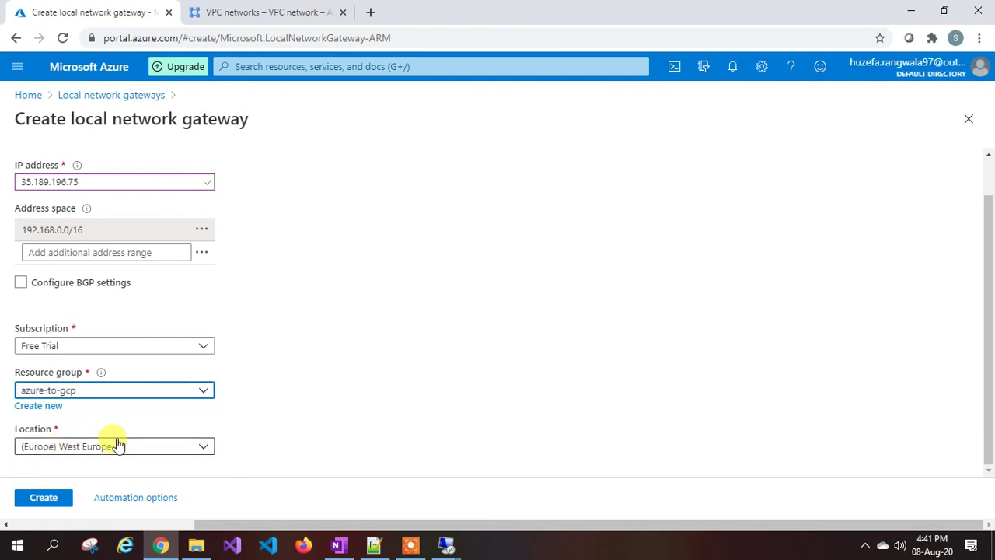
left_click(51, 502)
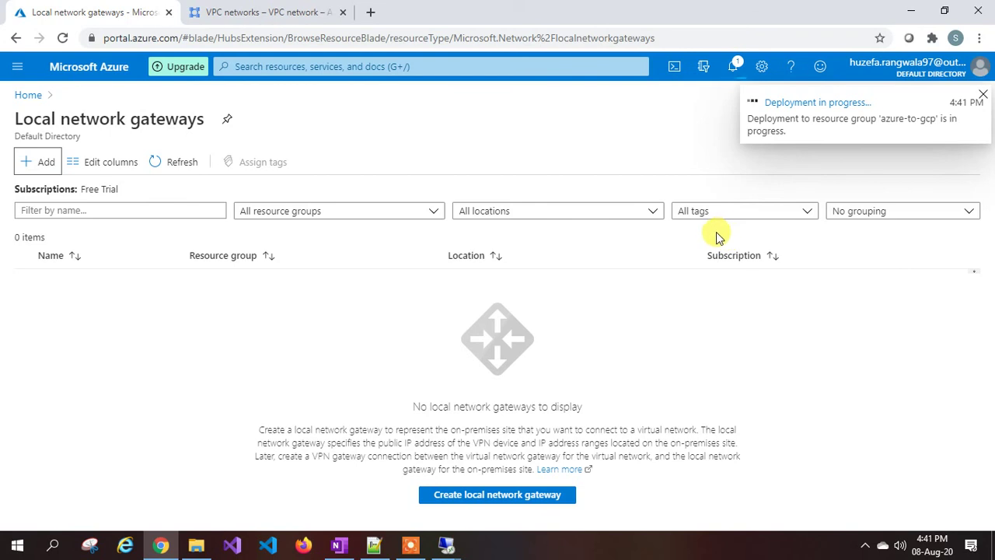
Confirm the deployment succeeded and open azure-to-gcp-tunnel's overview (IP 35.189.196.75, 192.168.0.0/16).
left_click(734, 66)
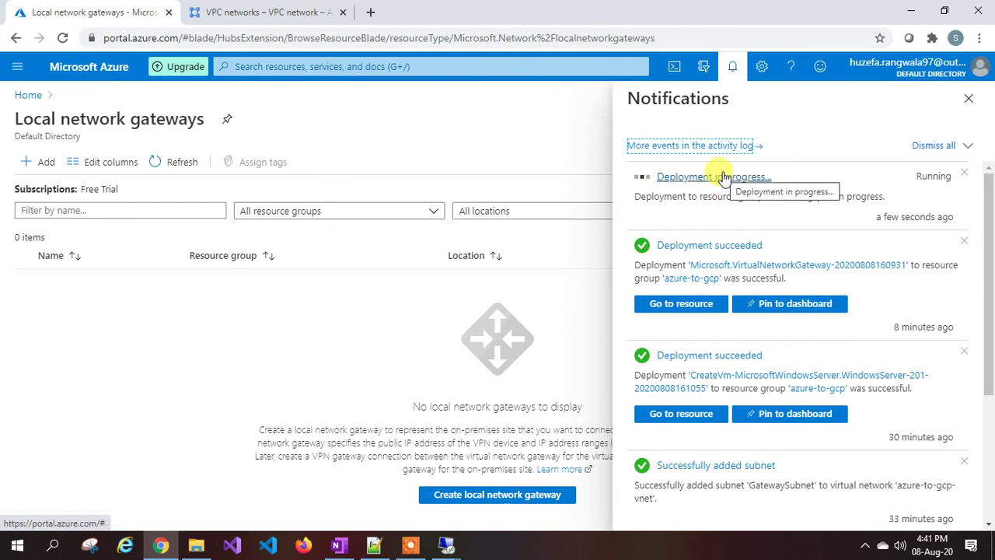
left_click(410, 545)
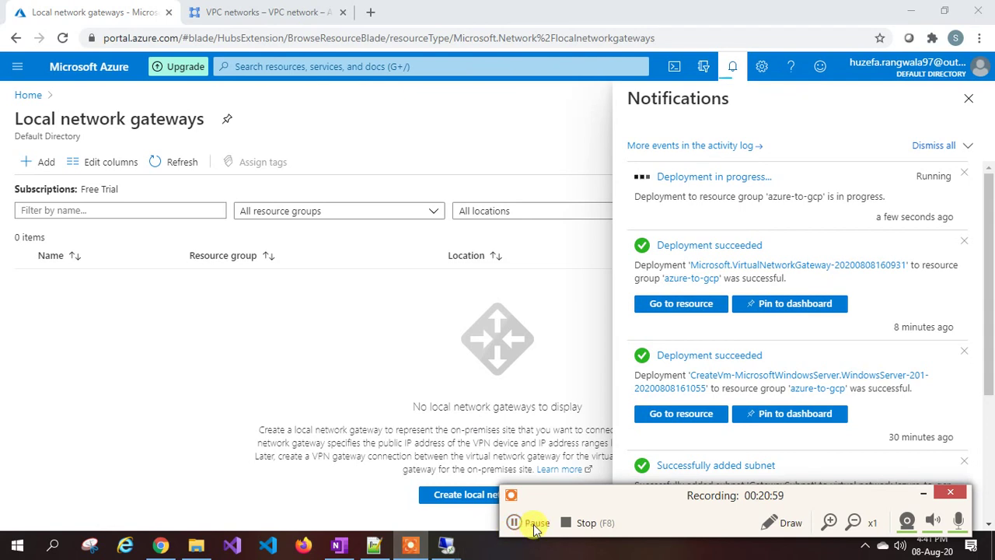
left_click(535, 522)
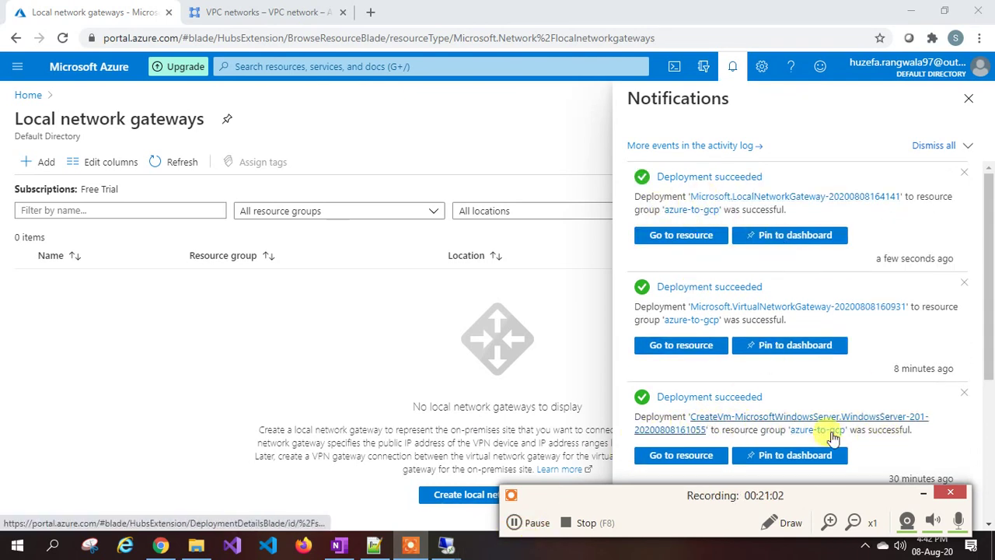
left_click(924, 494)
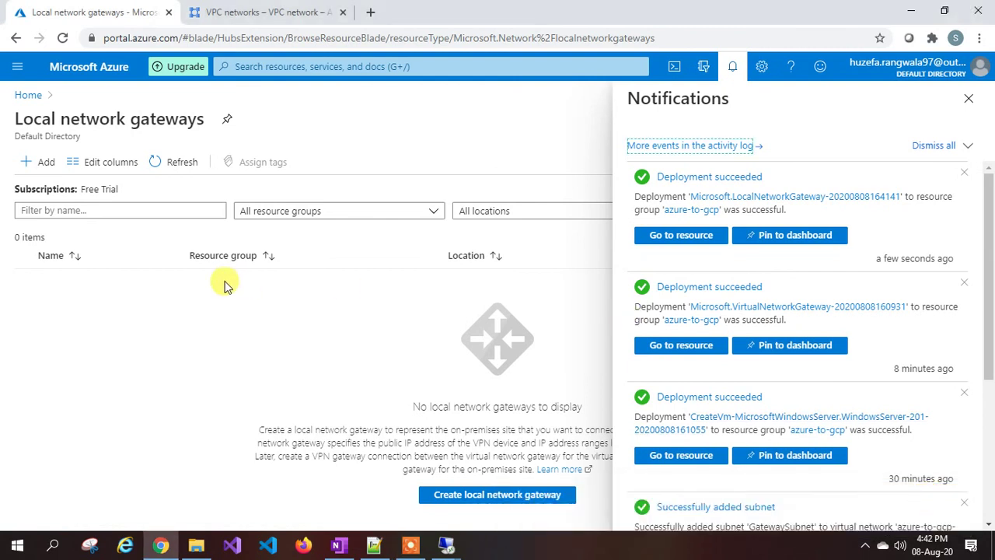
left_click(182, 162)
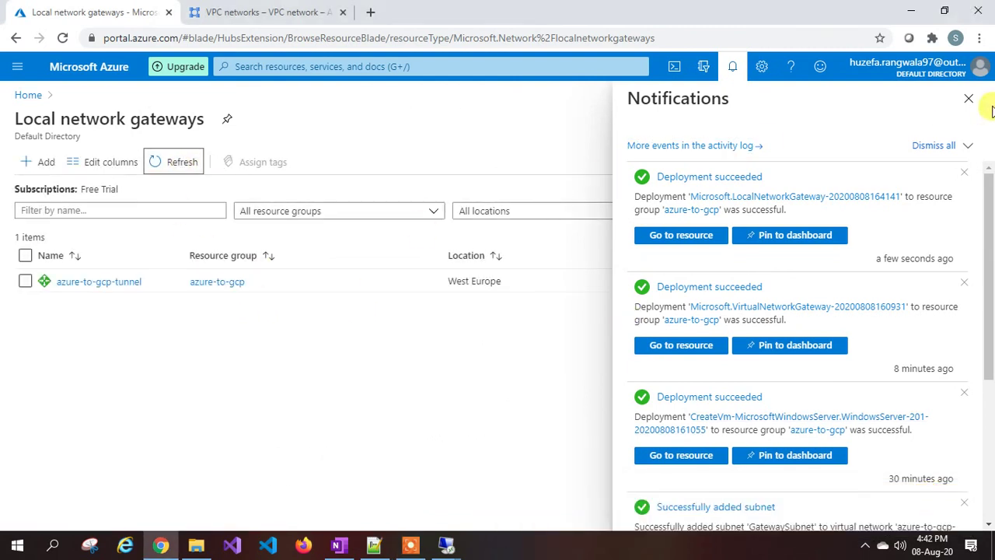
left_click(969, 98)
left_click(101, 283)
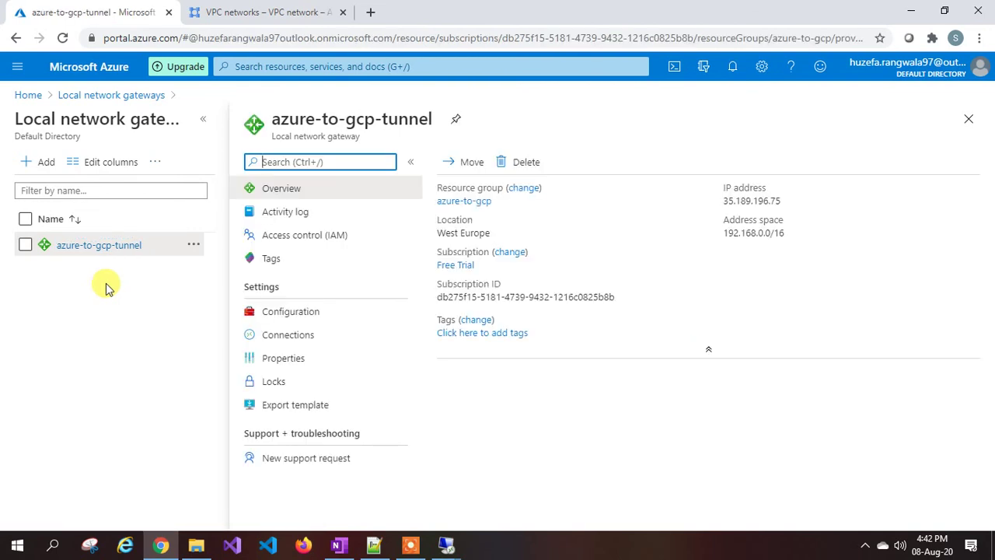
Add connection azure-to-gcp-connection using virtual network gateway azure-to-gcp-vng.
left_click(306, 335)
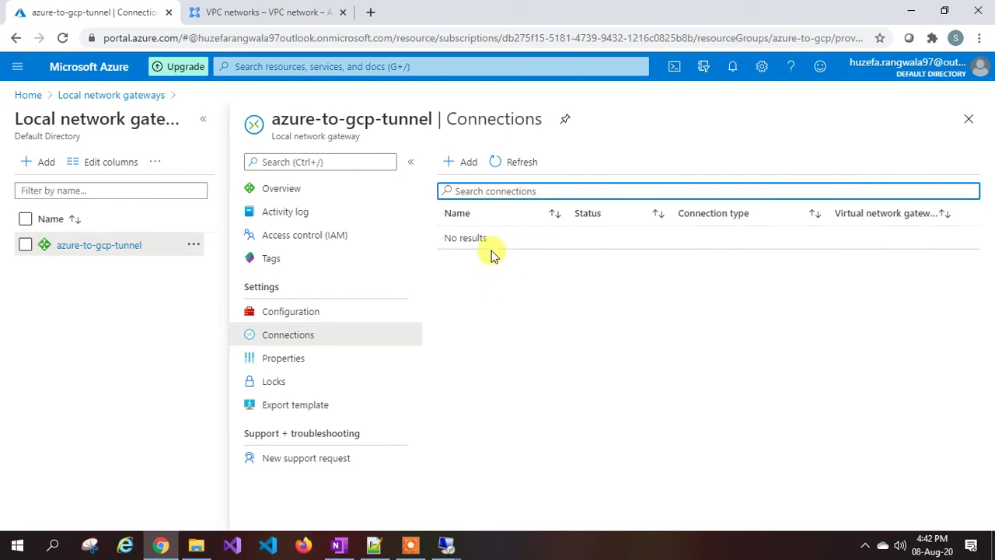
left_click(471, 165)
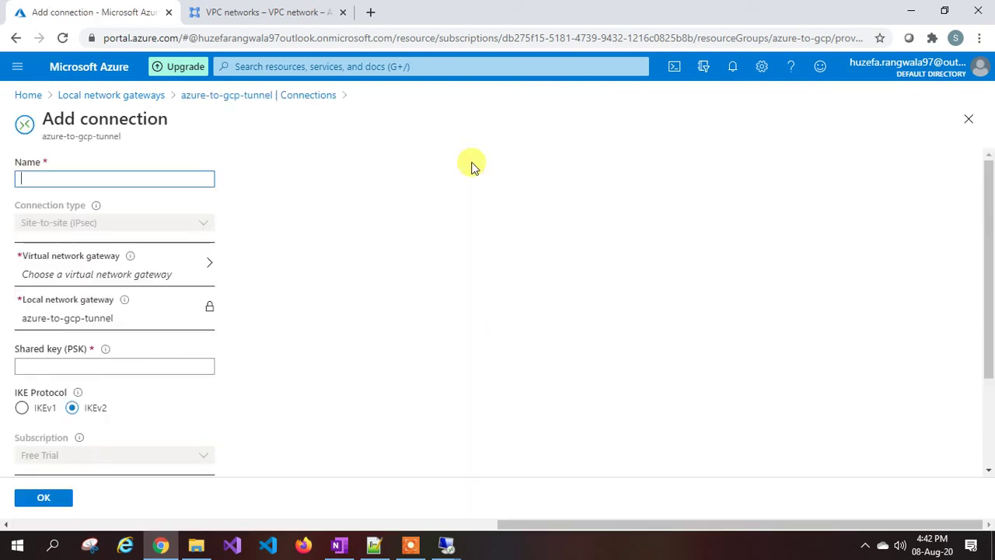
left_click(135, 184)
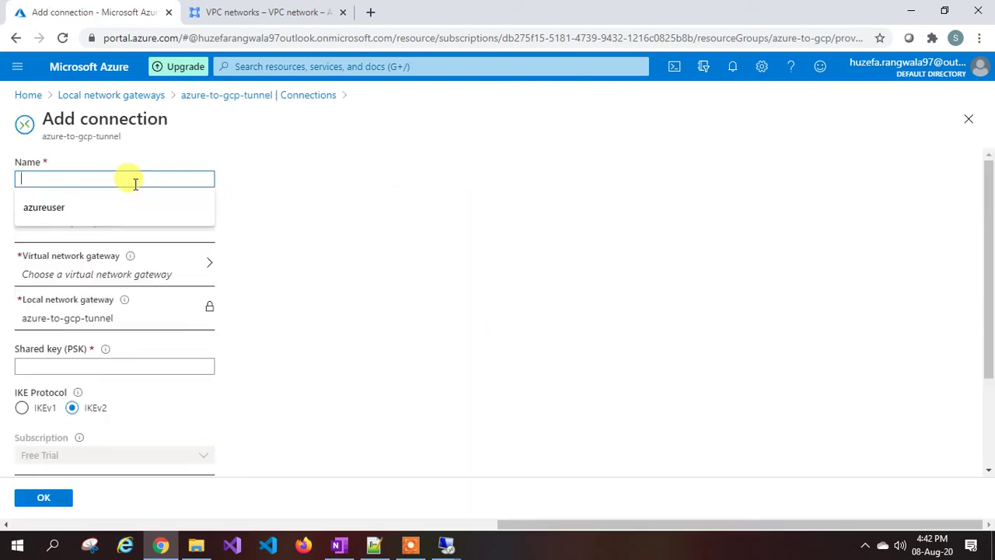
type("azure-to-gcp-connection")
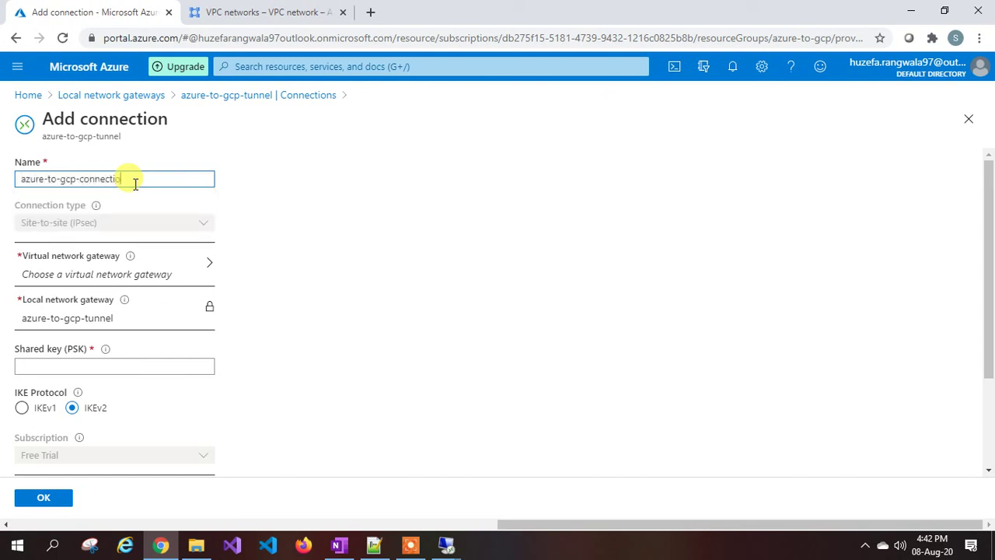
left_click(77, 277)
left_click(107, 211)
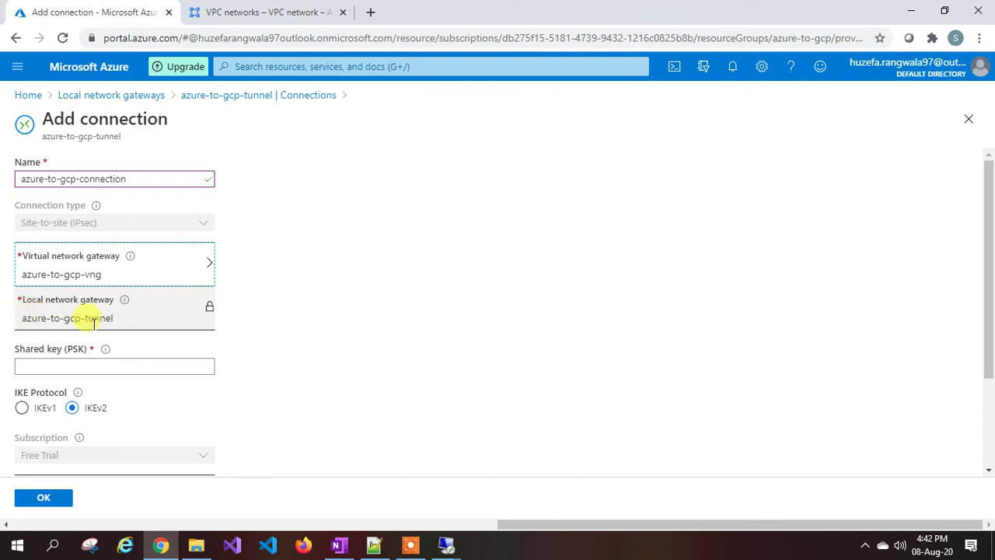
Enter the pre-shared key and create the connection.
left_click(100, 370)
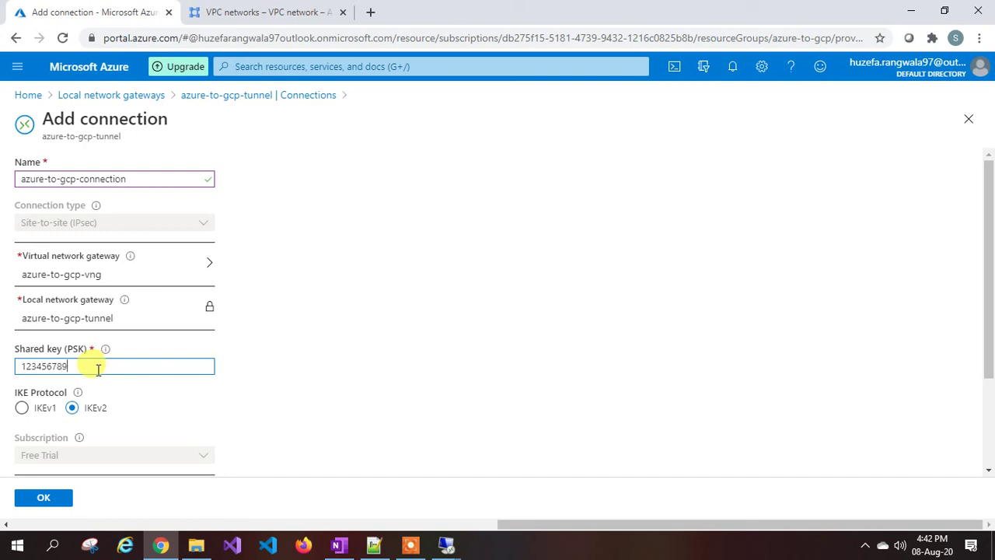
type("123456789")
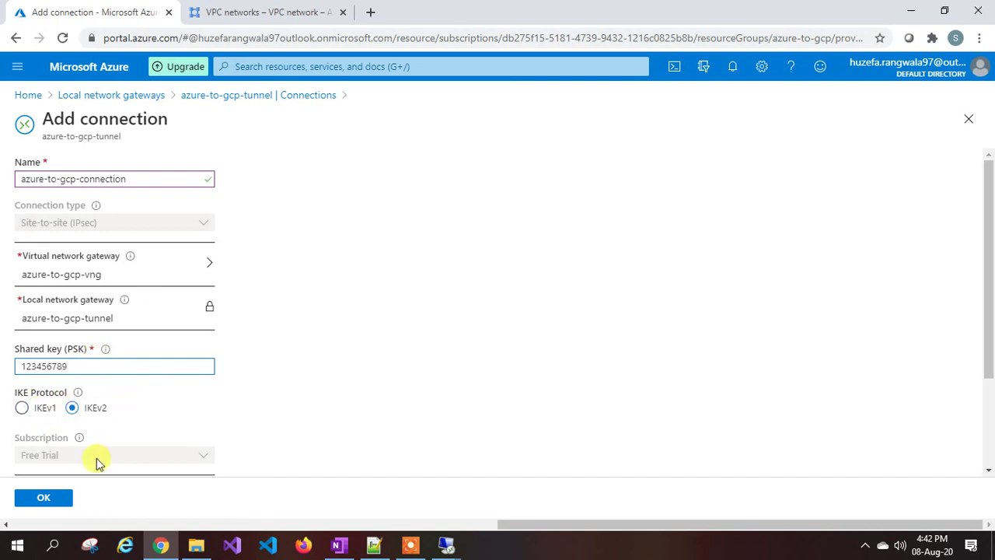
scroll(84, 453, "down", 2)
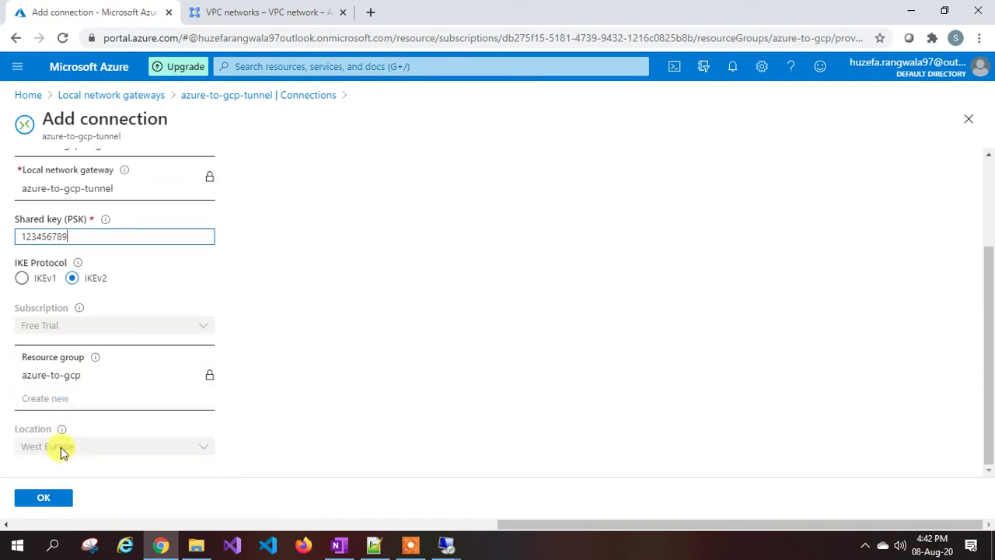
left_click(48, 496)
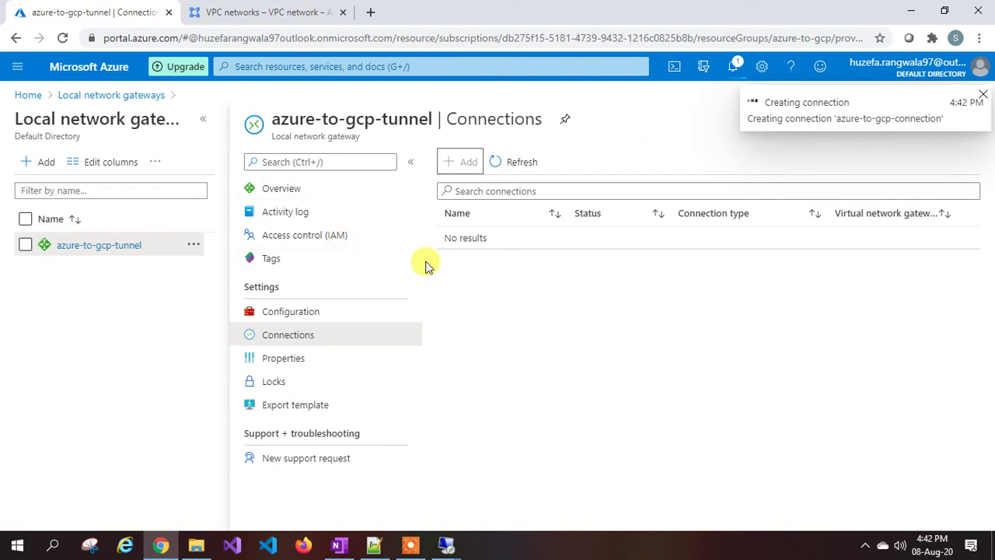
left_click(287, 11)
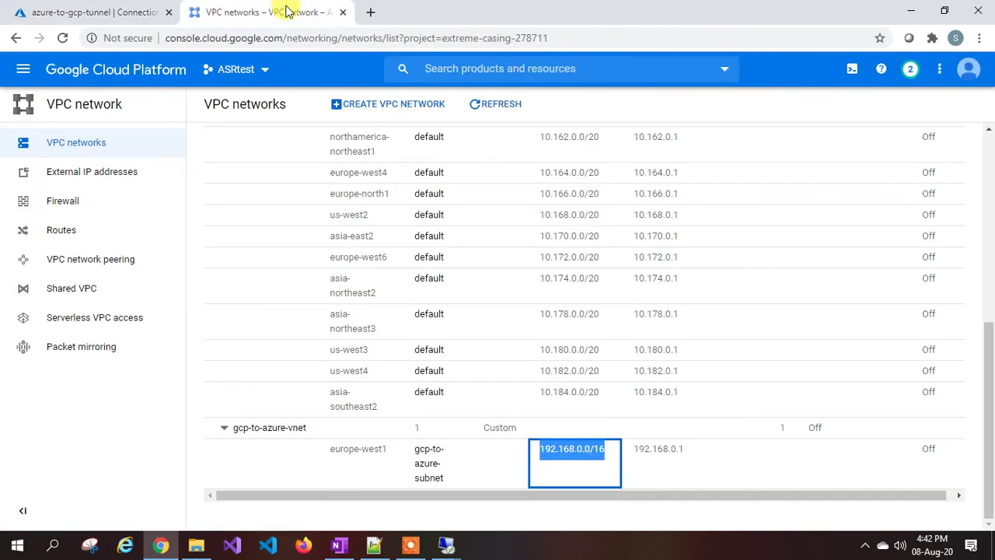
Check gcp-to-azure-tunnel's status on GCP's Hybrid Connectivity VPN page.
scroll(243, 173, "up", 4)
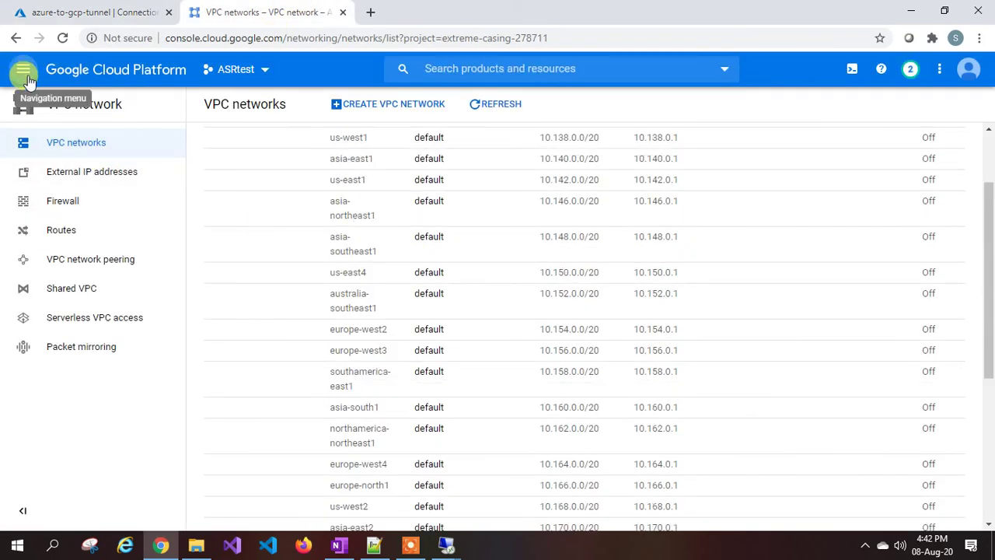
left_click(27, 78)
mouse_move(204, 142)
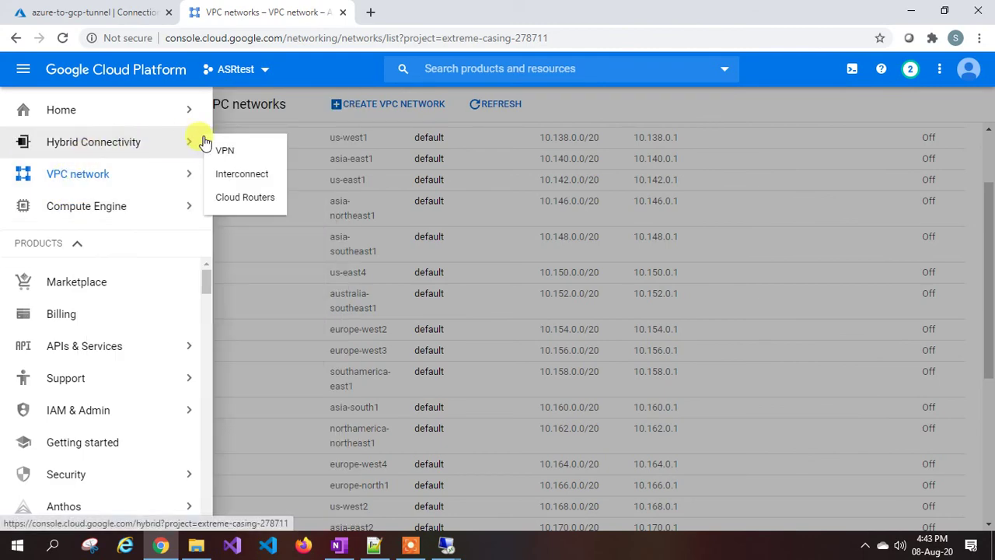
left_click(250, 156)
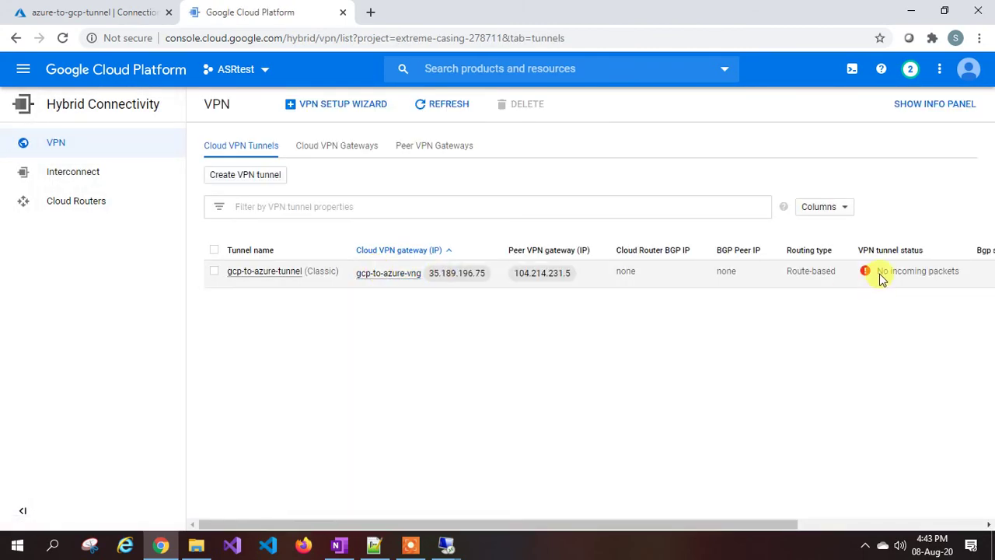
left_click(136, 14)
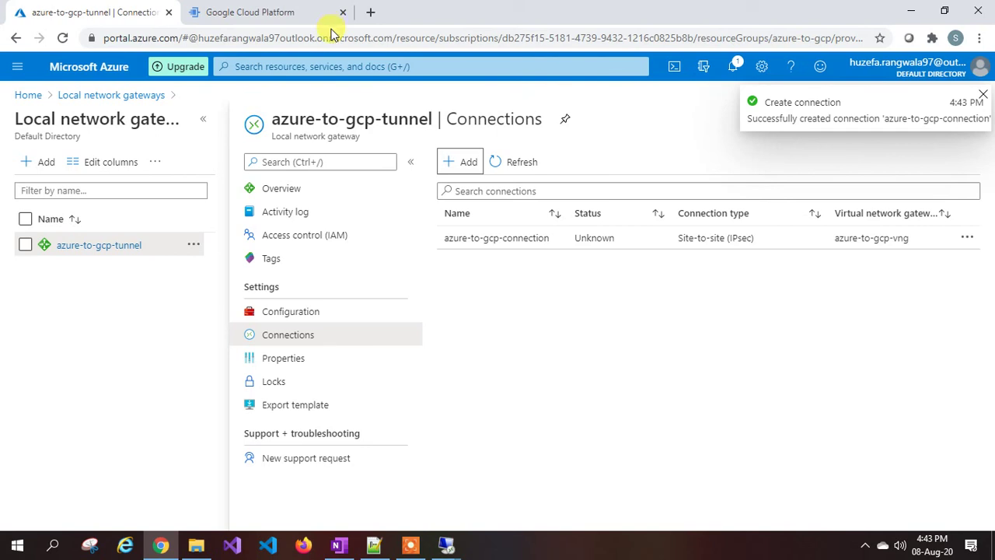
Refresh the Azure connections list showing azure-to-gcp-connection with status Unknown.
left_click(517, 164)
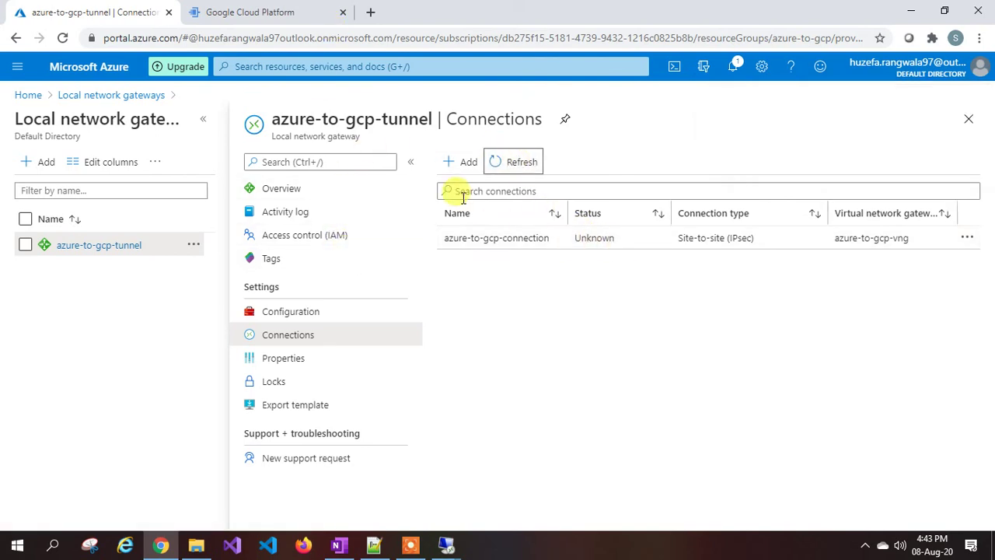
left_click(246, 12)
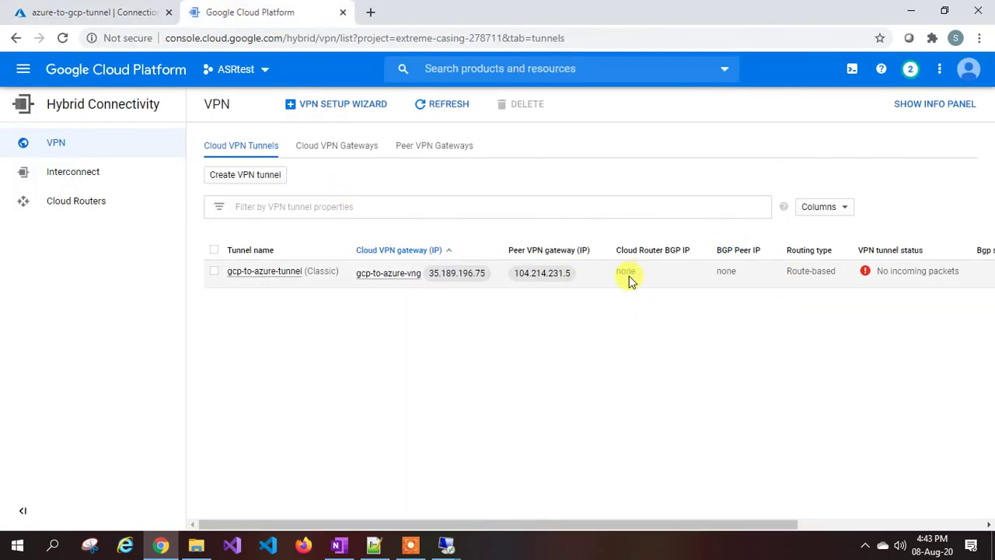
Refresh GCP's VPN tunnels list, then return to Azure where azure-to-gcp-connection is still Unknown.
left_click(443, 108)
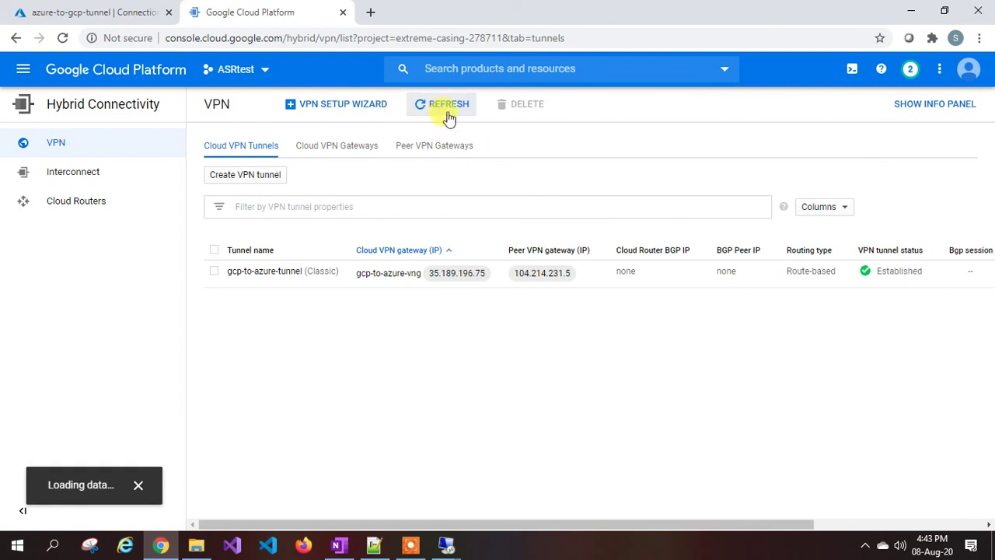
mouse_move(868, 277)
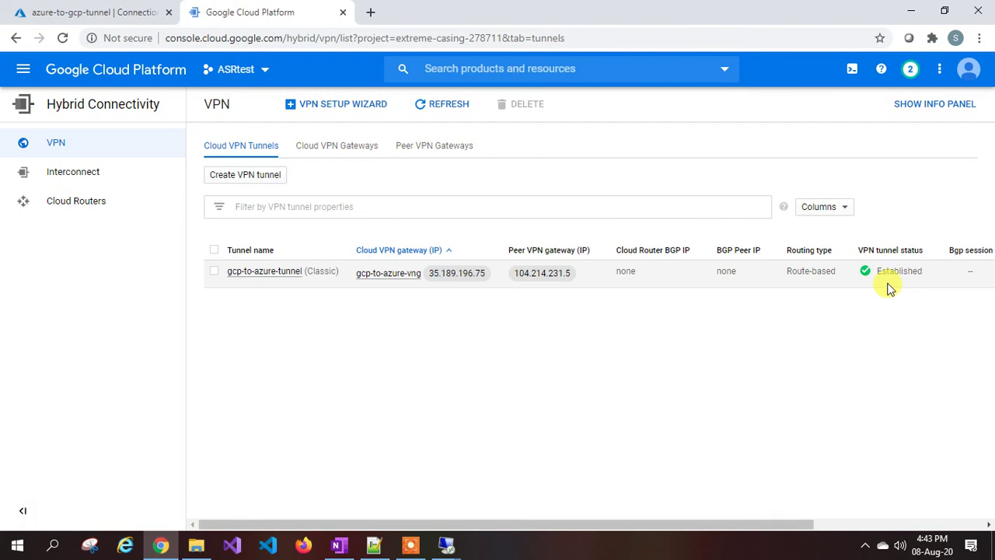
left_click(97, 13)
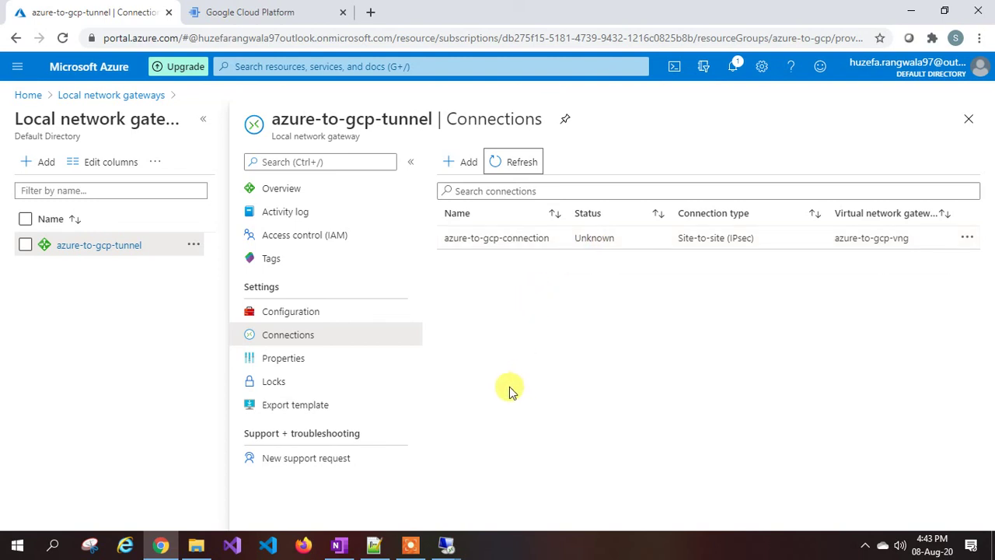
Verify azure-to-gcp-connection shows Connected and gcp-to-azure-tunnel shows Established.
left_click(411, 544)
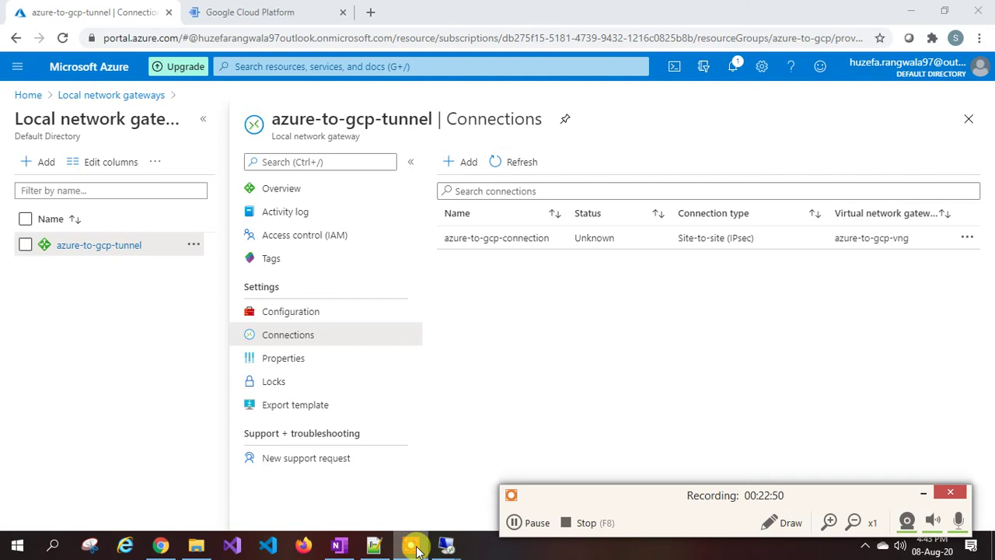
left_click(533, 523)
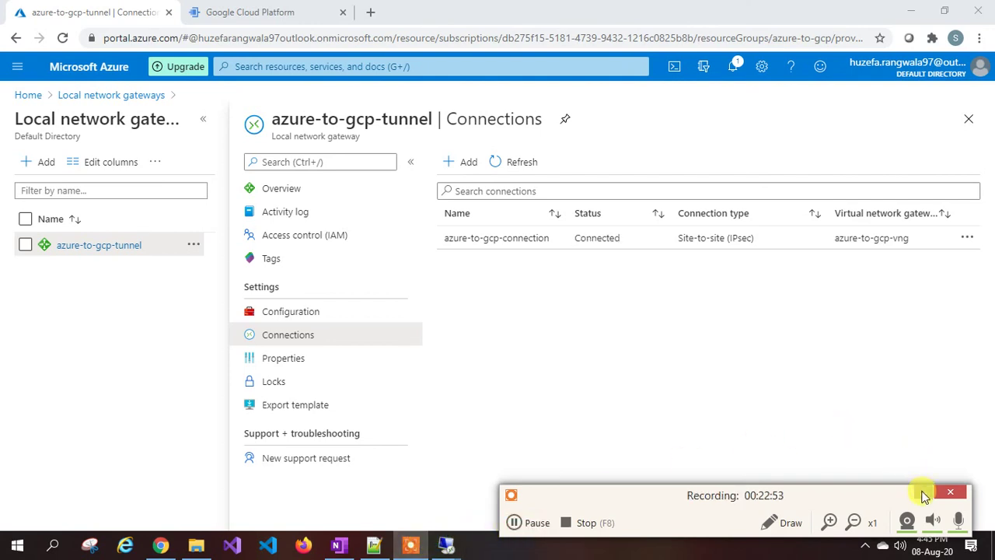
left_click(923, 493)
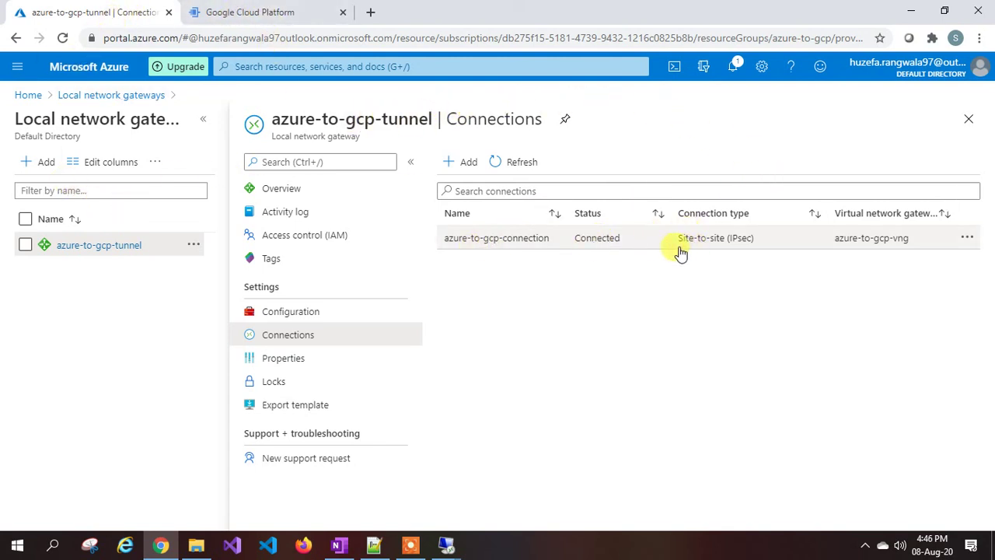
left_click(245, 11)
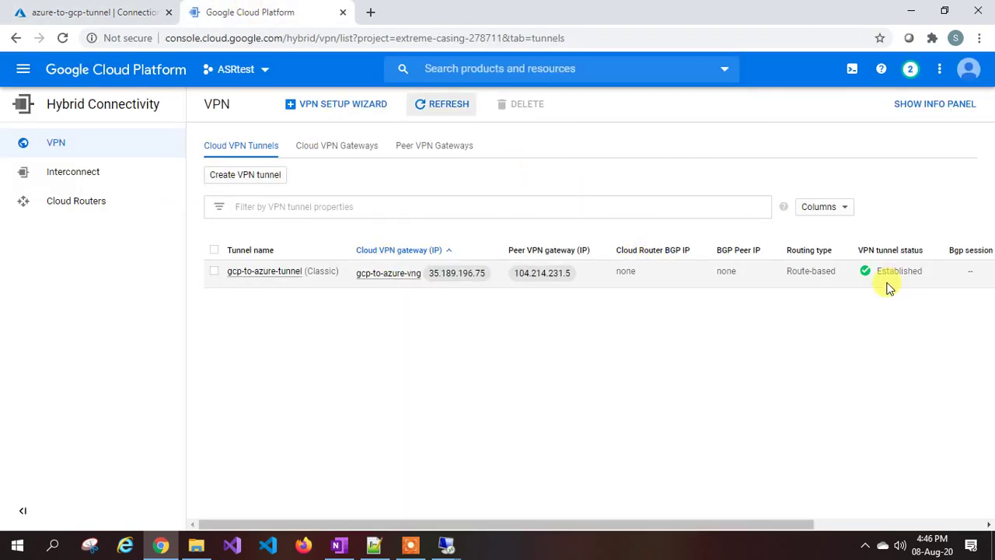
left_click(67, 10)
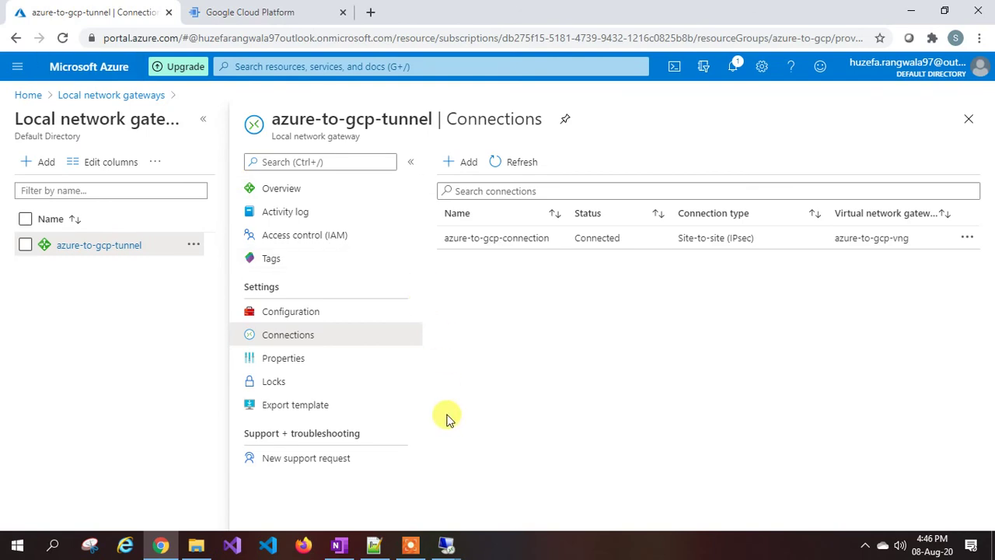
In the GCP console, open Compute Engine VM instances to show gcpmv1's internal IP 192.168.0.2.
left_click(247, 14)
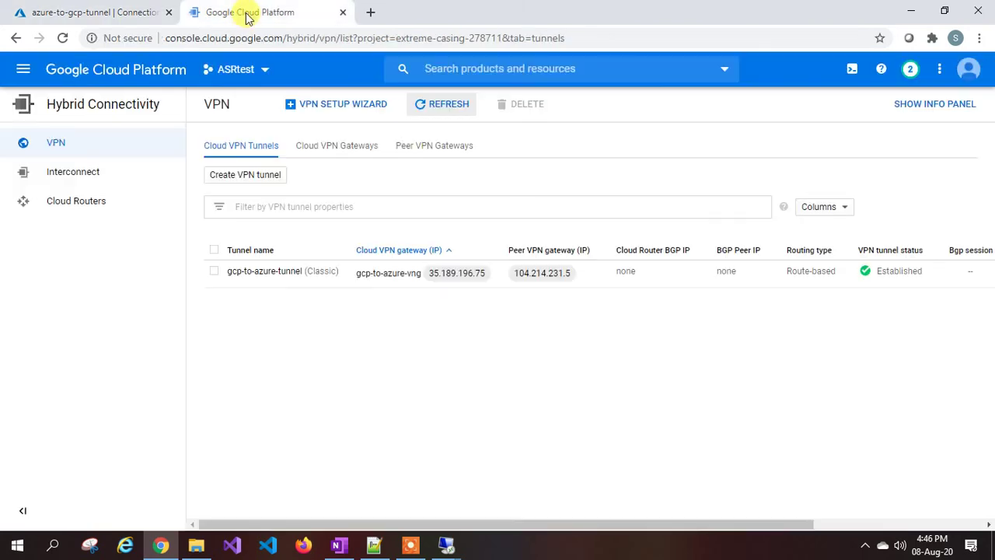
left_click(24, 71)
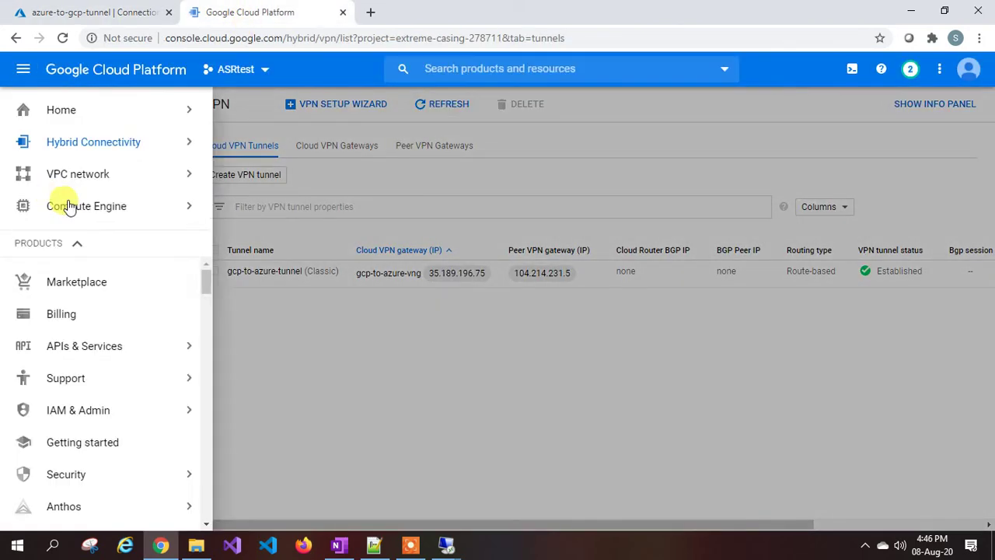
mouse_move(93, 208)
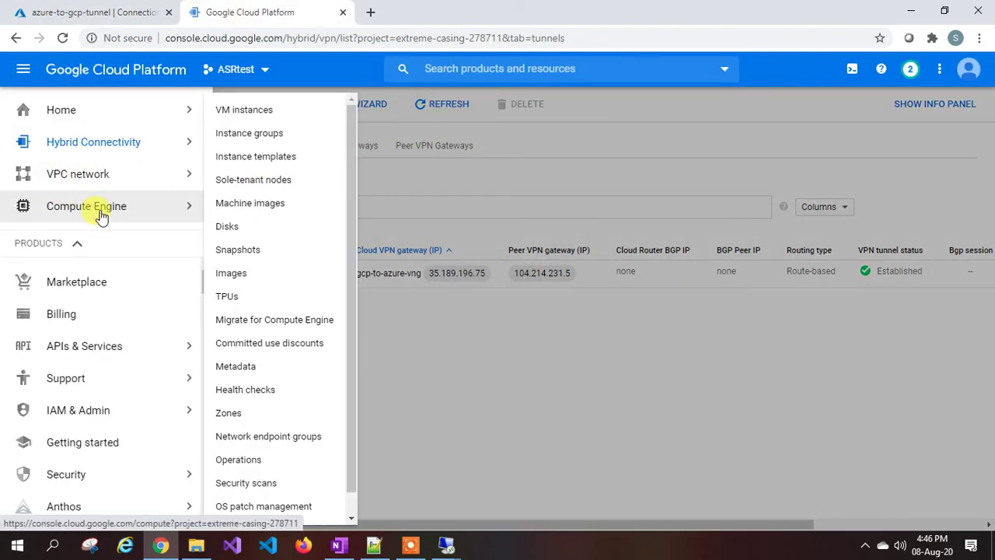
left_click(281, 112)
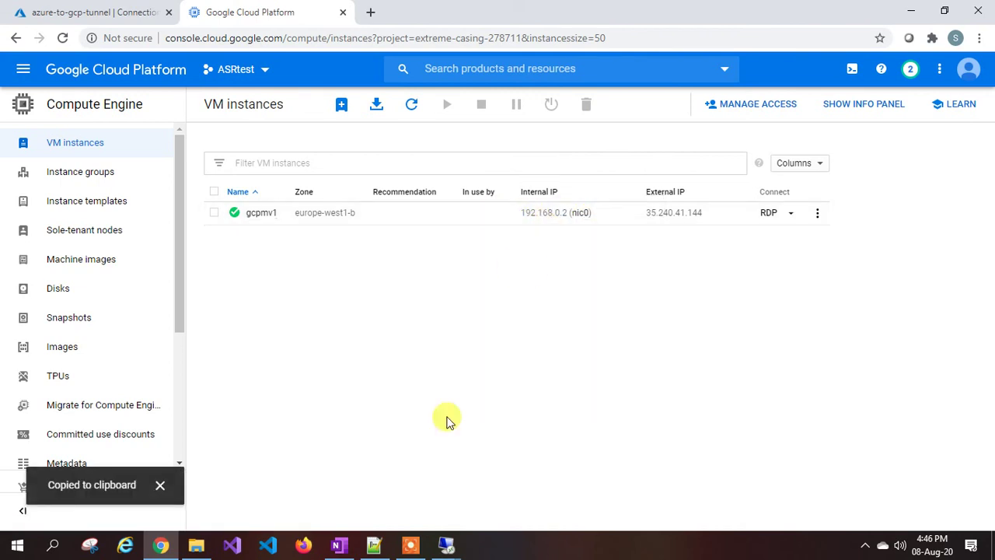
left_click(433, 540)
From azurevm1's remote session, ping 192.168.0.2 and get 4 of 4 replies with 0% loss.
left_click(366, 485)
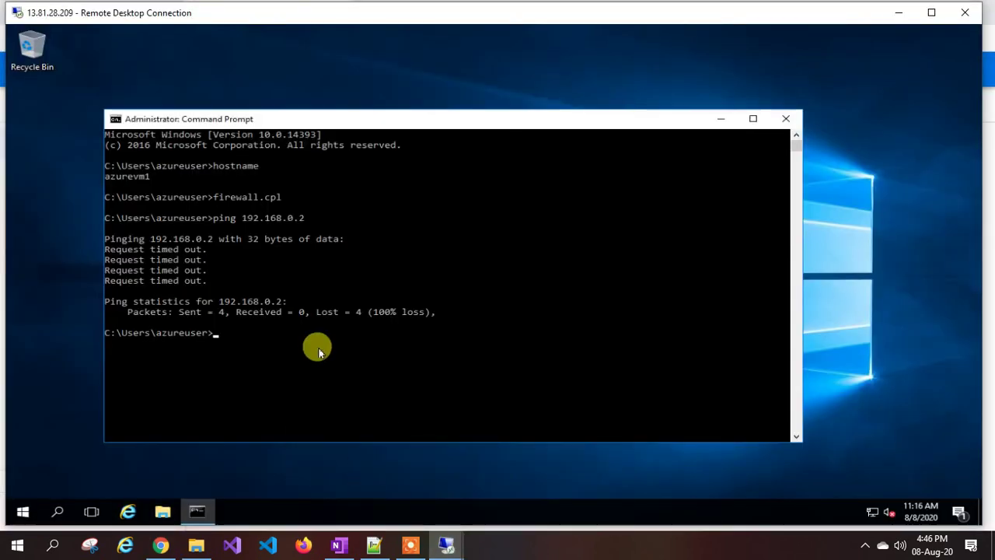
left_click(290, 353)
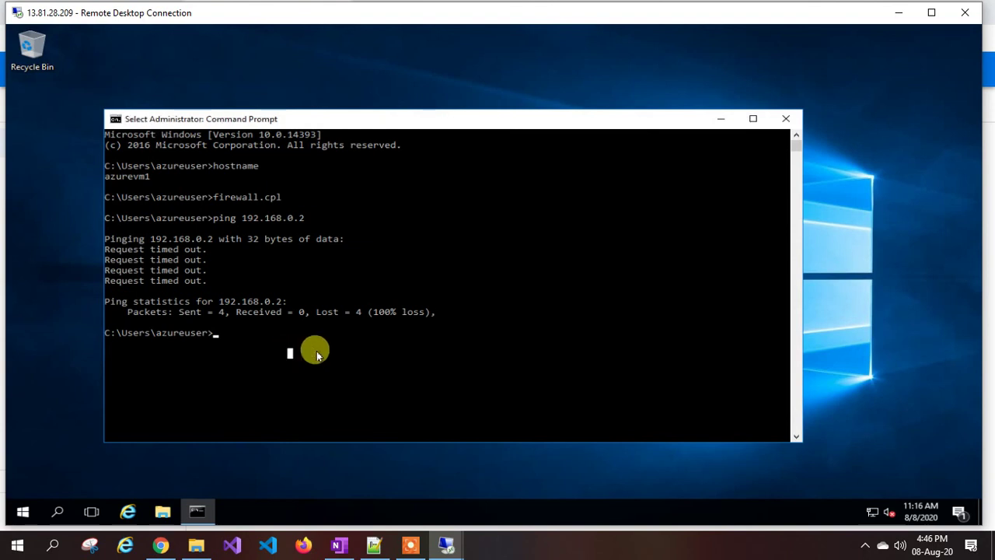
type("ping")
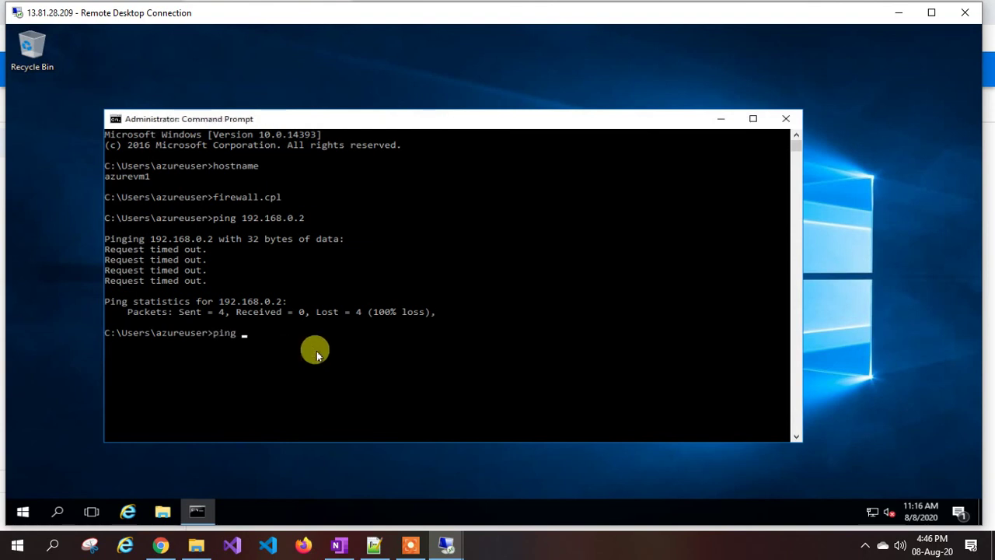
key("ctrl+v")
key("Return")
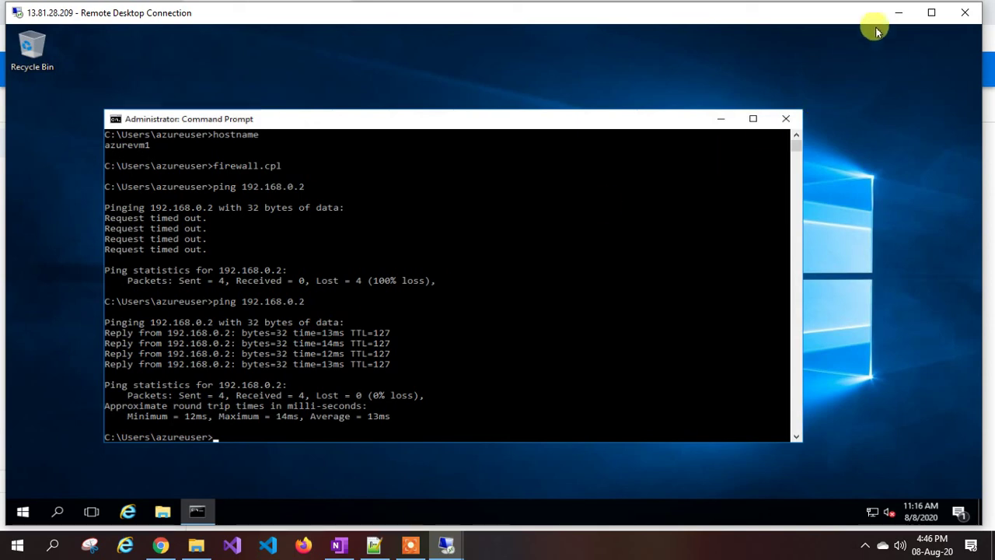
left_click(898, 14)
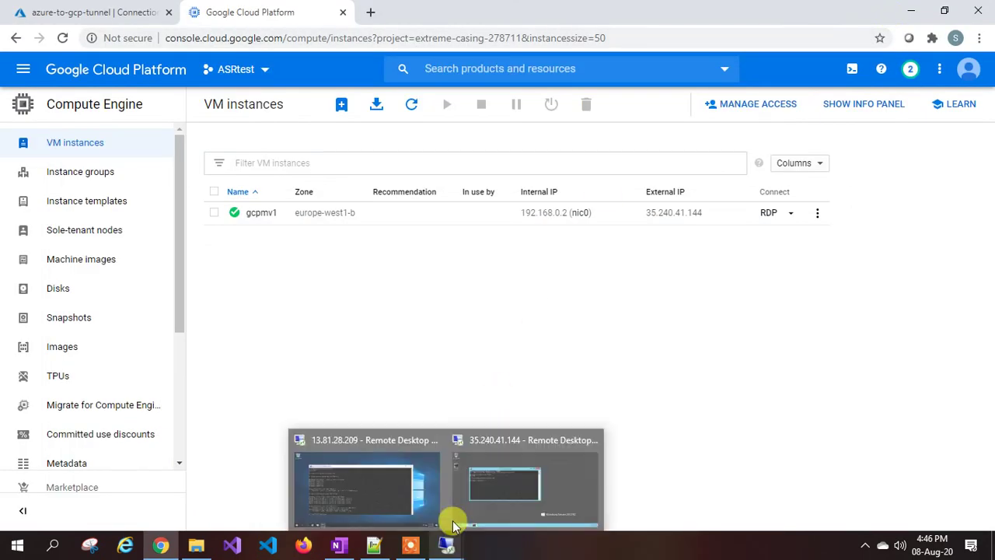
Copy azurevm1's private IP 10.1.0.4 from its Azure VM page and return to gcpmv1's session.
left_click(124, 17)
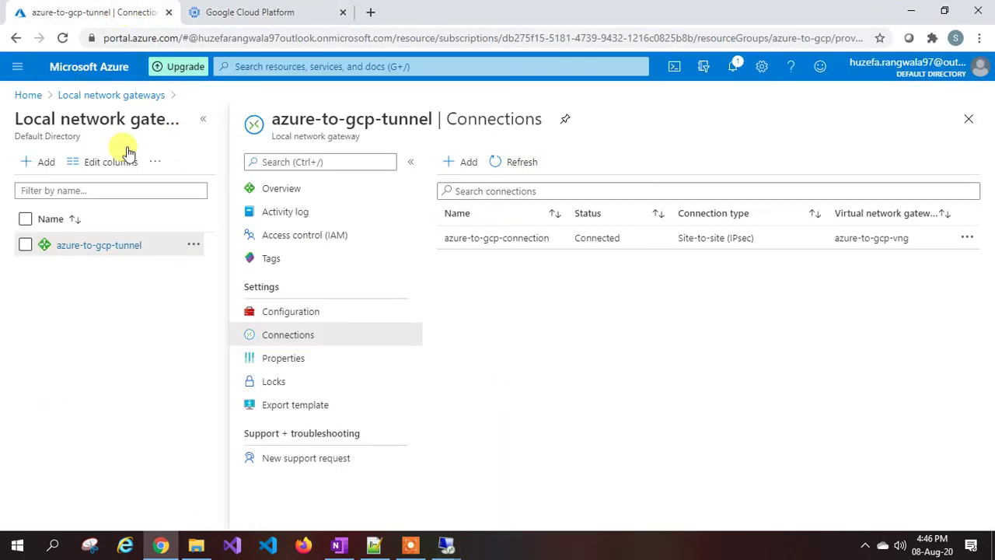
left_click(18, 68)
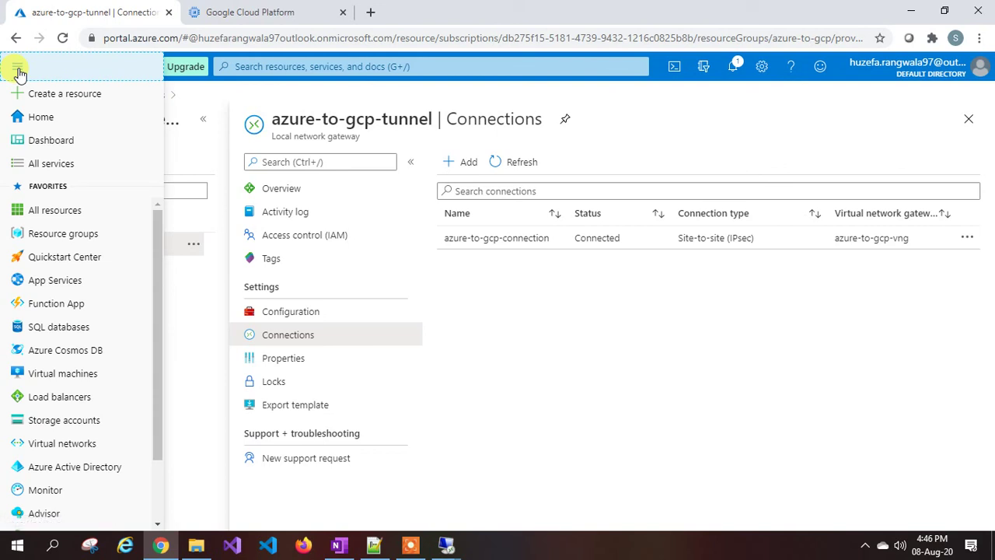
left_click(66, 377)
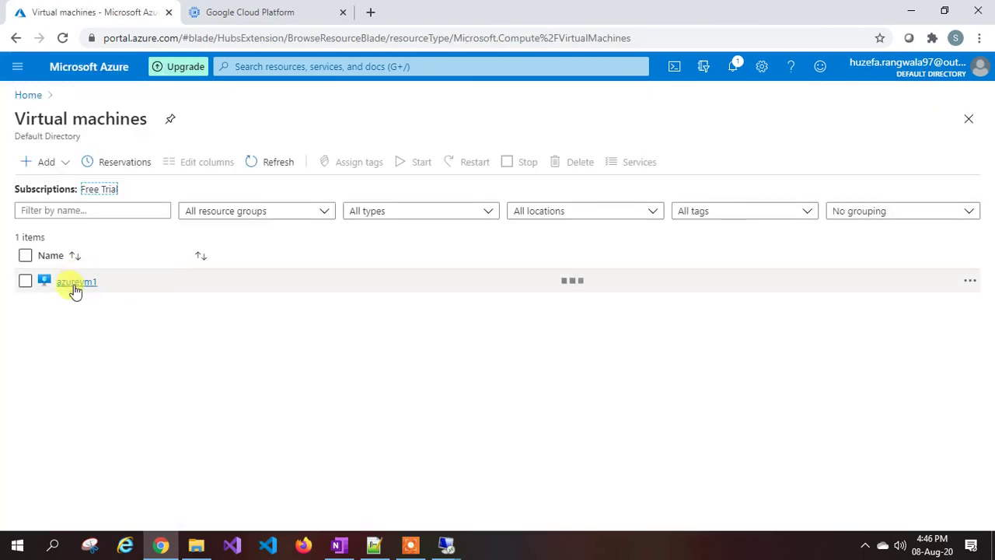
left_click(75, 287)
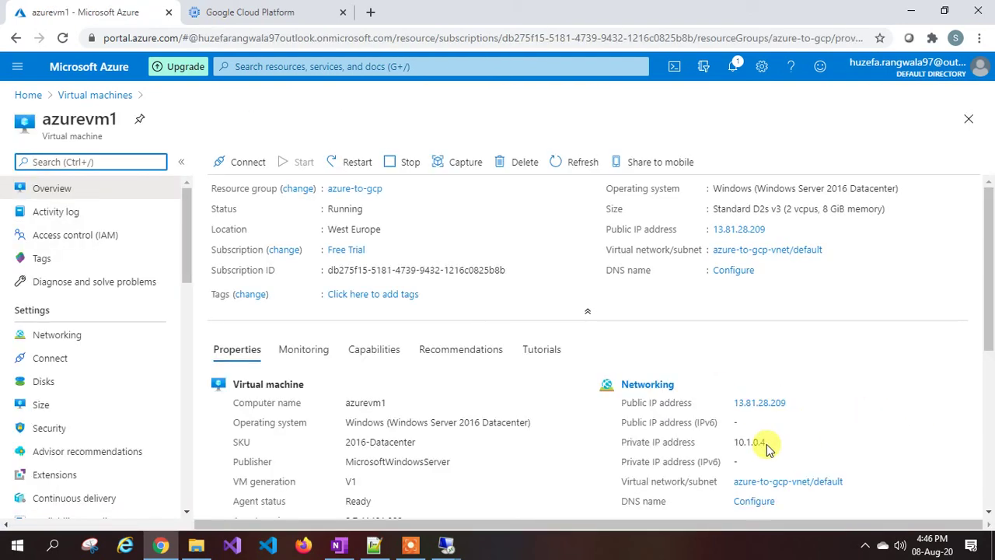
left_click_drag(765, 442, 738, 444)
key("super+c")
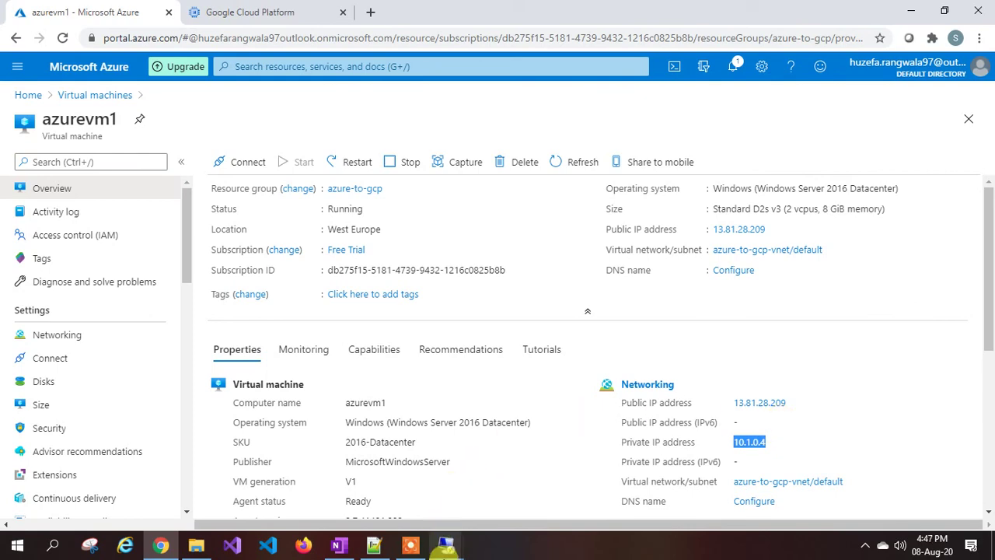
mouse_move(446, 544)
left_click(532, 489)
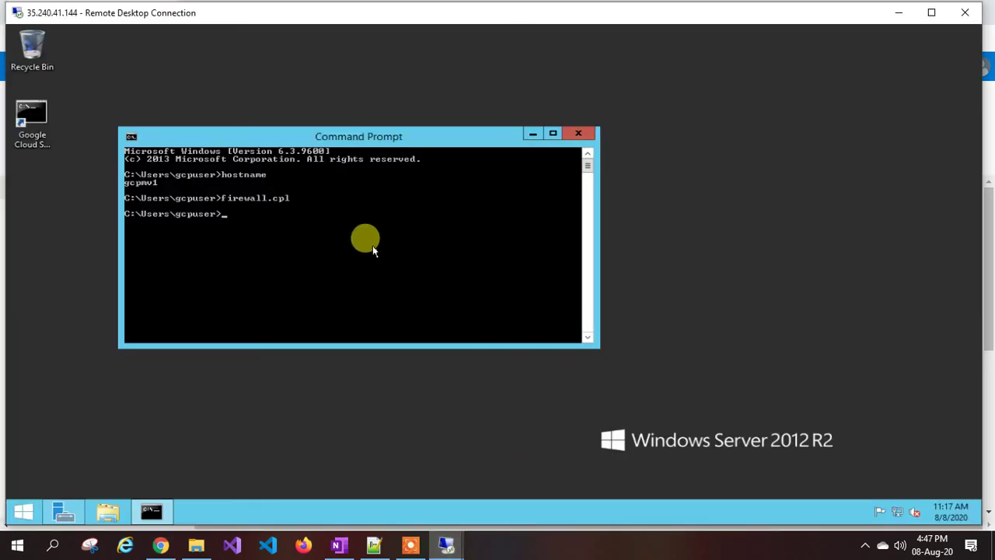
From gcpmv1's Command Prompt, ping 10.1.0.4 and receive 4 of 4 replies with 0% loss.
type("ping")
right_click(373, 249)
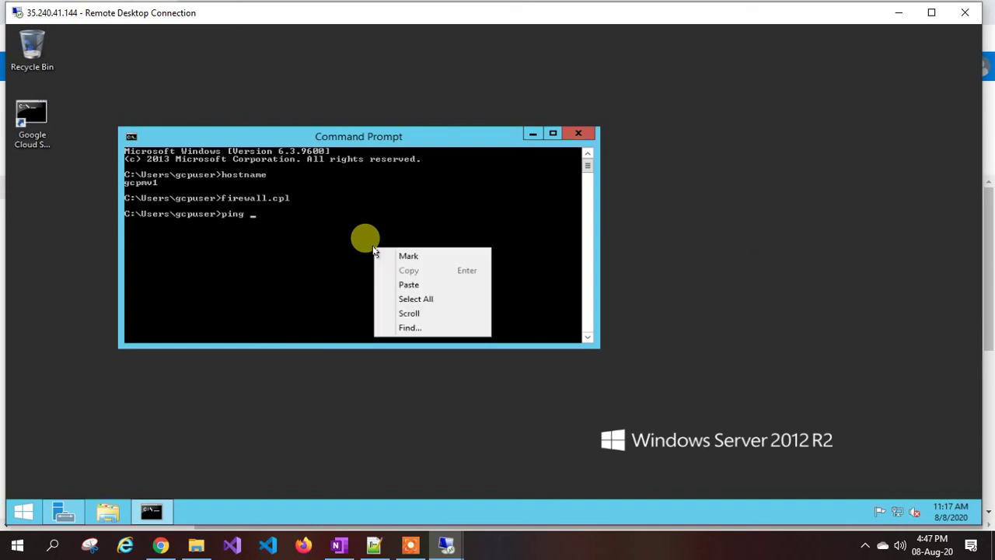
left_click(414, 286)
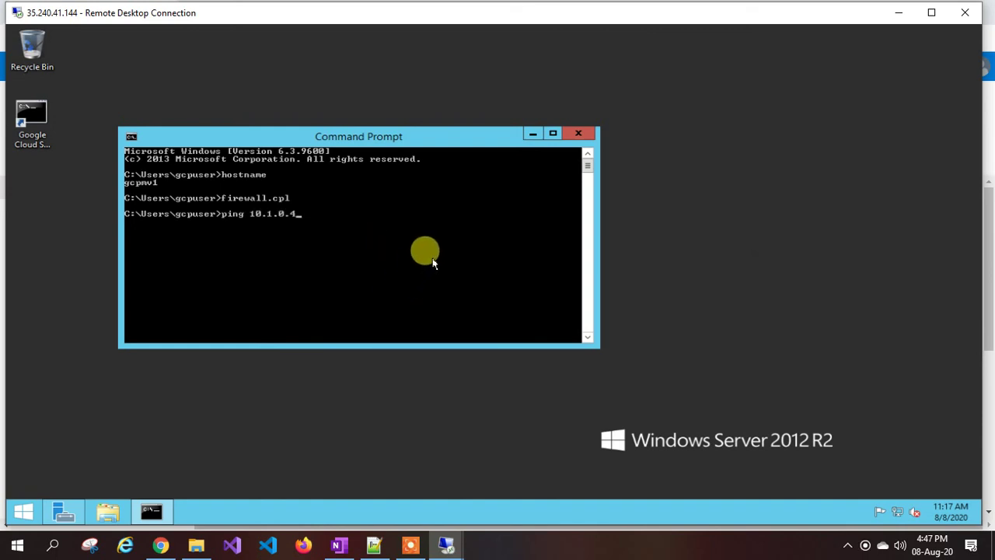
key("Return")
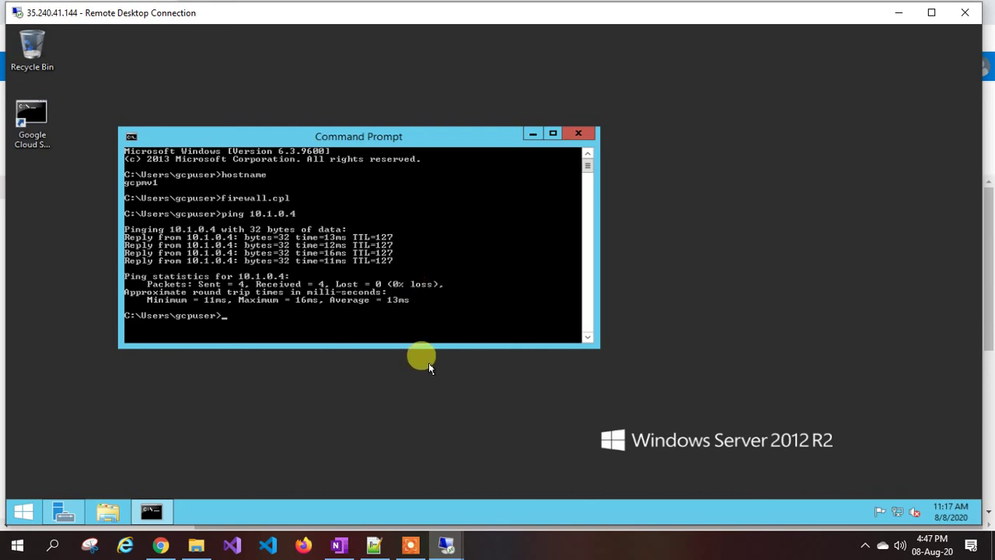
left_click(411, 545)
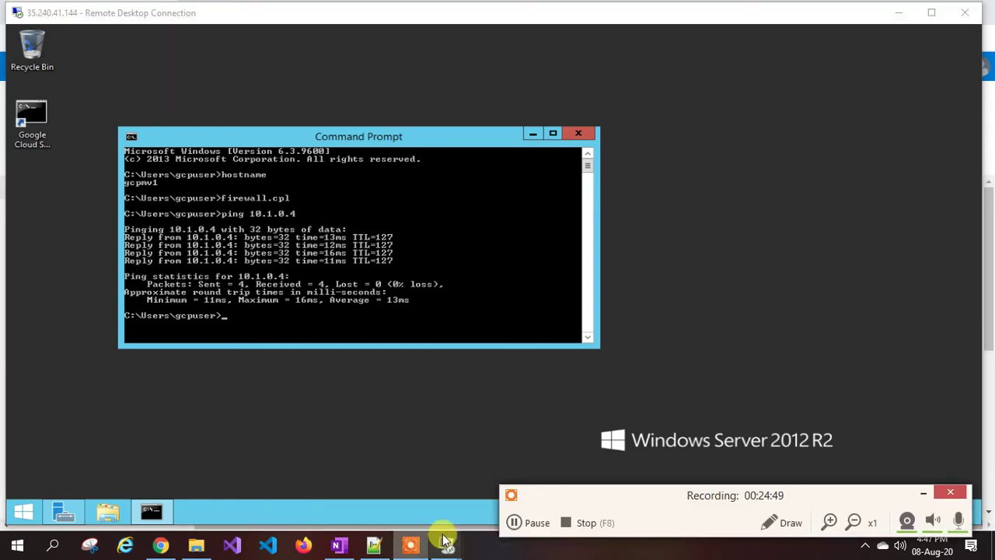